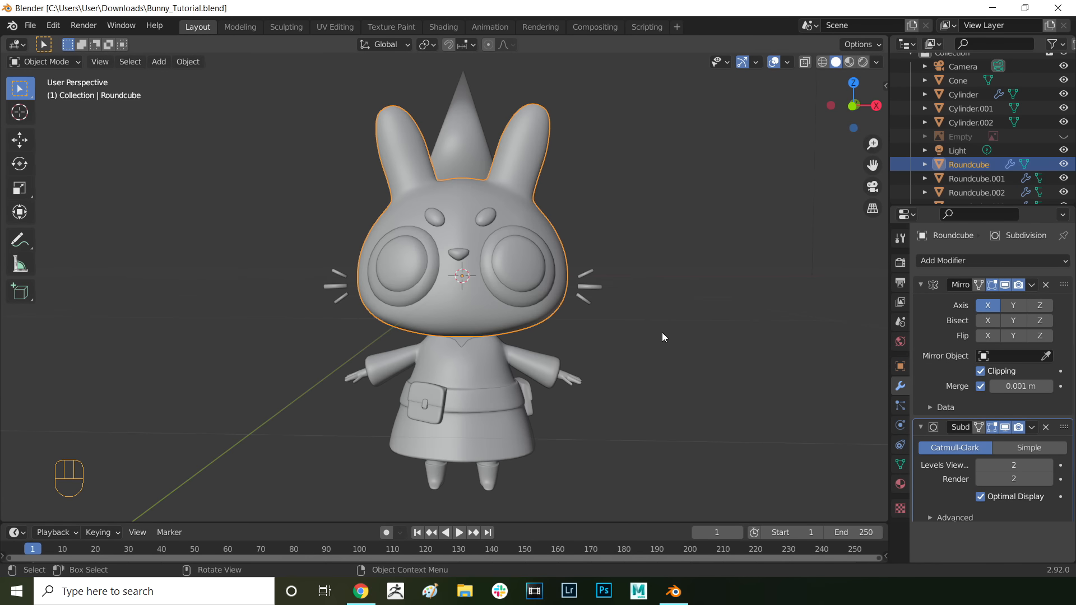
middle_click_drag(661, 332, 632, 327)
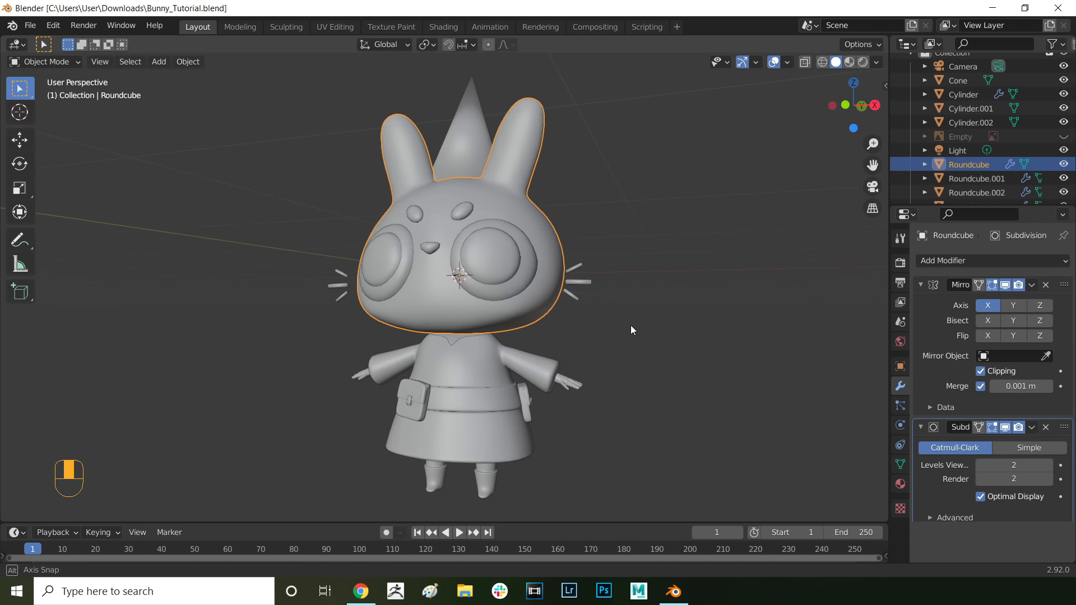
scroll(400, 389, "up", 4)
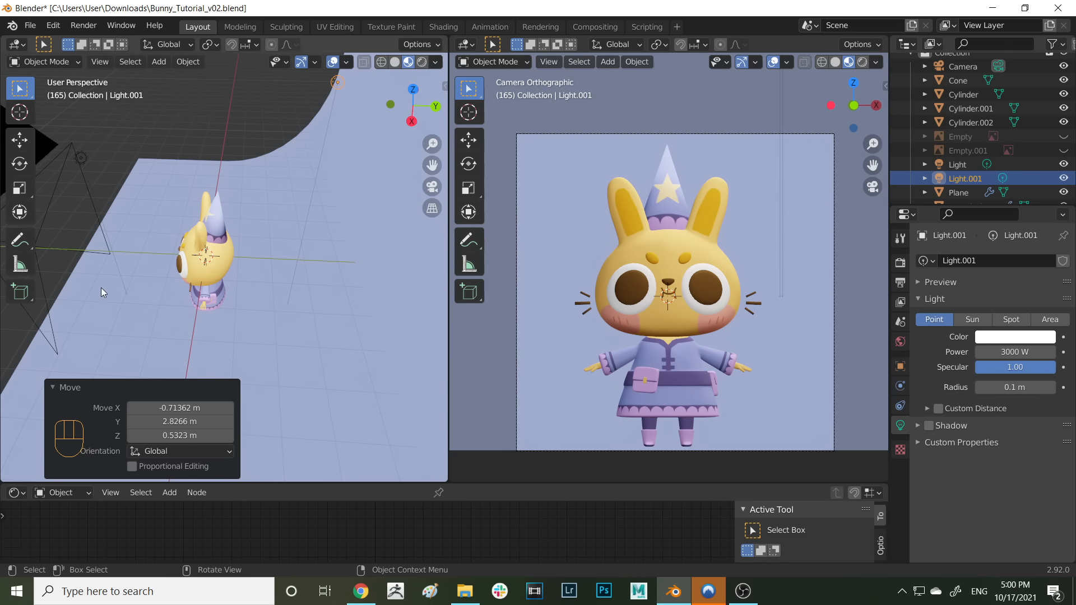
Step: Reposition the point light Light.001 around the bunny character to adjust the scene lighting
middle_click_drag(160, 240, 317, 205)
key("g")
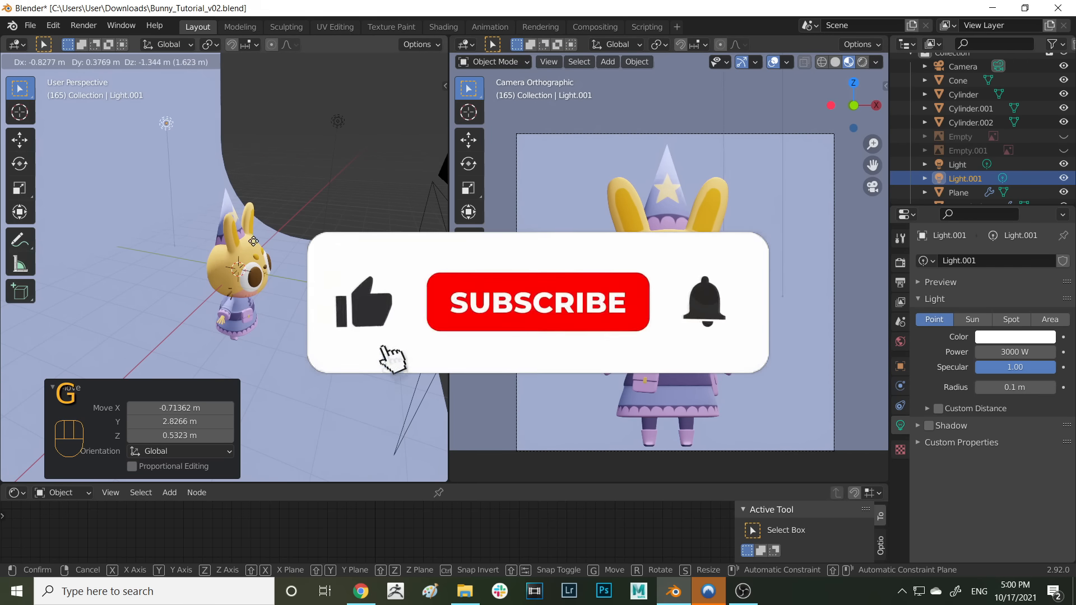
left_click(181, 245)
middle_click_drag(181, 246, 270, 224)
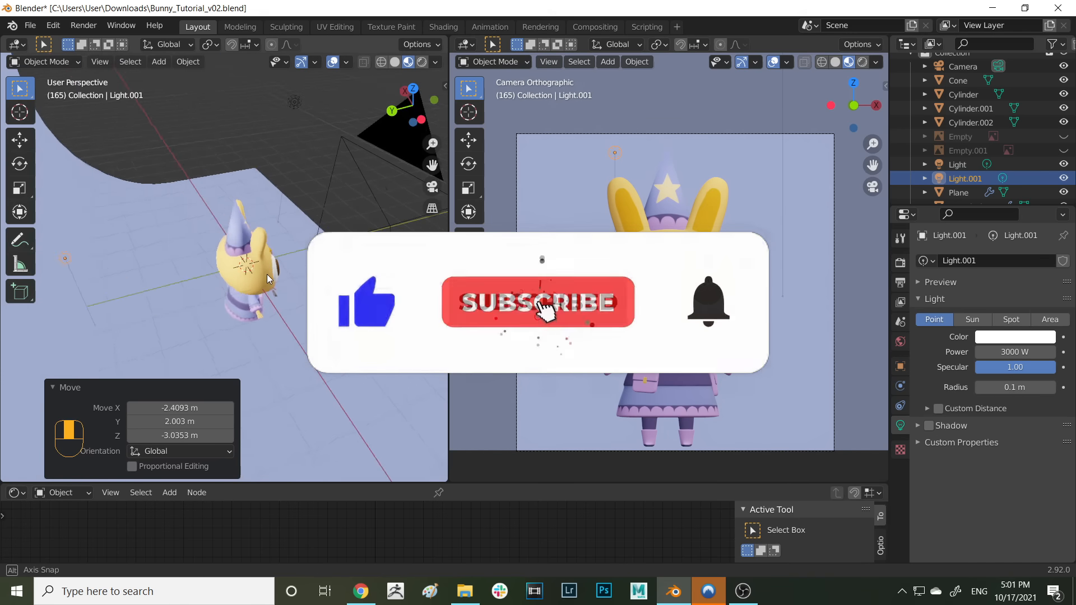
key("g")
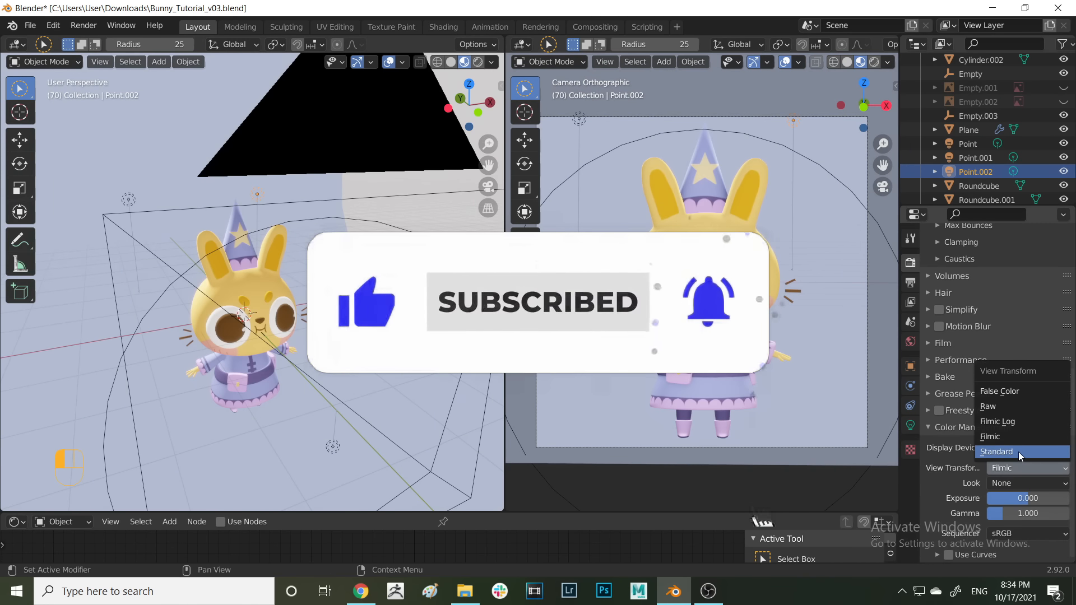
Step: Set the colour management view transform to Standard
left_click(1018, 452)
left_click(1009, 468)
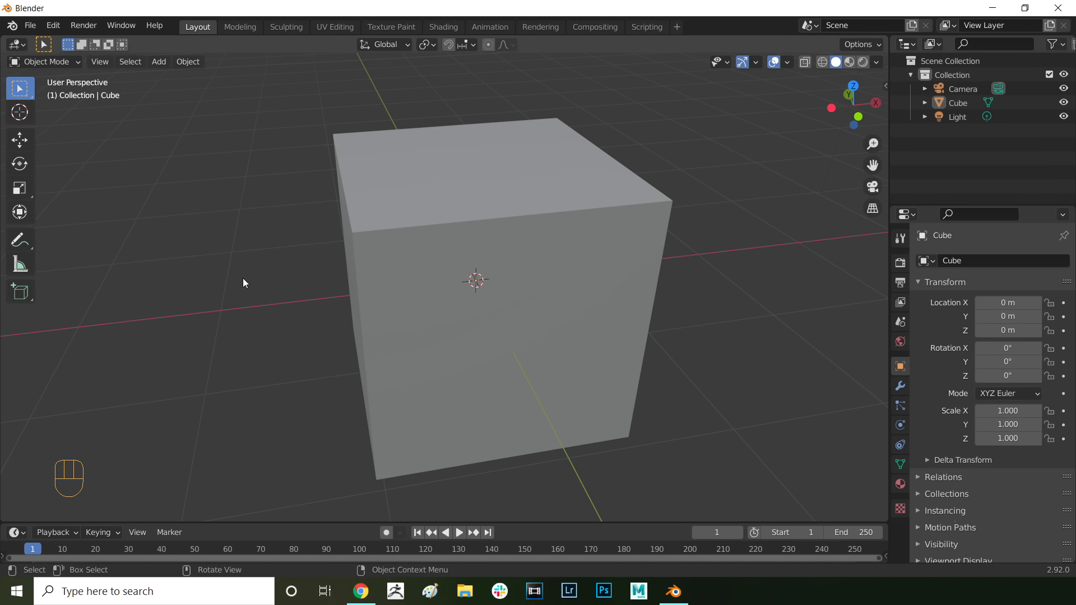
Step: Open the preferences and review the keymap's 3D View pie menu options and the mouse input settings
left_click(54, 25)
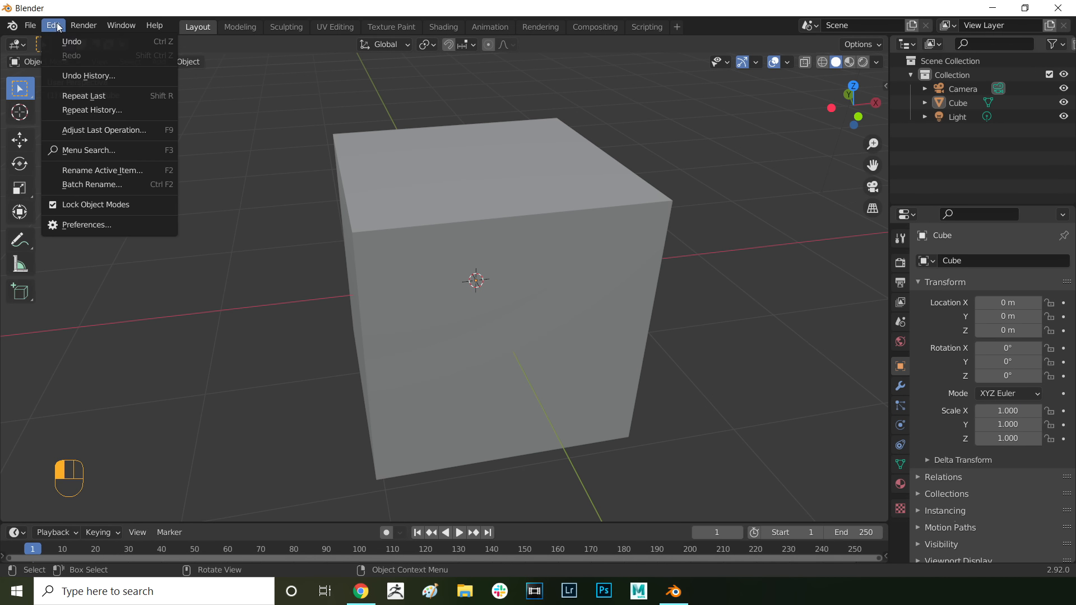
left_click(86, 224)
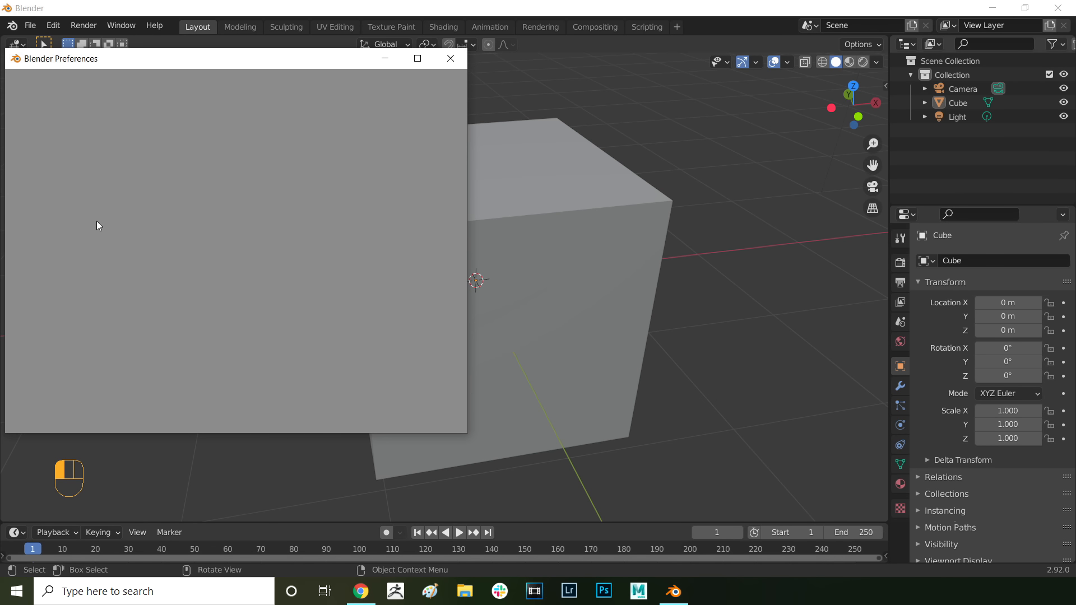
left_click(36, 255)
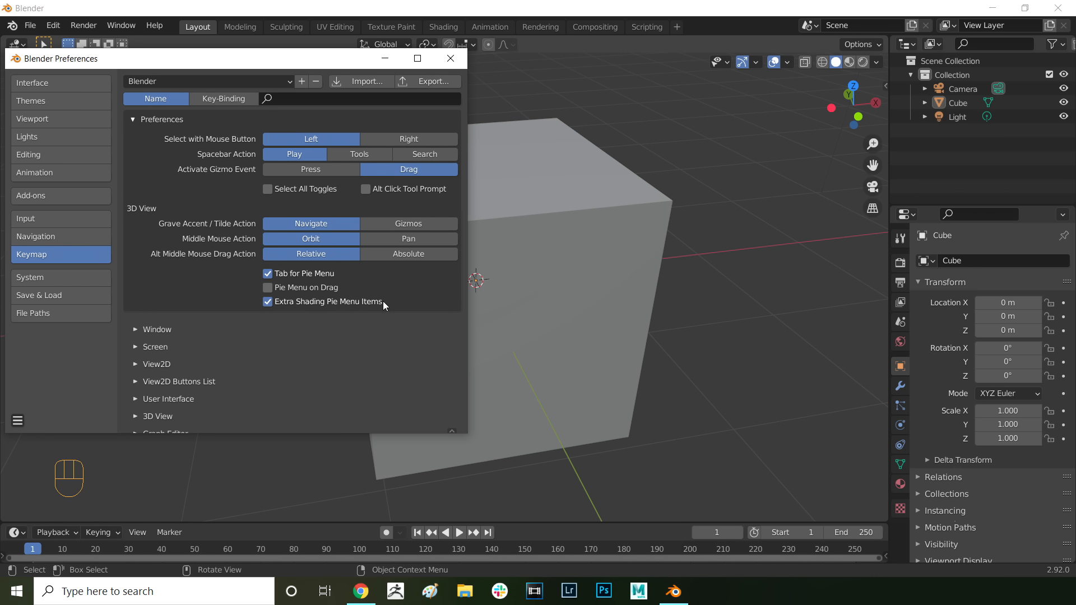
left_click(48, 221)
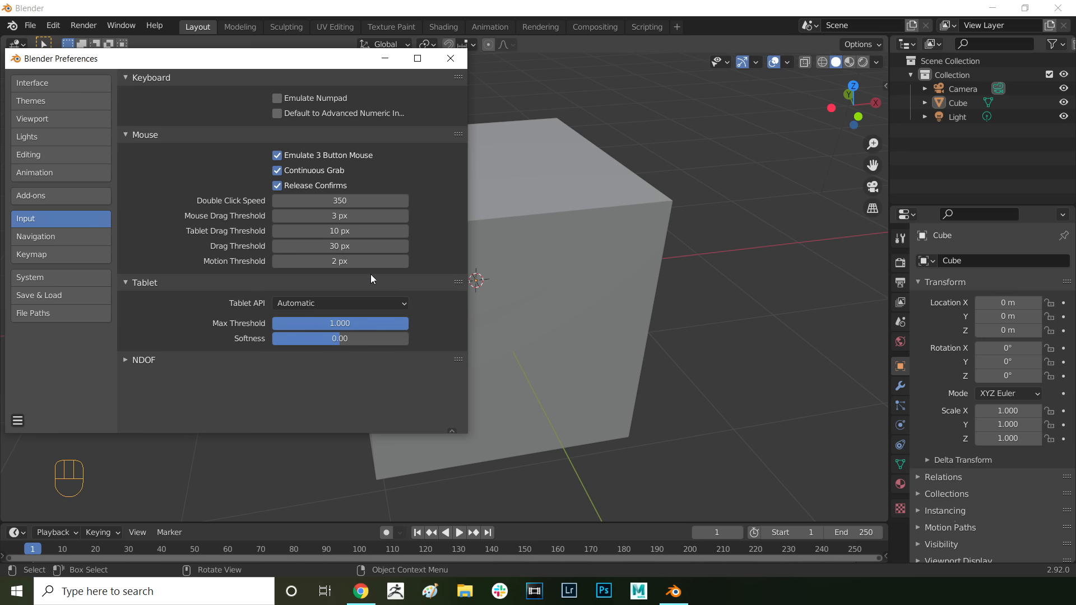
Step: Search the add-ons for "extra" to check whether Add Mesh: Extra Objects is enabled
left_click(61, 195)
left_click(394, 98)
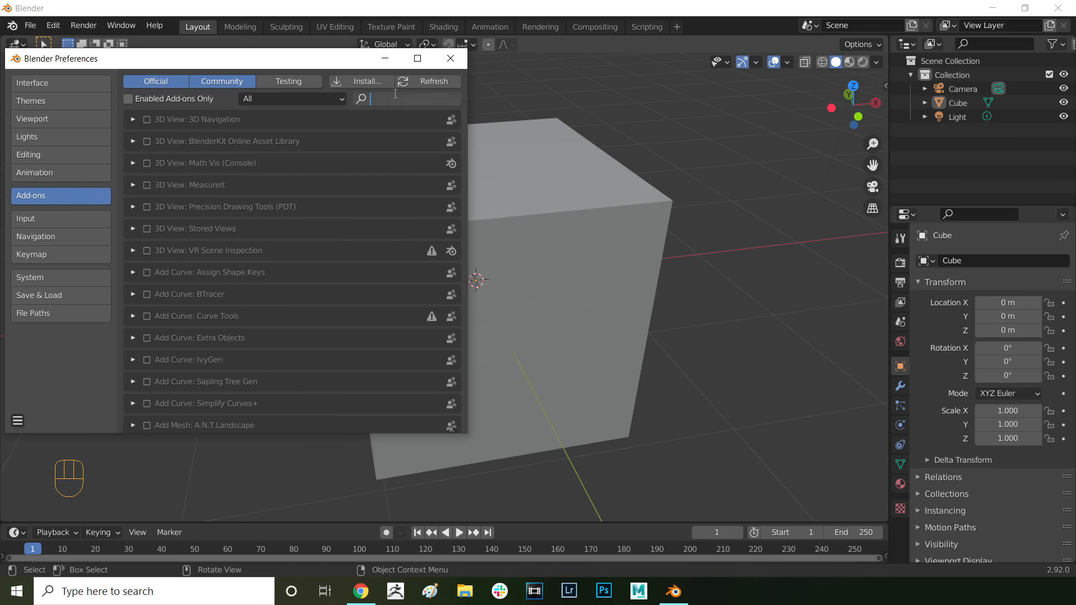
type("extra")
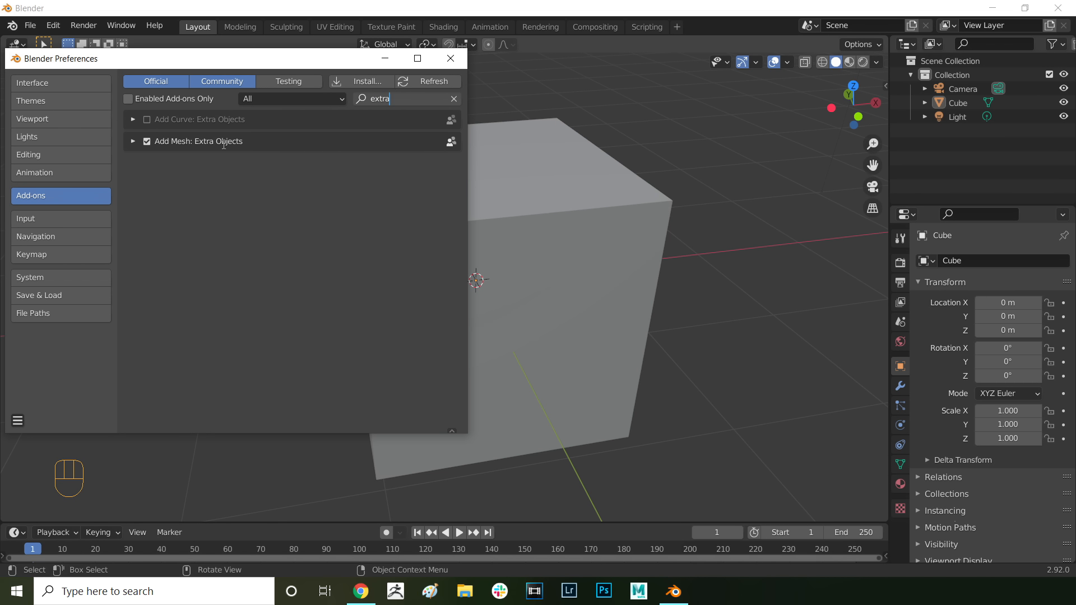
Step: Search the add-ons for "loo" and make sure Mesh: LoopTools is enabled
key("BackSpace")
key("BackSpace")
key("BackSpace")
key("BackSpace")
key("BackSpace")
type("loo")
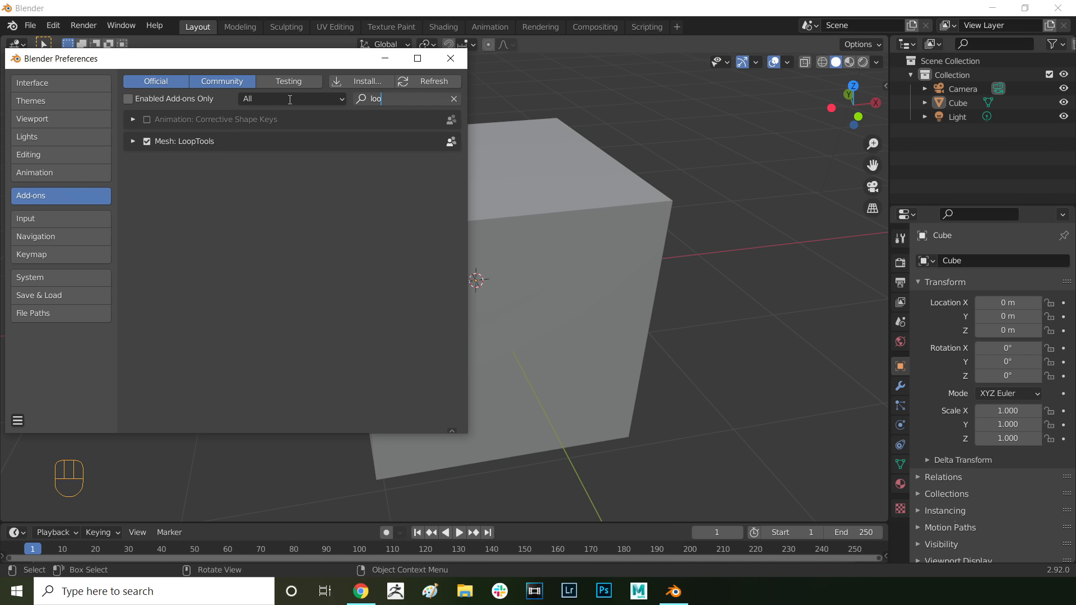
left_click(147, 141)
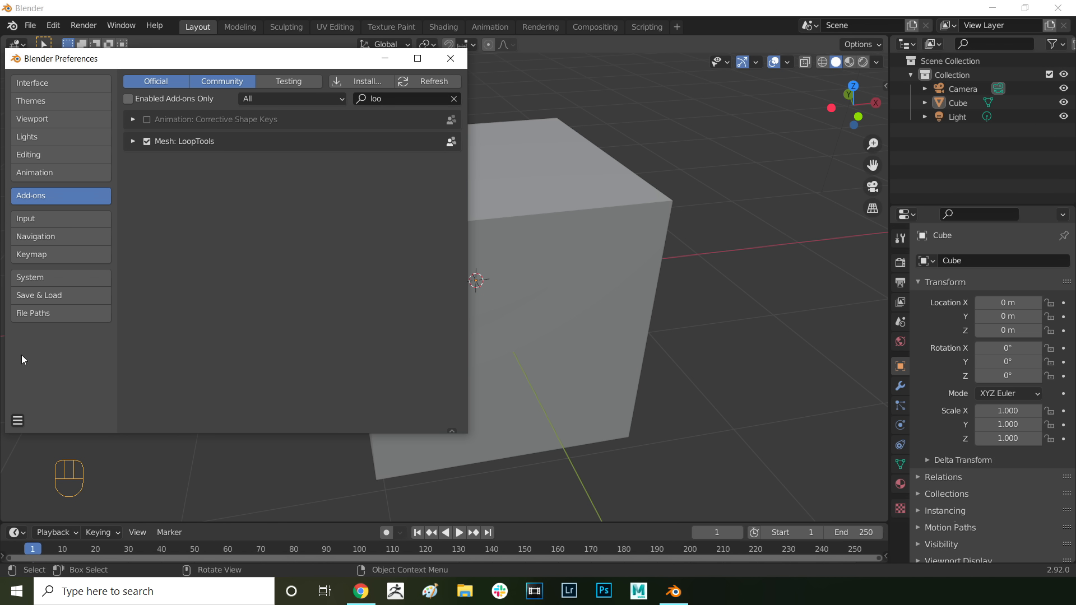
Step: Save the preferences and close their window
left_click(19, 424)
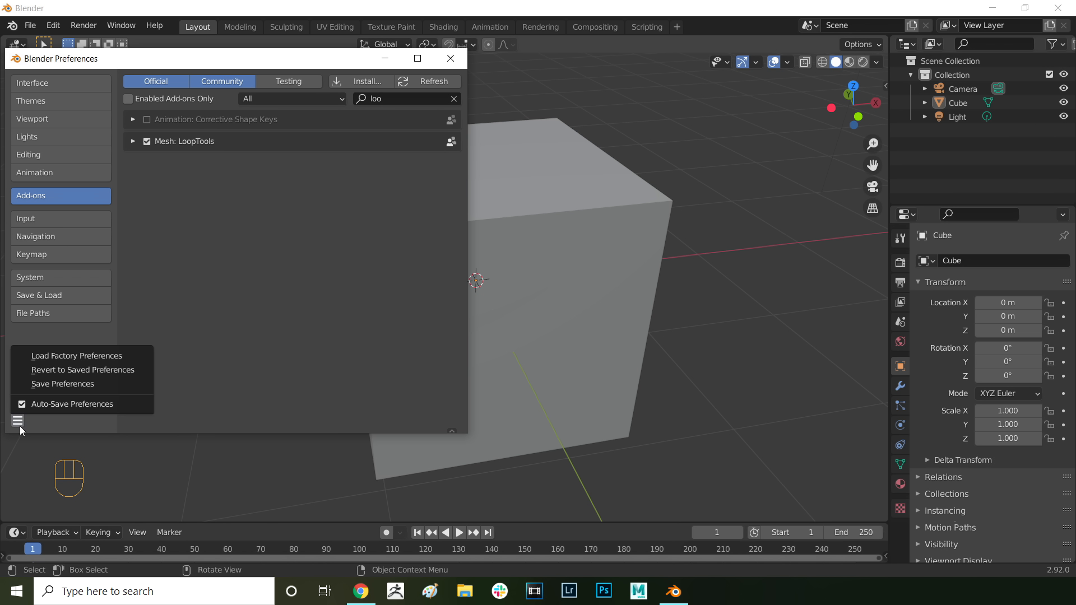
left_click(54, 389)
left_click(451, 58)
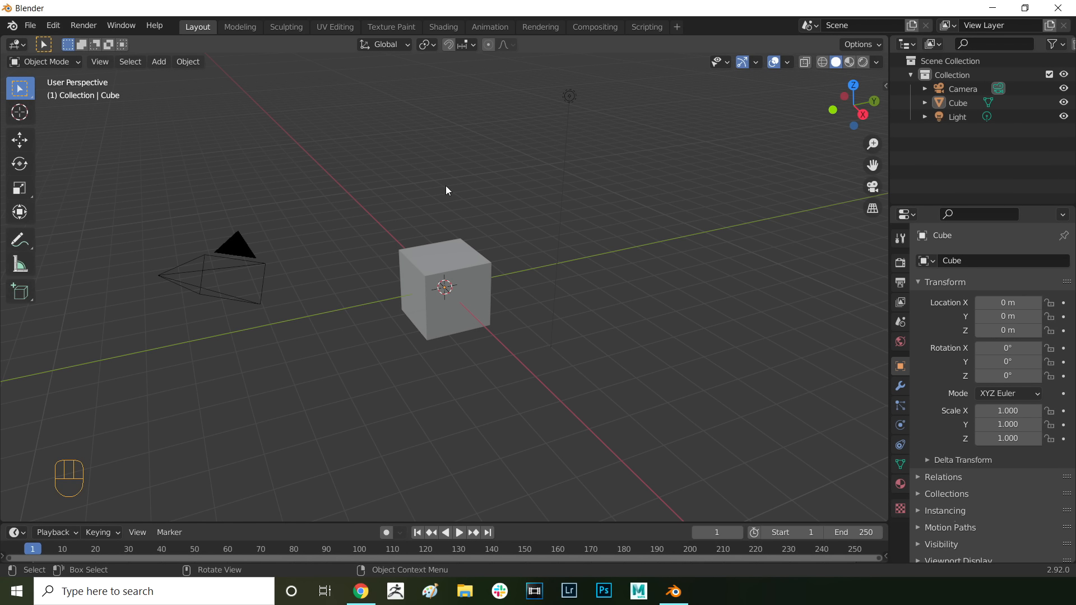
Step: Examine the default cube from several angles and zoom distances
middle_click_drag(391, 148, 470, 174)
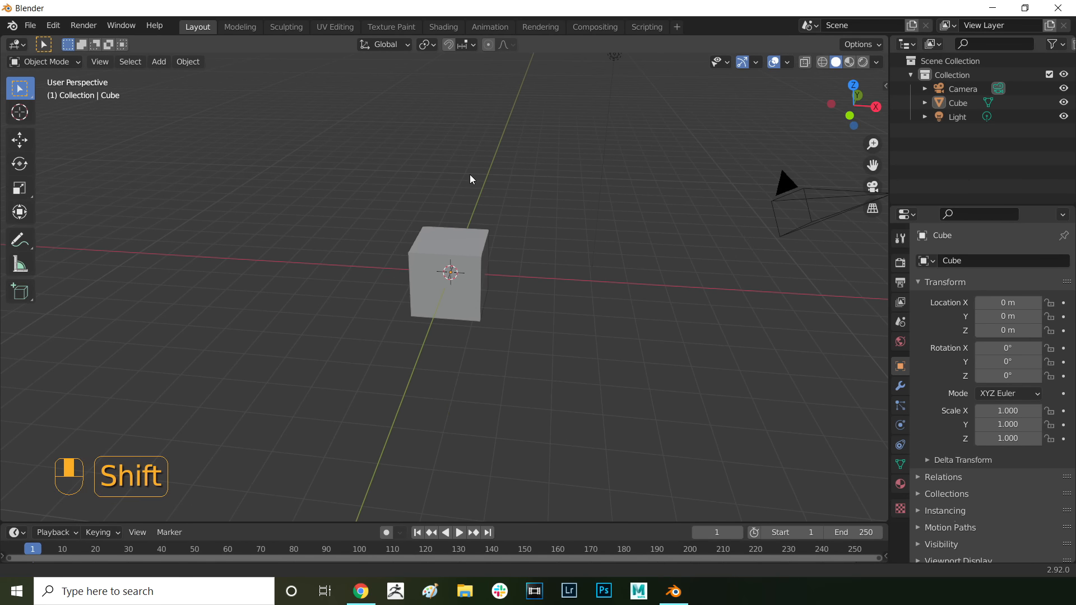
scroll(469, 174, "up", 4)
scroll(457, 185, "down", 4)
scroll(451, 196, "up", 1)
scroll(450, 199, "up", 3)
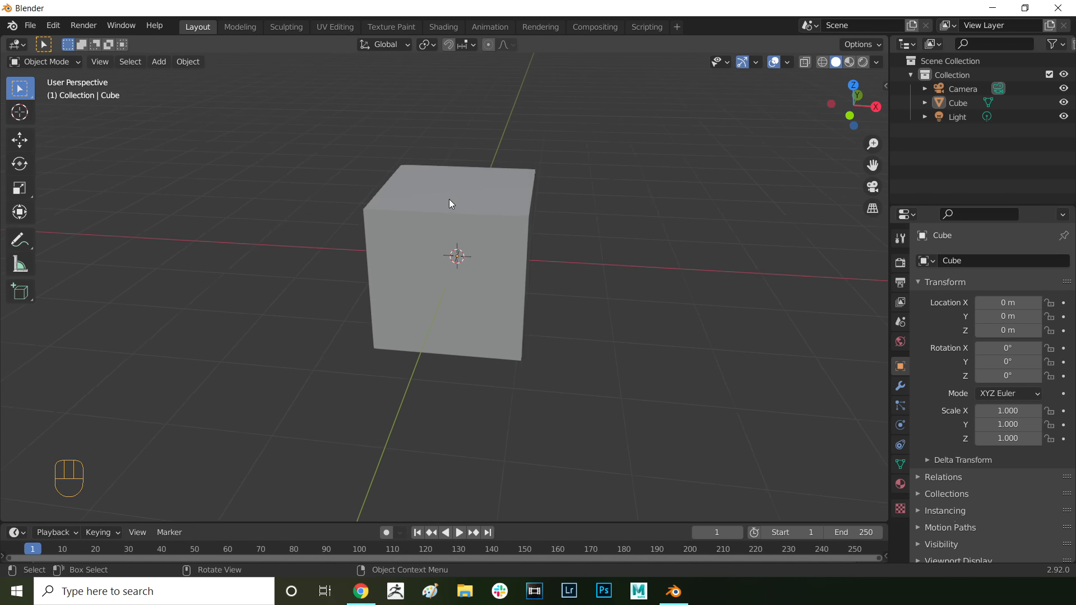
scroll(448, 201, "up", 3)
middle_click_drag(556, 194, 553, 183)
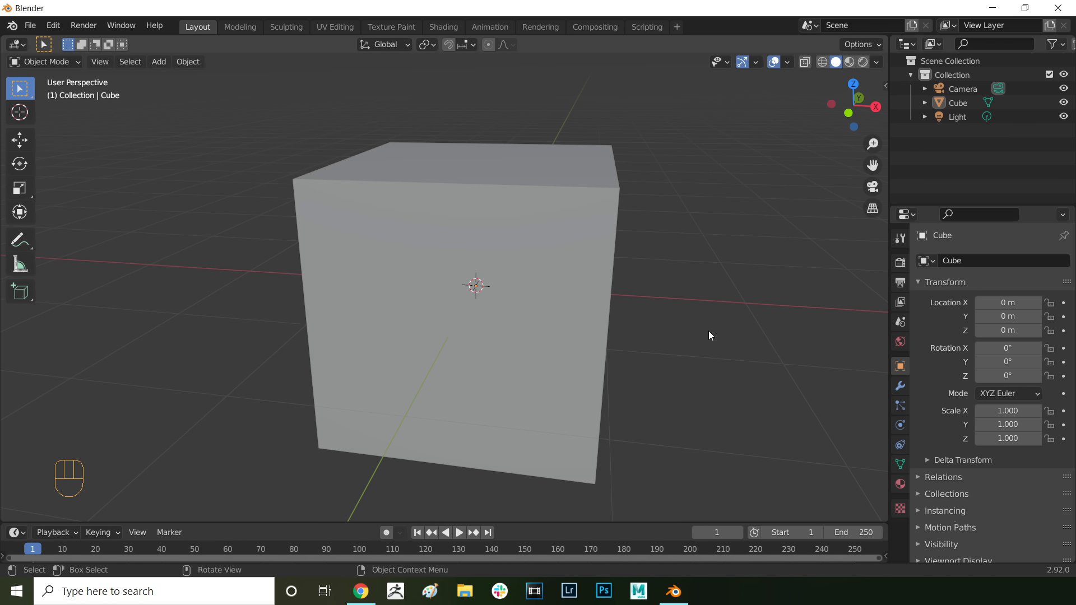
middle_click_drag(599, 250, 525, 258)
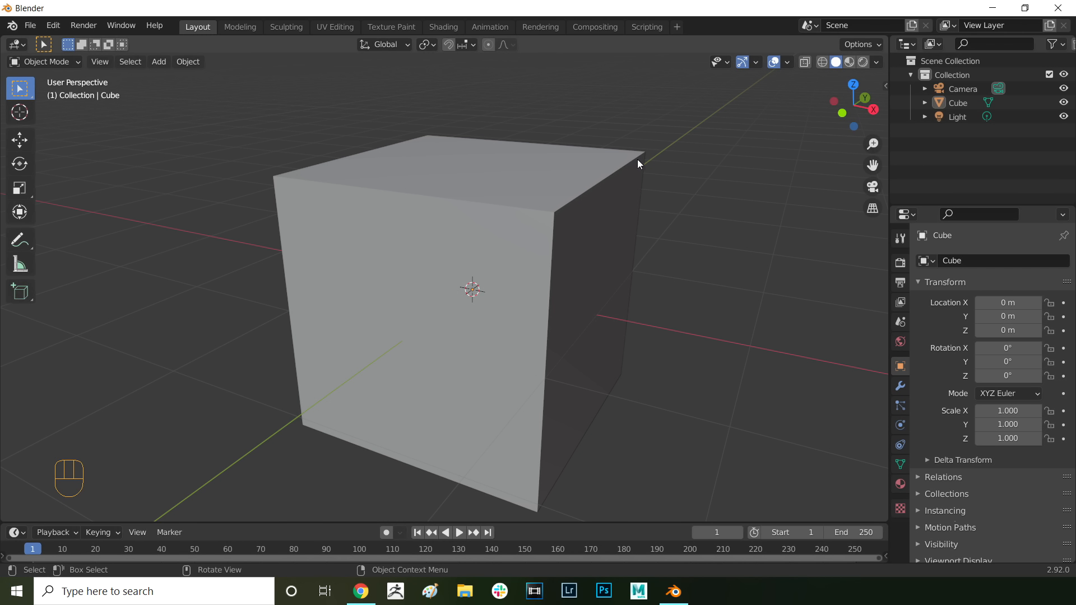
Step: Enter Edit Mode on the cube and select the four vertices of its top face
key("Tab")
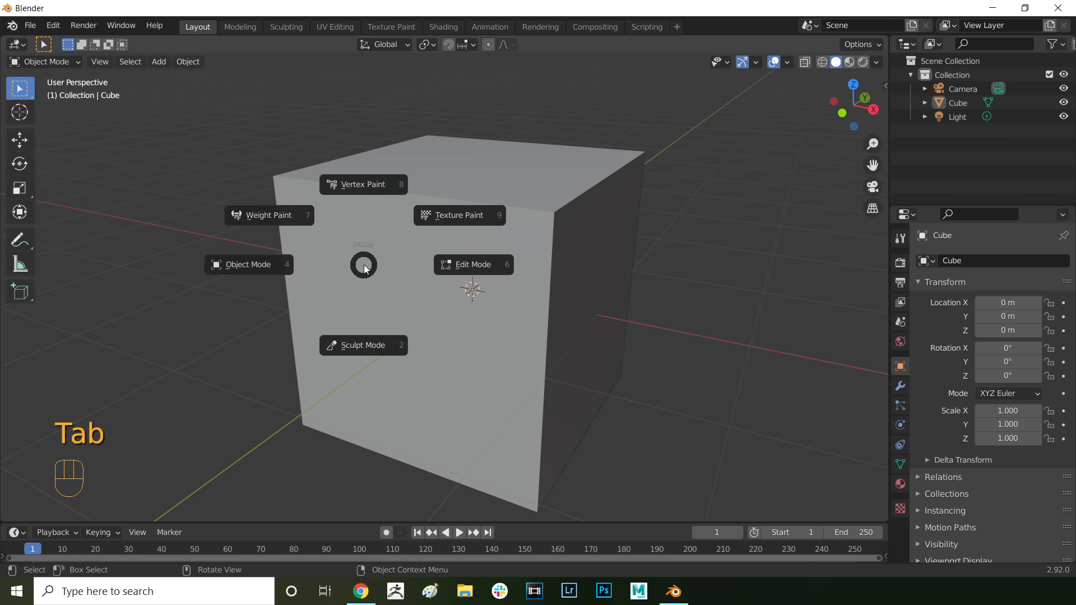
left_click(472, 283)
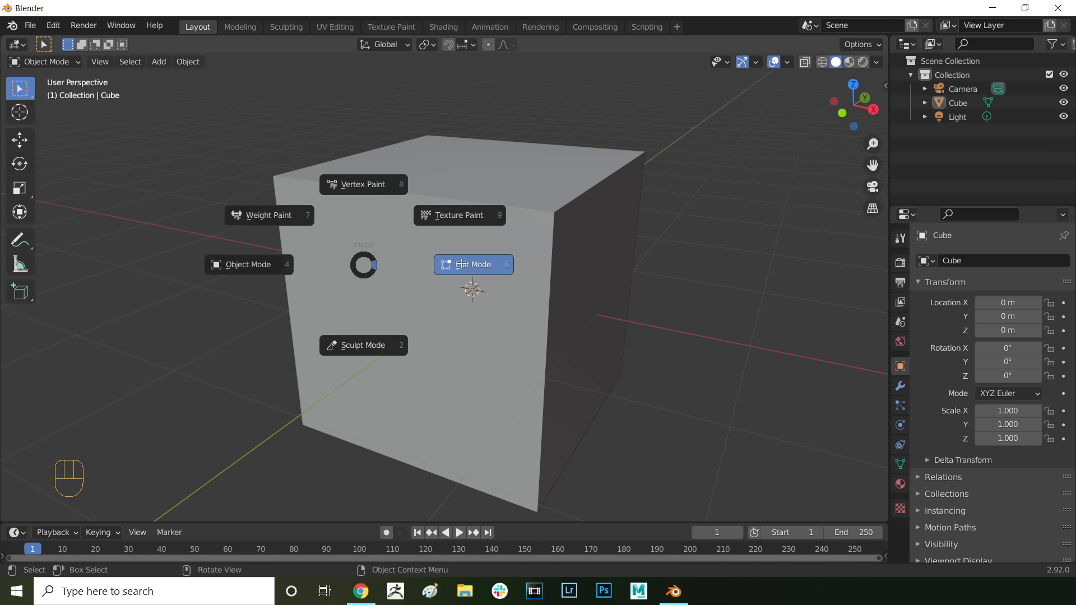
left_click(274, 180)
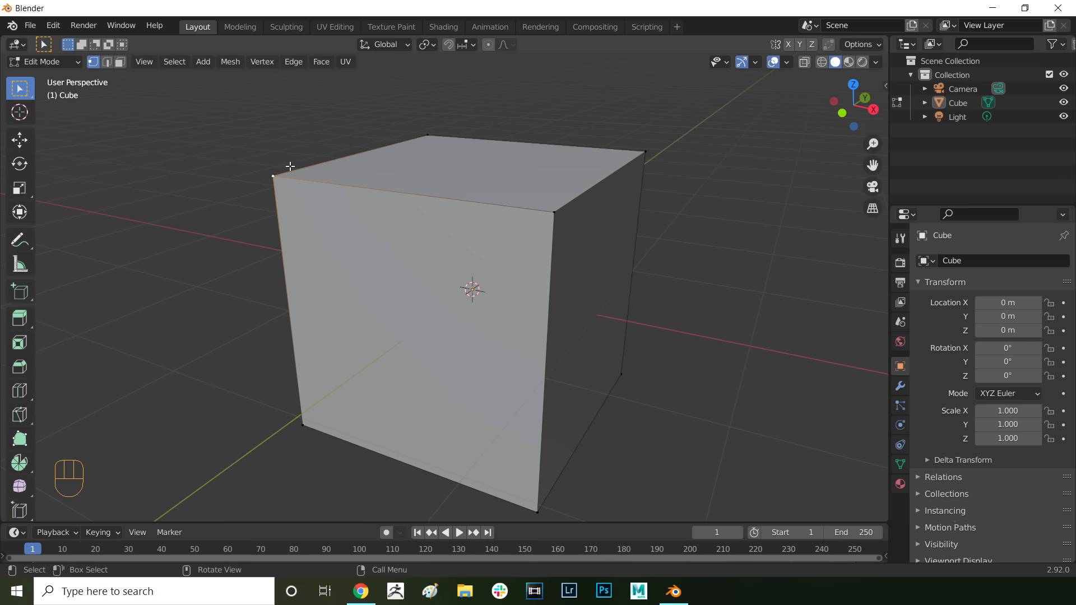
left_click_drag(290, 167, 264, 224)
left_click_drag(265, 135, 700, 250)
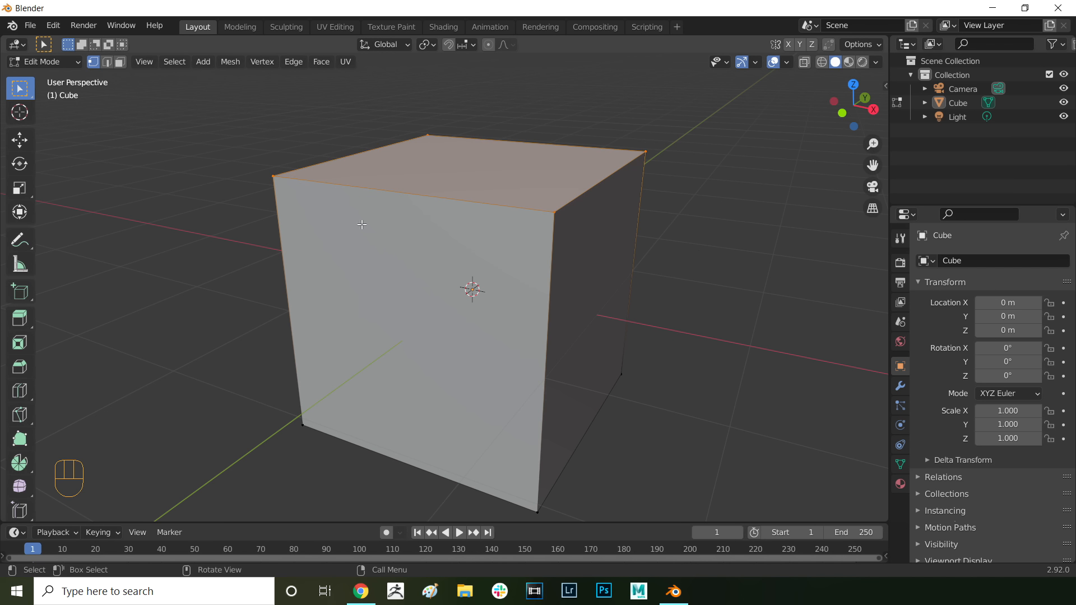
Step: Select the cube's upper front edge in edge mode and its front face in face mode
key("2")
left_click(403, 184)
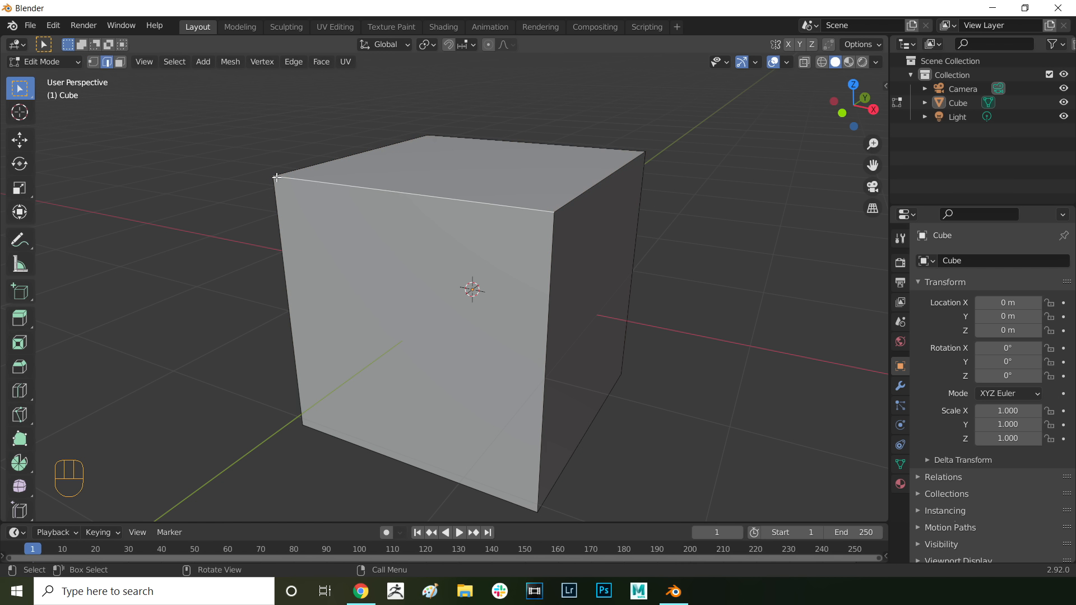
key("3")
left_click(437, 225)
mouse_move(397, 259)
left_mouse_down("alt")
mouse_move(378, 241)
mouse_move(408, 250)
left_mouse_up("alt")
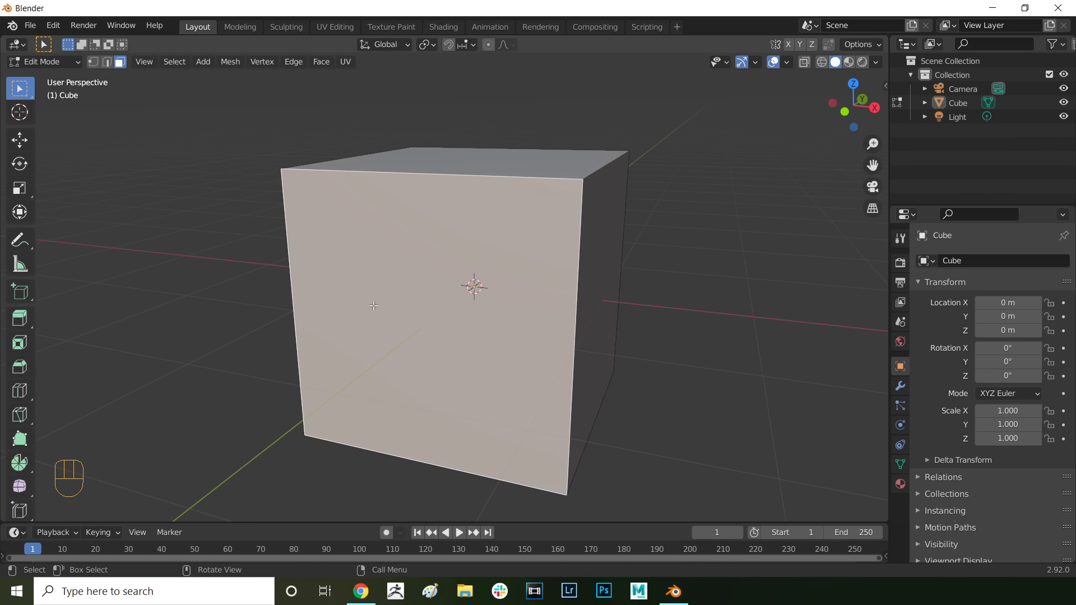
left_click_drag(374, 305, 391, 237, "alt")
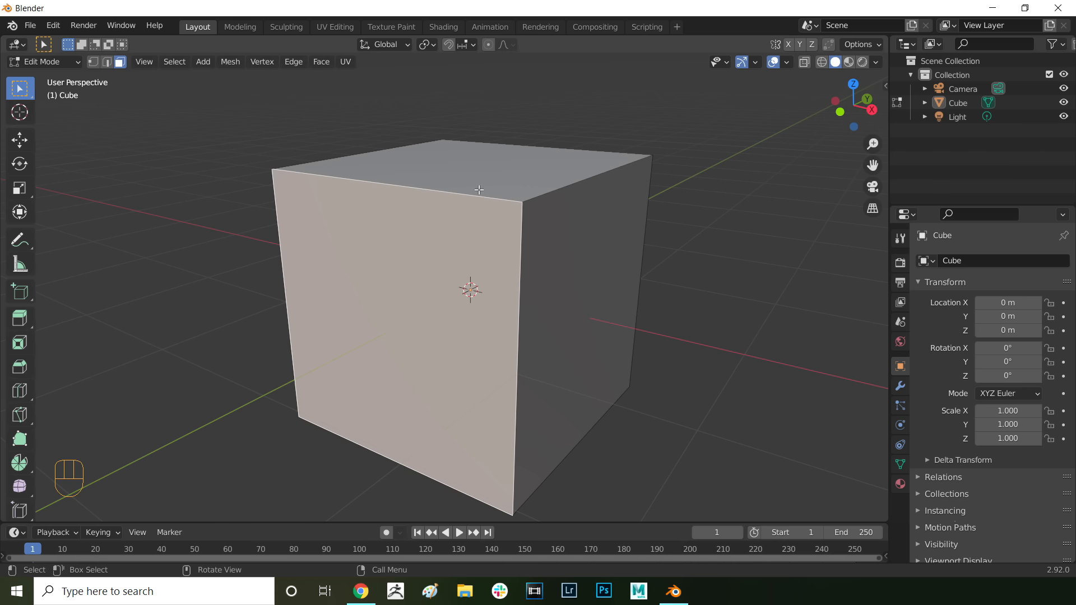
Step: Select the cube's top, side and front faces in turn, ending on the top face
left_click(476, 171)
left_click(548, 249)
left_click(407, 359)
left_click(438, 178)
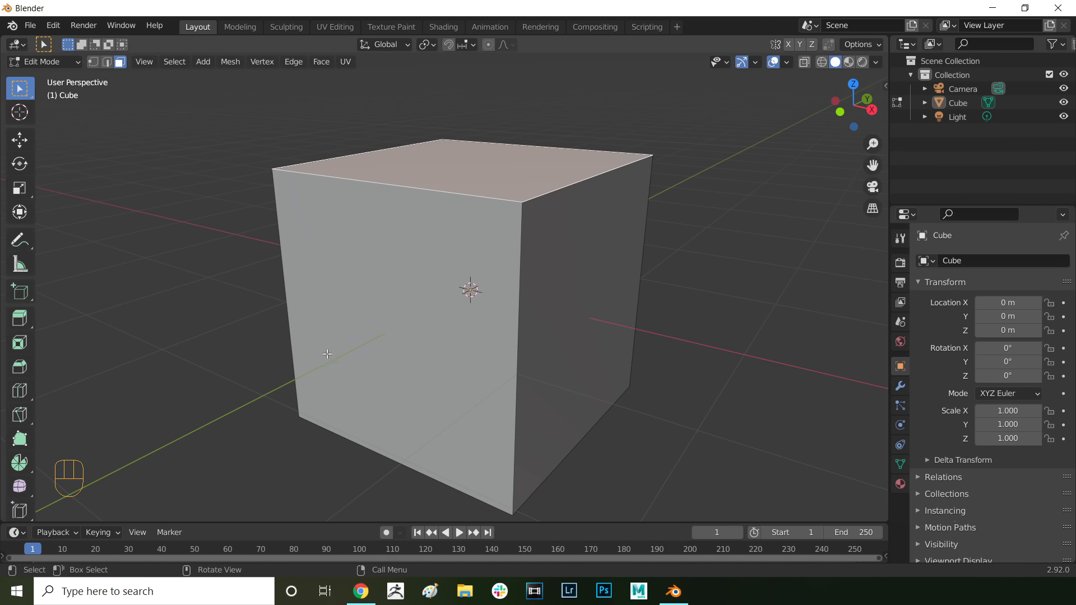
left_click_drag(387, 264, 175, 231, "alt")
middle_click_drag(175, 231, 484, 244, "alt")
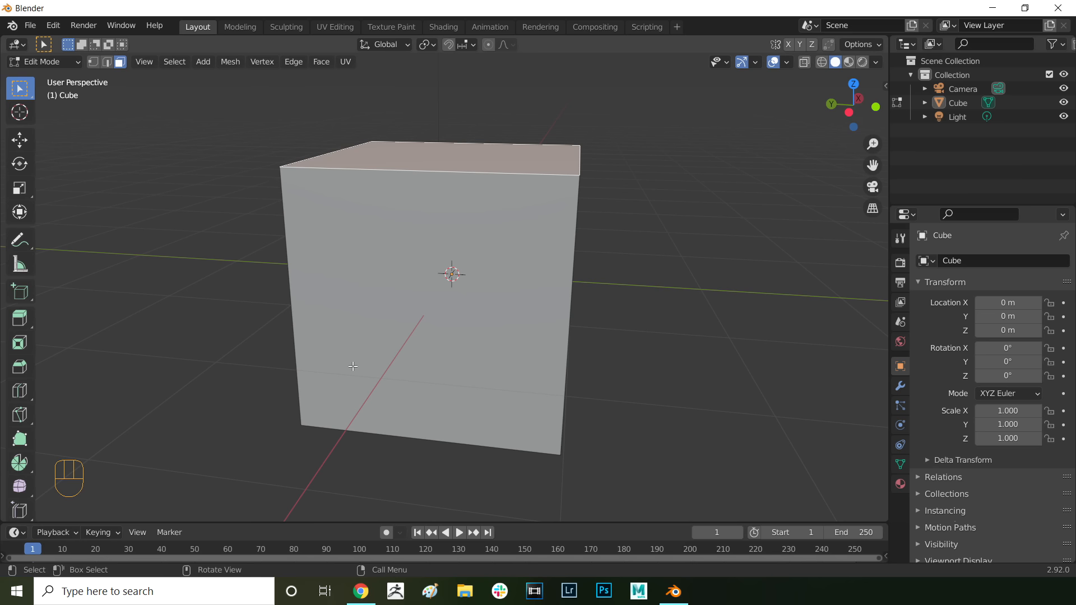
Step: Return to Object Mode and delete the default cube
middle_click_drag(614, 265, 532, 264)
key("Tab")
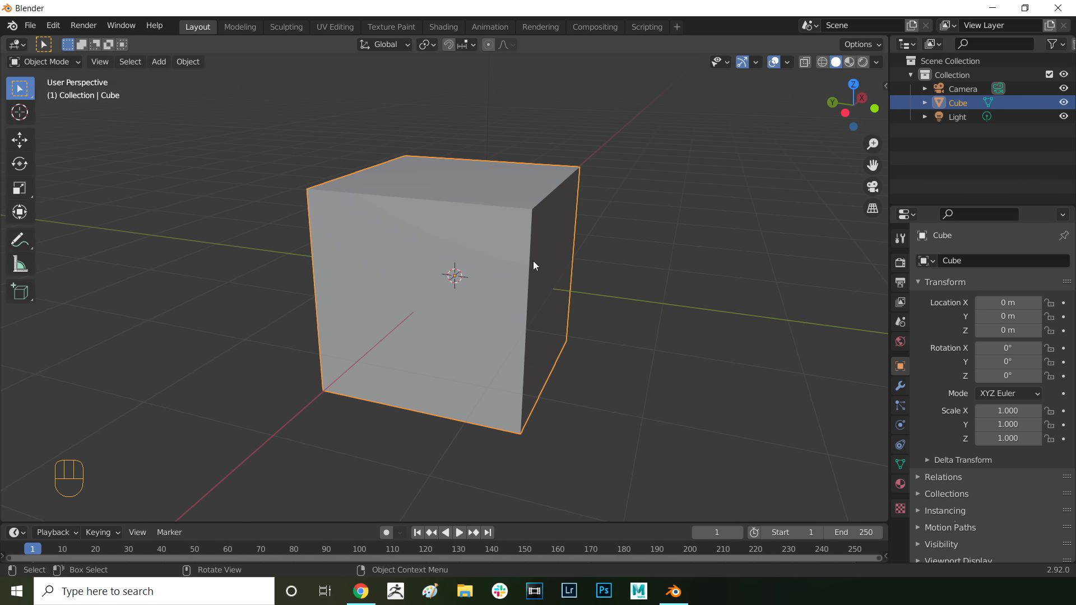
key("x")
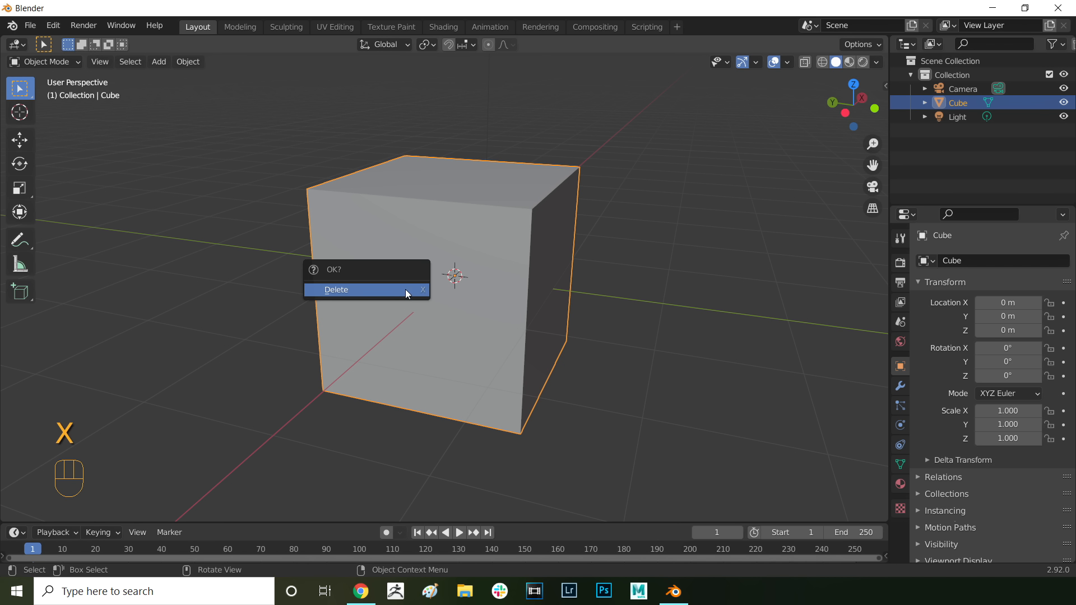
left_click(397, 290)
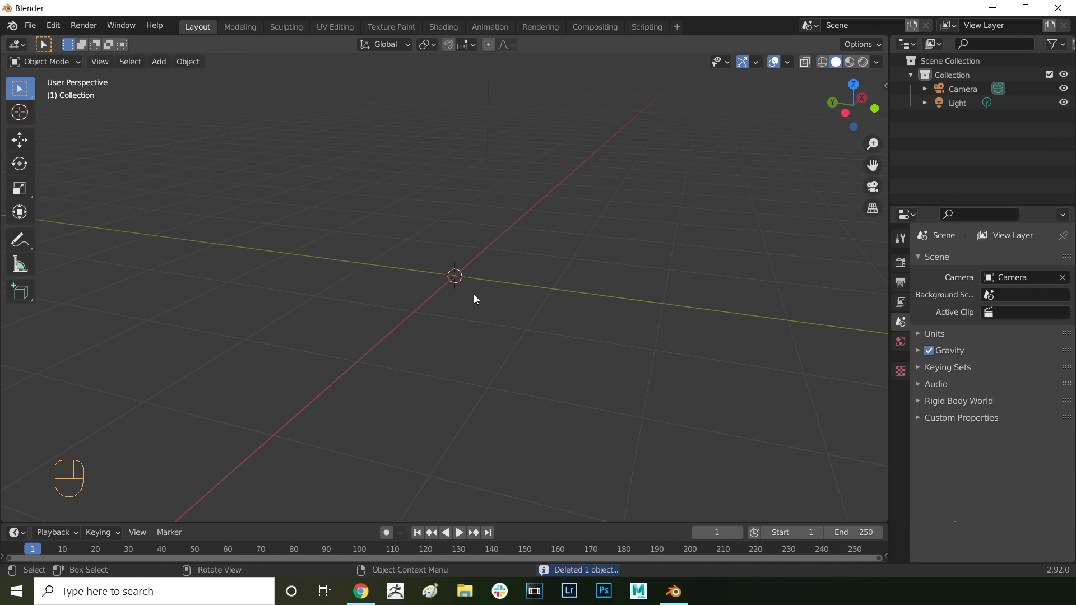
Step: Add Bunny_Reference.PNG from the Downloads folder to the scene as a reference image
key("shift+a")
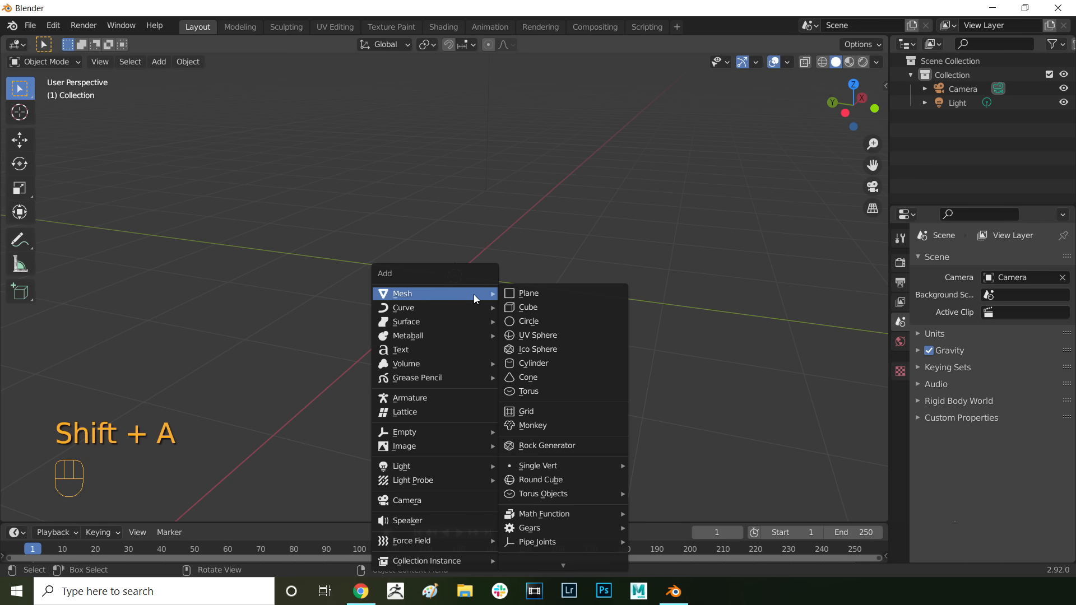
mouse_move(436, 447)
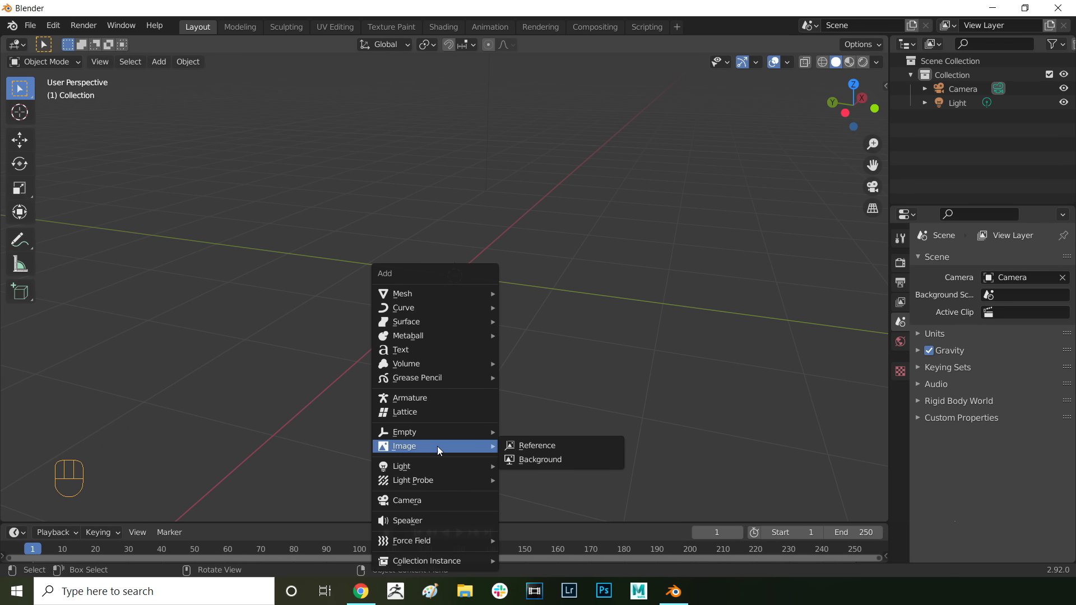
left_click(525, 447)
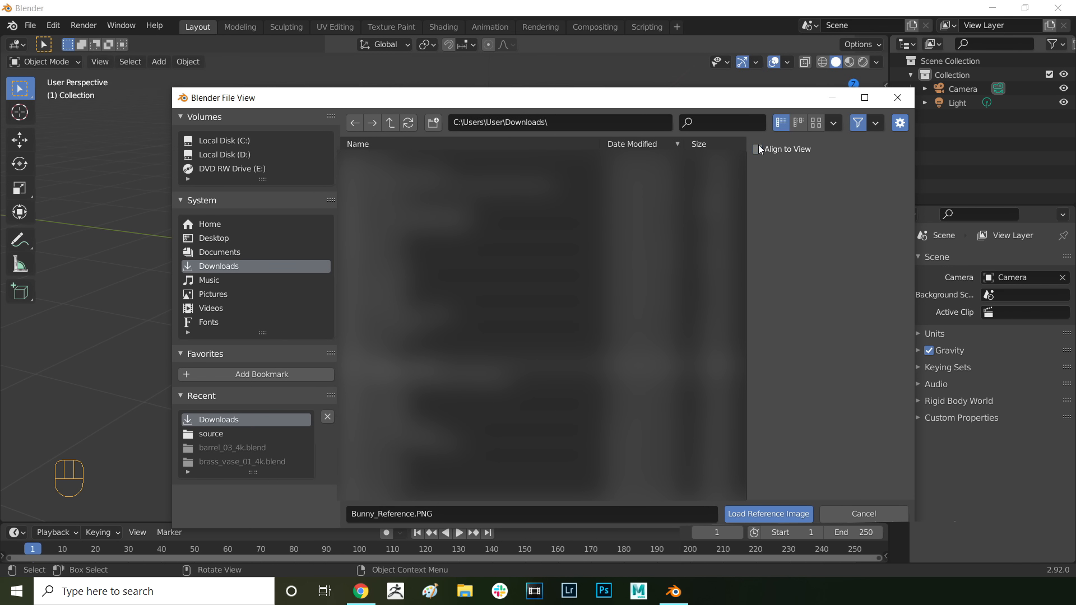
left_click(742, 512)
Step: Stand the reference image upright by rotating it about the X axis, with an exact X rotation of 90°
middle_click_drag(401, 209, 490, 199)
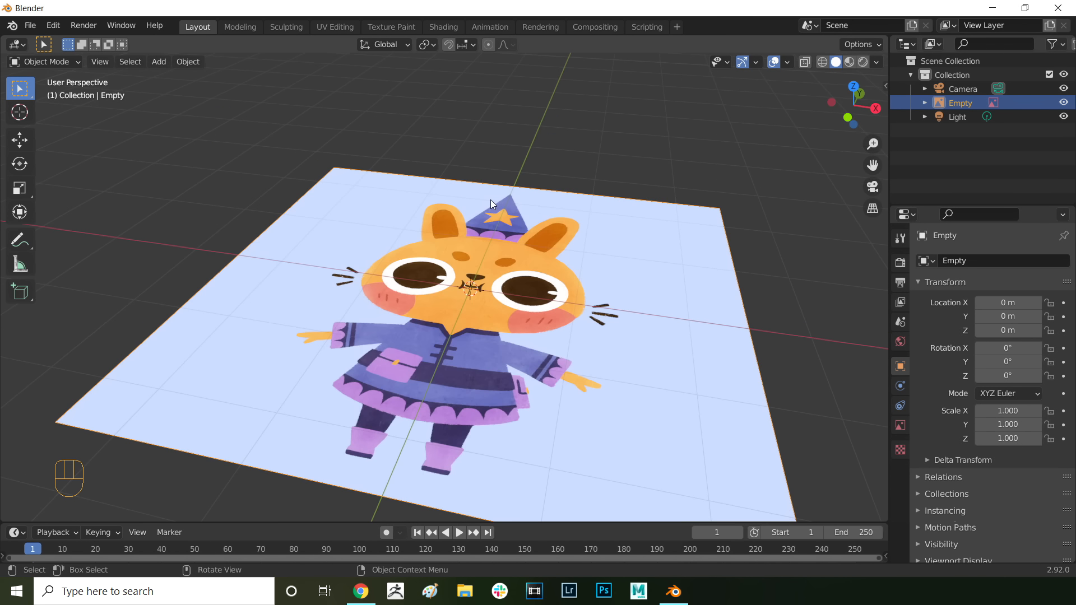
key("r")
key("x")
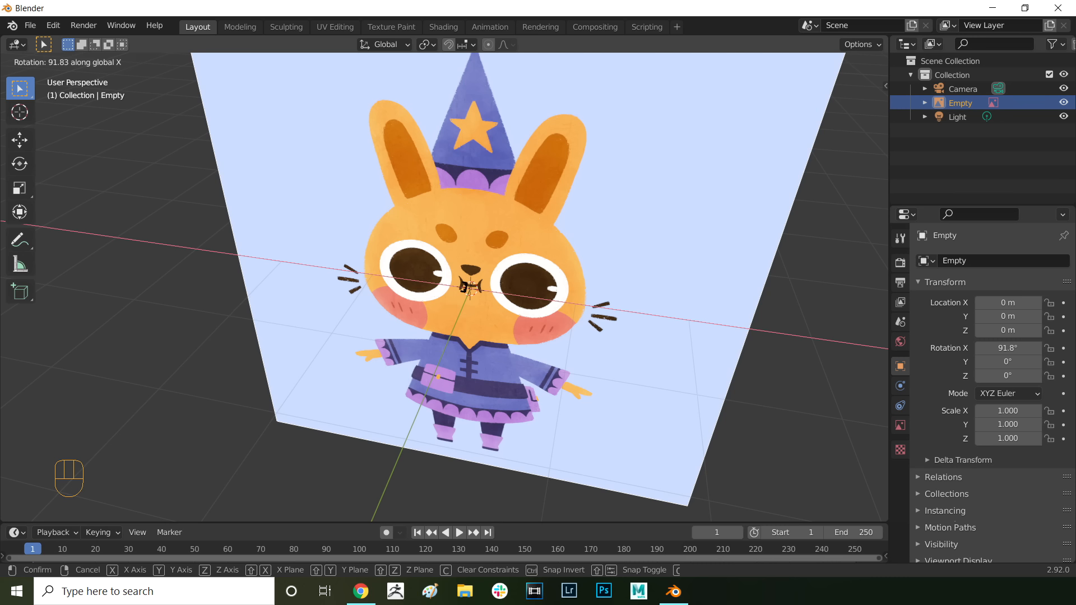
left_click(463, 288)
left_click(1005, 348)
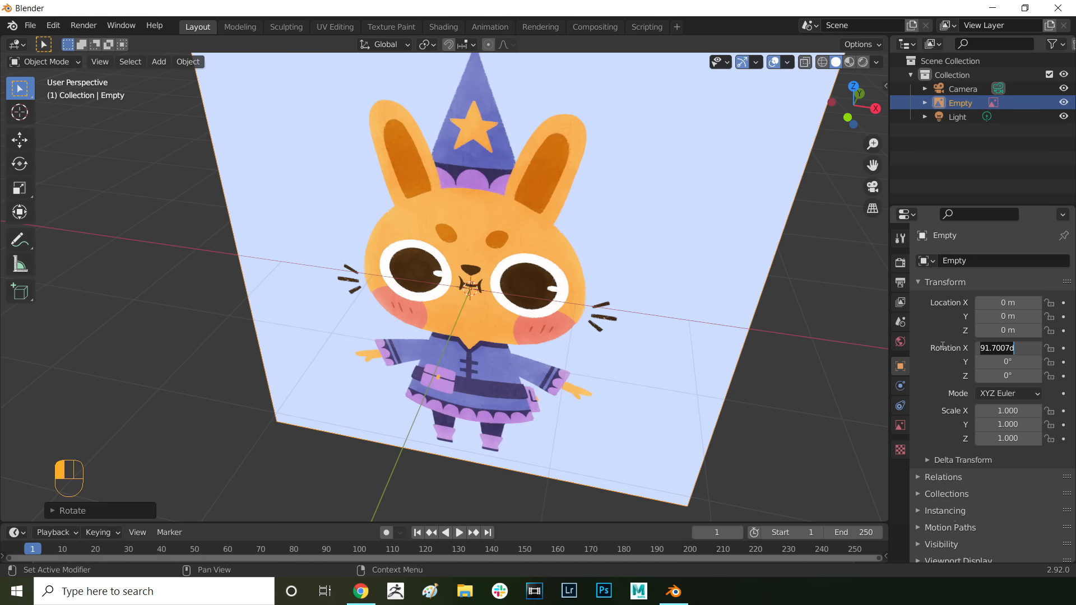
key("ctrl+a")
type("90")
key("Return")
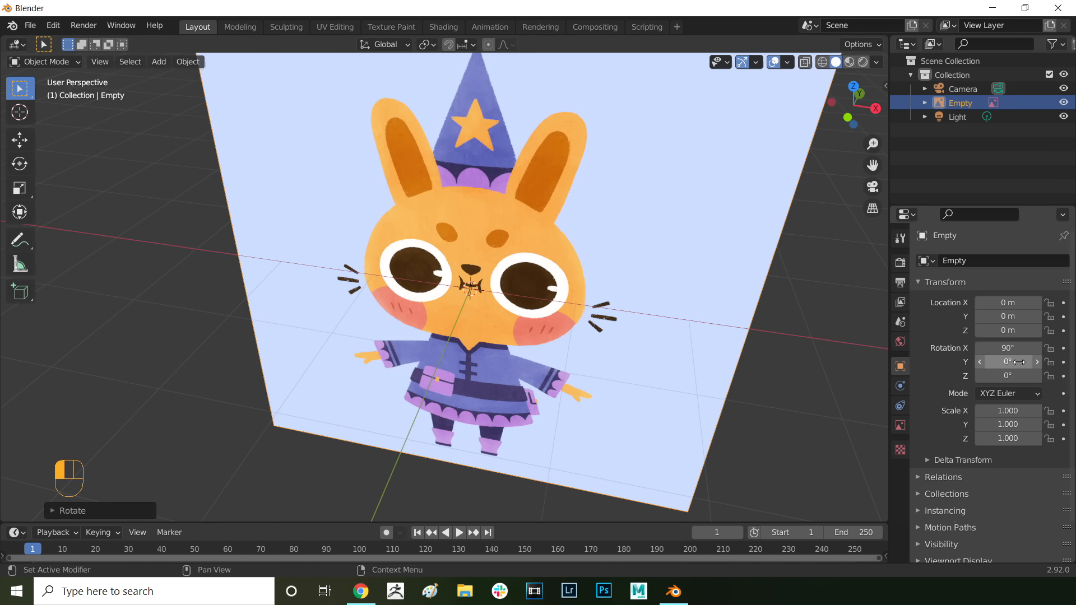
Step: Set the reference image's depth to Front, enable its opacity setting and lower the opacity to about 0.083
middle_click_drag(594, 346, 673, 292)
scroll(632, 296, "up", 3)
scroll(633, 296, "down", 3)
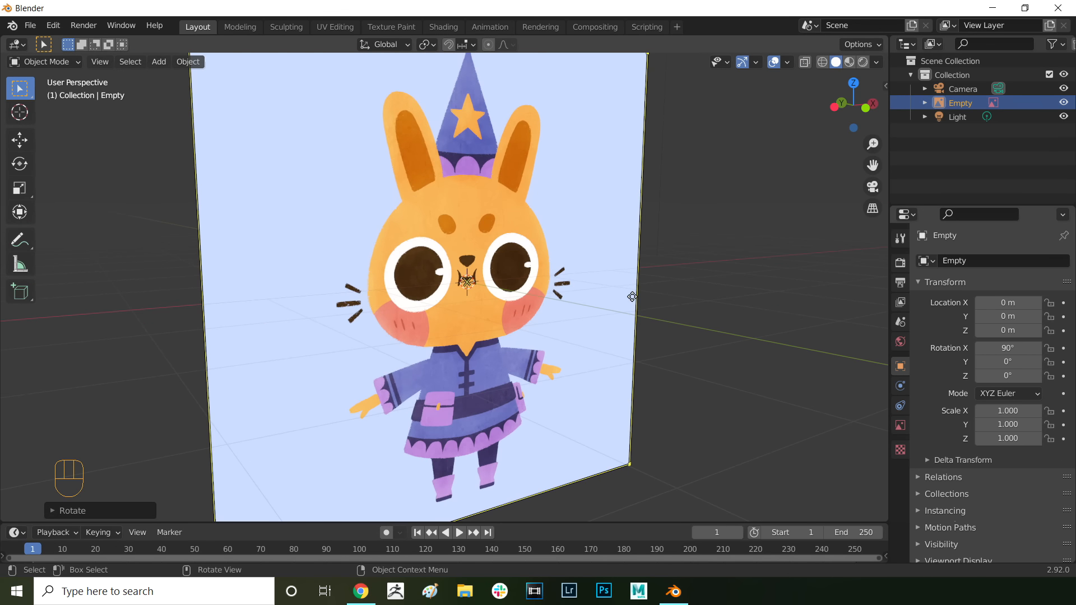
left_click(900, 426)
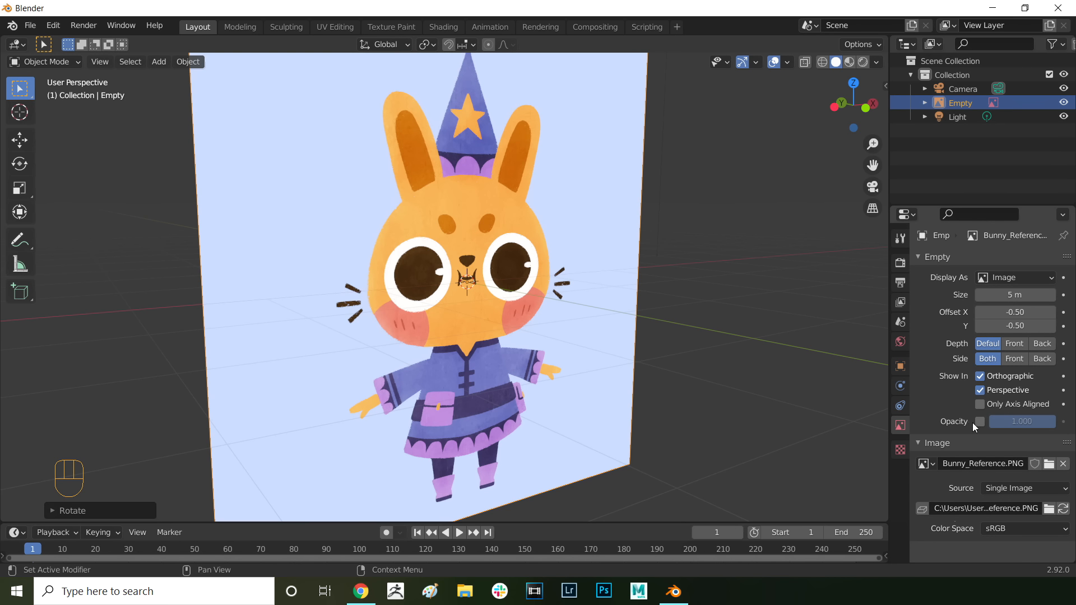
left_click(1014, 346)
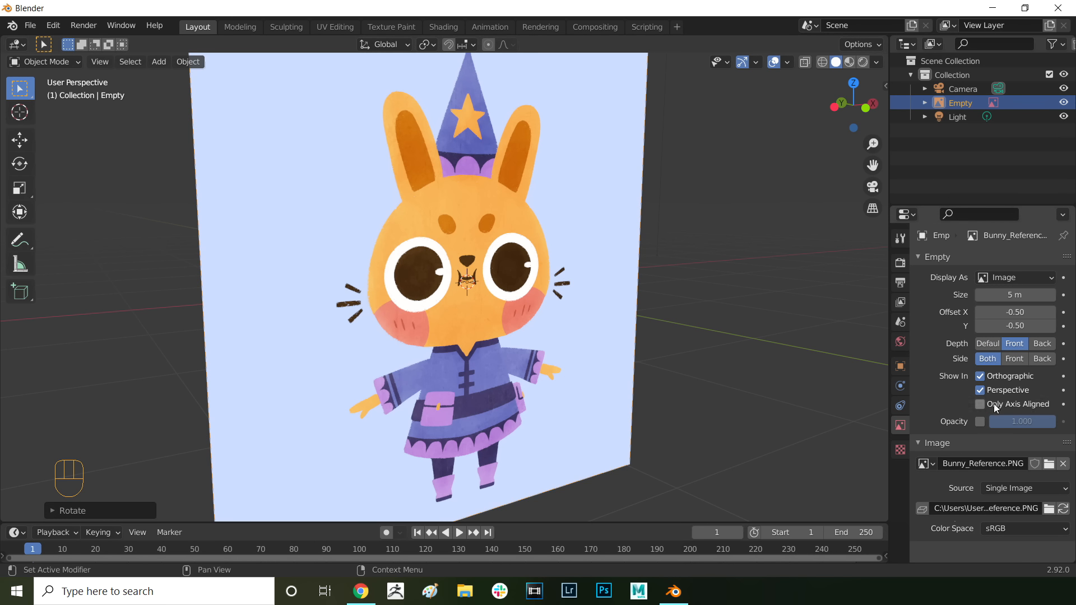
left_click(980, 422)
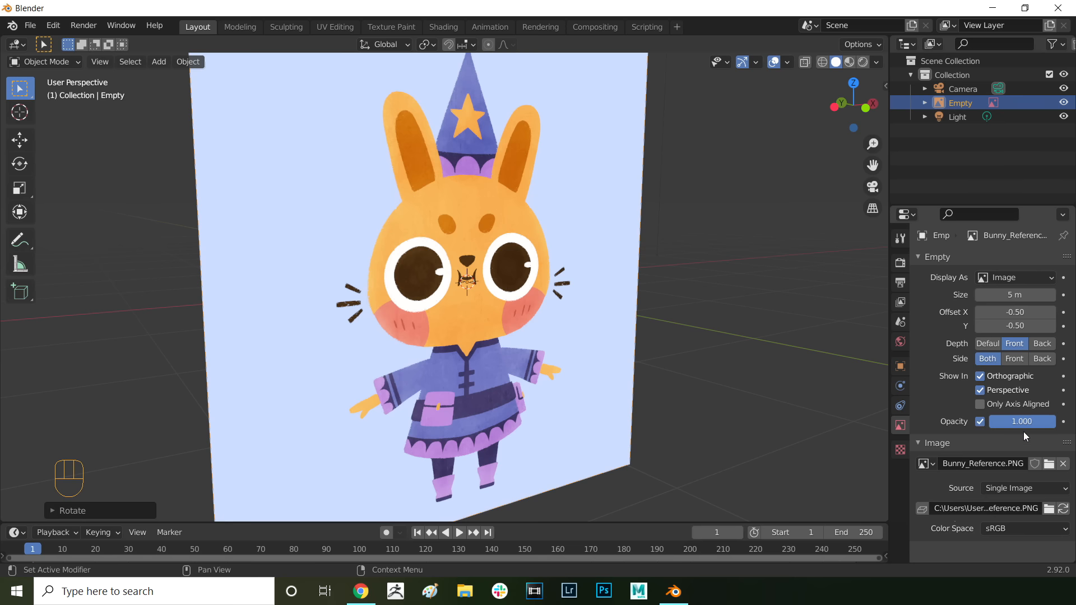
left_click_drag(1049, 426, 996, 425)
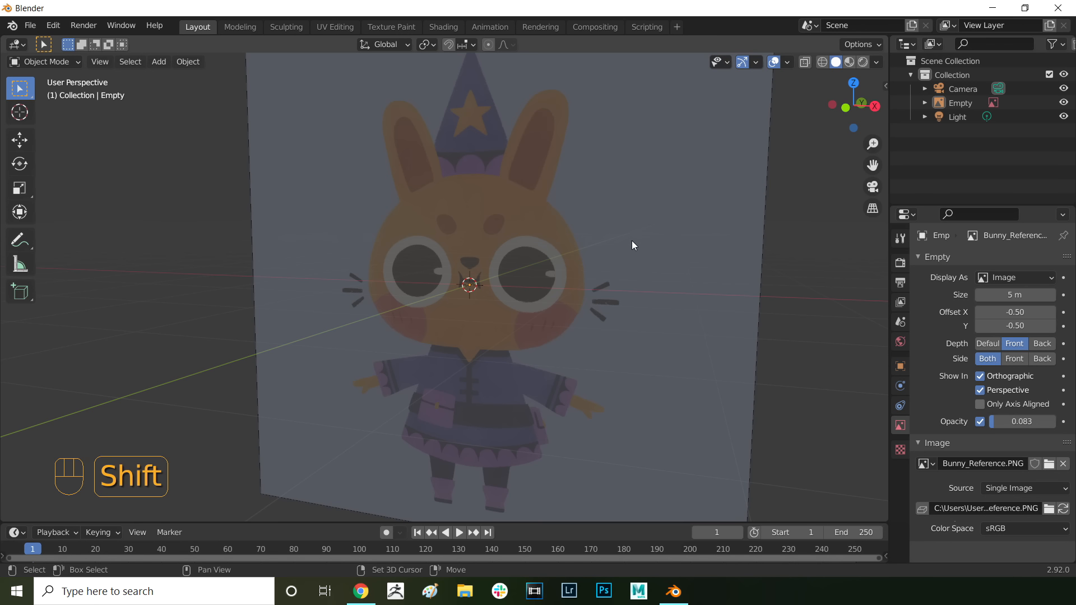
Step: Add a Round Cube mesh at the origin and set its radius to 1.00
key("shift+a")
mouse_move(588, 89)
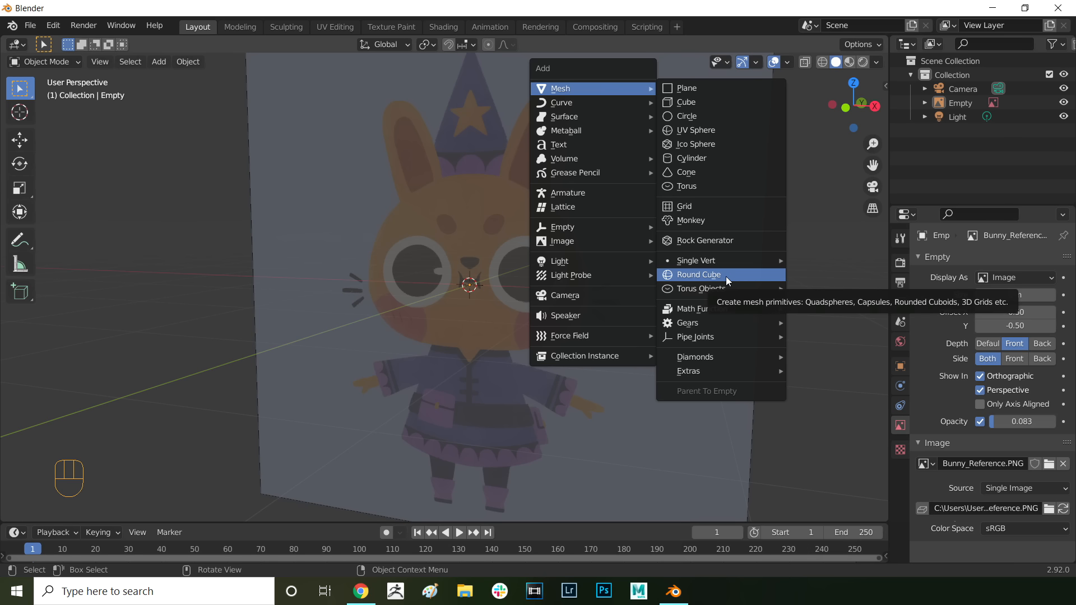
left_click(708, 275)
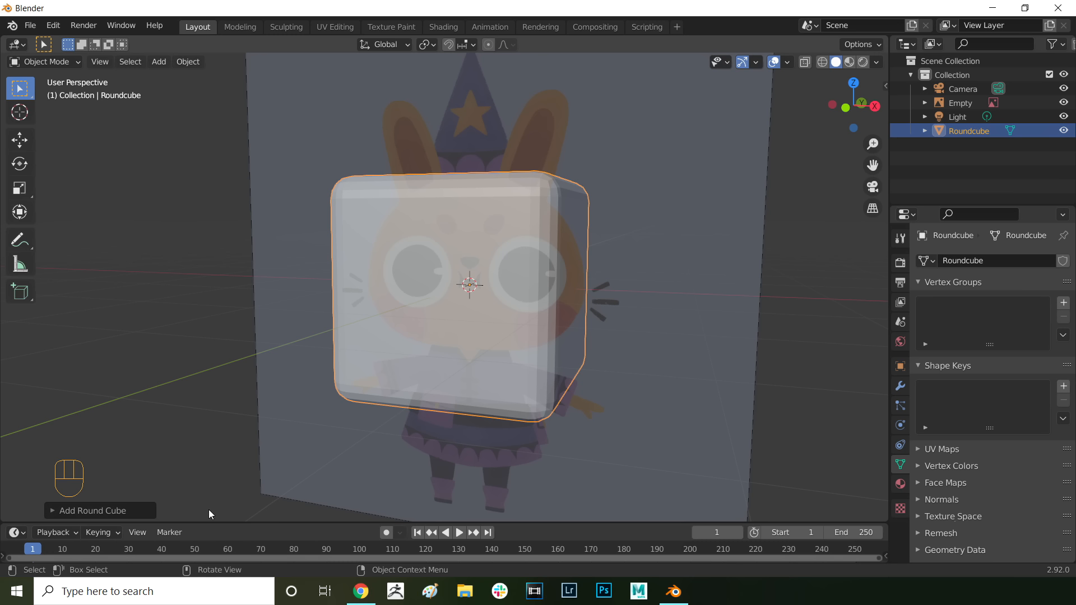
left_click(99, 513)
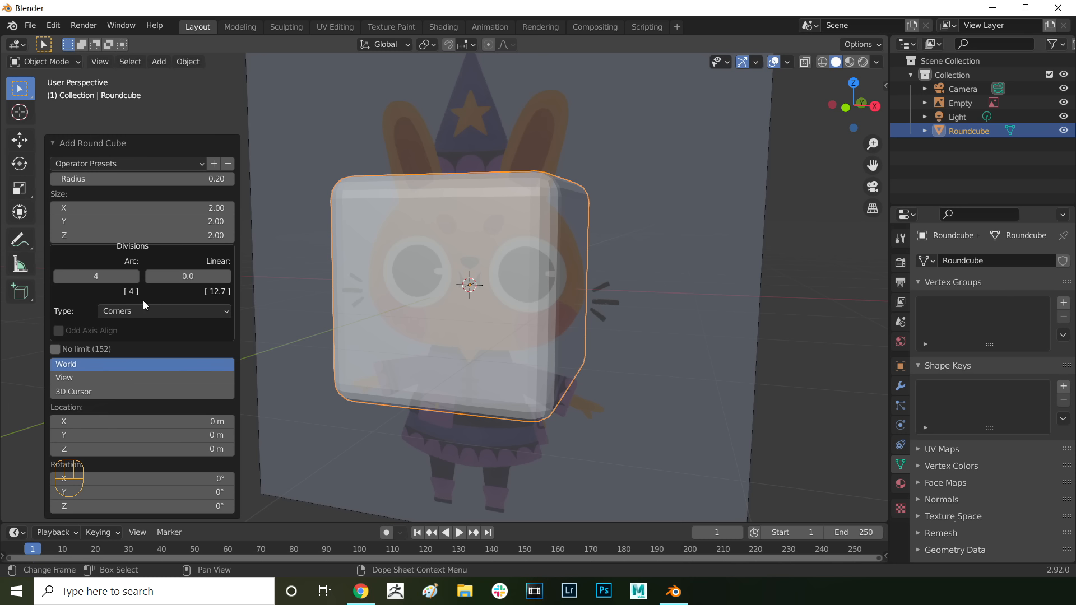
left_click(215, 178)
type("1")
key("Return")
Step: Enable X-Ray in the viewport shading options and slightly lower its strength
middle_click_drag(328, 214, 445, 221)
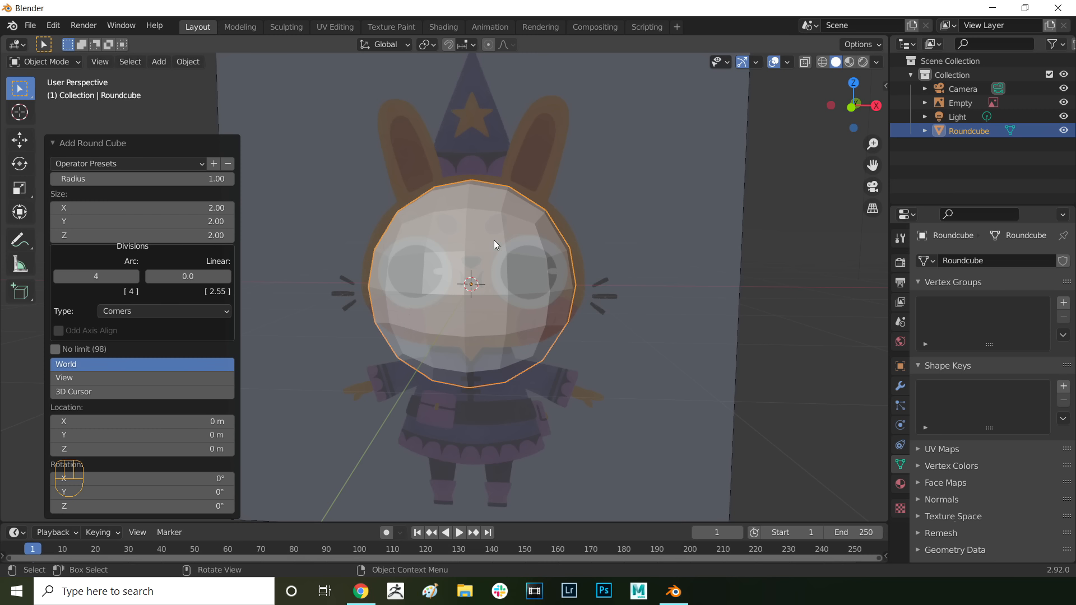
scroll(435, 263, "up", 3)
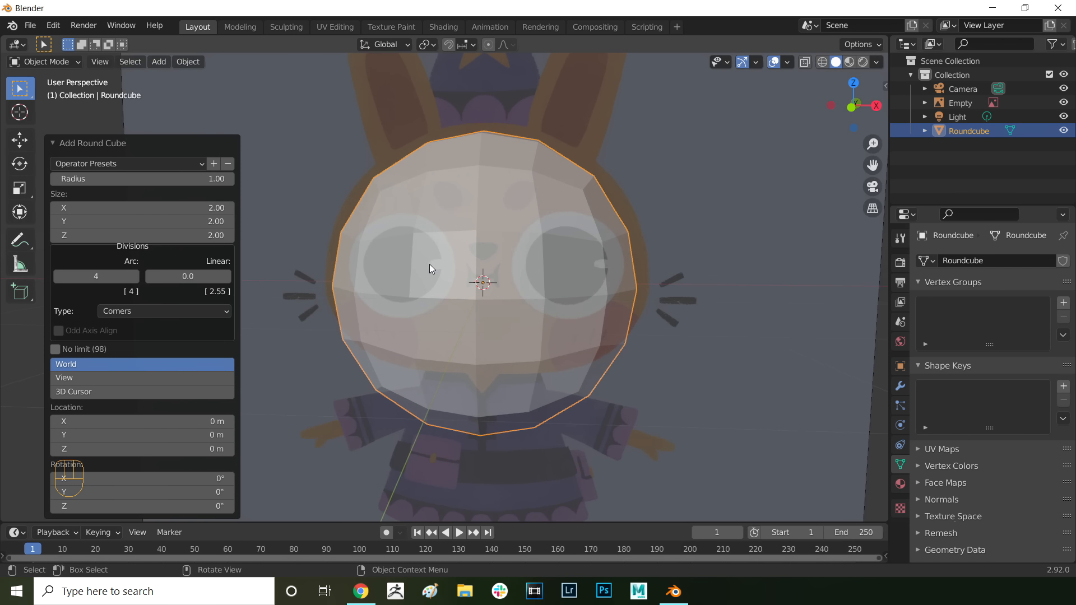
left_click(877, 62)
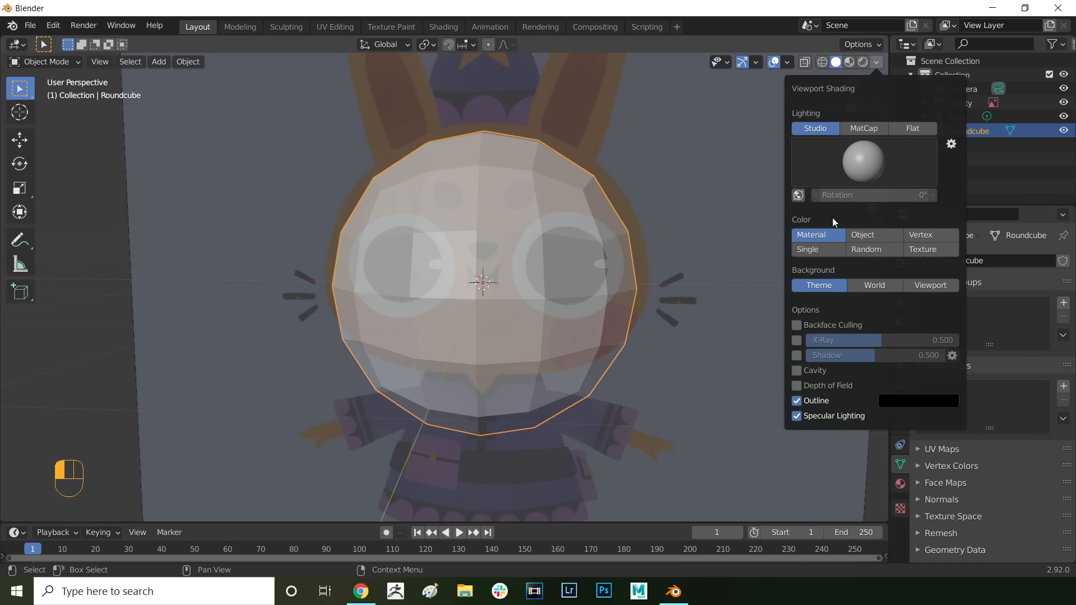
left_click(797, 340)
mouse_move(876, 341)
left_mouse_down()
mouse_move(858, 341)
mouse_move(870, 341)
left_mouse_up()
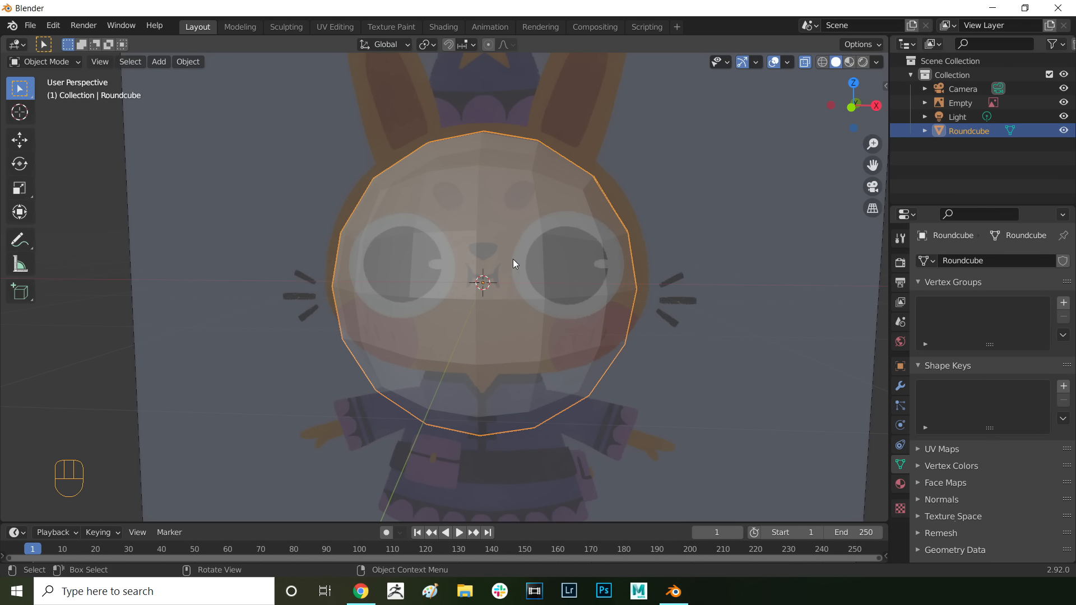
Step: Select and delete the vertices on the +X half of the round cube in Edit Mode, and return to Object Mode
key("Tab")
left_click(597, 261)
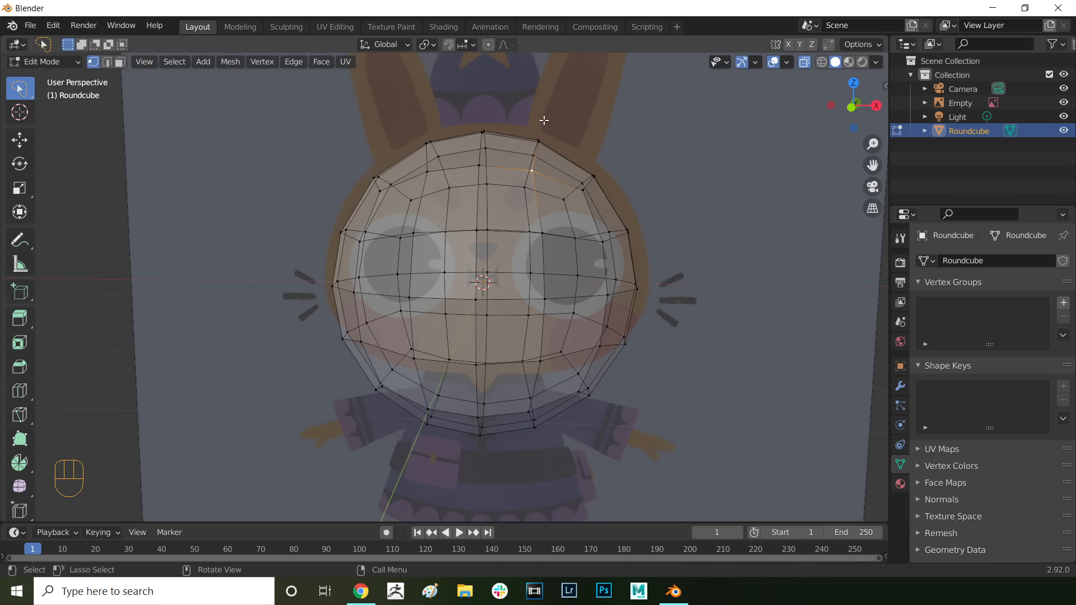
mouse_move(539, 121)
left_mouse_down()
mouse_move(514, 305)
mouse_move(524, 452)
mouse_move(664, 359)
mouse_move(690, 213)
mouse_move(640, 156)
left_mouse_up()
mouse_move(618, 208)
middle_mouse_down()
mouse_move(362, 206)
mouse_move(641, 216)
mouse_move(634, 206)
middle_mouse_up()
key("x")
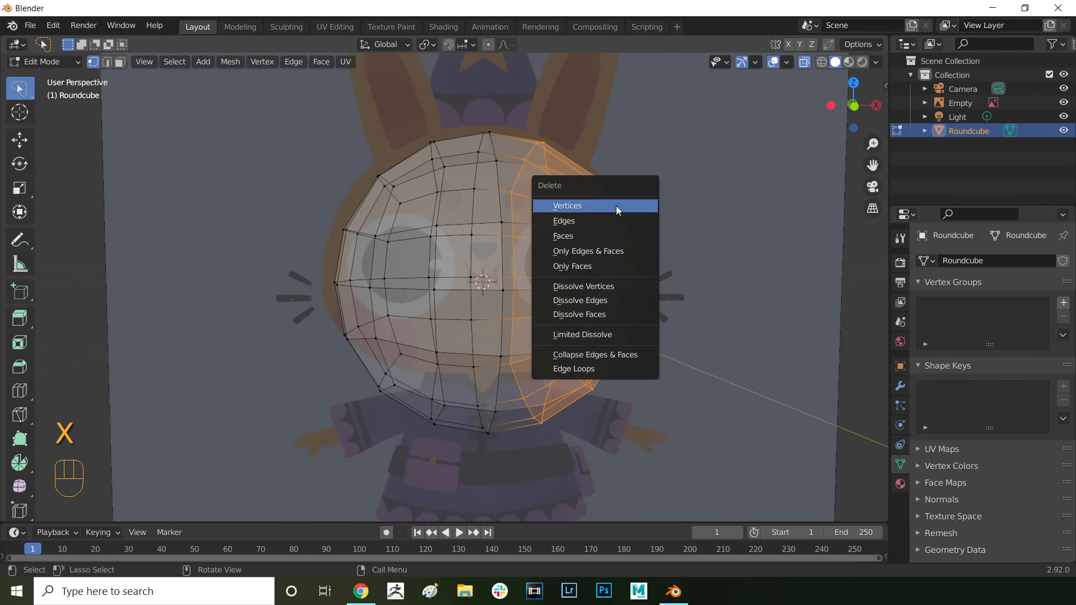
left_click(587, 207)
key("Tab")
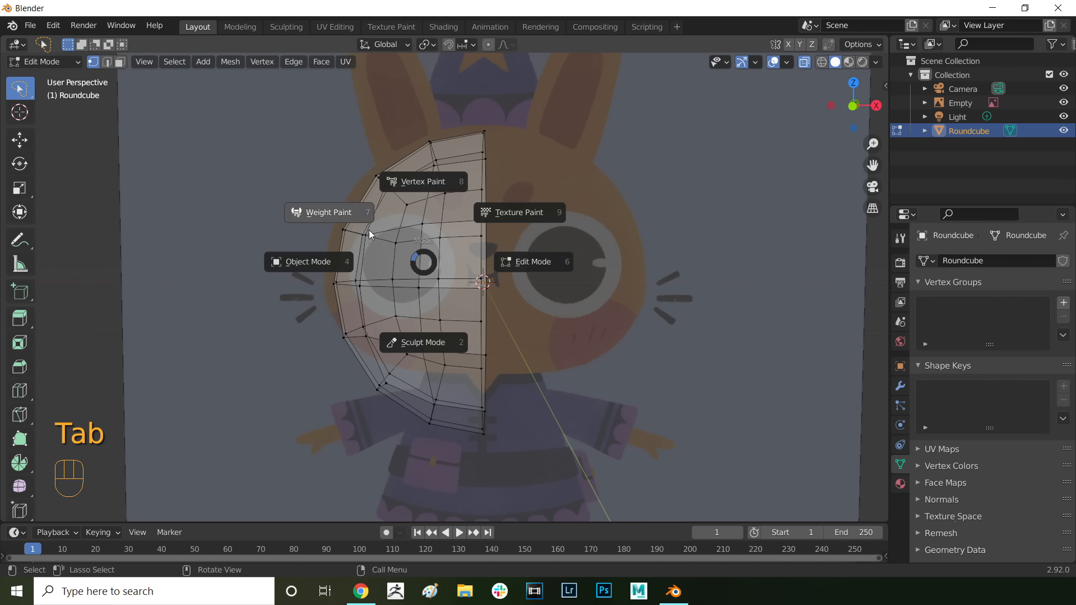
left_click(335, 261)
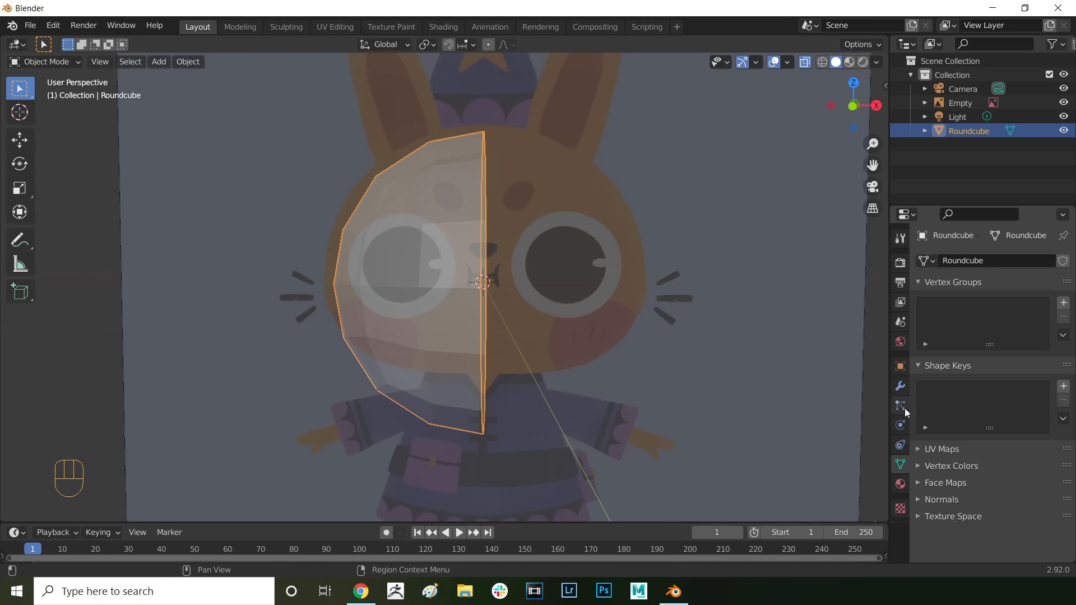
Step: Add a Mirror modifier on the X axis to the half round cube, with Clipping enabled
left_click(901, 386)
left_click(980, 259)
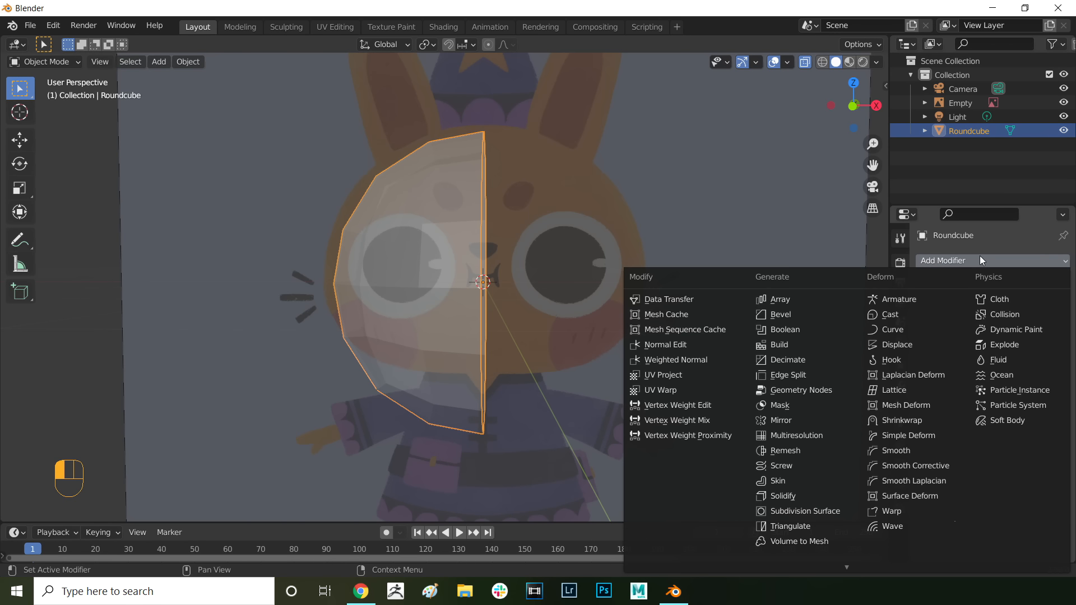
left_click(785, 420)
middle_click_drag(456, 229, 492, 233)
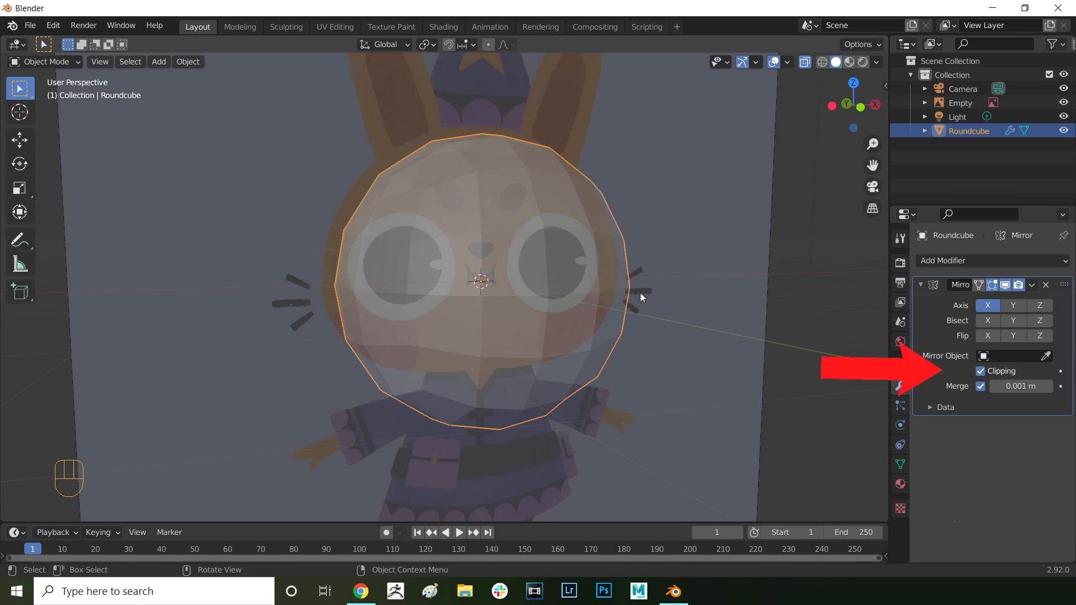
middle_click_drag(490, 290, 446, 283)
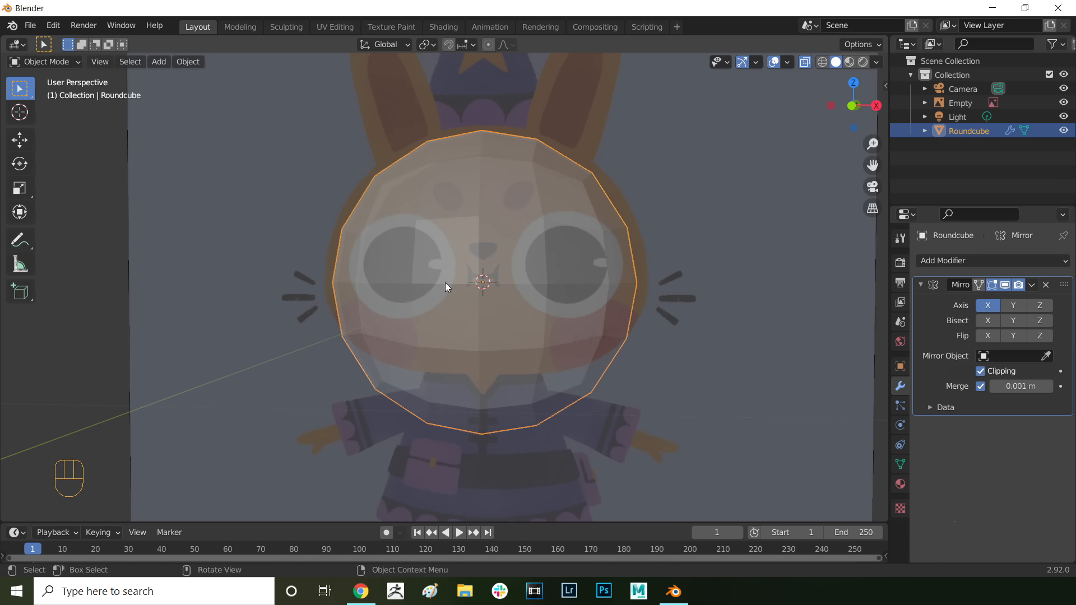
Step: Add a Subdivision Surface modifier to the round cube and set its viewport level to 2
left_click(953, 260)
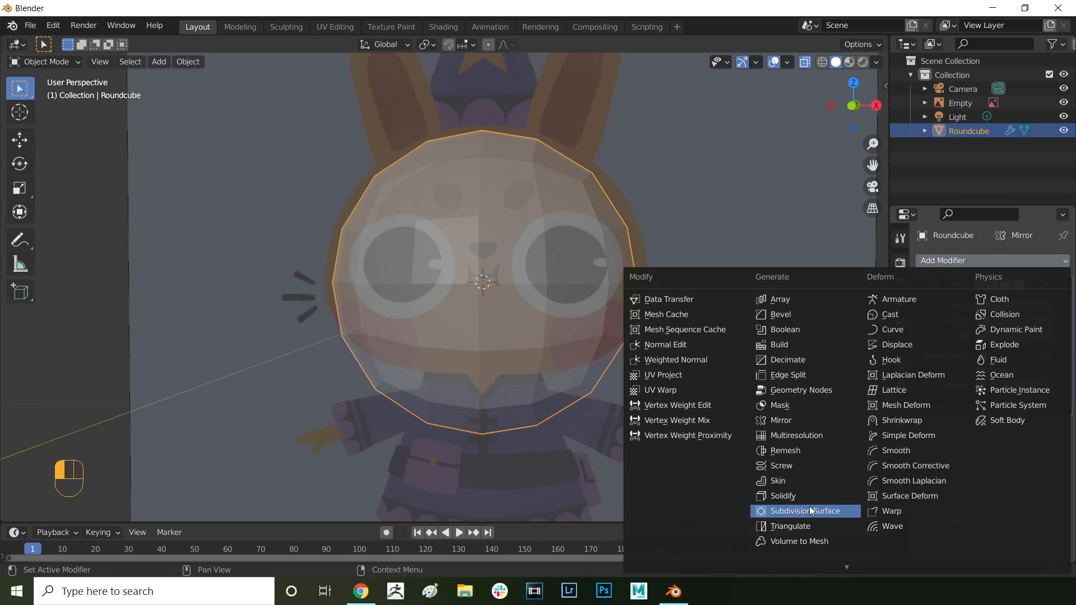
left_click(775, 512)
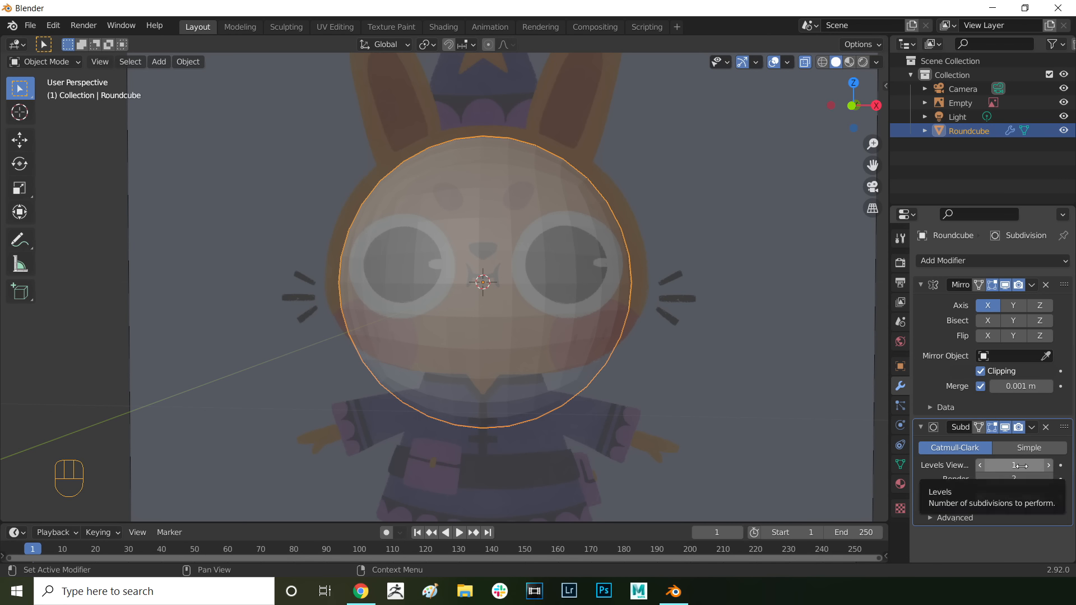
left_click(1020, 466)
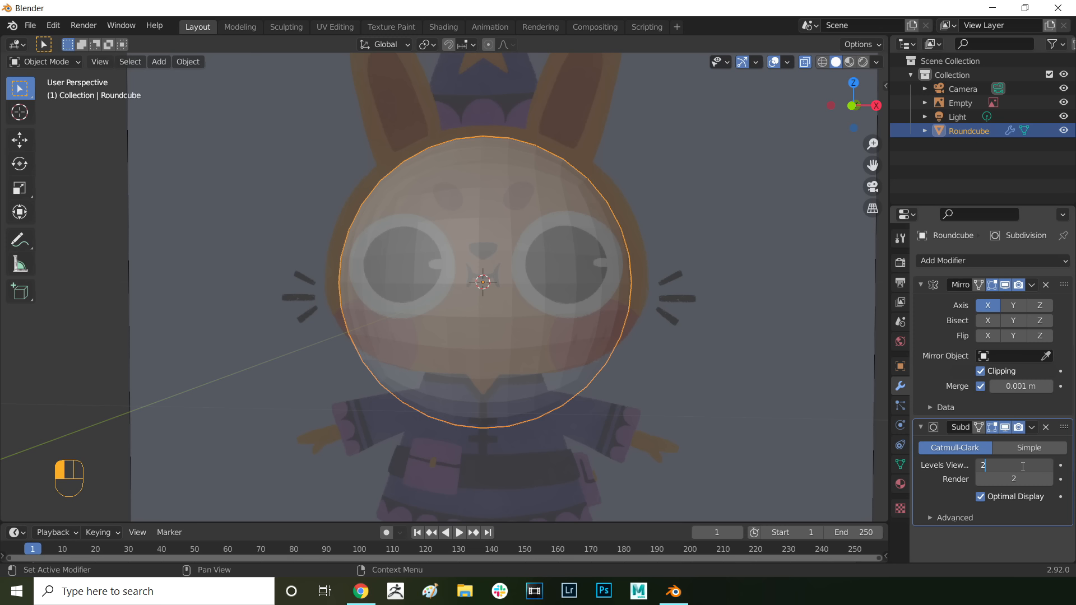
key("Return")
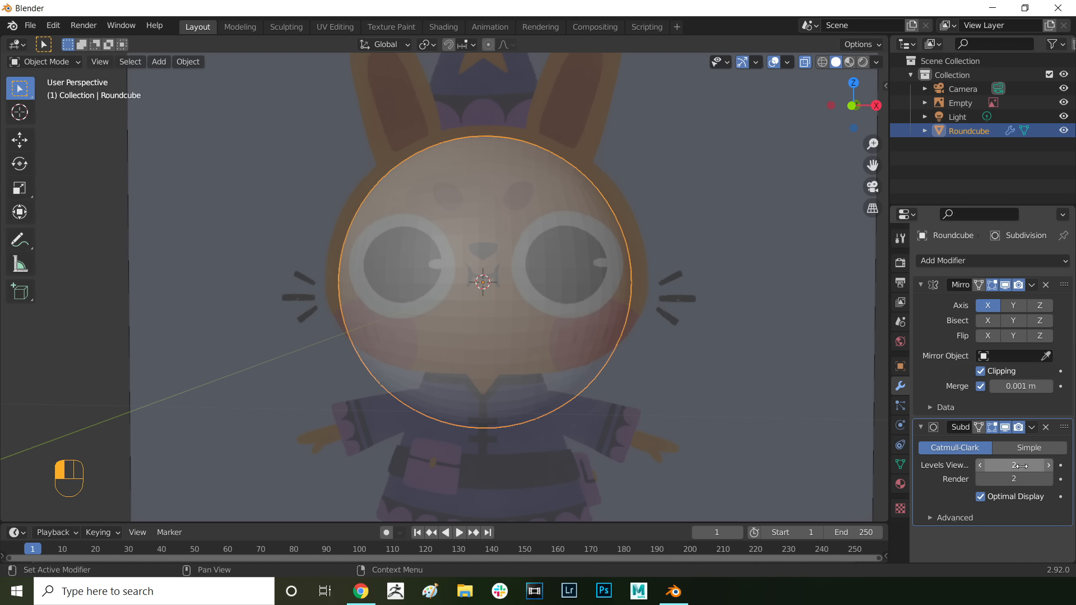
Step: Turn off X-Ray and apply smooth shading to the round cube
key("alt+z")
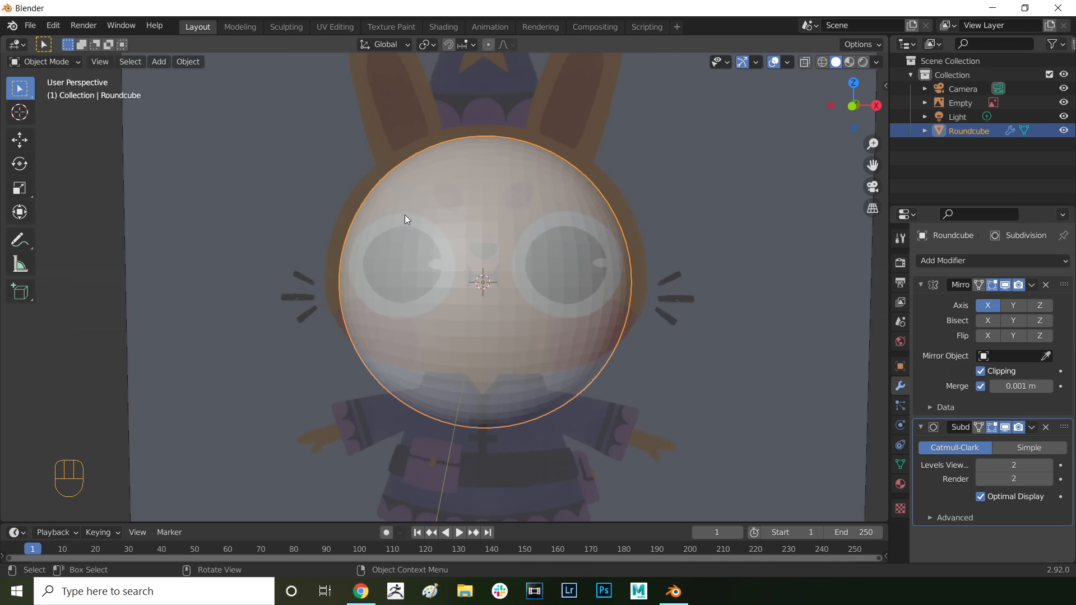
middle_click_drag(406, 216, 453, 213)
right_click(463, 205)
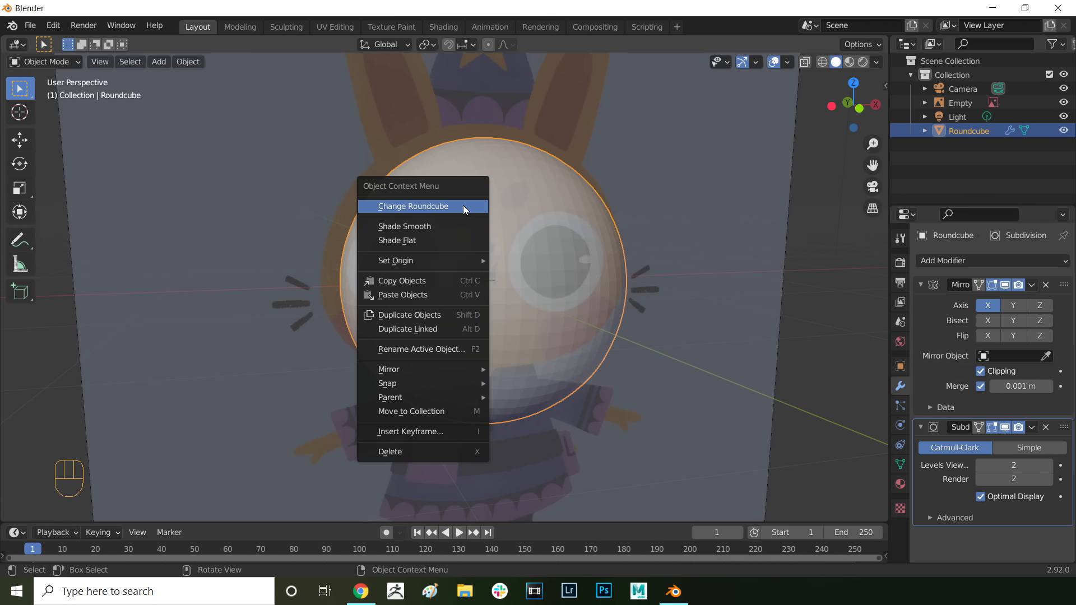
left_click(432, 228)
Step: Open the round cube in Edit Mode from the front view, select its bottom-centre vertices, and turn on X-Ray
key("KP_1")
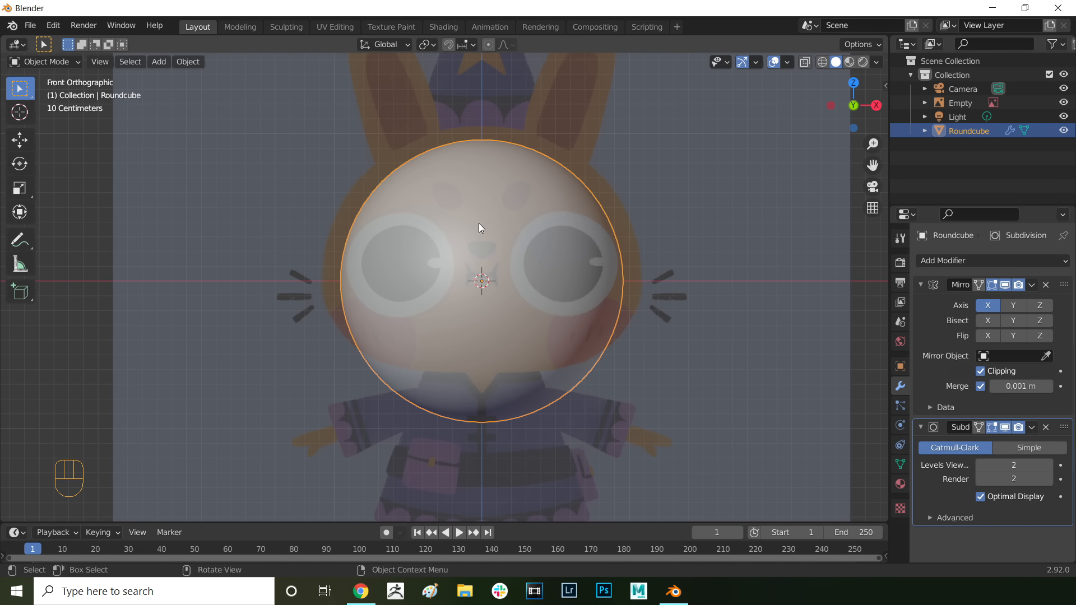
scroll(478, 223, "up", 1)
scroll(478, 223, "up", 1)
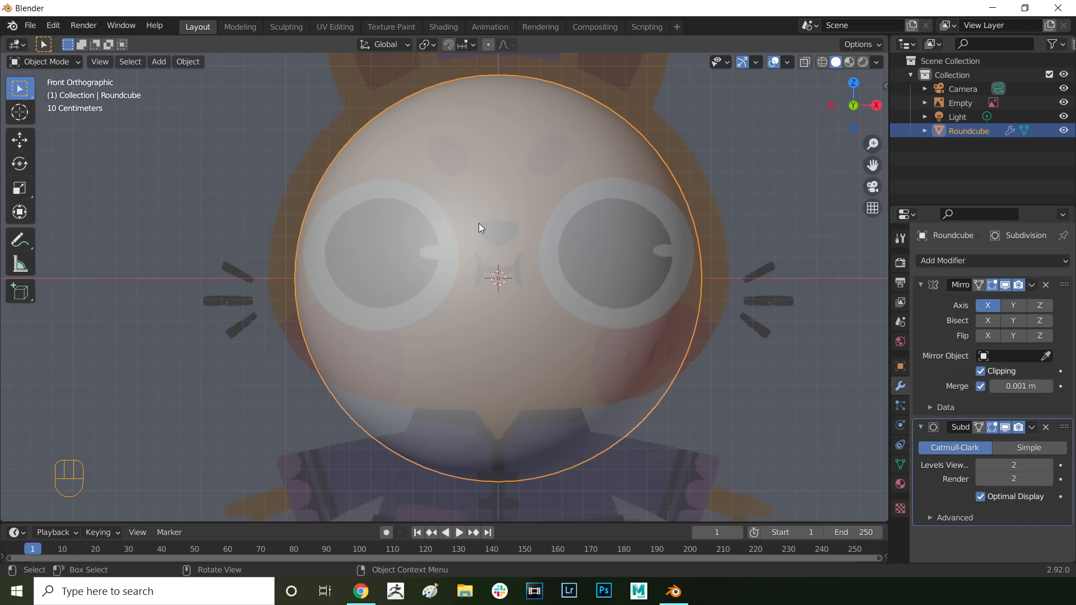
key("Tab")
left_click(574, 227)
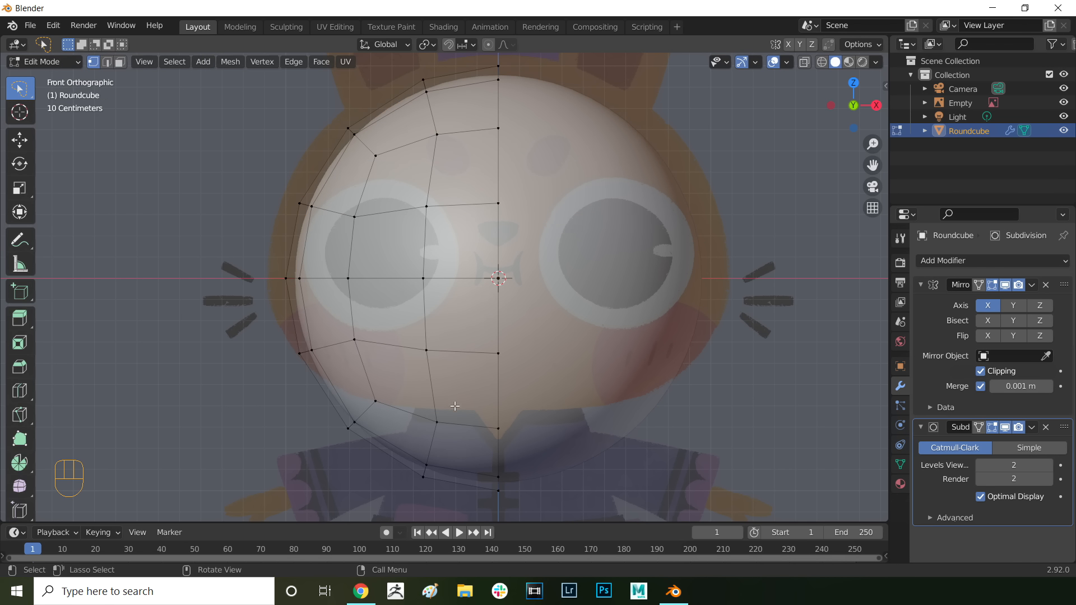
mouse_move(431, 456)
left_mouse_down()
mouse_move(418, 465)
mouse_move(531, 511)
mouse_move(435, 390)
mouse_move(379, 442)
mouse_move(372, 469)
mouse_move(393, 465)
left_mouse_up()
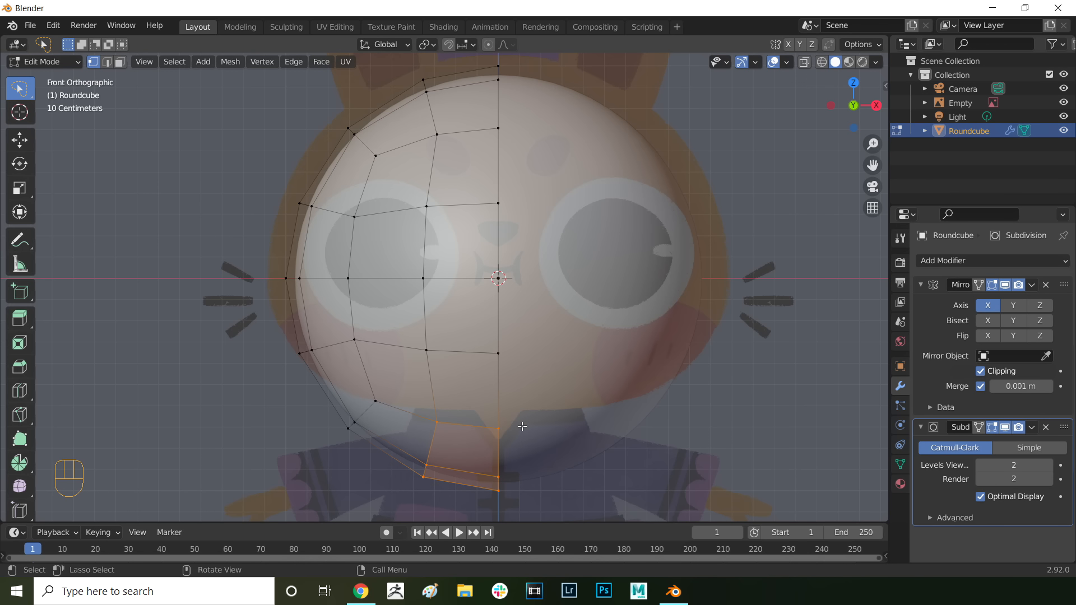
left_click(878, 62)
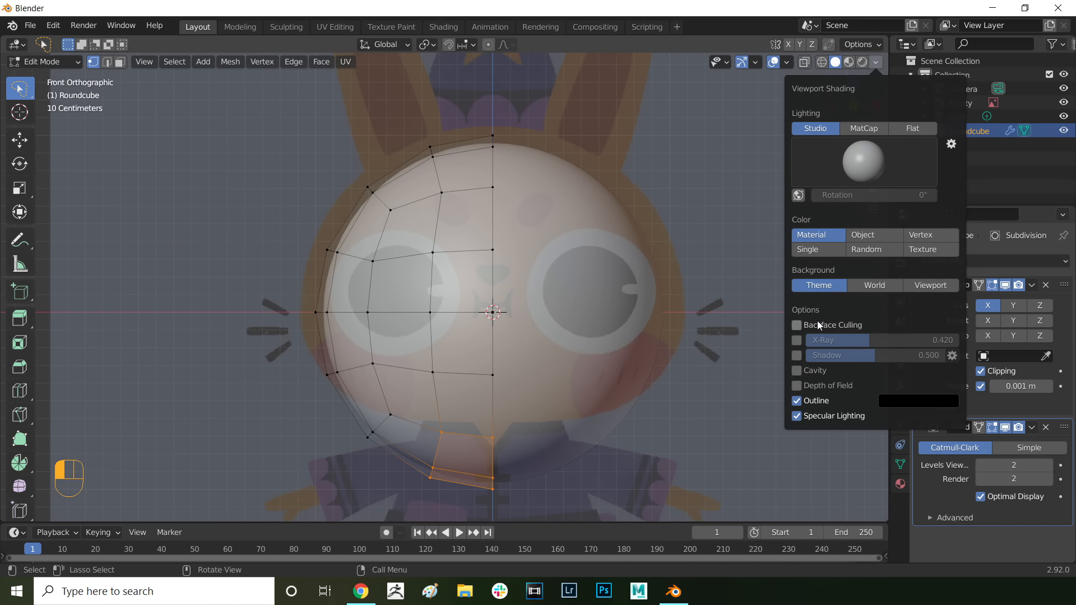
left_click(797, 341)
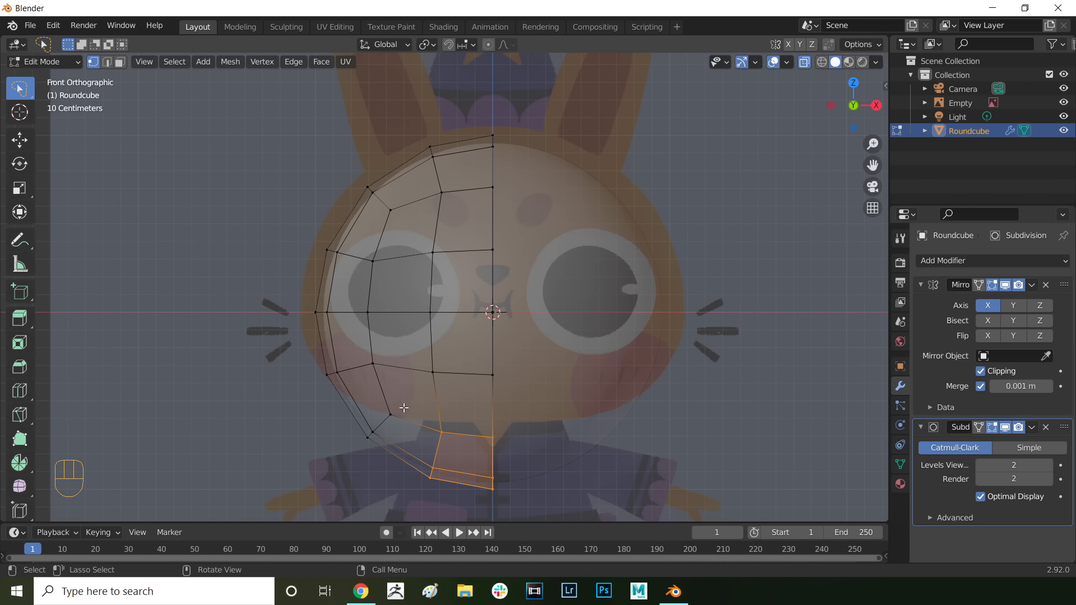
Step: Move the bottom-centre vertices of the half head up about 0.15 m towards the reference chin
mouse_move(454, 409)
left_mouse_down()
mouse_move(417, 496)
mouse_move(542, 500)
mouse_move(522, 408)
left_mouse_up()
key("g")
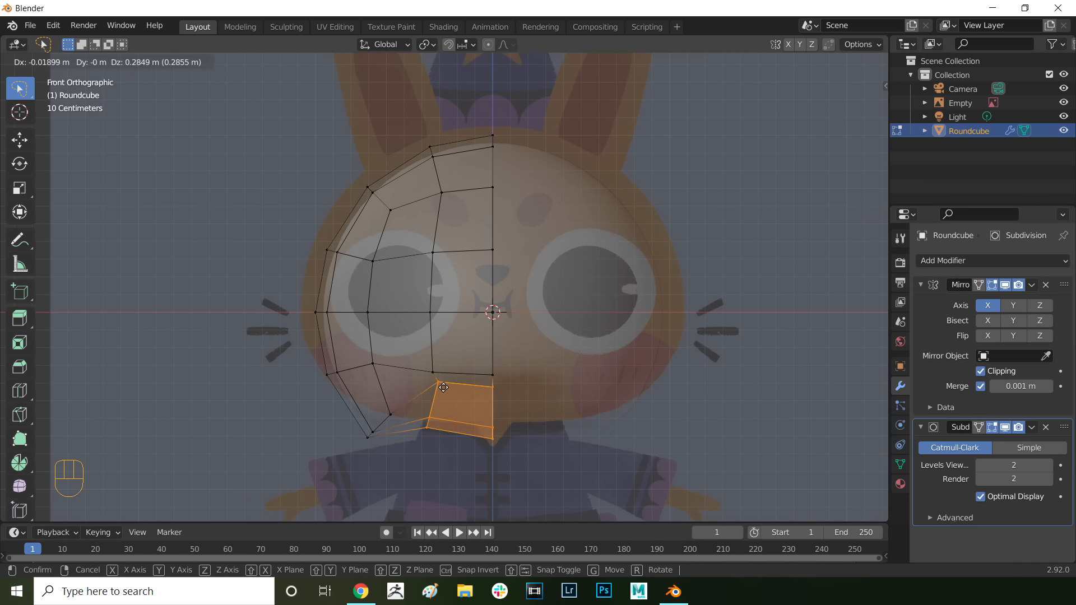
left_click(442, 409)
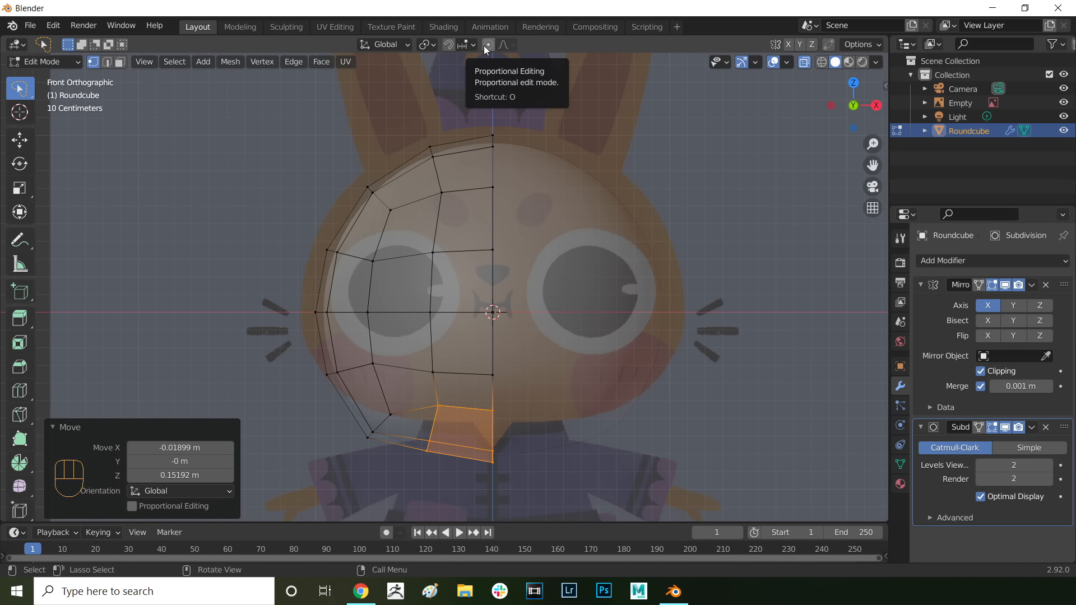
Step: Turn on proportional editing and pull the lower-face vertices to follow the reference jaw, adjusting the influence size
key("o")
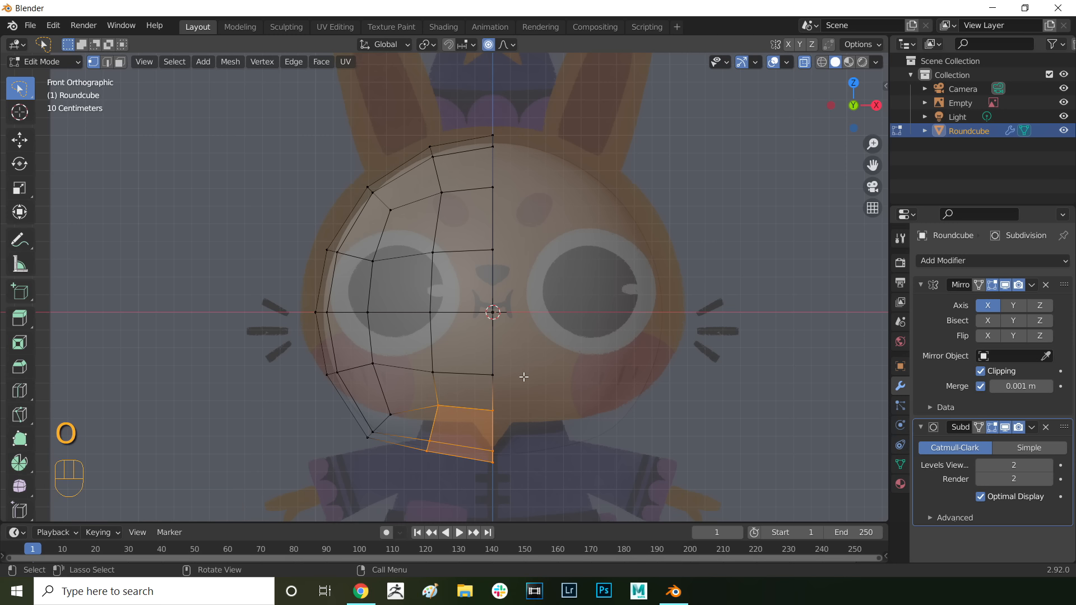
left_click(437, 406)
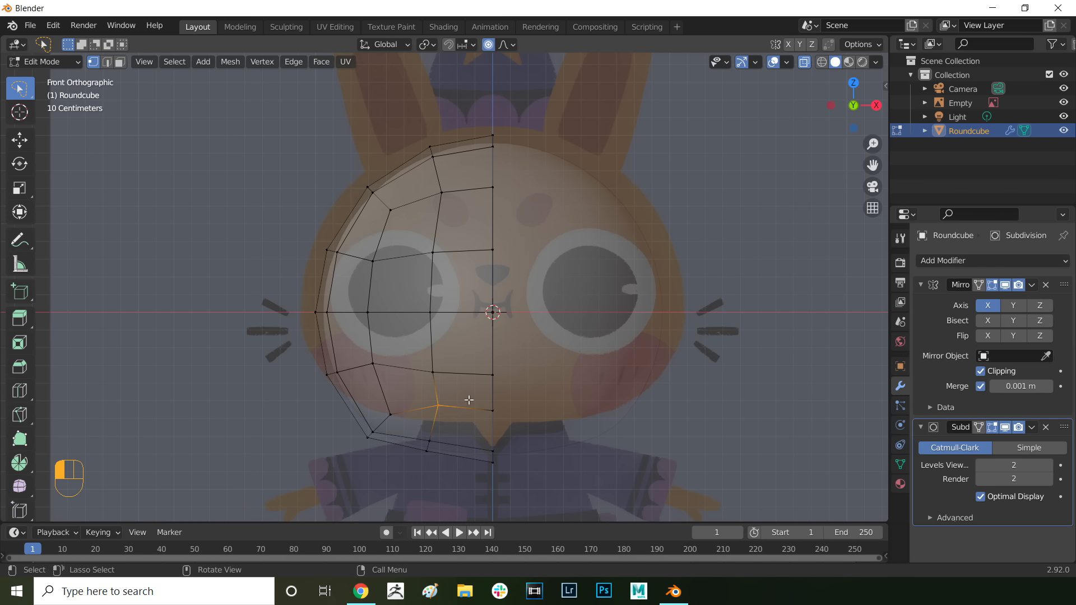
key("g")
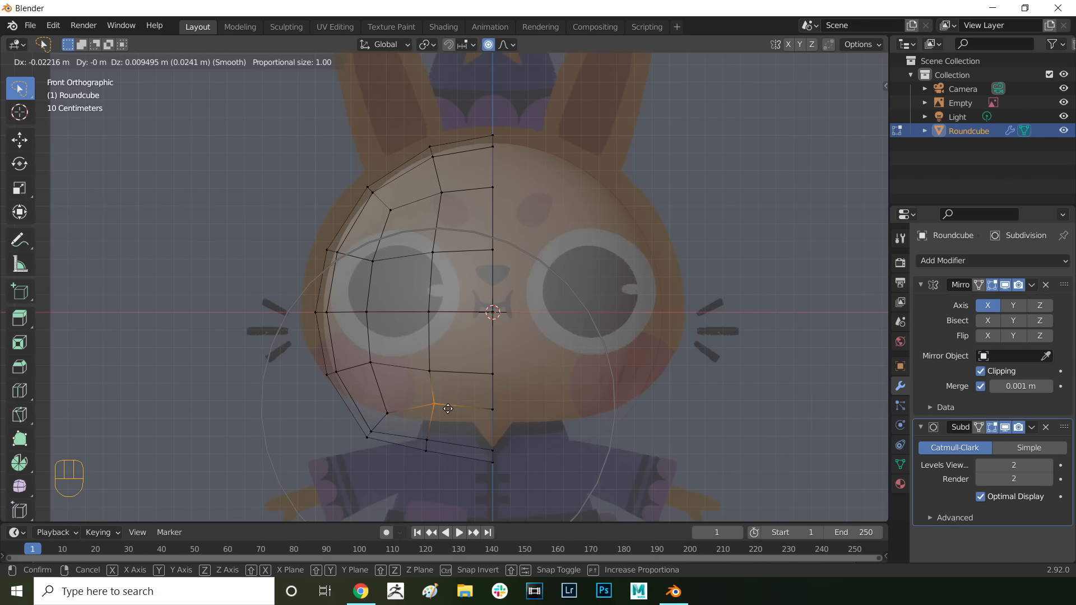
scroll(436, 387, "up", 5)
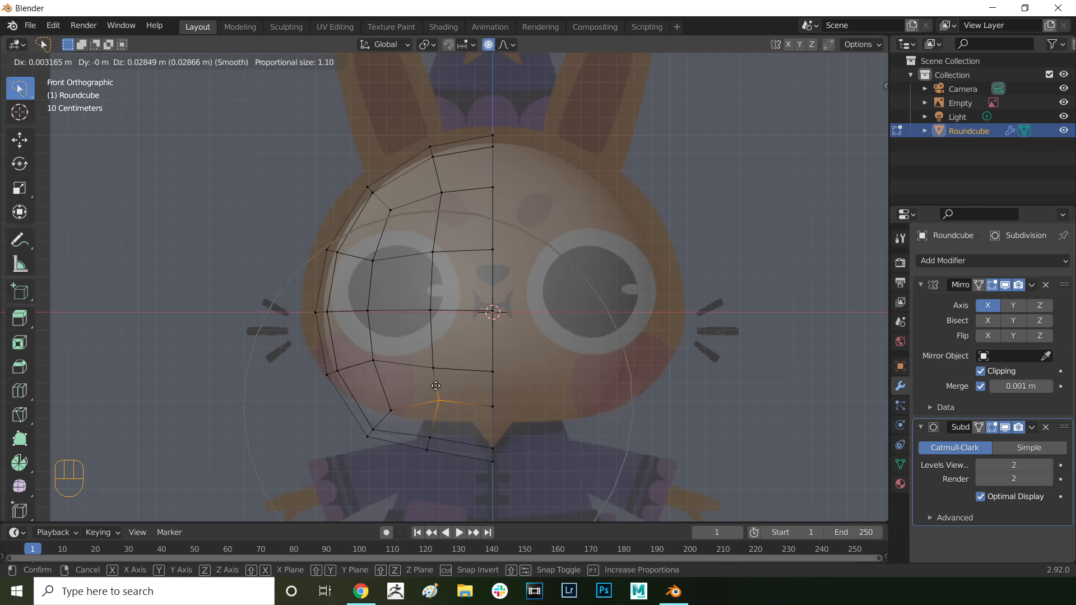
scroll(433, 385, "down", 7)
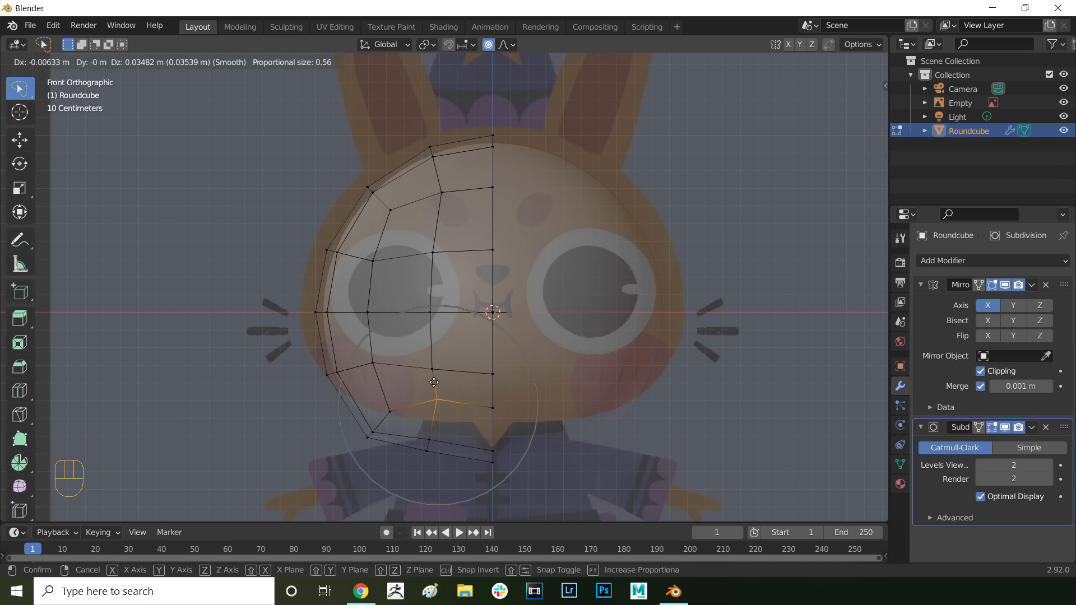
scroll(433, 377, "down", 6)
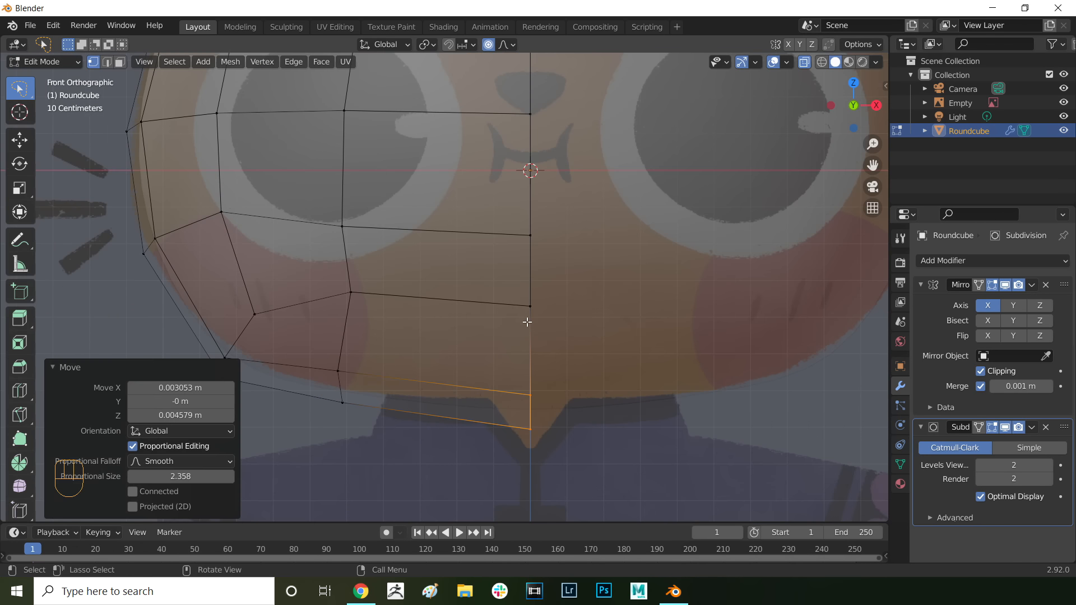
Step: Turn off proportional editing, raise the two bottom-centre vertices about 0.085 m, and lift the neighbouring pair to follow the chin outline
key("o")
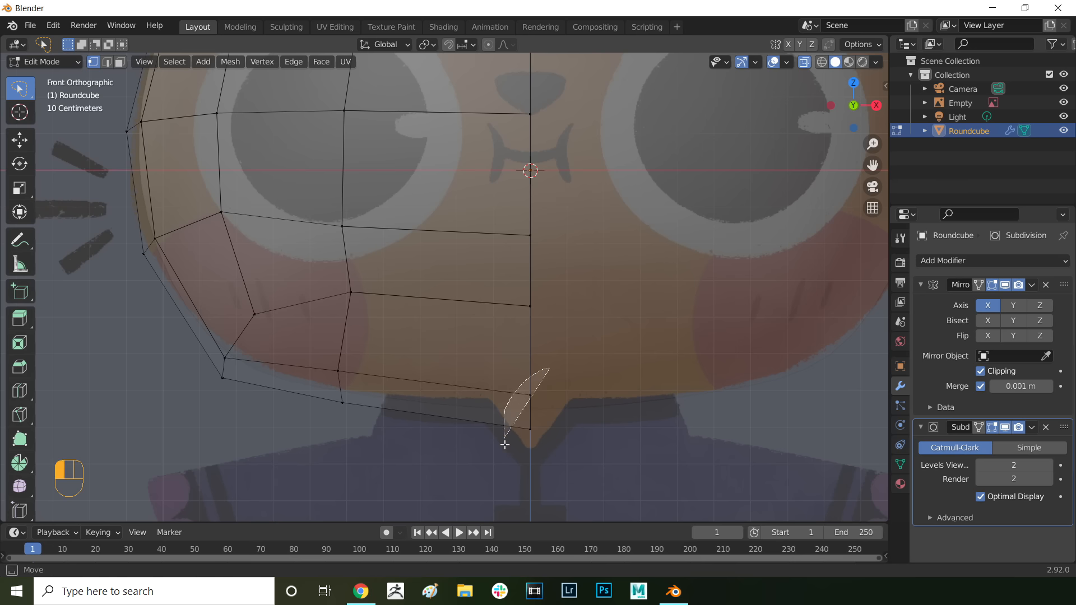
key("g")
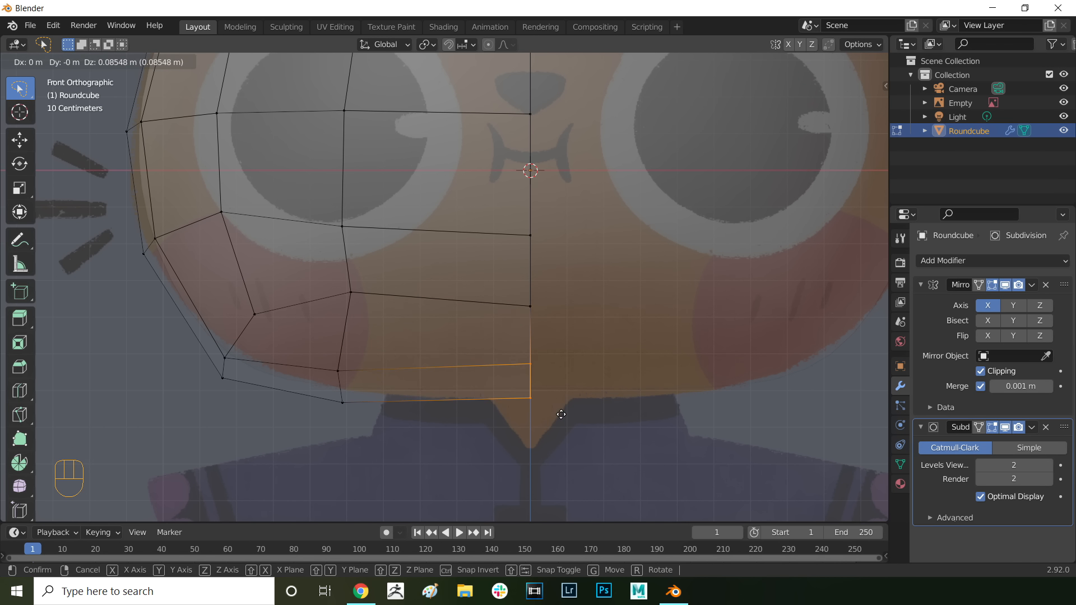
left_click(544, 415)
left_click_drag(329, 347, 377, 405)
key("g")
left_click(392, 399)
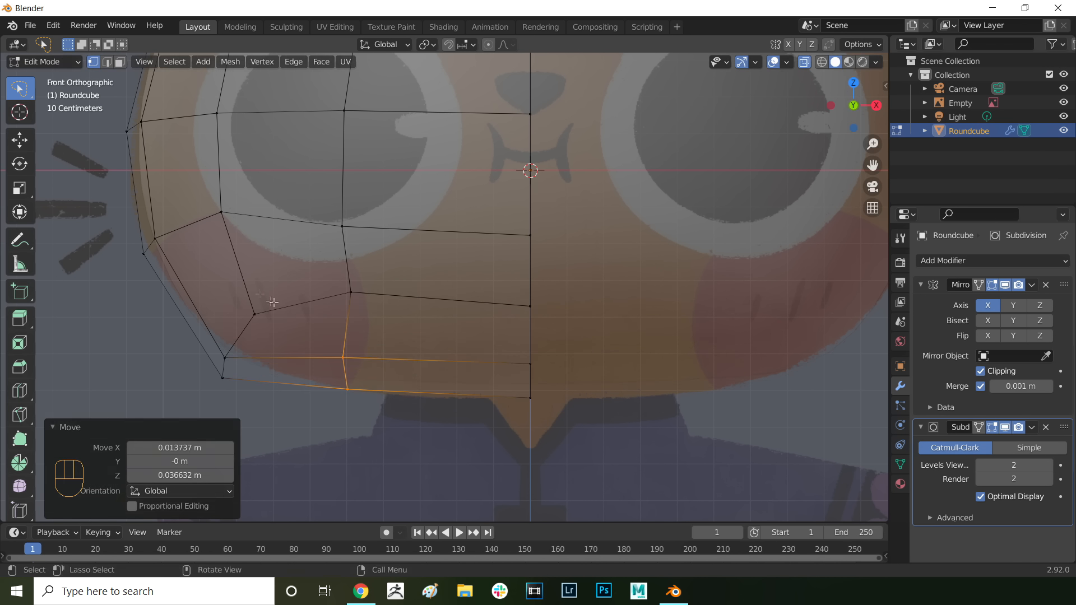
Step: Reposition the lower cheek vertices and the centre-line vertex below the mouth to even out the lower face
left_click_drag(267, 295, 259, 387)
key("g")
left_click(278, 356)
left_click_drag(354, 274, 353, 310)
key("g")
left_click(359, 314)
scroll(392, 291, "down", 1)
left_click_drag(523, 230, 516, 252)
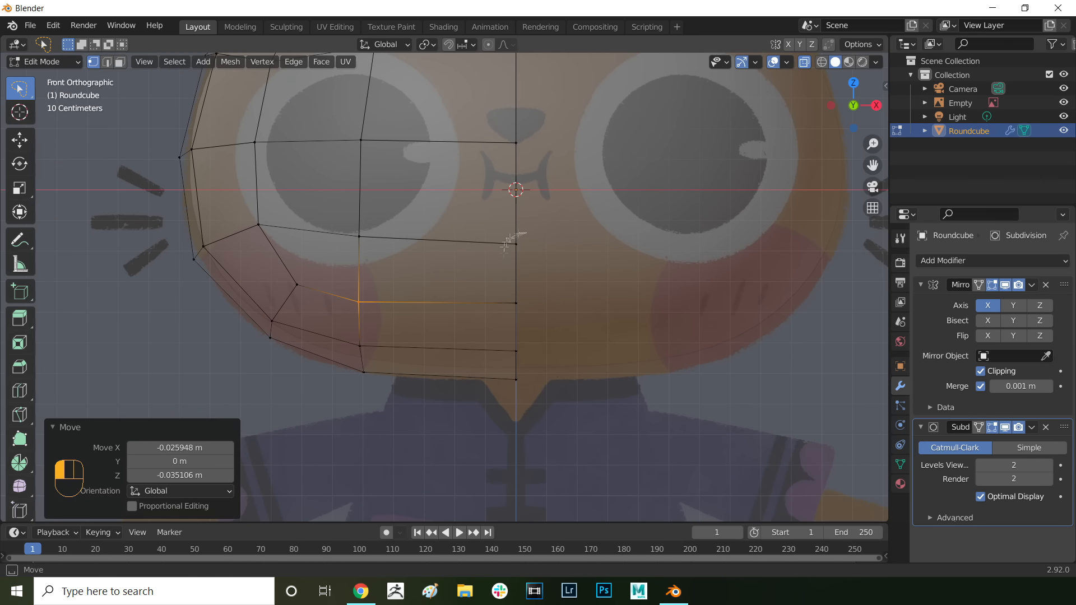
key("g")
left_click(514, 240)
Step: Flatten the horizontal edge loop at the top of the eyes by scaling it to 0 along Z
middle_click_drag(425, 254, 425, 381, "shift")
left_click(443, 215, "alt")
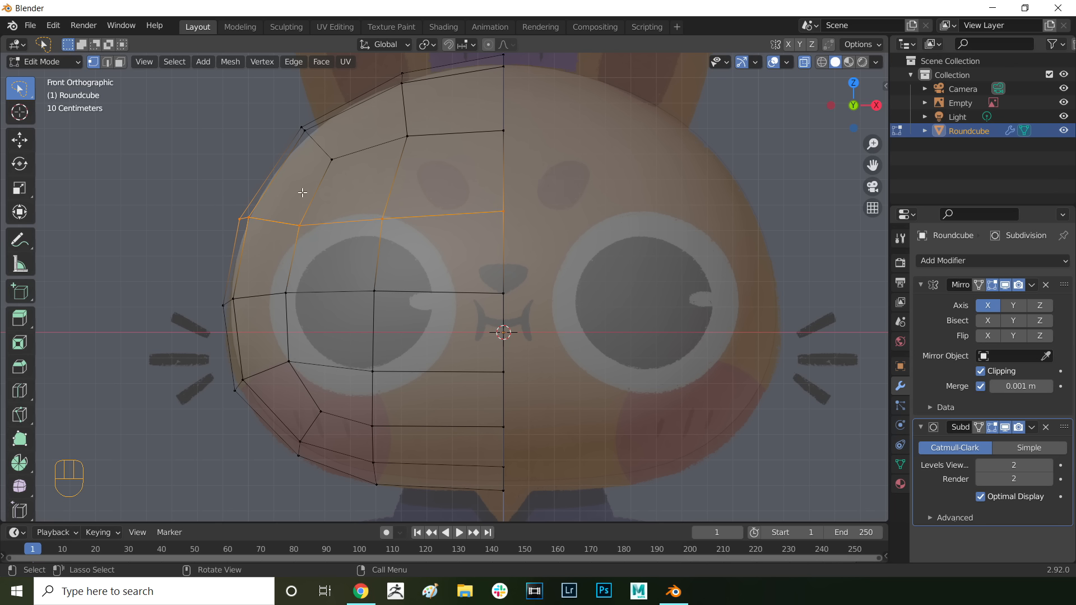
key("s")
key("z")
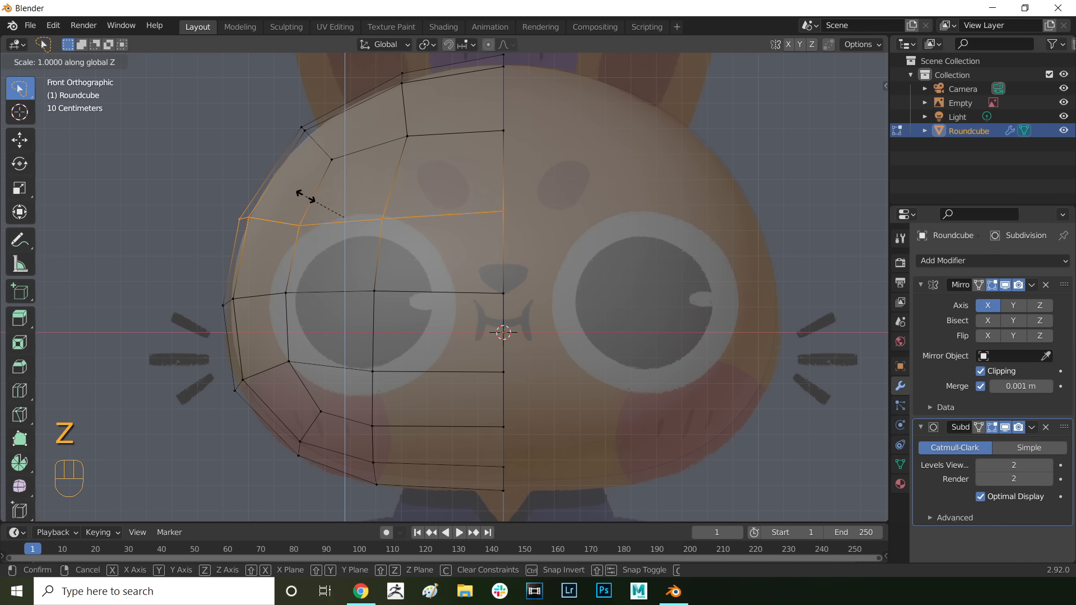
type("0")
left_click(303, 234)
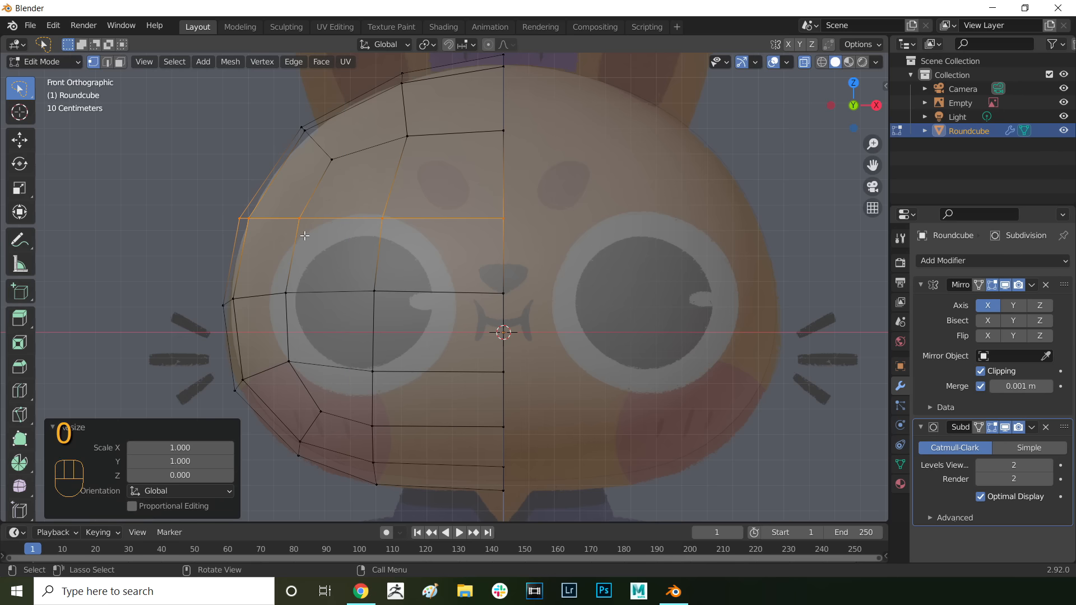
Step: Flatten the horizontal vertex row through the middle of the eyes by scaling it to 0 along Z
mouse_move(244, 275)
left_mouse_down()
mouse_move(230, 332)
mouse_move(507, 294)
left_mouse_up()
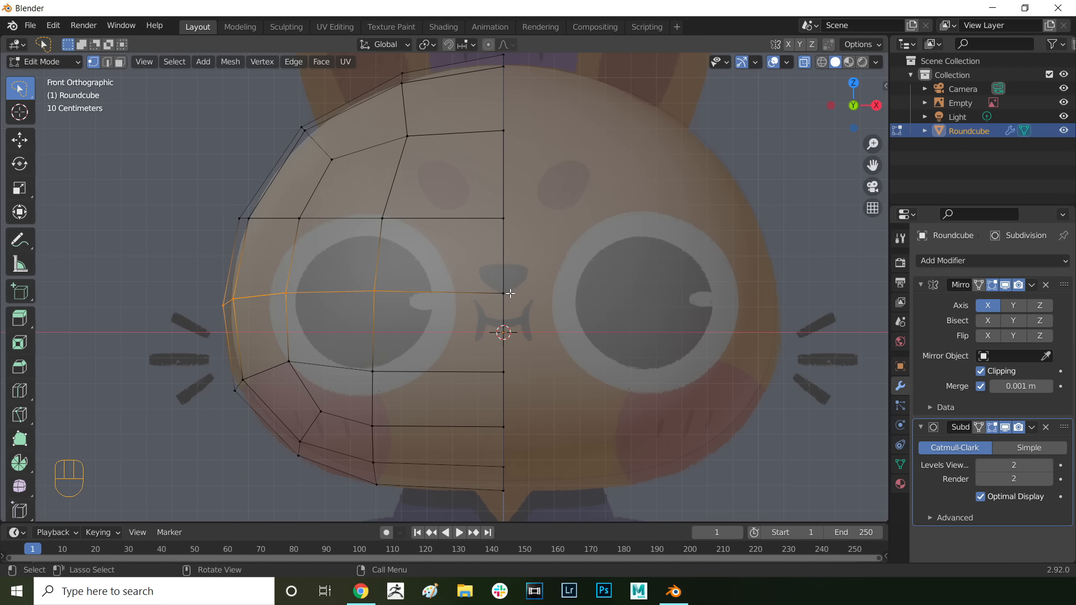
type("sz")
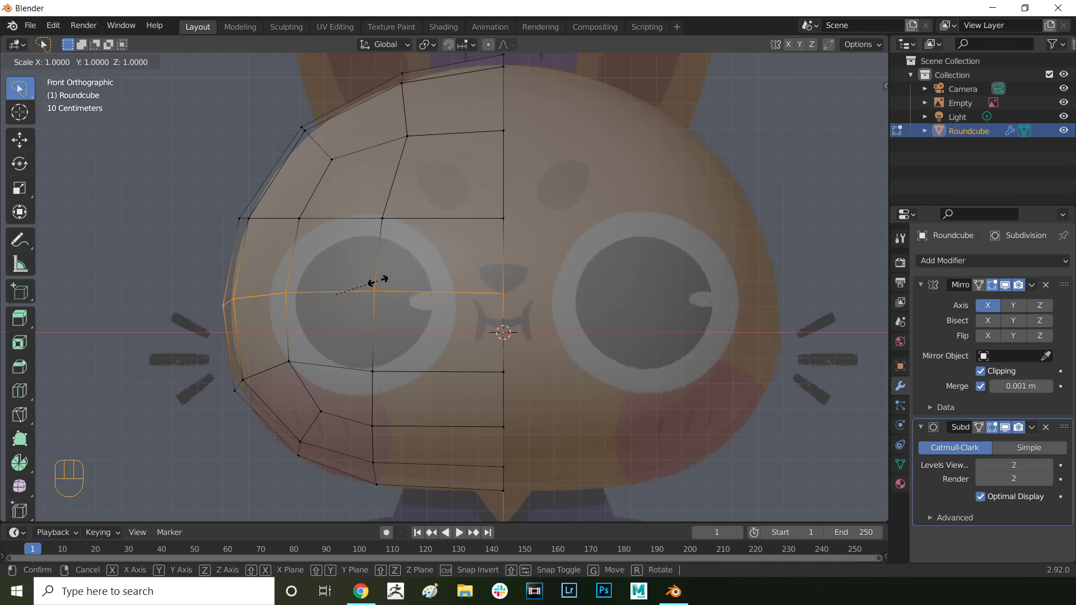
type("0")
key("Return")
Step: Adjust the individual forehead vertices and the cheek vertex below the eye to space the face grid more evenly
left_click(352, 166)
key("g")
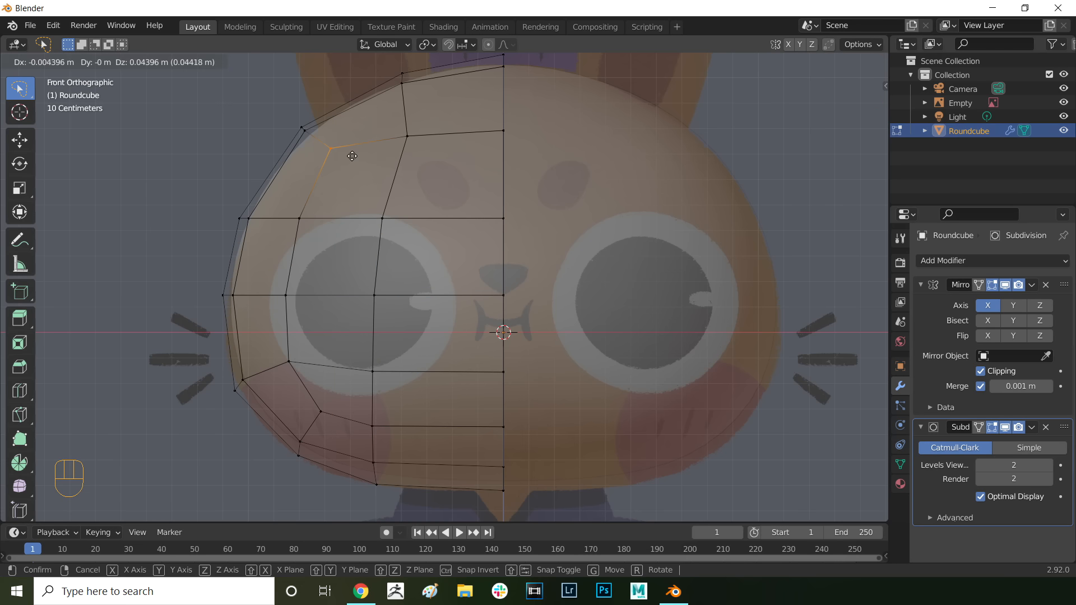
left_click(353, 156)
left_click(511, 155)
key("g")
left_click(511, 160)
left_click(436, 140)
key("g")
left_click(425, 139)
left_click(319, 411)
key("g")
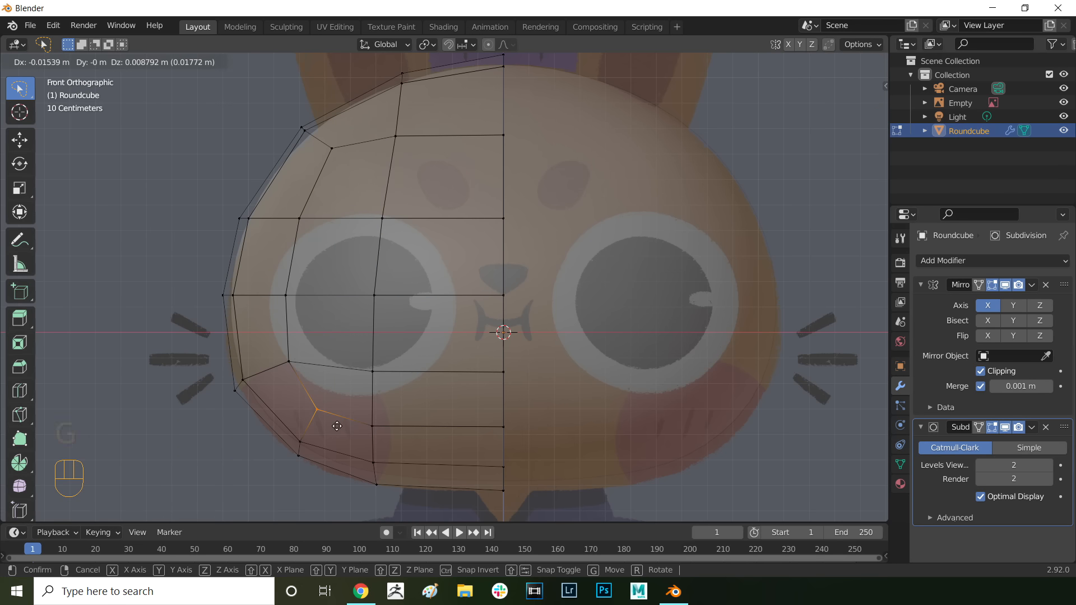
left_click(315, 408)
Step: Straighten the vertical vertex column through the eye by scaling it to 0 along X
left_click_drag(405, 63, 432, 228)
key("s")
key("x")
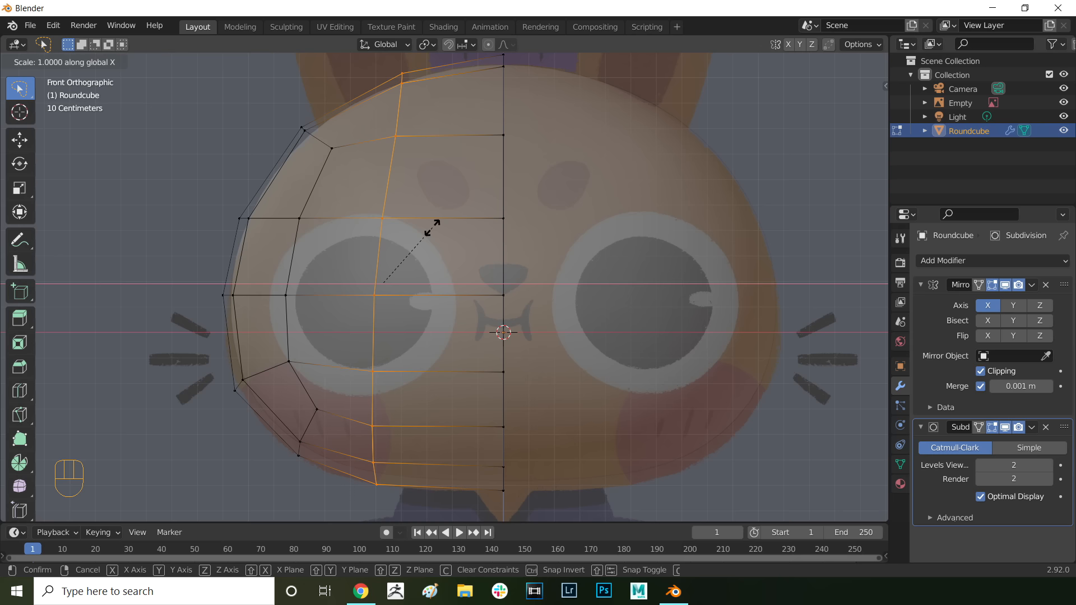
key("0")
key("Return")
Step: Shift the straightened vertical column towards the head's centre and fit its upper vertices to the forehead outline
left_click(386, 140)
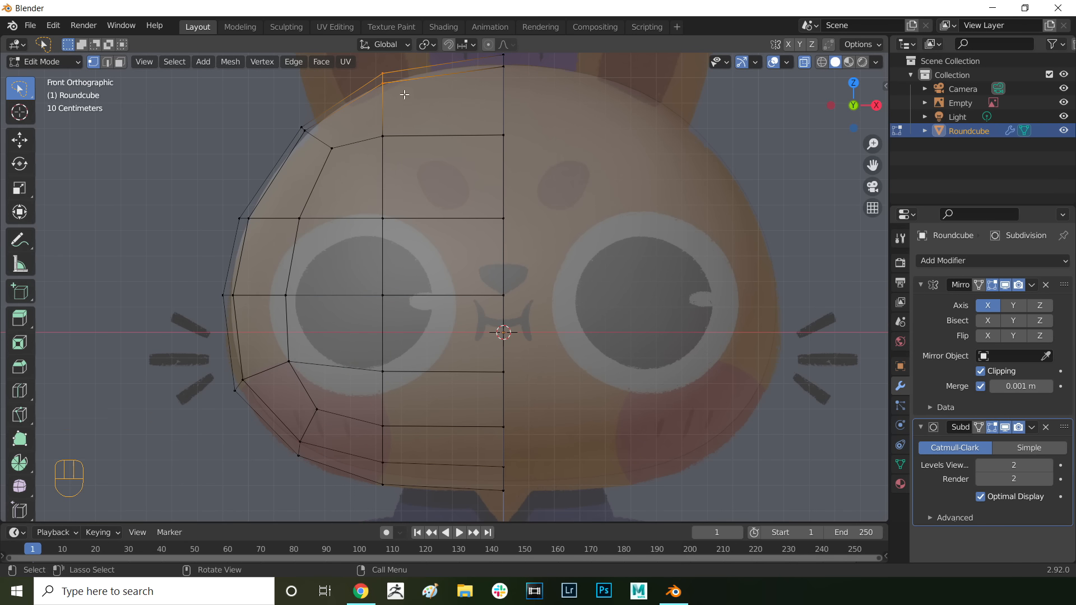
key("g")
left_click(397, 151)
scroll(402, 146, "down", 1)
left_click_drag(416, 97, 422, 467)
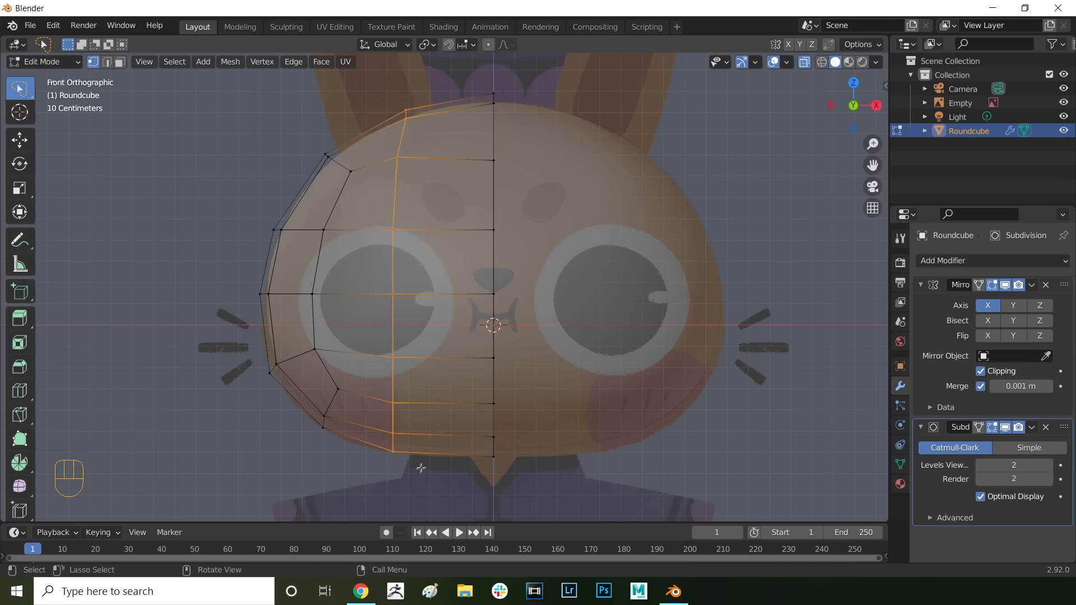
key("g")
left_click(439, 468)
left_click_drag(397, 90, 436, 135)
key("g")
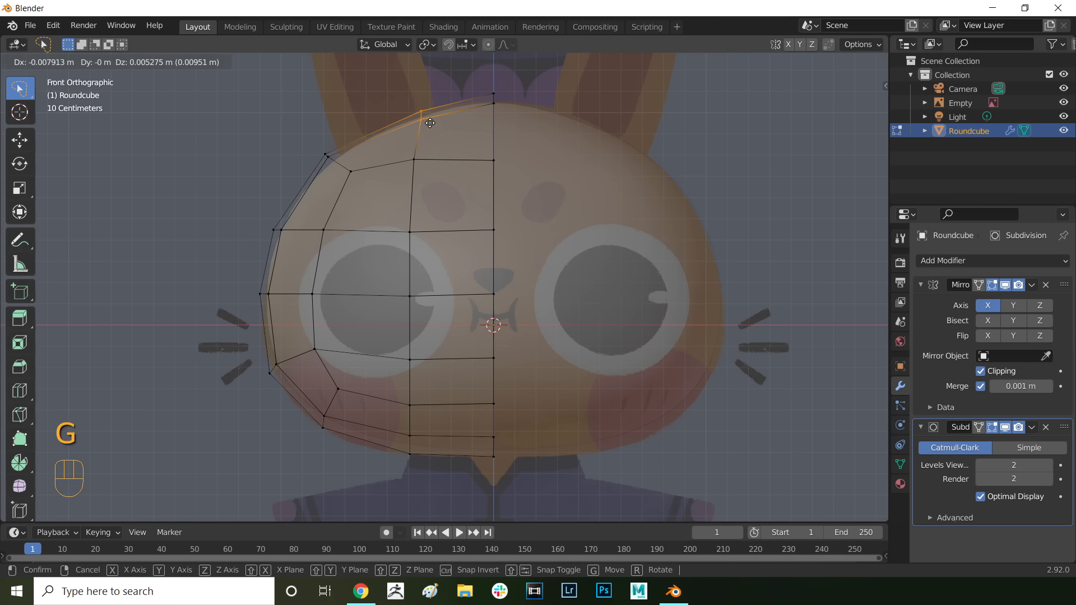
left_click(430, 122)
Step: Move the outer cheek and lower jaw vertices to match the reference head outline
left_click_drag(307, 378, 349, 452)
key("g")
left_click(357, 462)
scroll(347, 457, "up", 2)
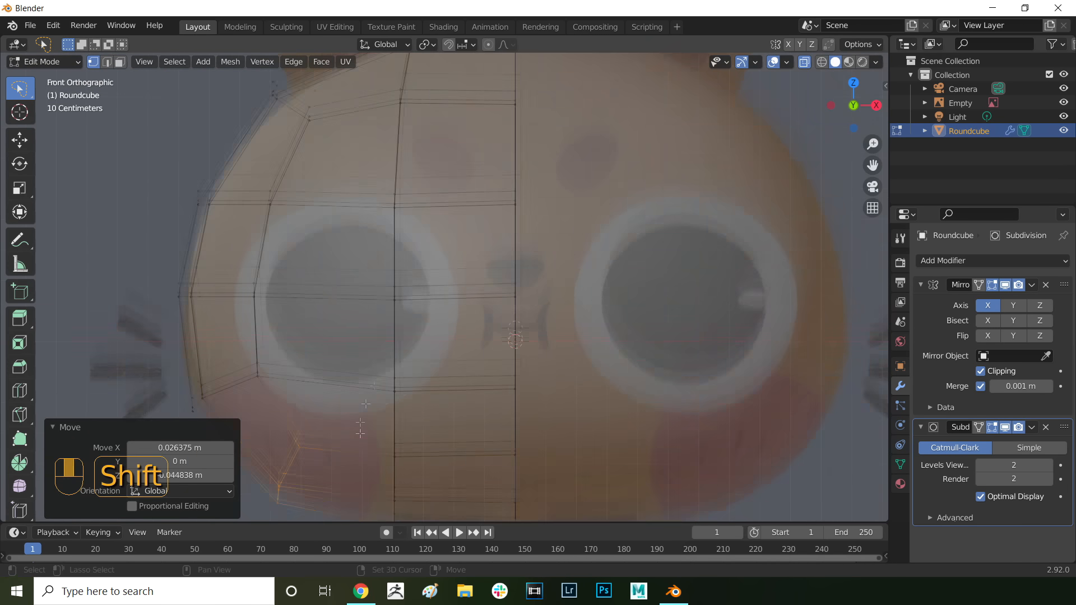
middle_click_drag(295, 450, 363, 273, "shift")
scroll(363, 273, "up", 3)
left_click_drag(327, 227, 337, 334)
scroll(336, 330, "down", 1)
key("g")
left_click(325, 340)
left_click_drag(472, 317, 517, 410)
key("g")
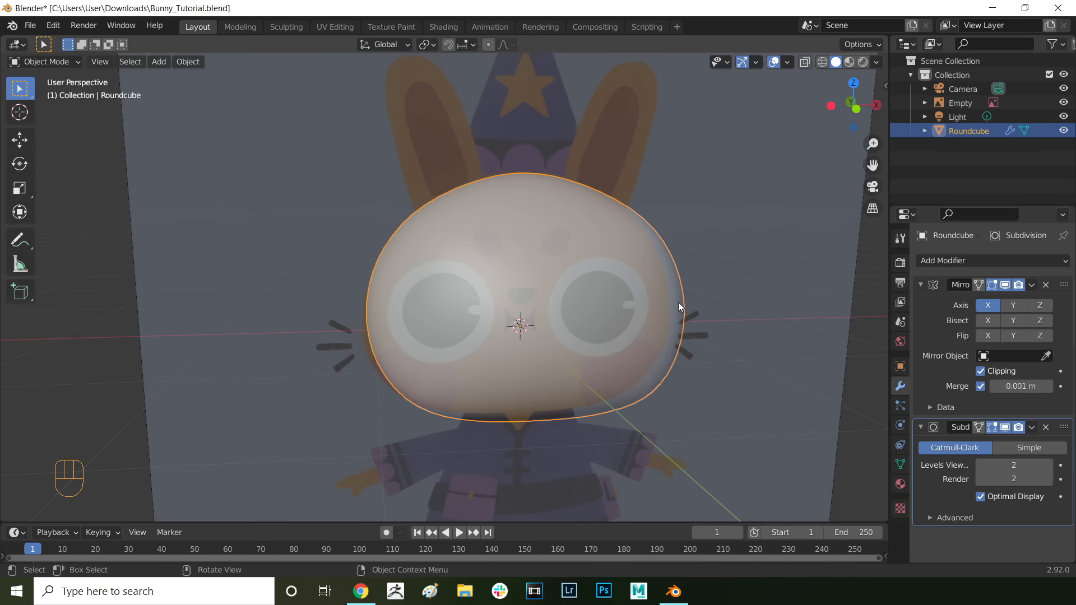
mouse_move(678, 303)
middle_mouse_down()
mouse_move(567, 281)
mouse_move(521, 257)
middle_mouse_up()
key("Tab")
left_click(554, 229)
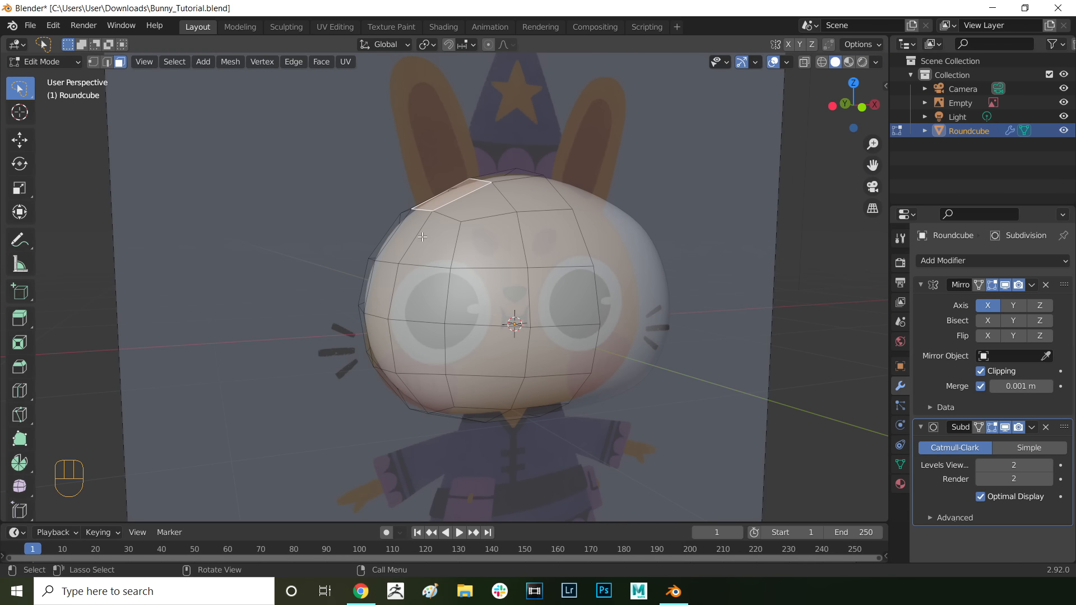
left_click(488, 245)
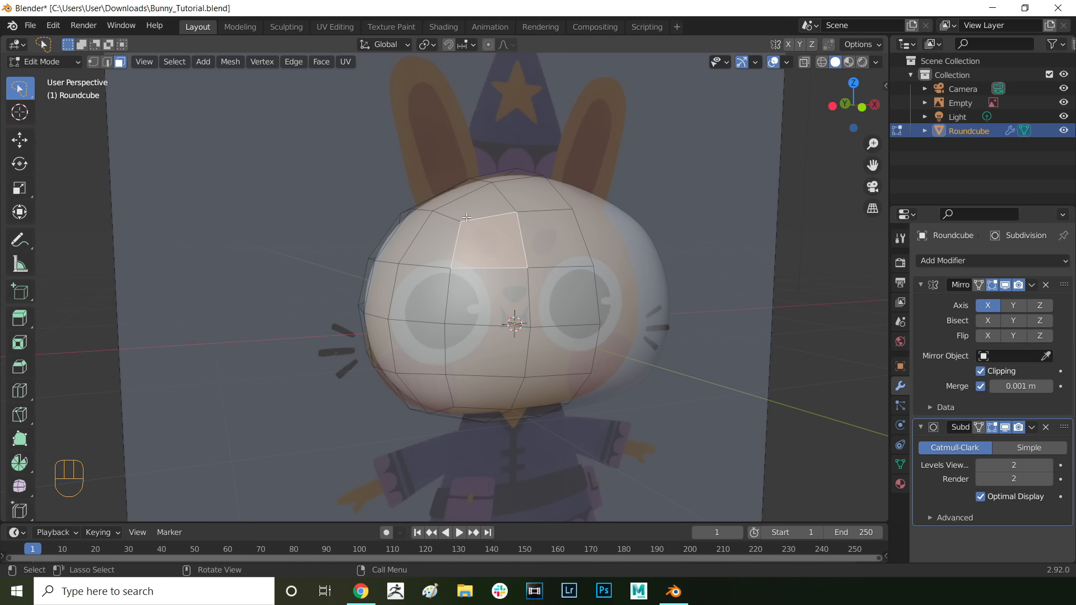
left_click(468, 216)
left_click(441, 249)
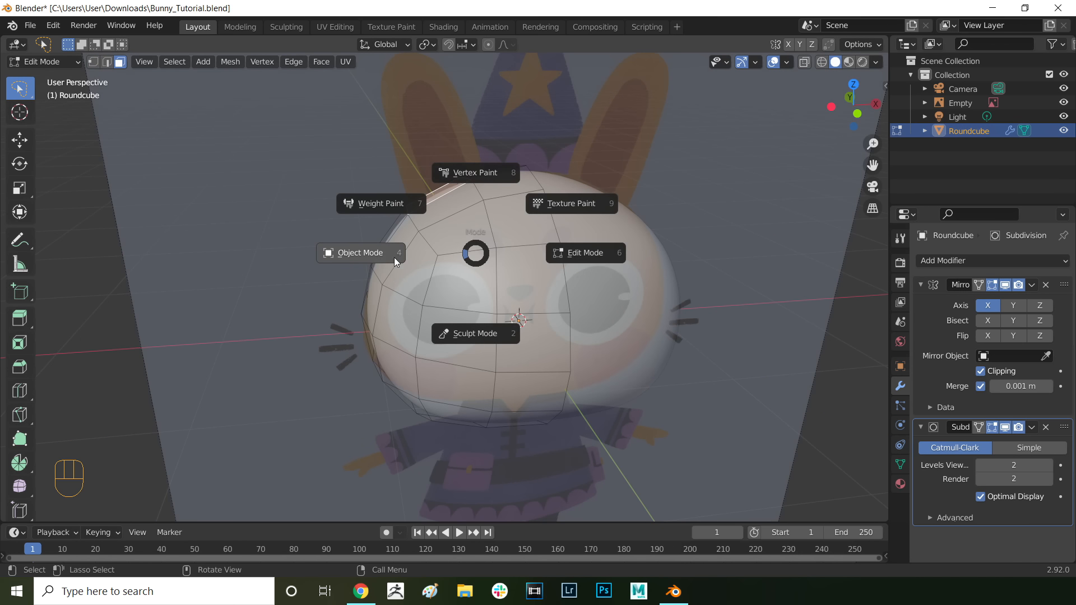
Step: Return to Object Mode, set the head's Subdivision modifier to viewport level 1 and apply it
left_click(377, 256)
left_click(1028, 464)
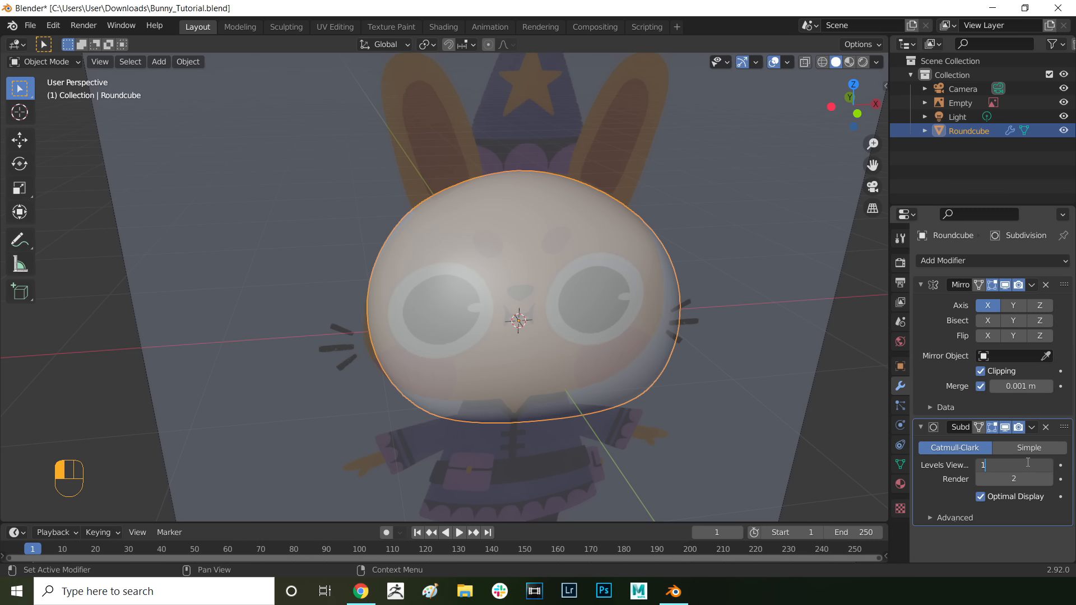
type("1")
key("Return")
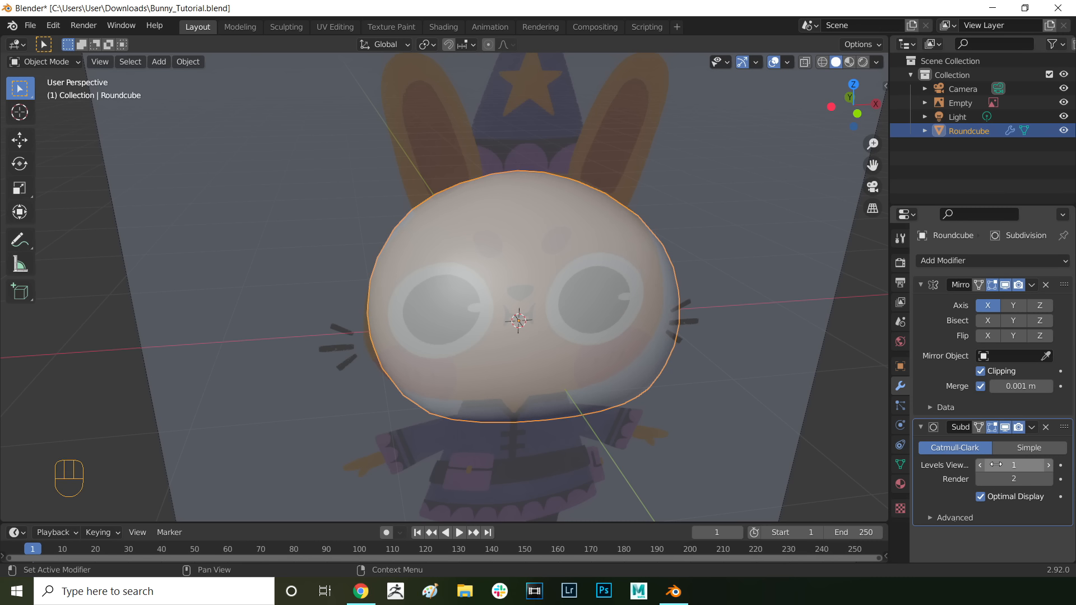
left_click(1031, 428)
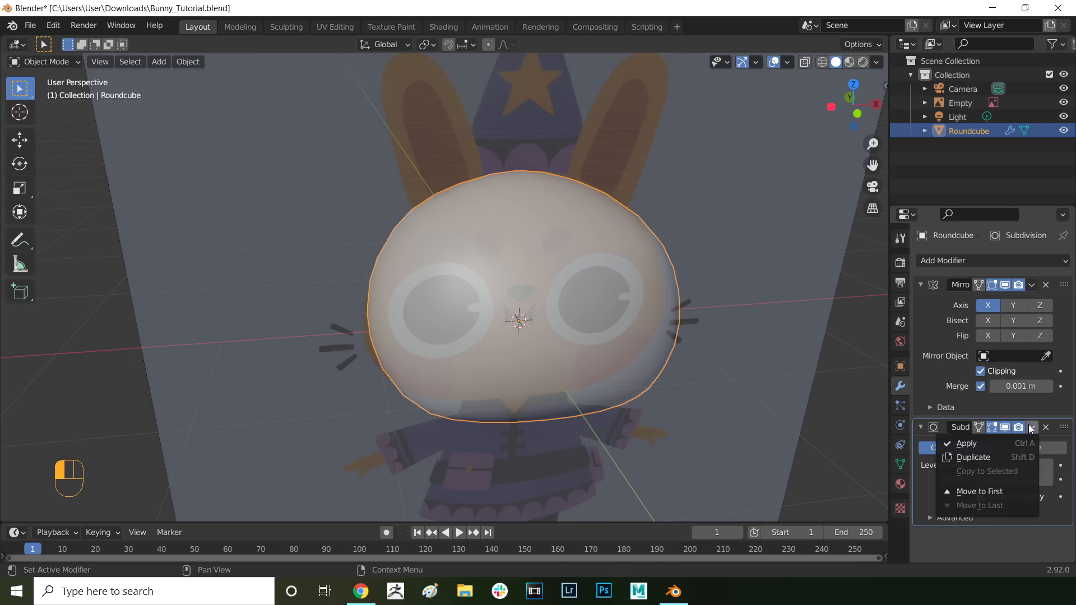
left_click(1001, 442)
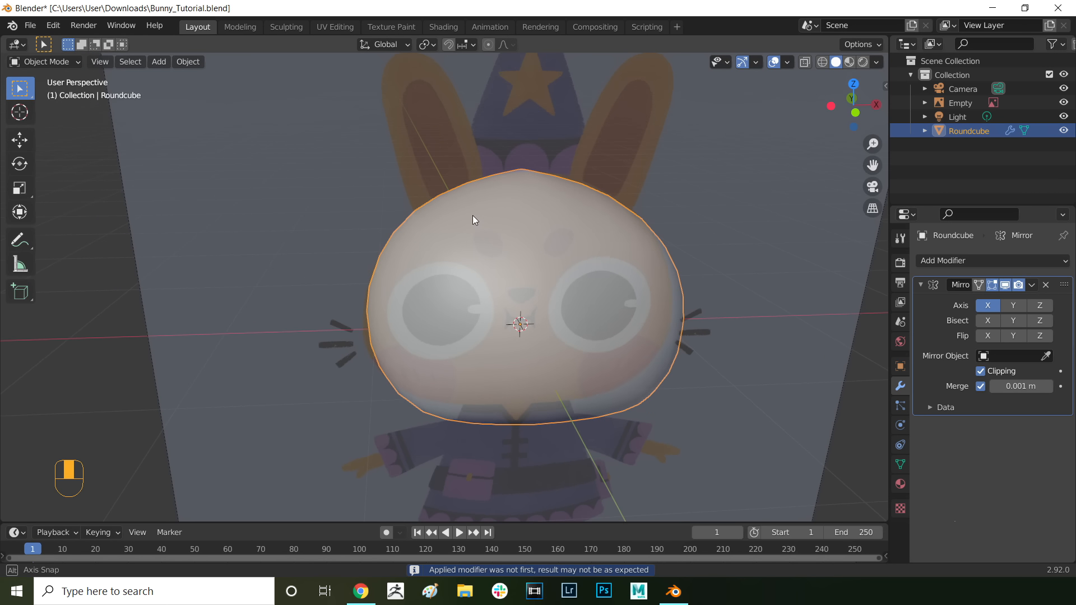
Step: Check the applied head topology in Edit Mode, and add a new Subdivision Surface modifier with viewport level 2
key("Tab")
left_click(561, 219)
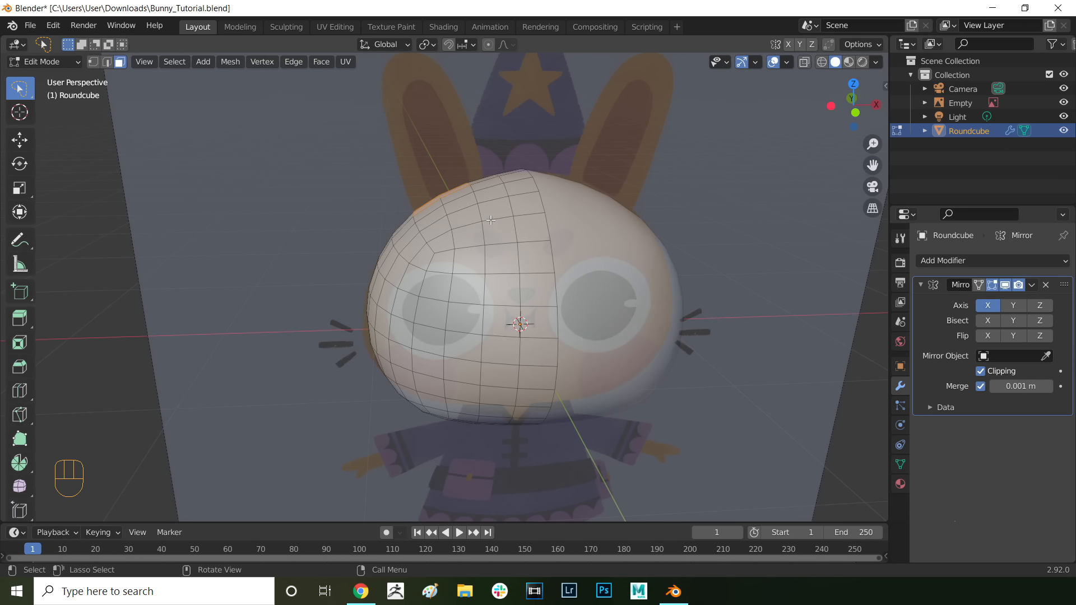
left_click(470, 197)
middle_click_drag(431, 253, 459, 251)
key("Tab")
left_click(489, 277)
left_click(951, 261)
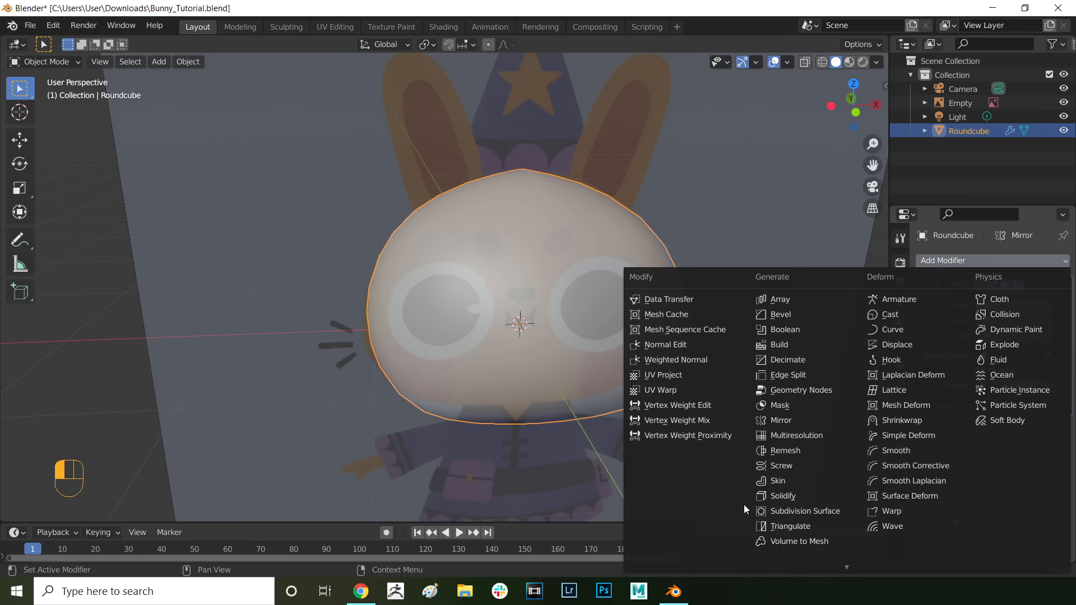
left_click(789, 512)
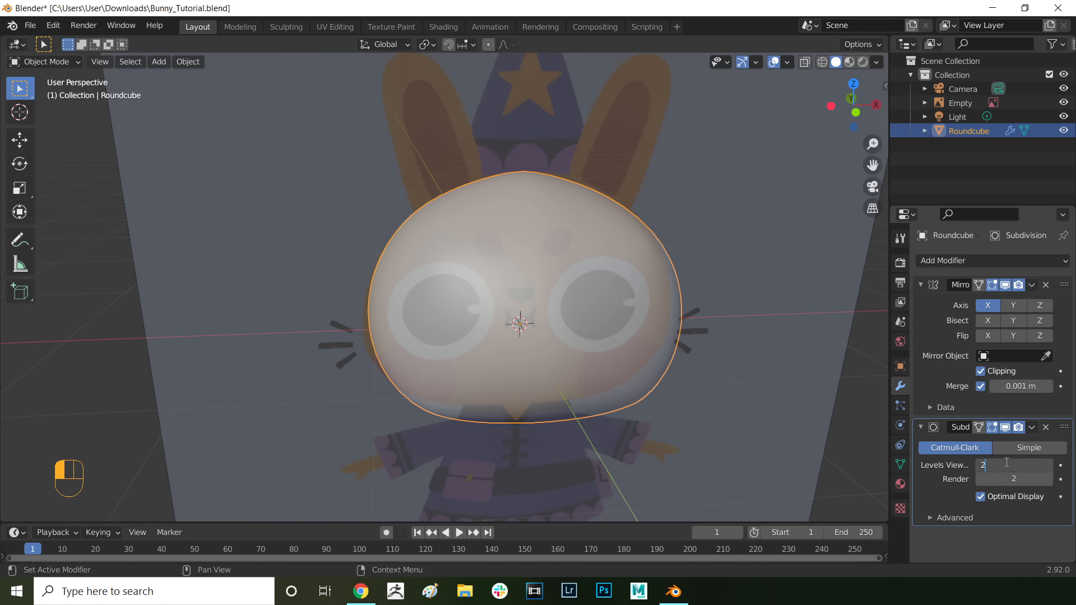
key("Return")
Step: In Edit Mode, delete two adjacent vertices on top of the head to open a hole for the ear
middle_click_drag(608, 303, 533, 256)
middle_click_drag(341, 173, 412, 178)
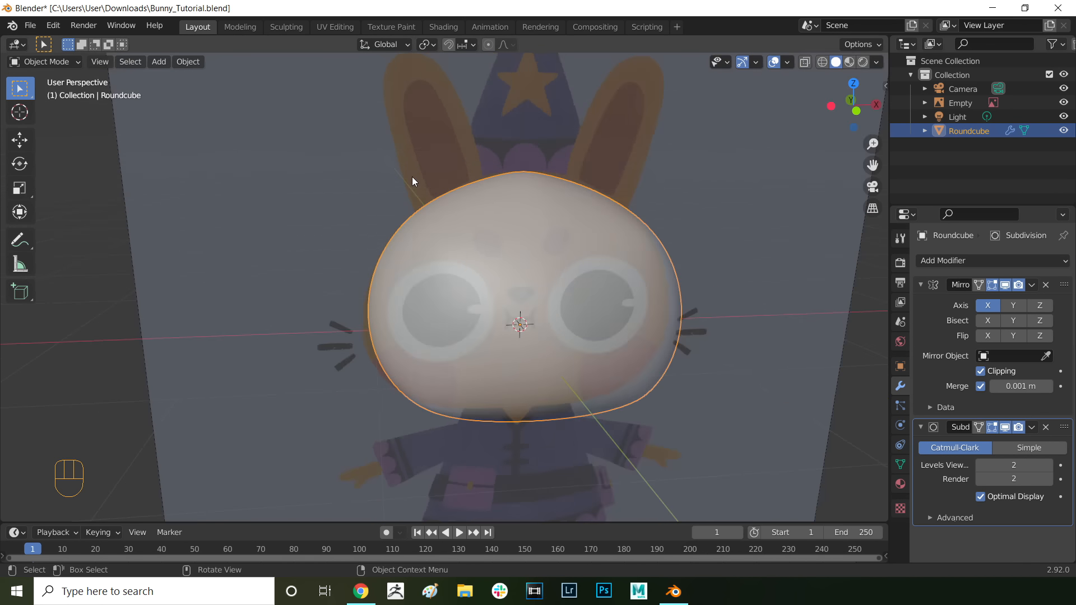
key("ctrl+Tab")
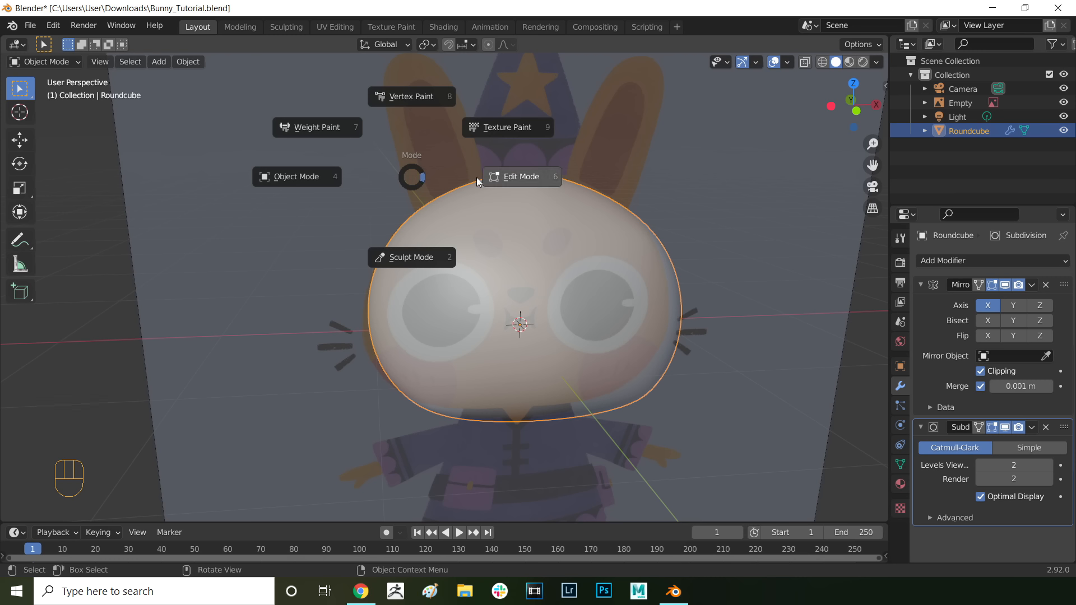
left_click(443, 178)
middle_click_drag(454, 205, 482, 219)
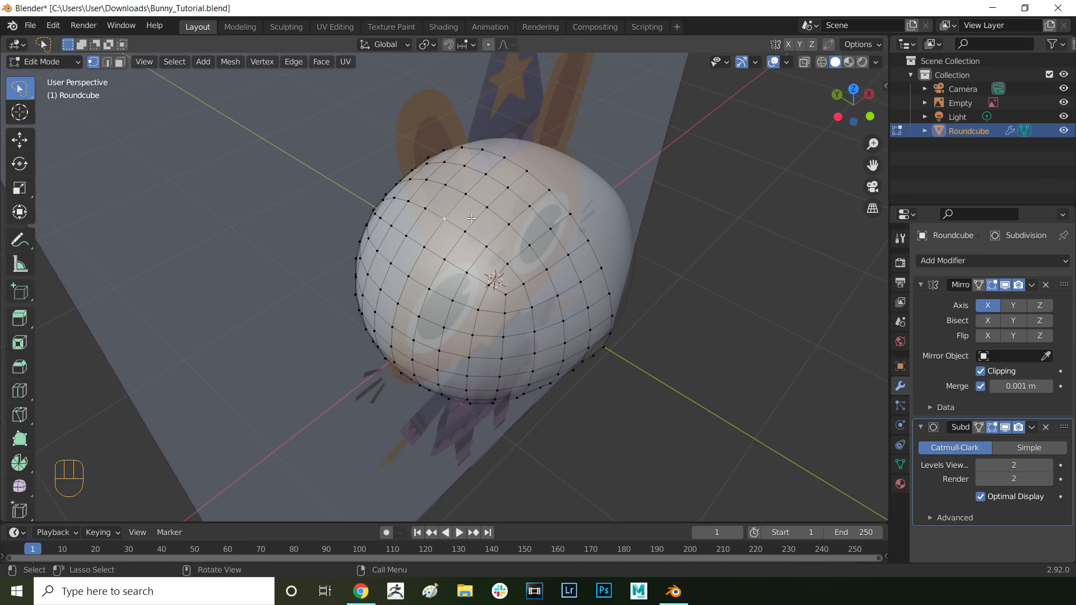
mouse_move(472, 219)
middle_mouse_down()
mouse_move(401, 161)
mouse_move(478, 206)
middle_mouse_up()
key("shift")
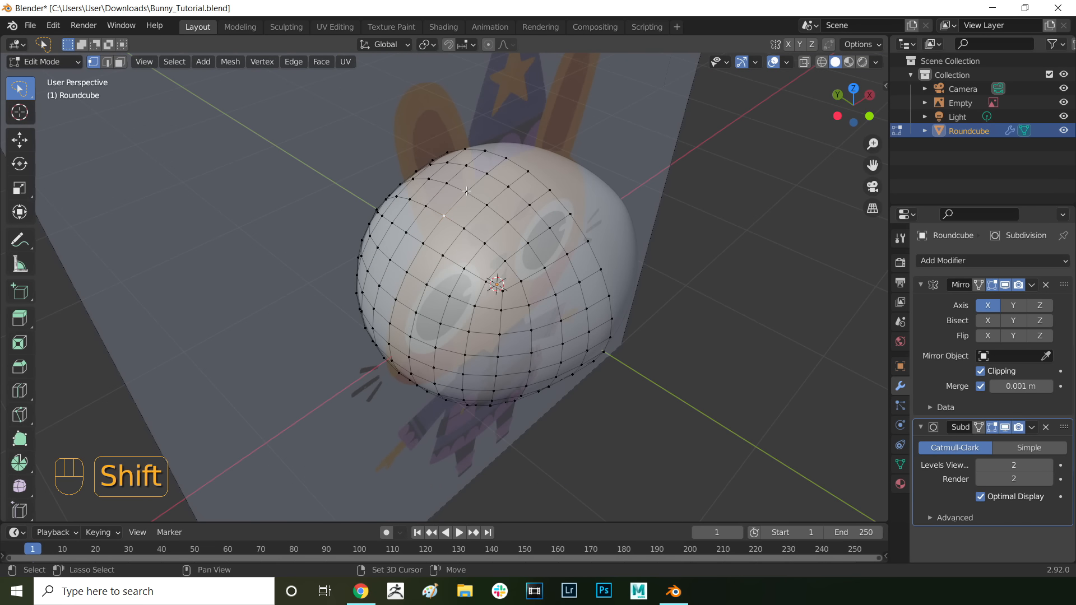
left_click(467, 191, "shift")
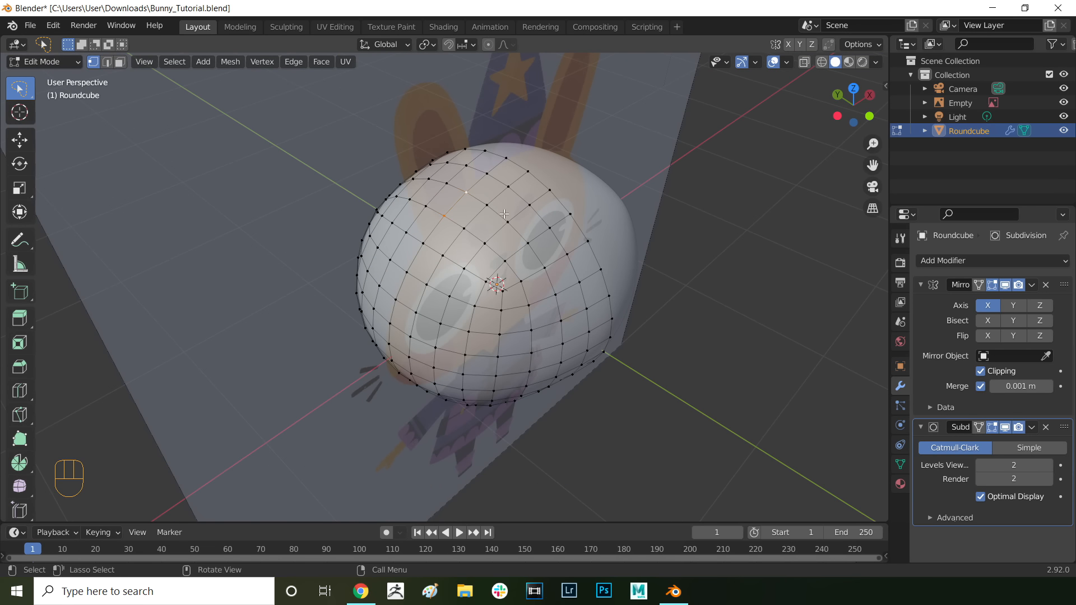
key("x")
left_click(481, 213)
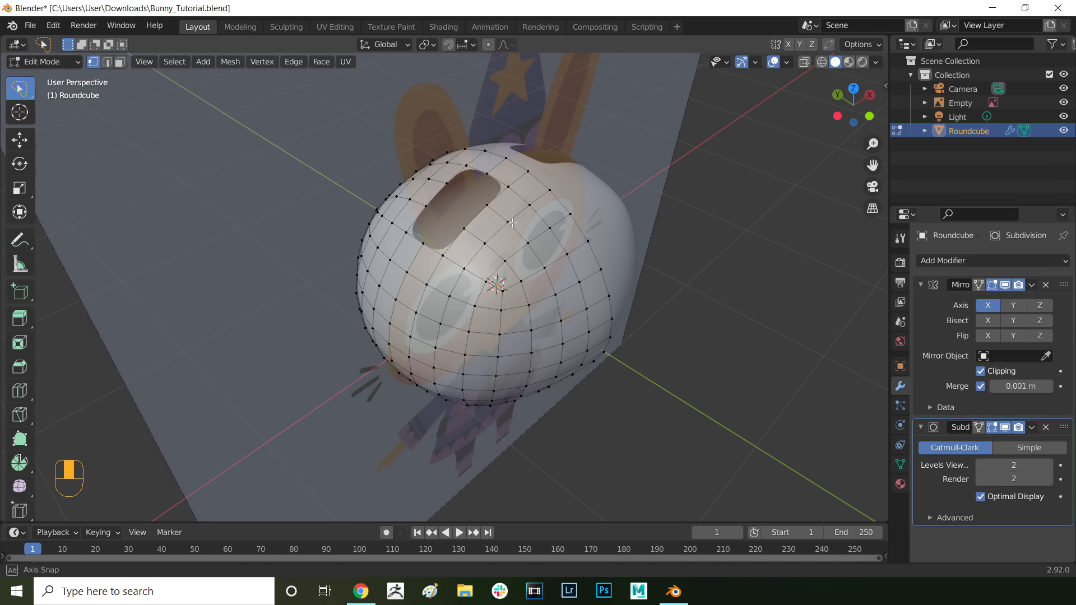
Step: Reshape the border loop of the ear hole into a regular circle with LoopTools Circle
middle_click_drag(513, 222, 482, 221)
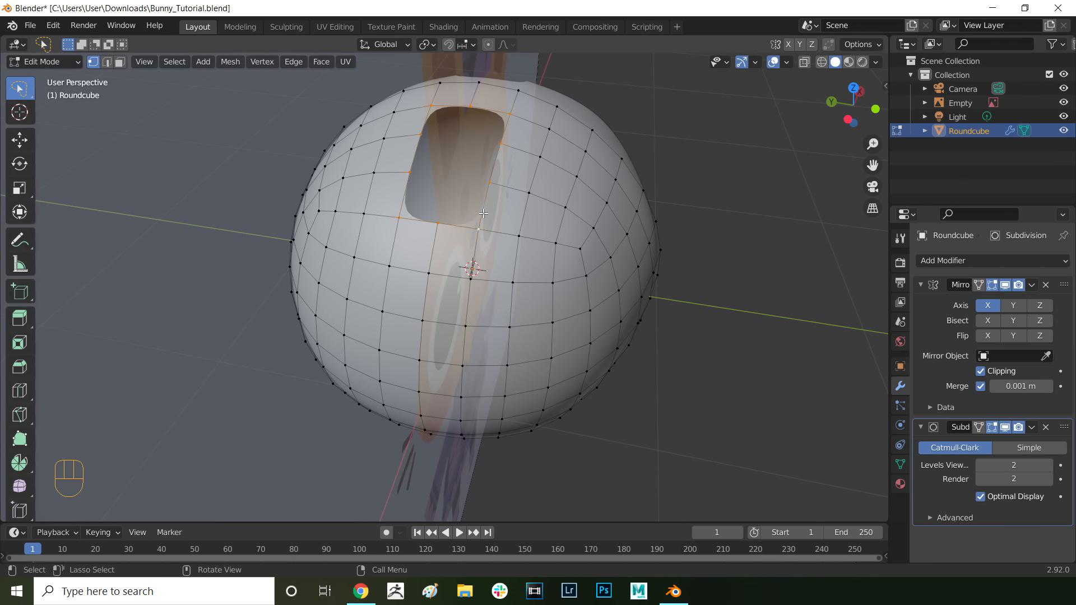
right_click(483, 213)
mouse_move(476, 213)
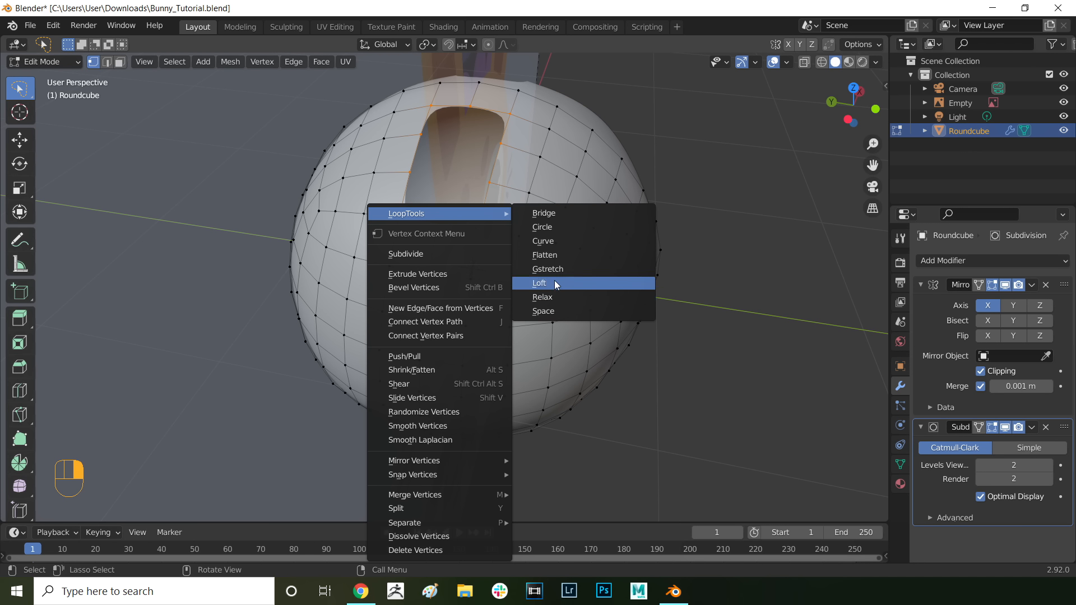
left_click(543, 227)
middle_click_drag(541, 174, 581, 188)
middle_click_drag(476, 185, 455, 174)
middle_click_drag(650, 203, 561, 274)
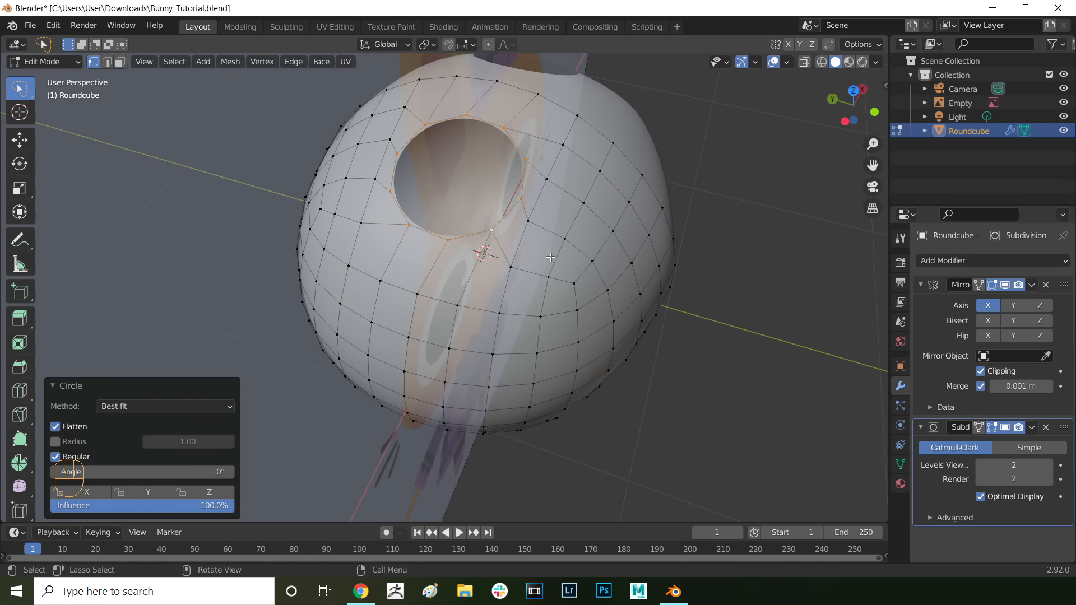
Step: Rotate the ear hole's loop by about 11.6° and scale it along Y to about 0.625
key("r")
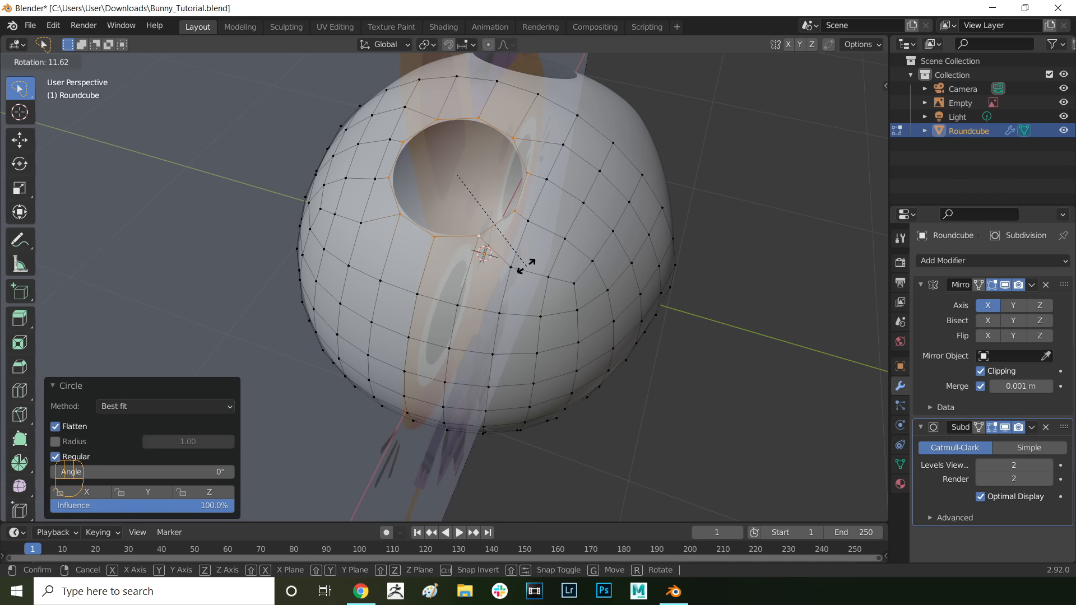
left_click(526, 267)
middle_click_drag(525, 266, 474, 256)
key("s")
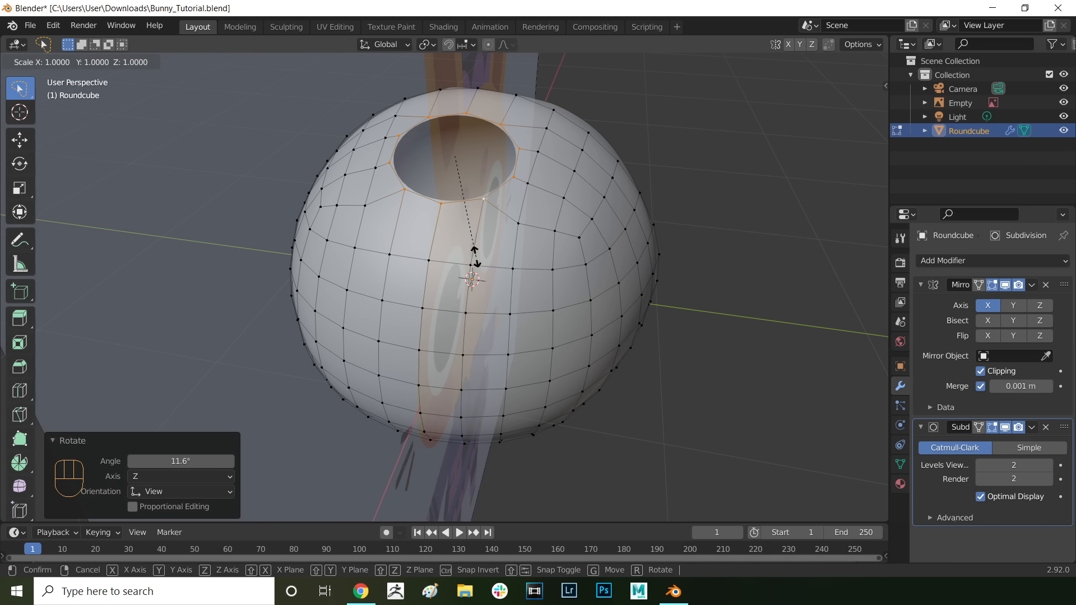
key("y")
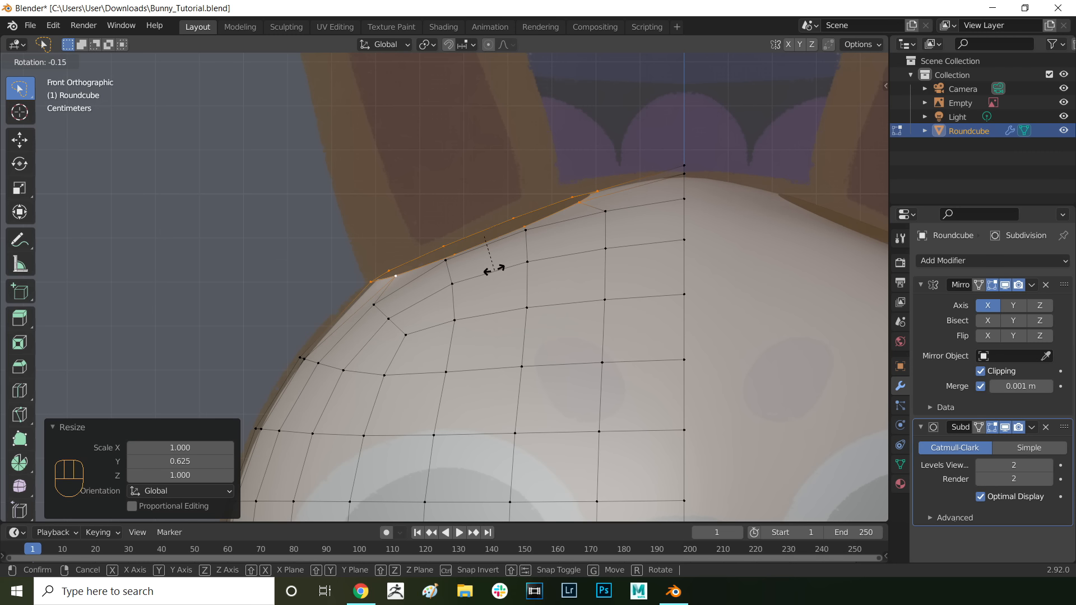
Step: In front view, rotate the ear loop about -1.9°, plus about -13.3° around X, to follow the head outline
left_click(493, 268)
key("r")
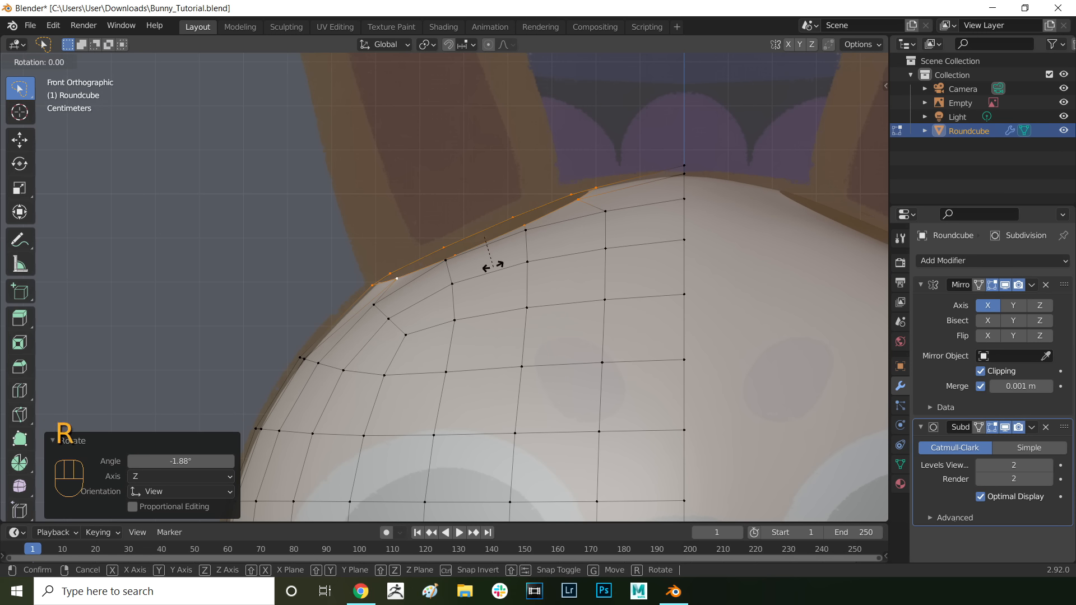
key("x")
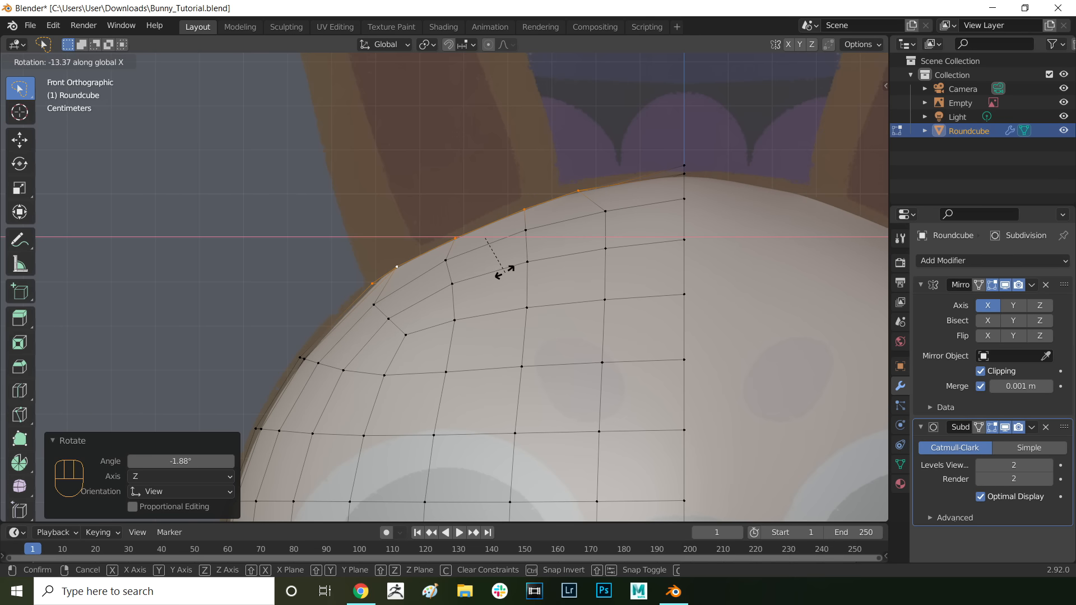
left_click(501, 266)
Step: Extrude the ear loop by about -0.06 m in X and 0.09 m in Z, and scale it to about 1.034
middle_click_drag(564, 239, 511, 382, "shift")
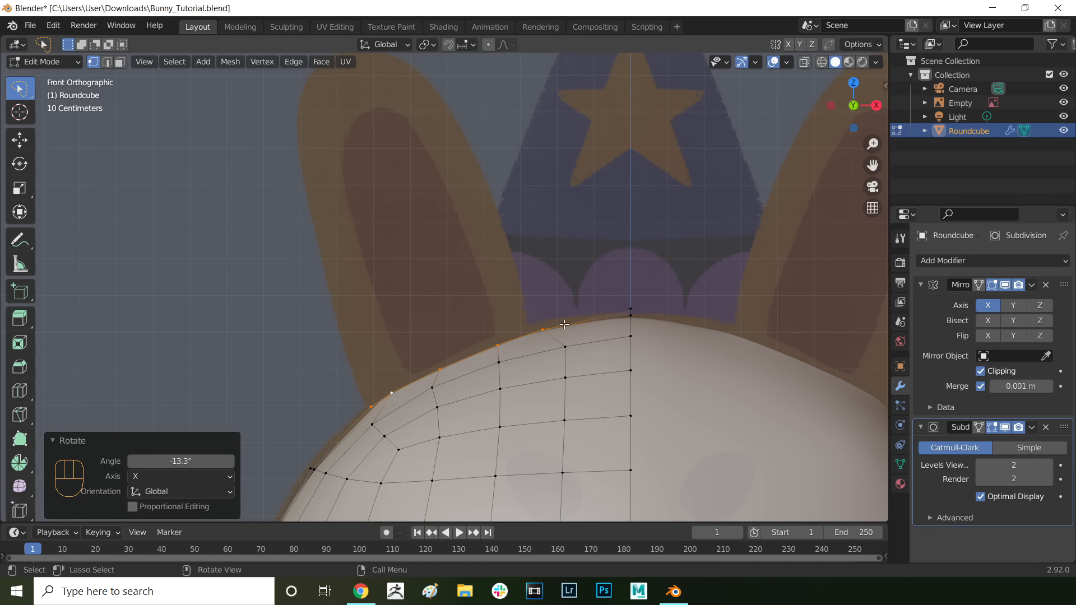
key("g")
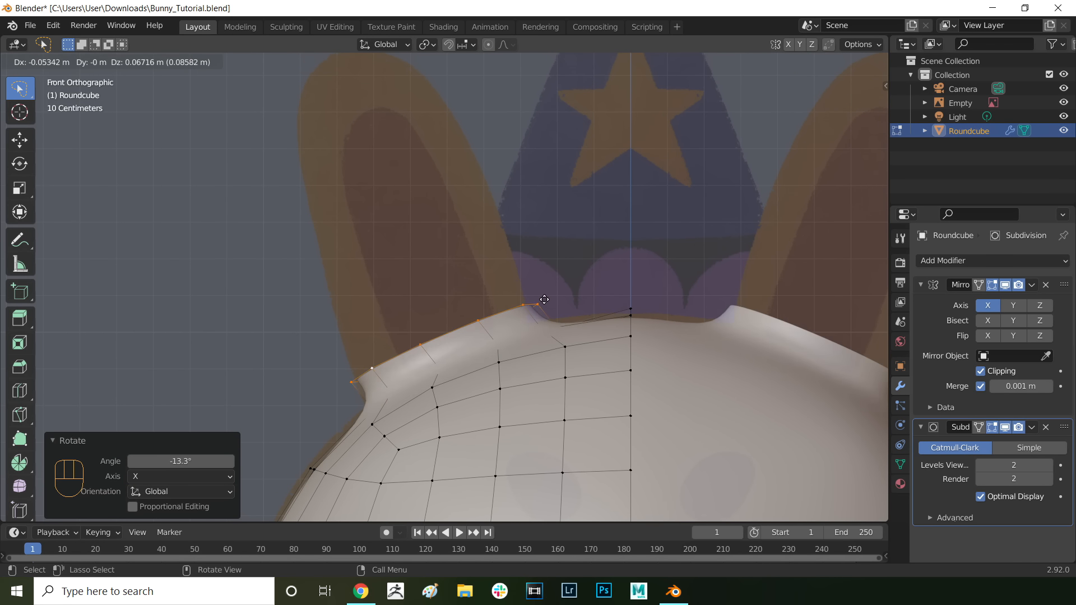
left_click(542, 290)
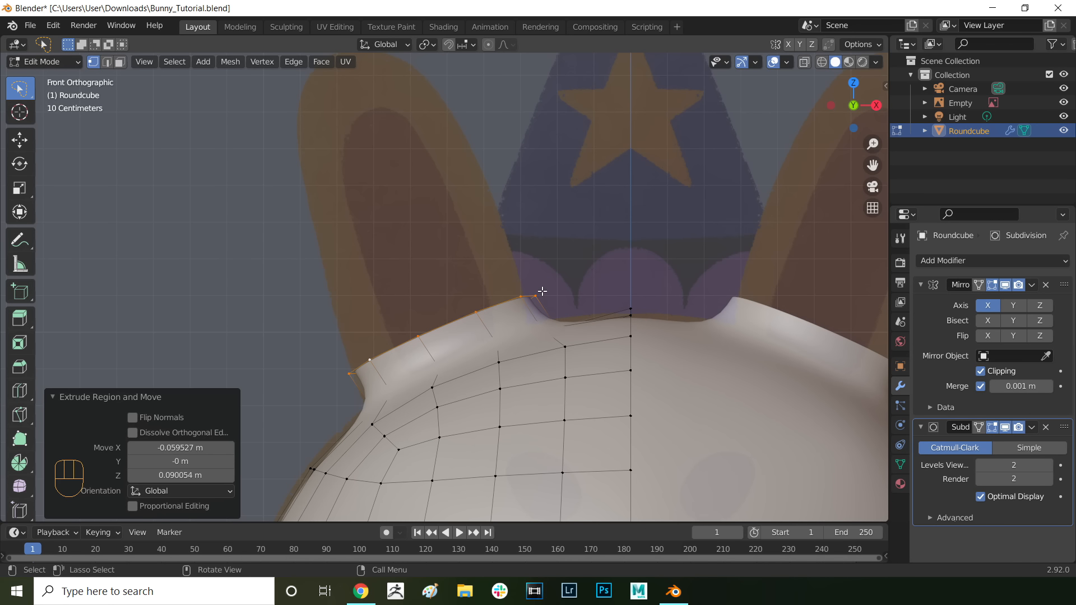
key("s")
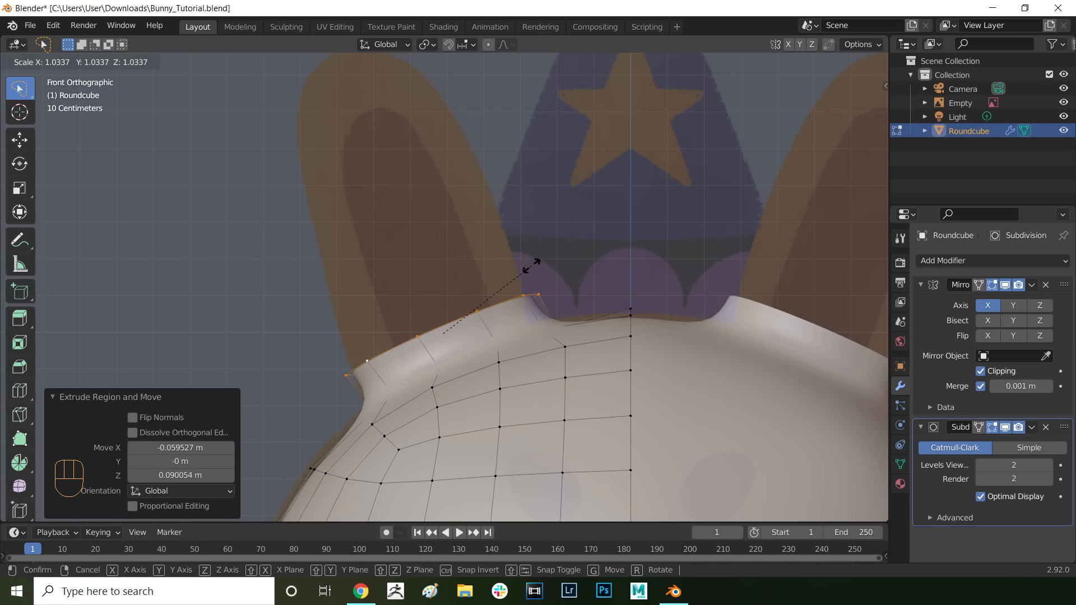
left_click(531, 266)
Step: Continue extruding the ear upward along the reference, scaling its end loop to about 0.924
key("g")
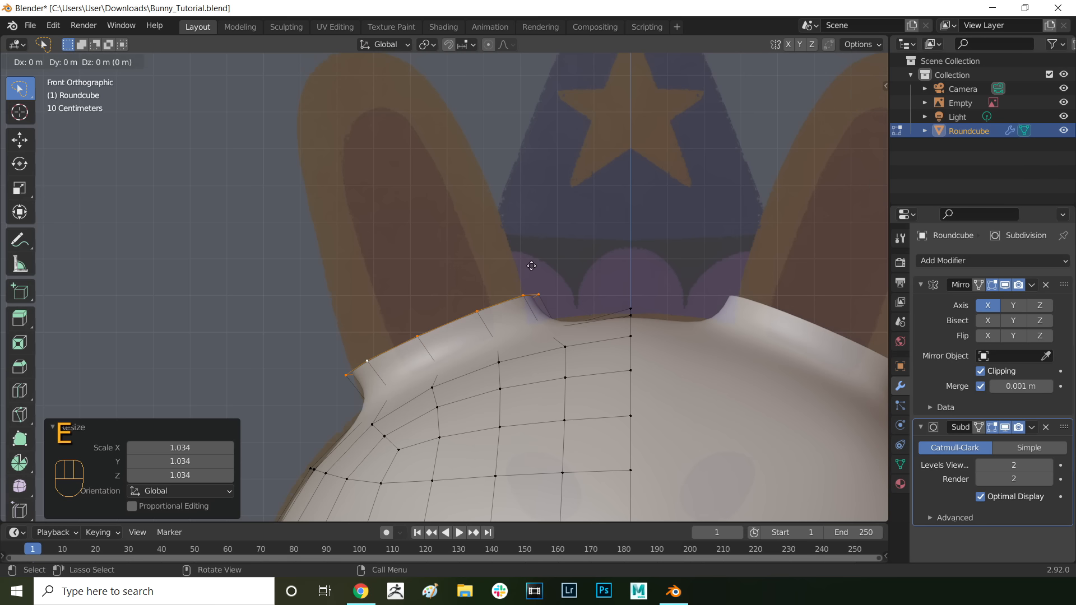
left_click(496, 222)
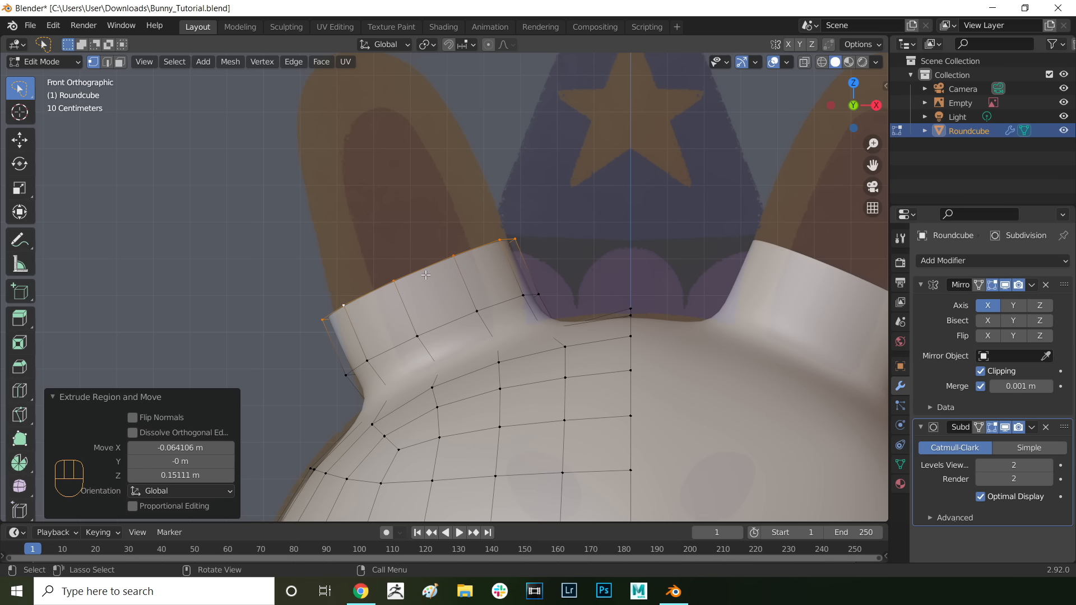
key("s")
left_click(472, 307)
scroll(473, 308, "up", 3)
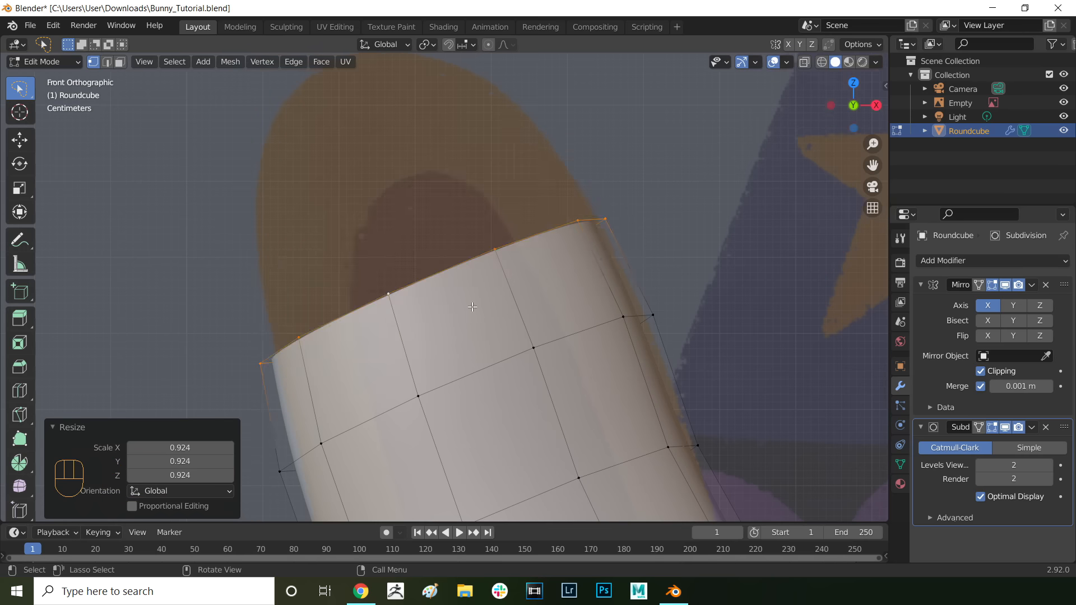
Step: Extrude another ear segment, scale its end loop to about 0.867, lower it slightly and scale it again to about 0.972
key("e")
left_click(436, 168)
key("s")
left_click(432, 166)
key("g")
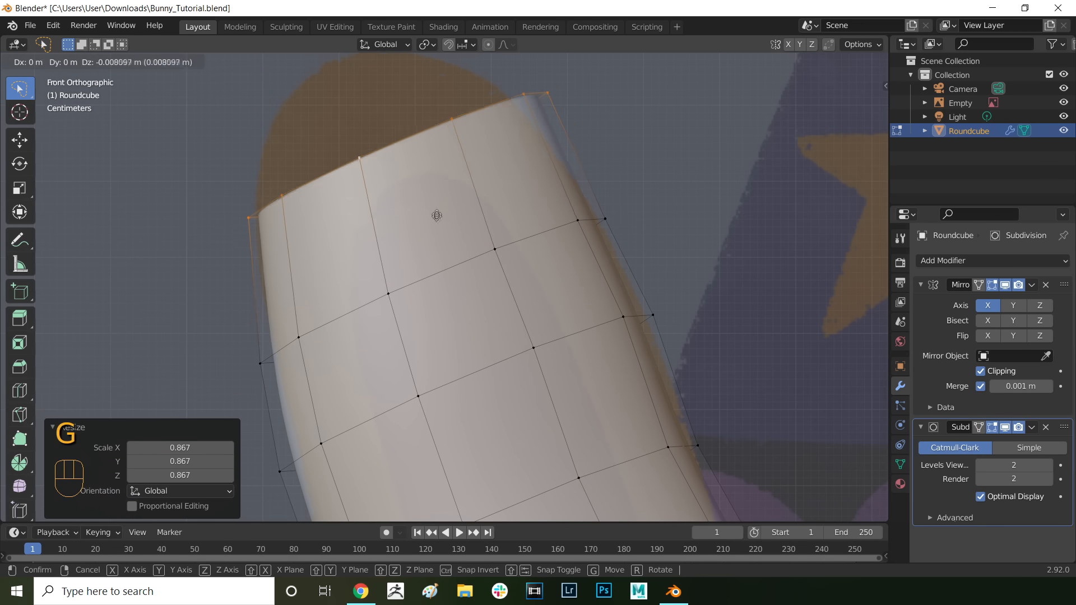
left_click(438, 236)
key("s")
left_click(451, 211)
Step: Extrude the ear's end loop towards the tip and scale it to about 0.652
key("e")
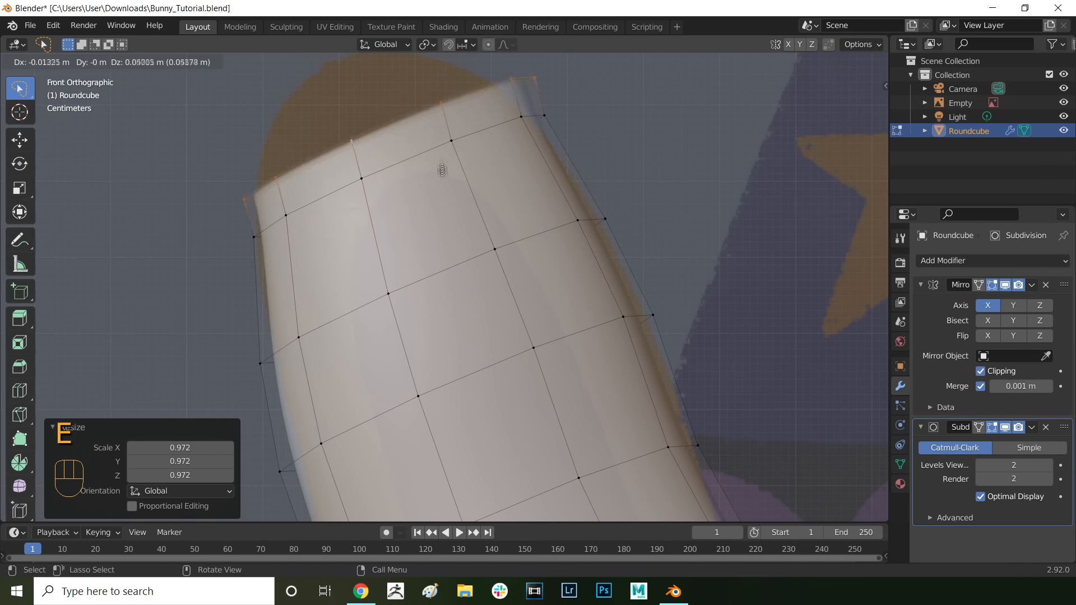
left_click(428, 109)
middle_click_drag(428, 109, 468, 306, "shift")
scroll(468, 306, "up", 2)
key("s")
left_click(444, 282)
scroll(440, 314, "down", 1)
Step: Move the ear's end loop and the loop below it to fit the reference ear outline
key("g")
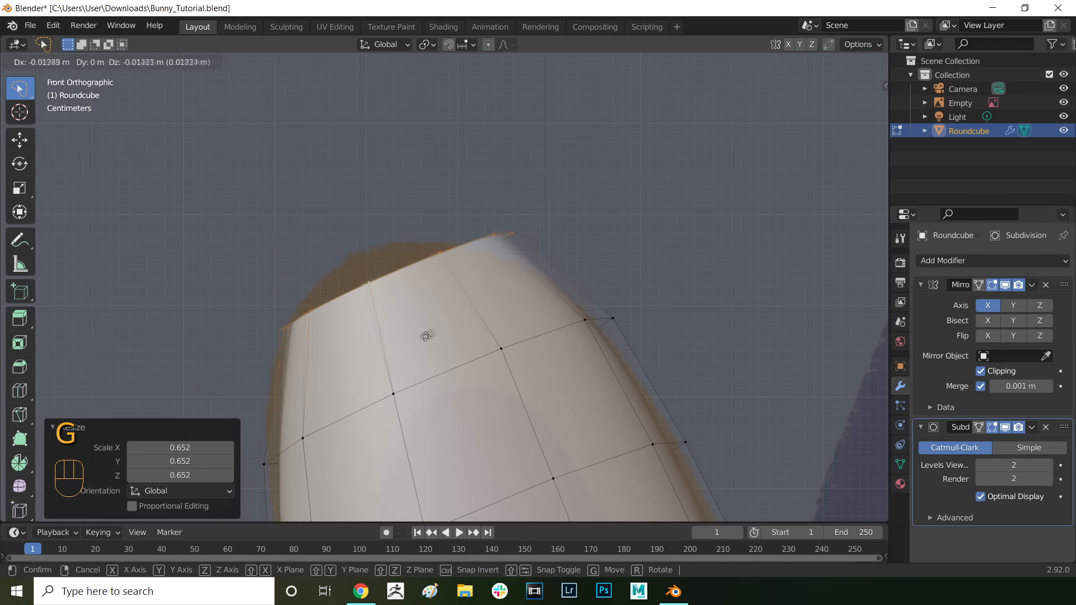
left_click(418, 341)
left_click(454, 368, "alt")
key("g")
left_click(450, 370)
Step: Extrude the ear's end loop by about 0.05 m in Z and merge its vertices at center to close the tip
left_click(382, 278, "alt")
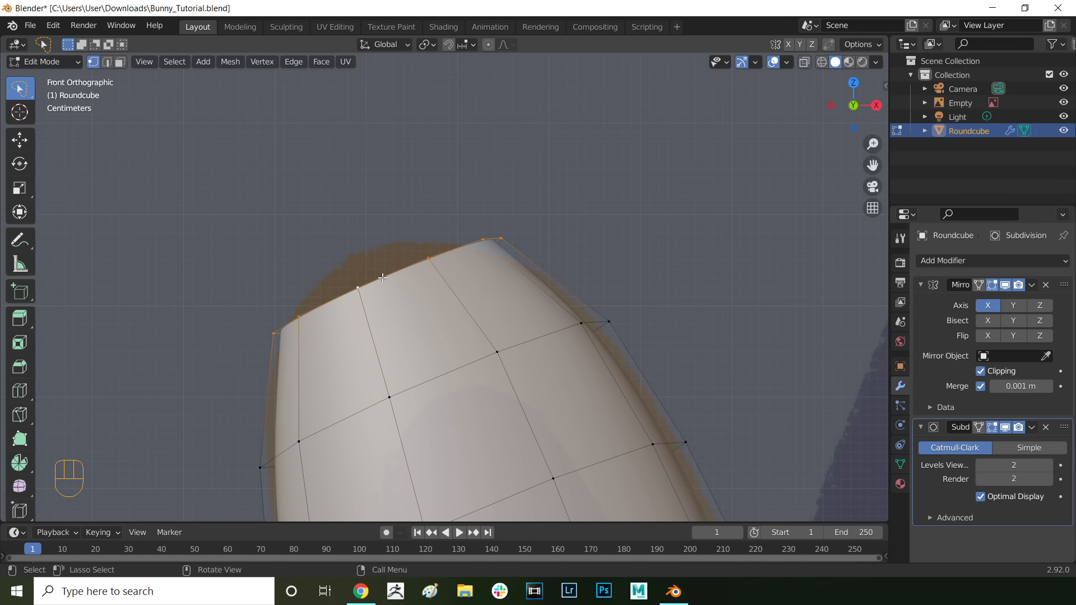
key("e")
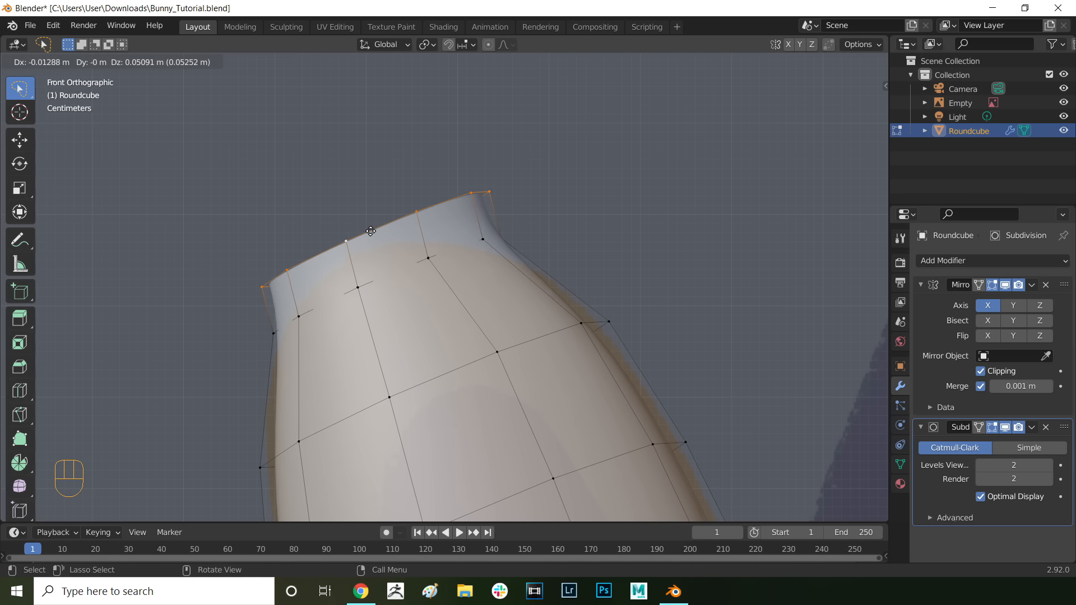
left_click(371, 231)
key("m")
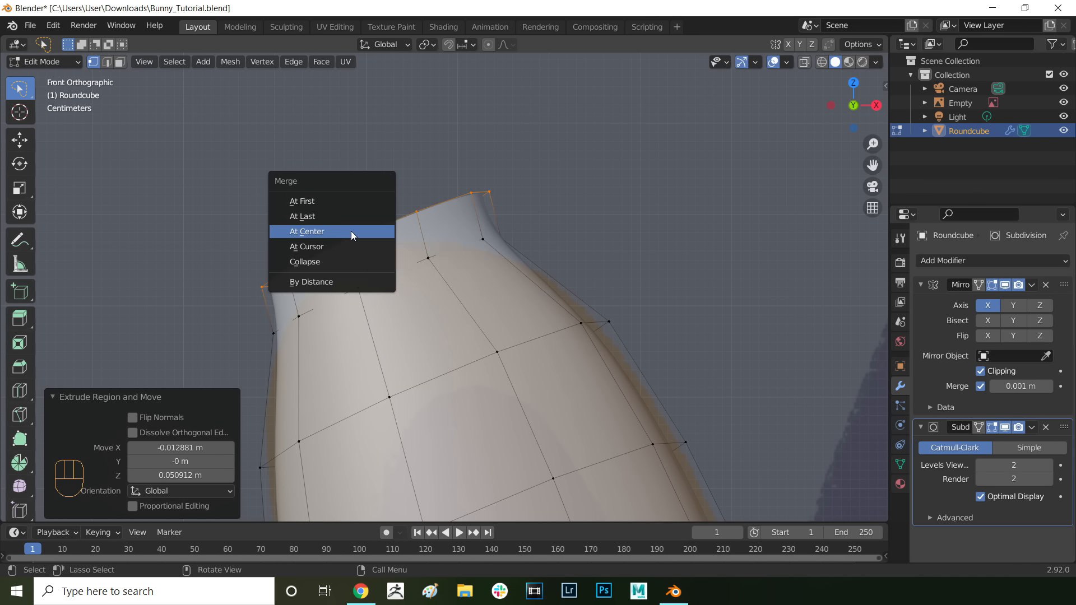
left_click(350, 231)
scroll(381, 236, "down", 6)
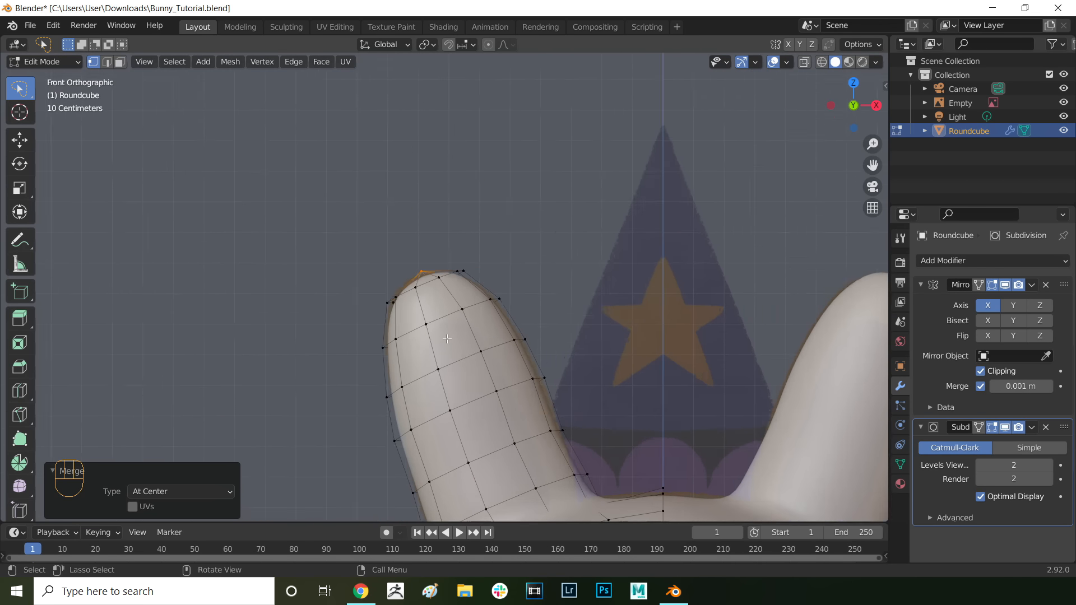
Step: Examine the finished ear and the head mesh from the front and both sides against the reference image
left_click(489, 466, "alt")
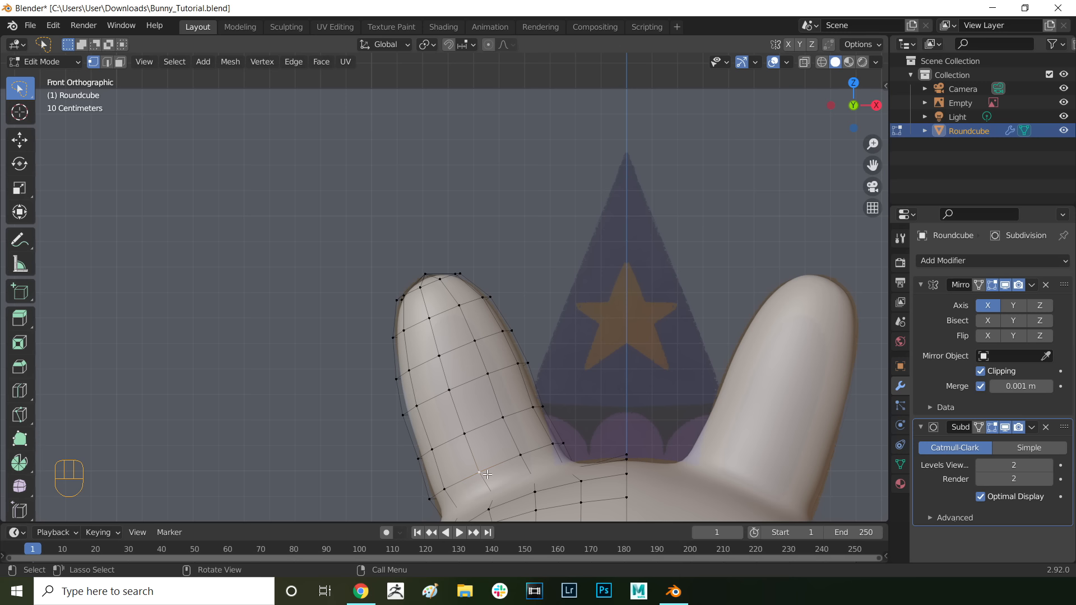
mouse_move(488, 454)
left_mouse_down("ctrl")
mouse_move(480, 483)
mouse_move(551, 447)
left_mouse_up("ctrl")
key("KP_Decimal")
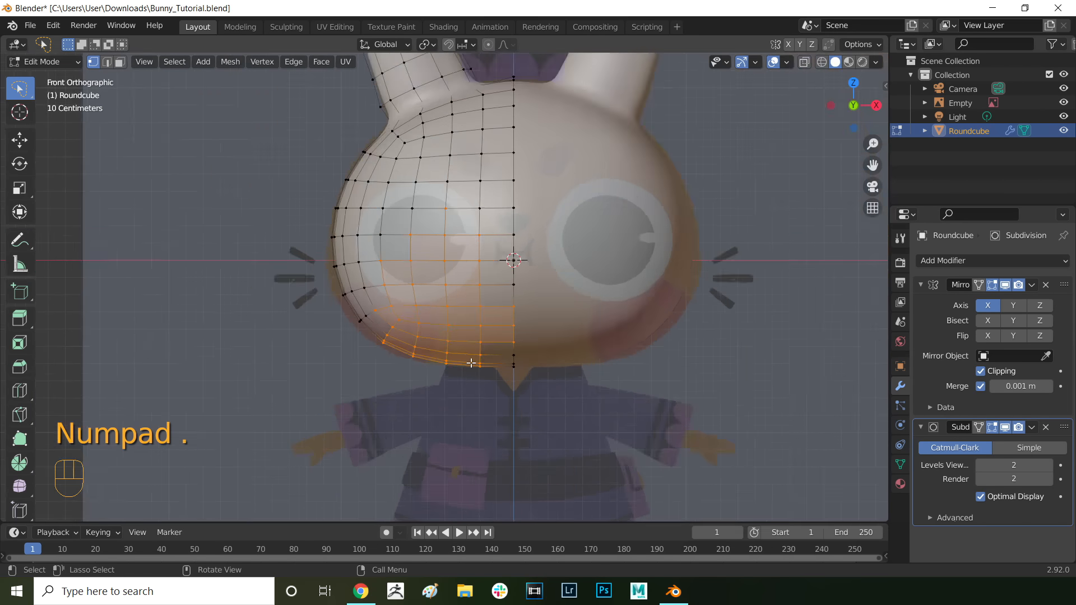
scroll(471, 363, "down", 3)
key("alt+a")
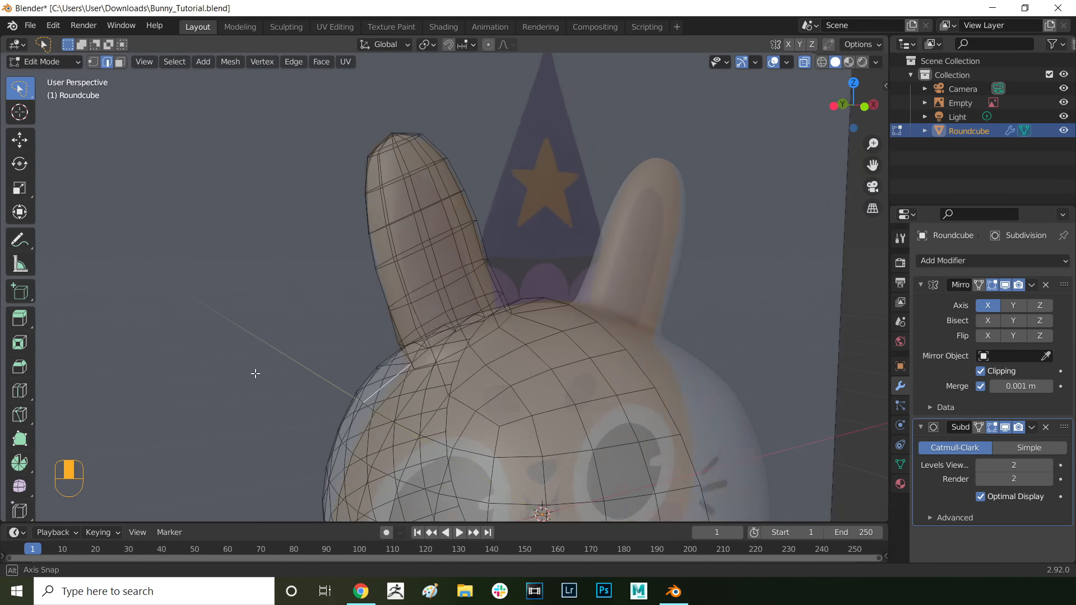
middle_click_drag(255, 373, 372, 396)
scroll(373, 396, "down", 4)
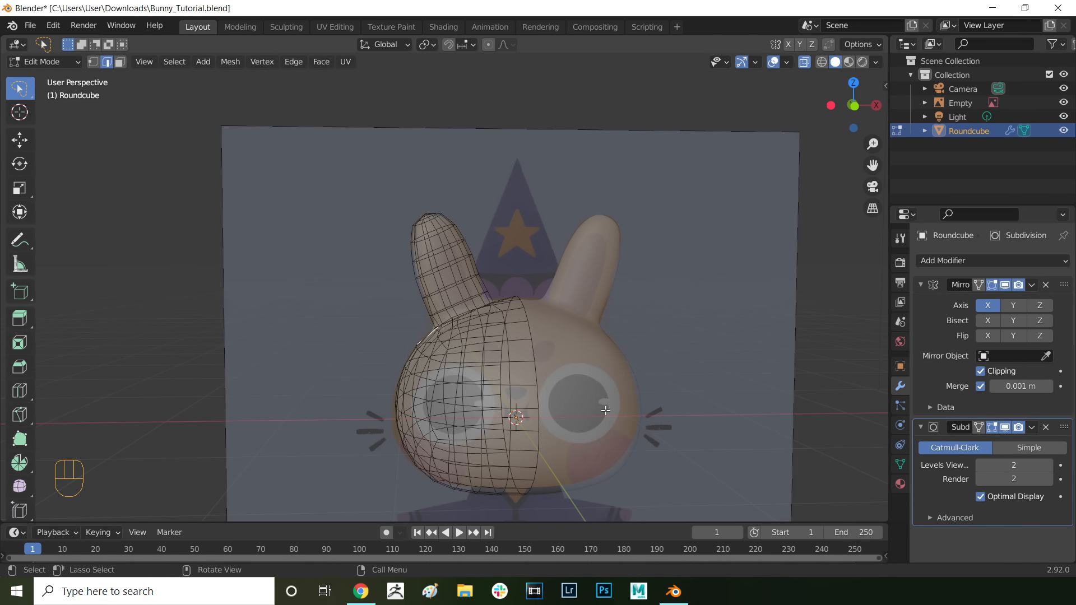
middle_click_drag(701, 420, 680, 351)
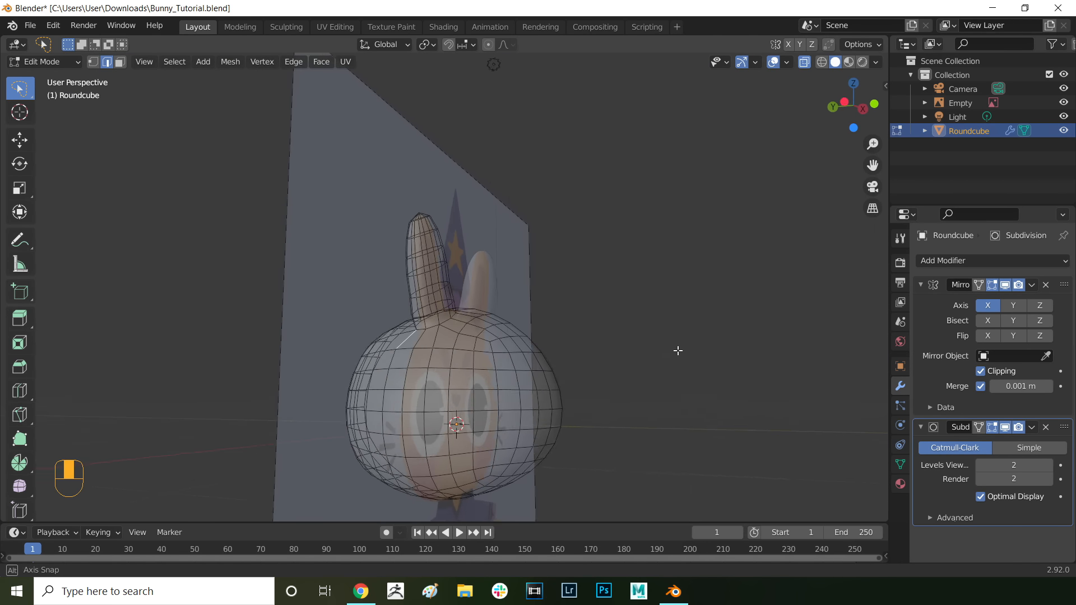
middle_click_drag(429, 422, 184, 357)
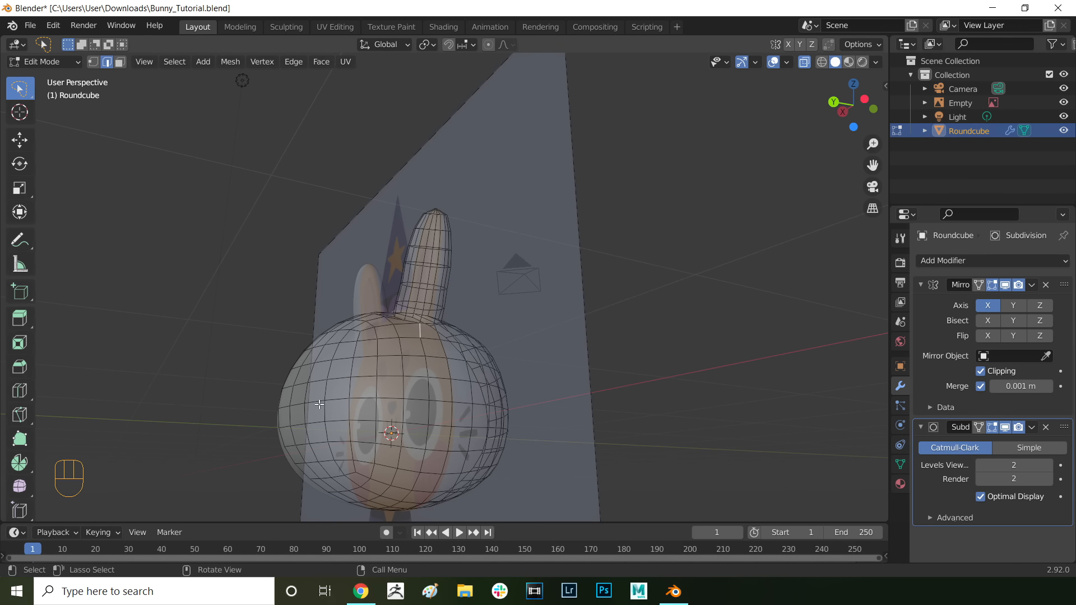
middle_click_drag(319, 404, 205, 412)
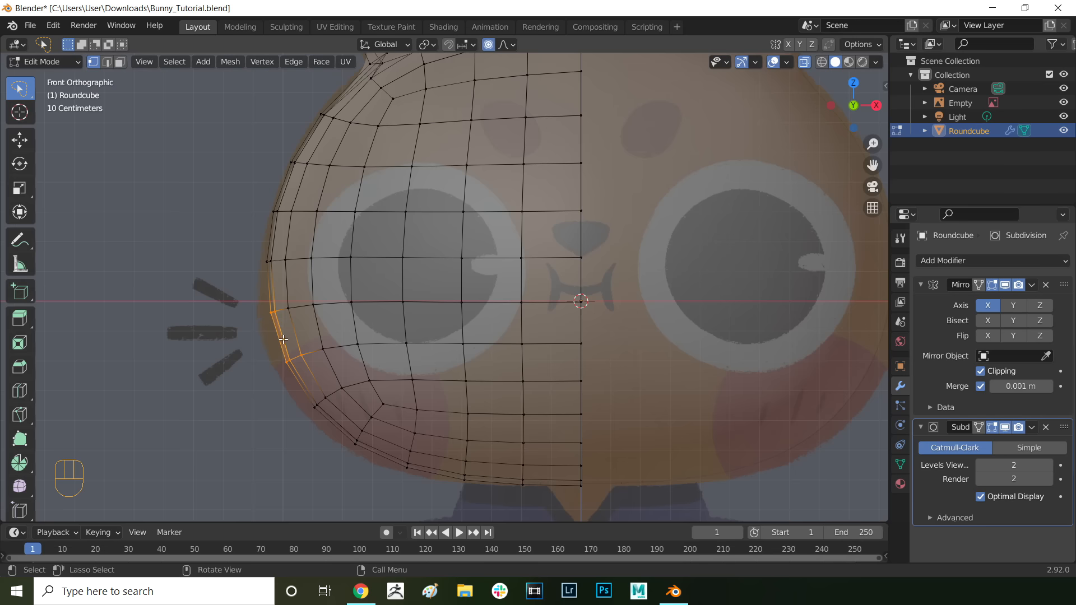
Step: Move the lower cheek and chin vertices with smooth proportional editing to fit the head outline in the reference
scroll(287, 345, "down", 4)
scroll(359, 341, "down", 3)
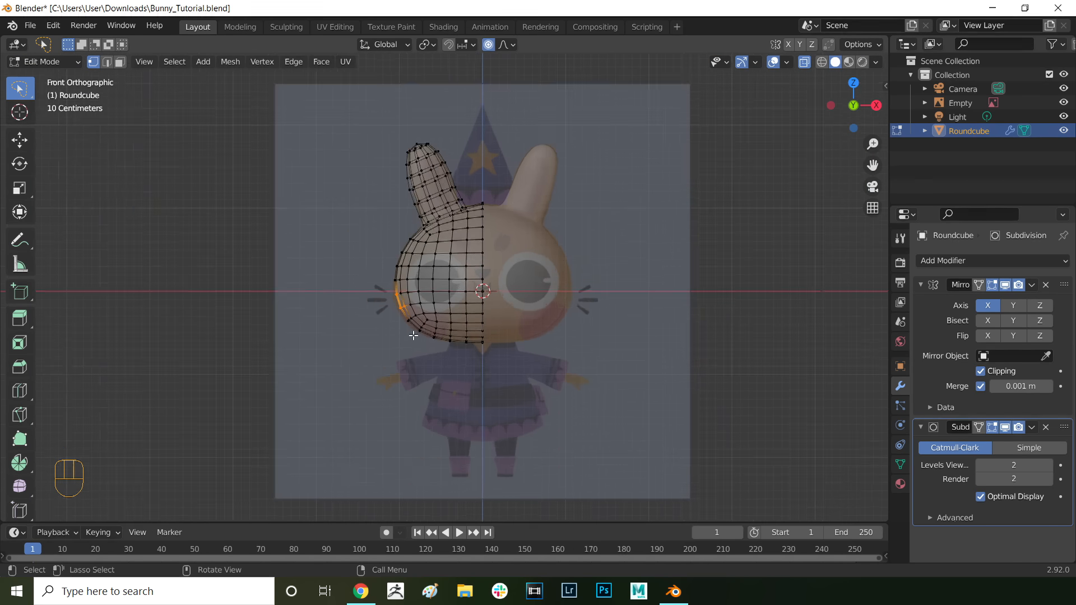
scroll(414, 336, "up", 6)
key("g")
left_click(321, 329)
middle_click_drag(321, 329, 430, 305)
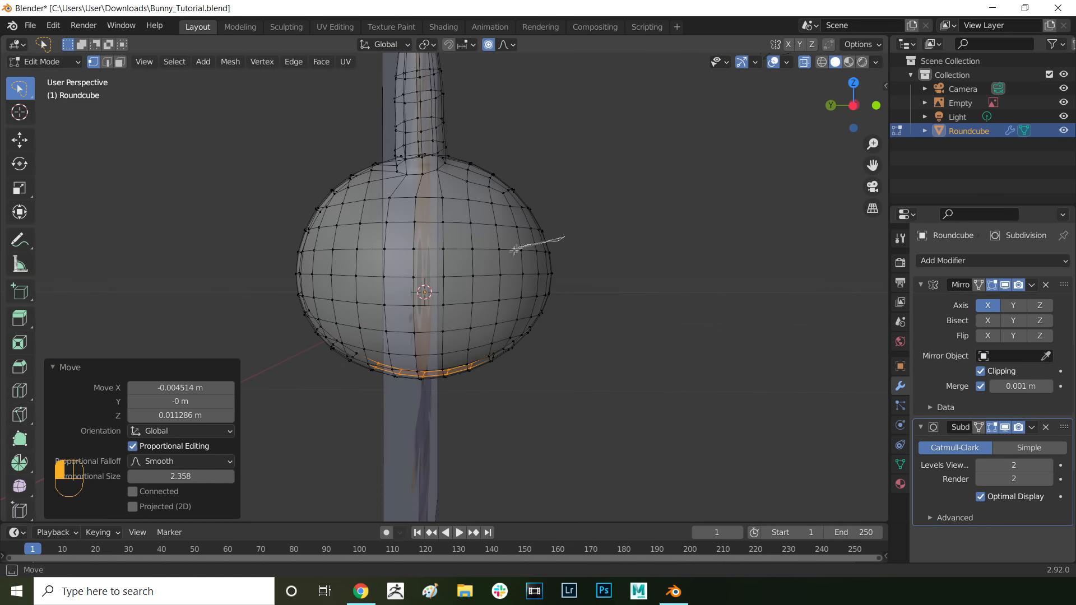
Step: Push the eye-level vertices at the front of the face inward 0.214 m along Y, using a proportional size of about 0.75
left_click(552, 259)
key("g")
key("y")
scroll(555, 255, "up", 10)
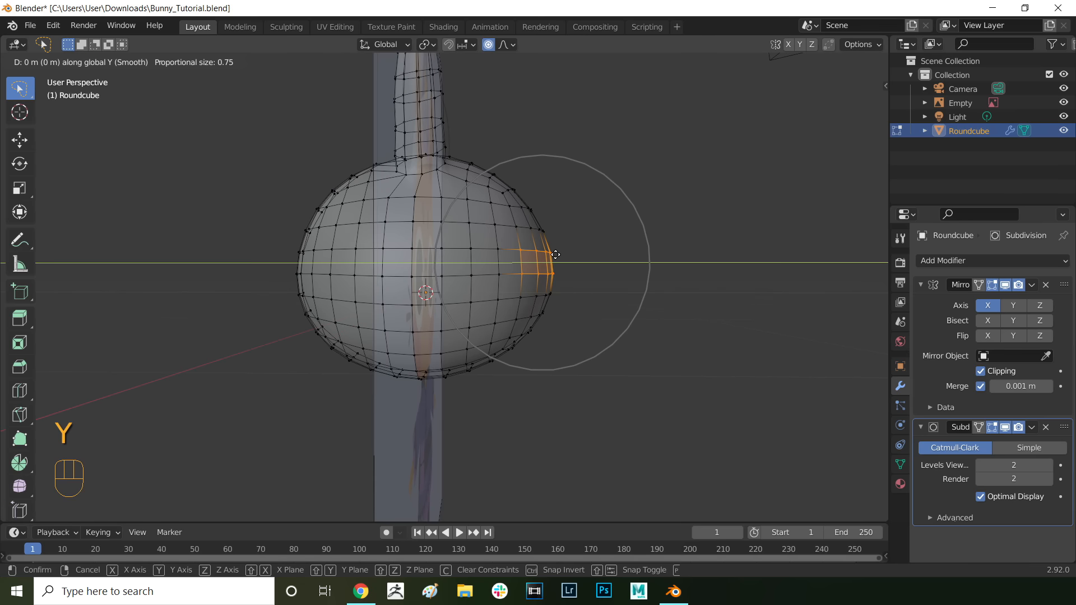
left_click(546, 257)
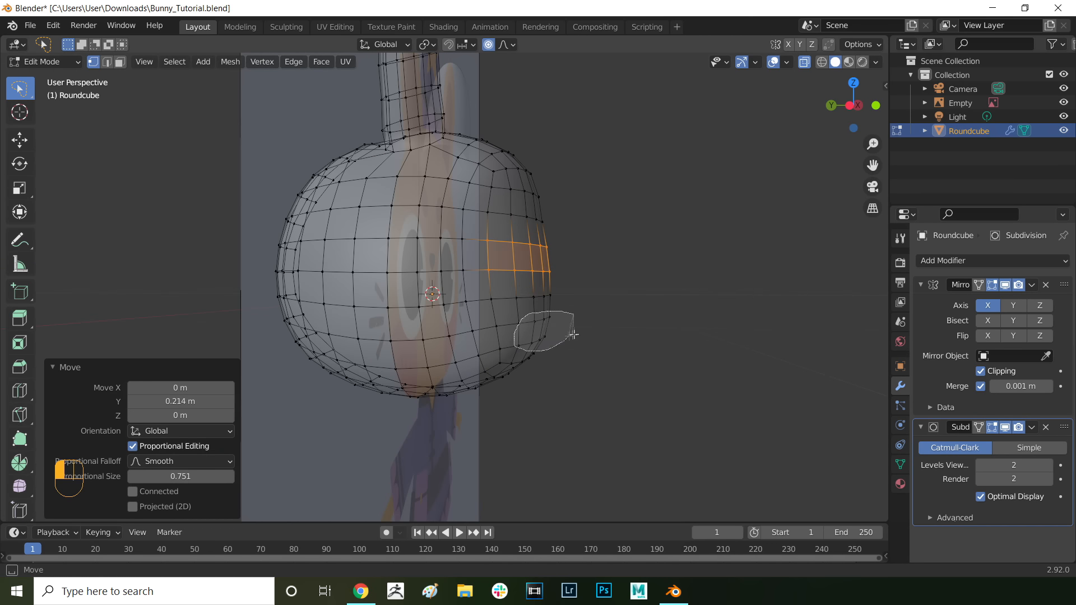
Step: Pull the muzzle vertices at the lower front of the face about 0.088 m forward along Y, with a proportional size of 0.62
key("g")
key("y")
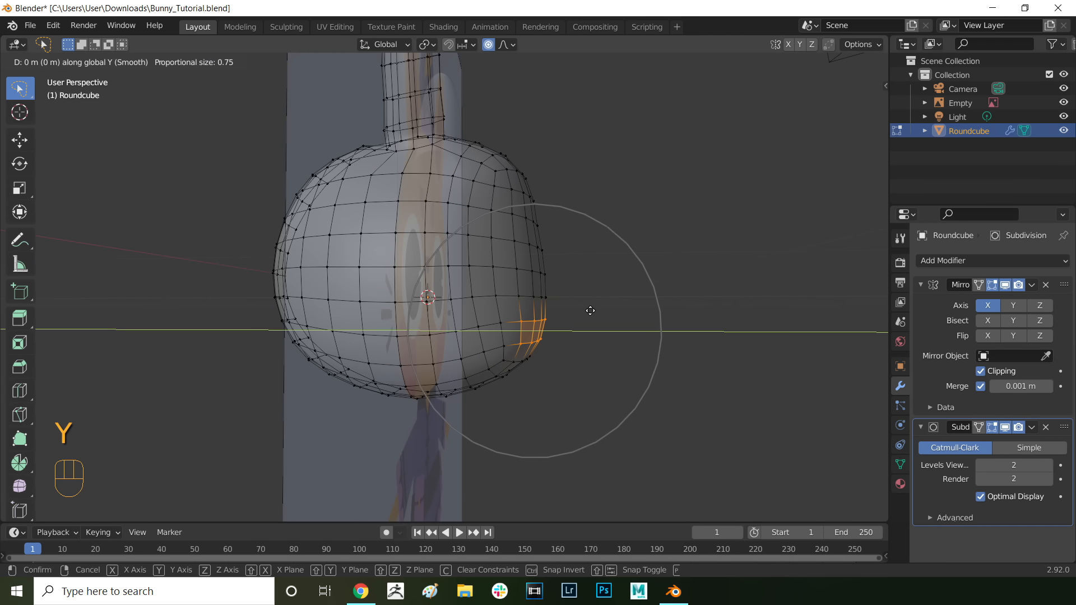
scroll(603, 310, "up", 2)
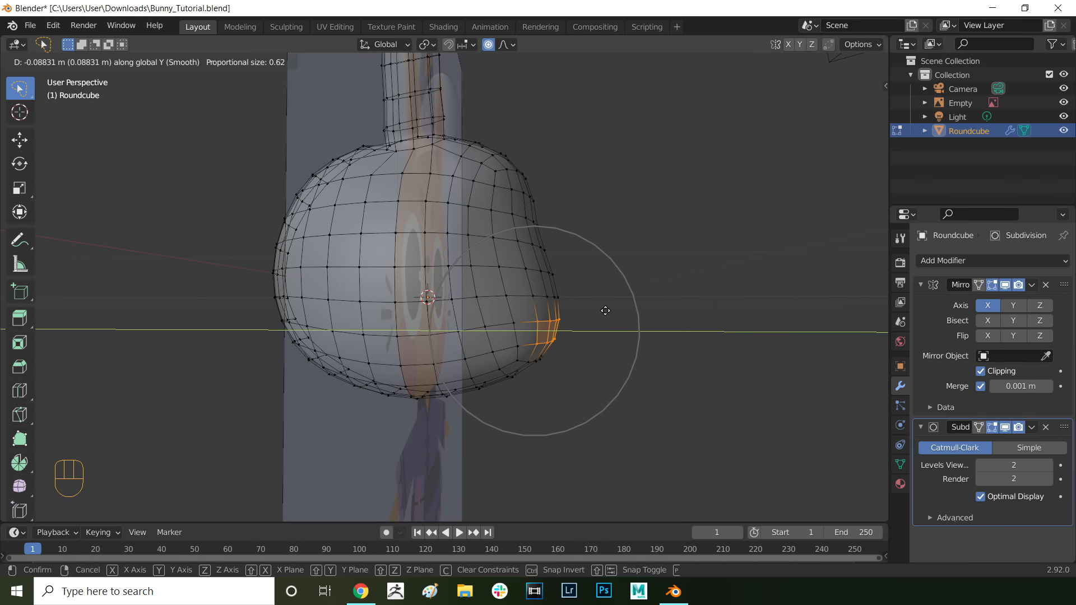
left_click(605, 311)
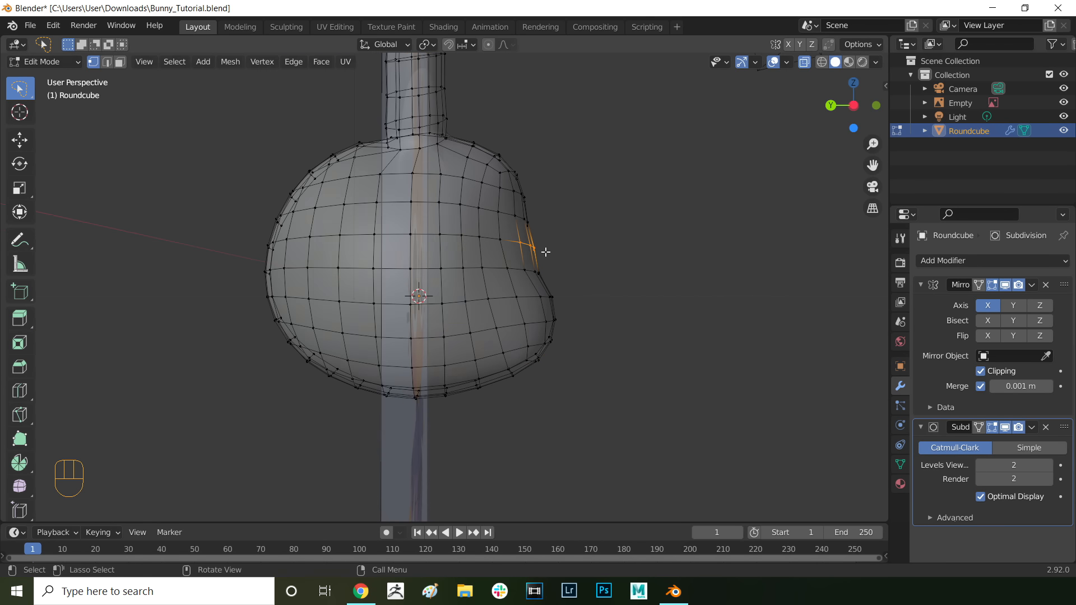
Step: Move the row of face vertices just above the muzzle dip along Y without proportional editing
key("KP_Decimal")
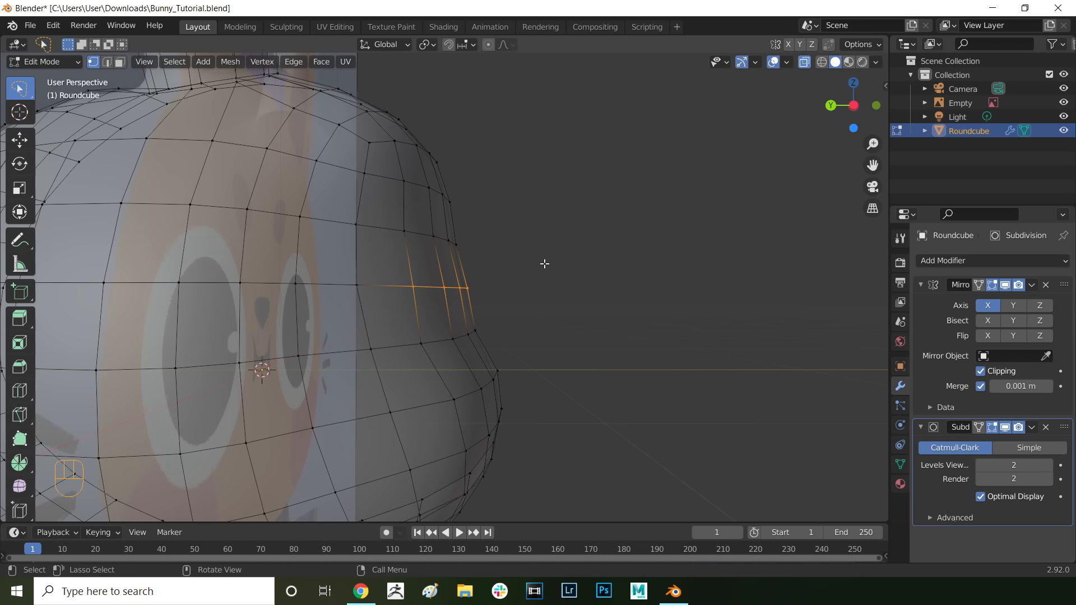
key("g")
key("y")
Step: Flatten the back of the head by moving its vertices about 0.07 m inward along Y with smooth proportional editing
key("g")
key("y")
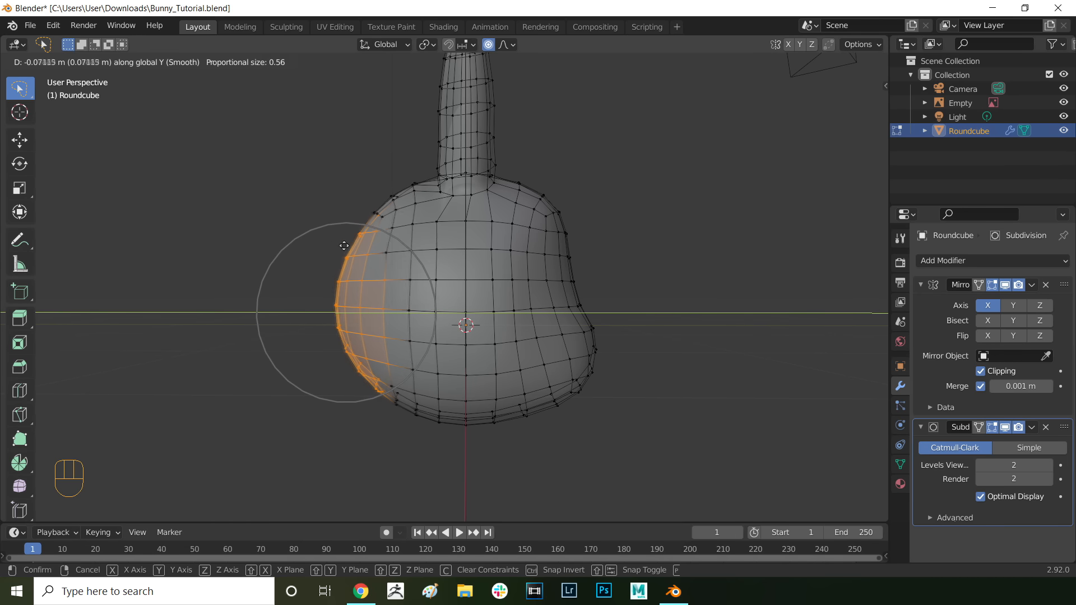
scroll(345, 246, "down", 5)
scroll(346, 245, "up", 1)
left_click(348, 246)
Step: Move the upper forehead vertices along Y with proportional editing to refine the head's side profile
mouse_move(366, 347)
left_mouse_down()
mouse_move(384, 396)
mouse_move(391, 363)
left_mouse_up()
mouse_move(549, 197)
middle_mouse_down()
mouse_move(462, 199)
mouse_move(625, 206)
mouse_move(554, 203)
middle_mouse_up()
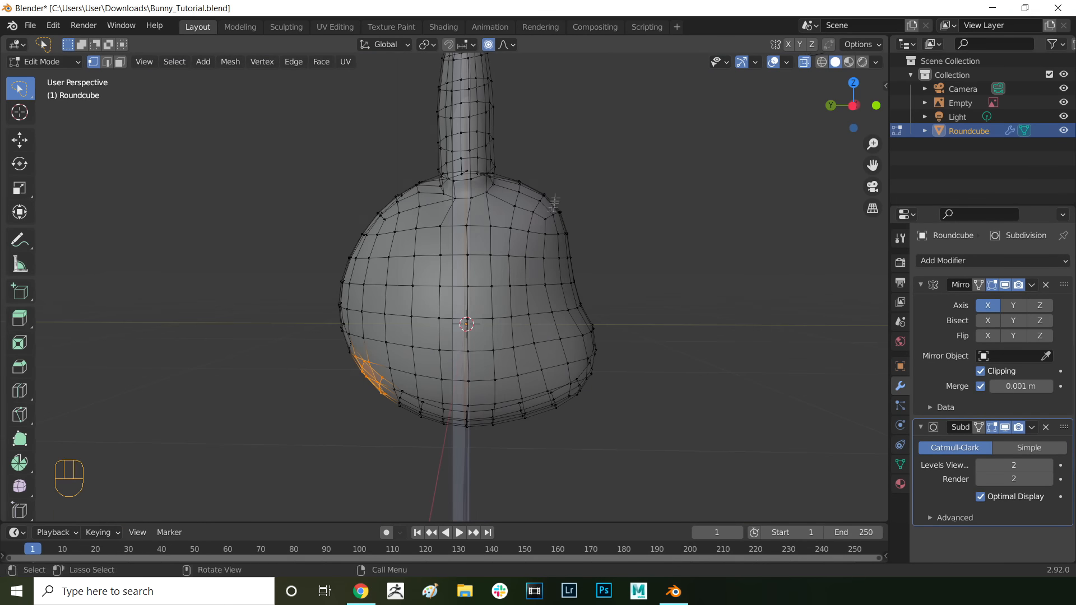
left_click_drag(555, 196, 546, 227)
key("g")
key("y")
scroll(569, 213, "up", 3)
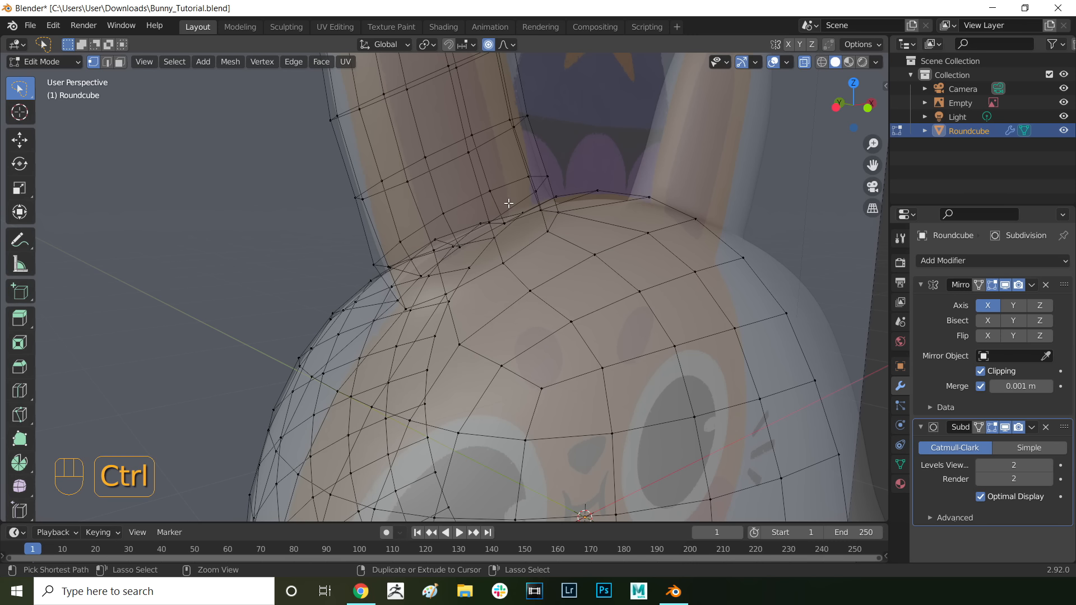
Step: Insert an edge loop around the base of the ear and slide it towards the head by a factor of about 0.65
key("ctrl+r")
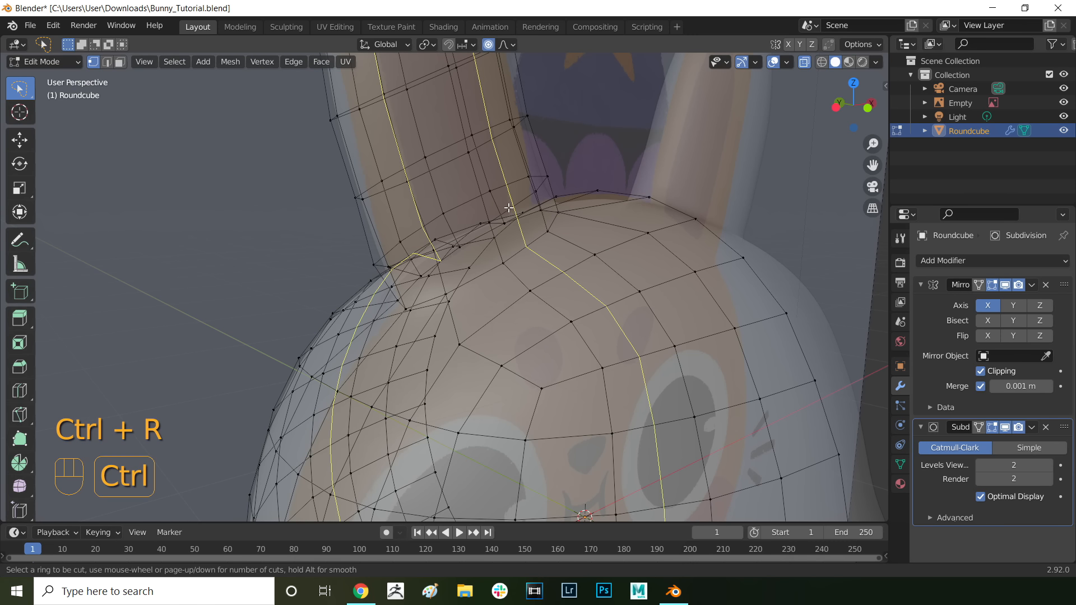
left_click(440, 268)
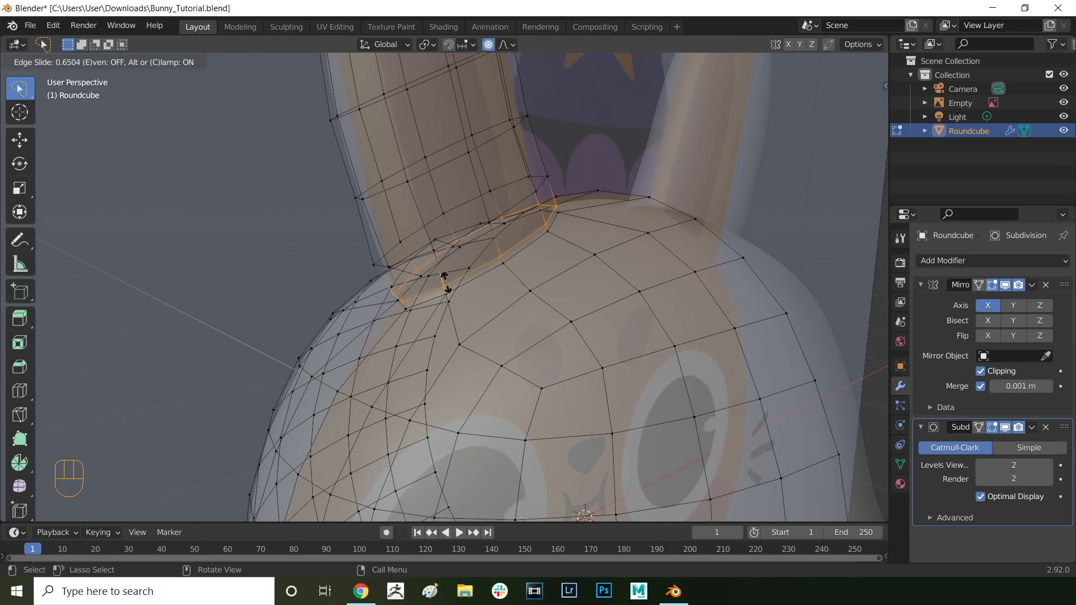
left_click(444, 283)
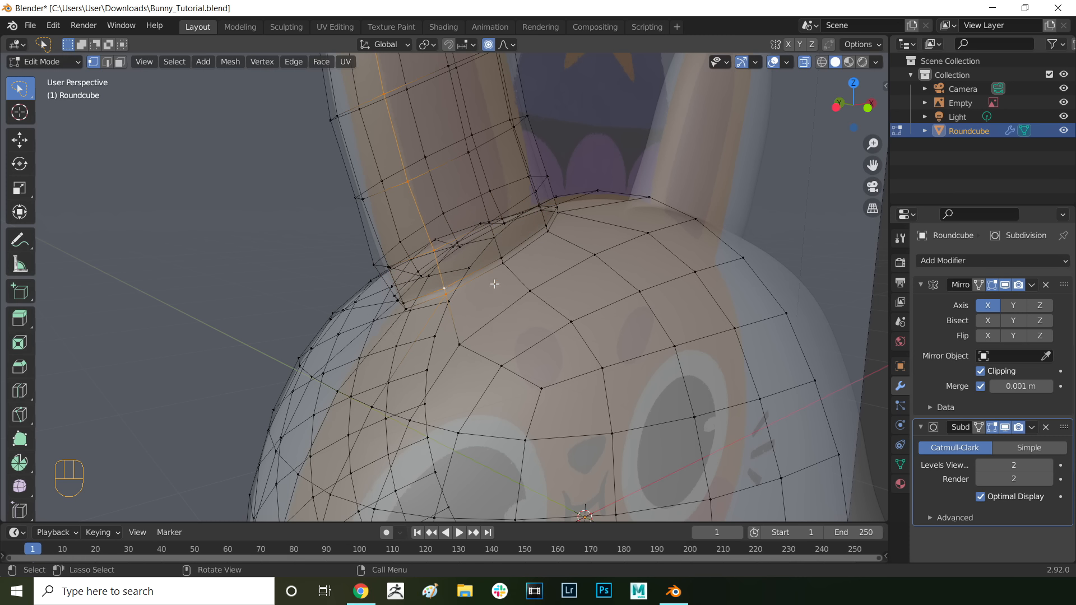
Step: Return the head to Object Mode and check its shape from the side and front
middle_click_drag(445, 283, 725, 245)
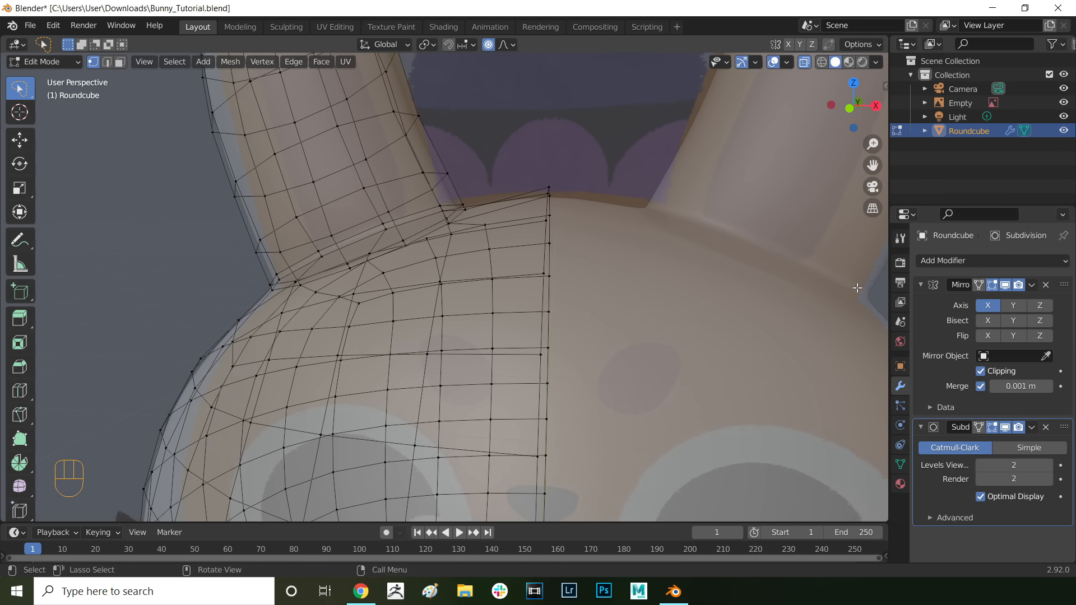
scroll(819, 272, "down", 2)
middle_click_drag(577, 231, 592, 227)
middle_click_drag(314, 260, 391, 260)
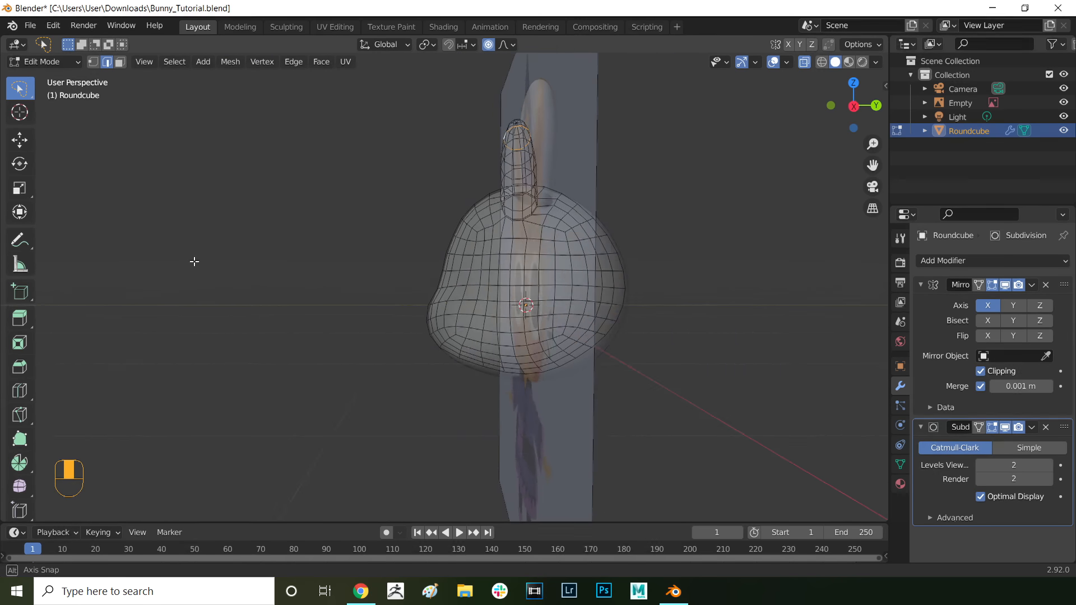
key("Tab")
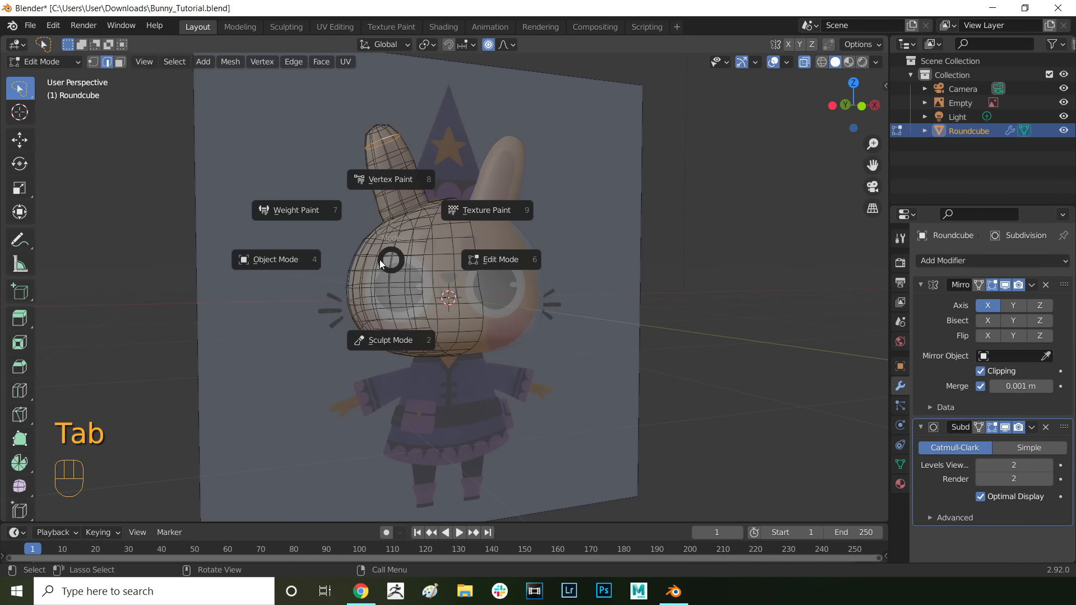
left_click(277, 261)
middle_click_drag(486, 331, 323, 283)
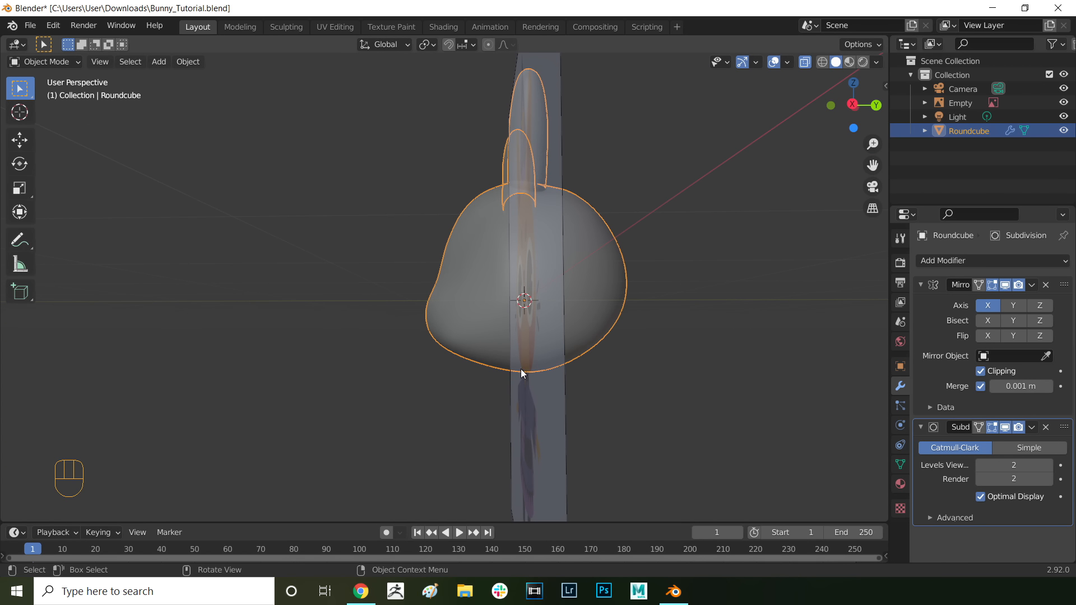
middle_click_drag(455, 327, 602, 328)
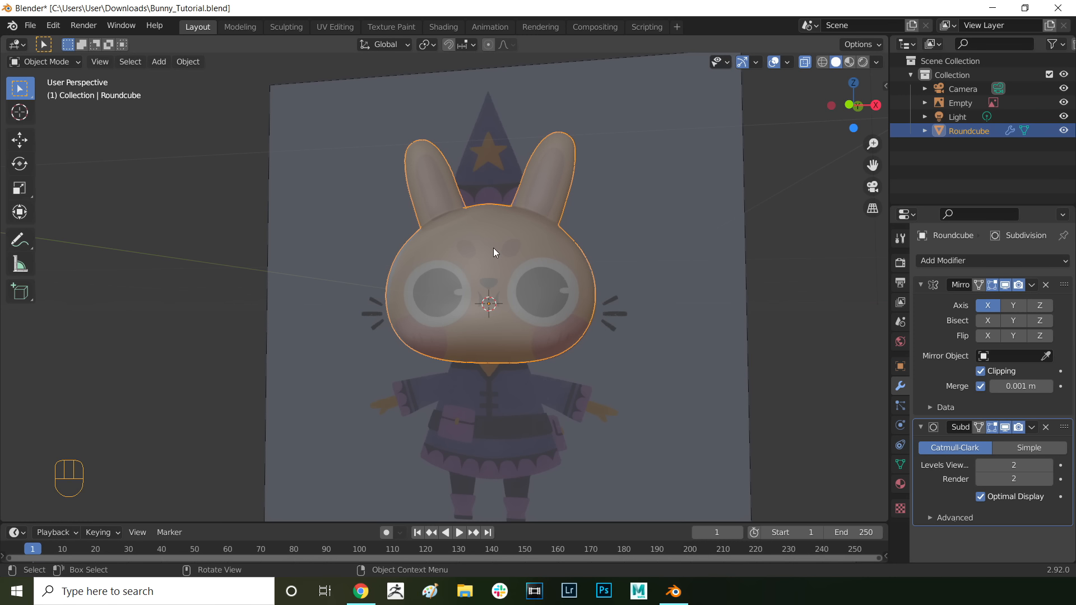
Step: Add a new Round Cube mesh at the world origin, inside the head
key("shift")
key("shift+a")
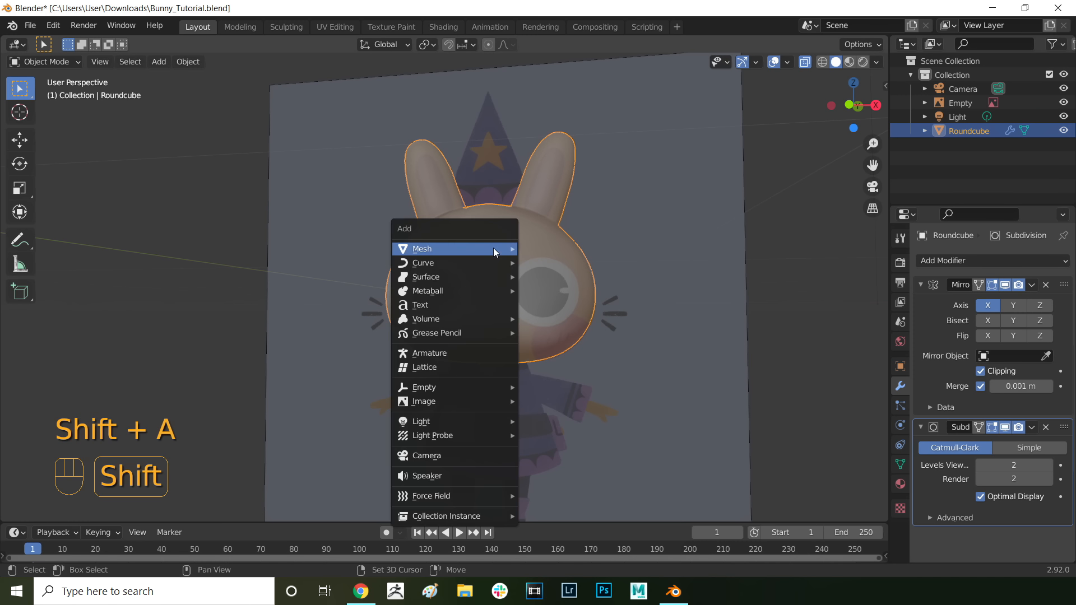
mouse_move(494, 249)
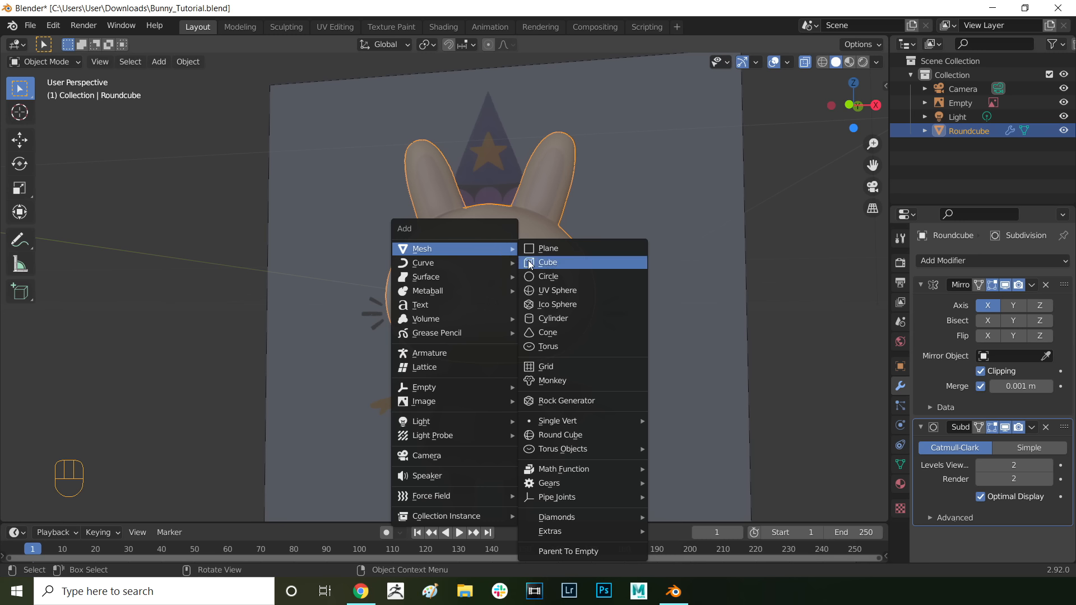
left_click(556, 436)
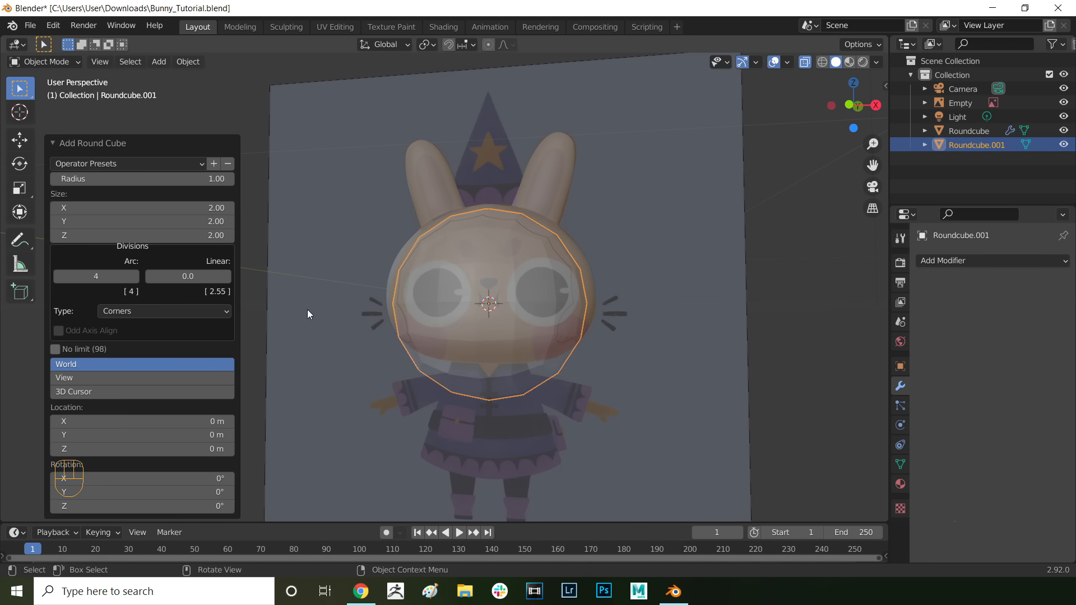
middle_click_drag(472, 291, 483, 327)
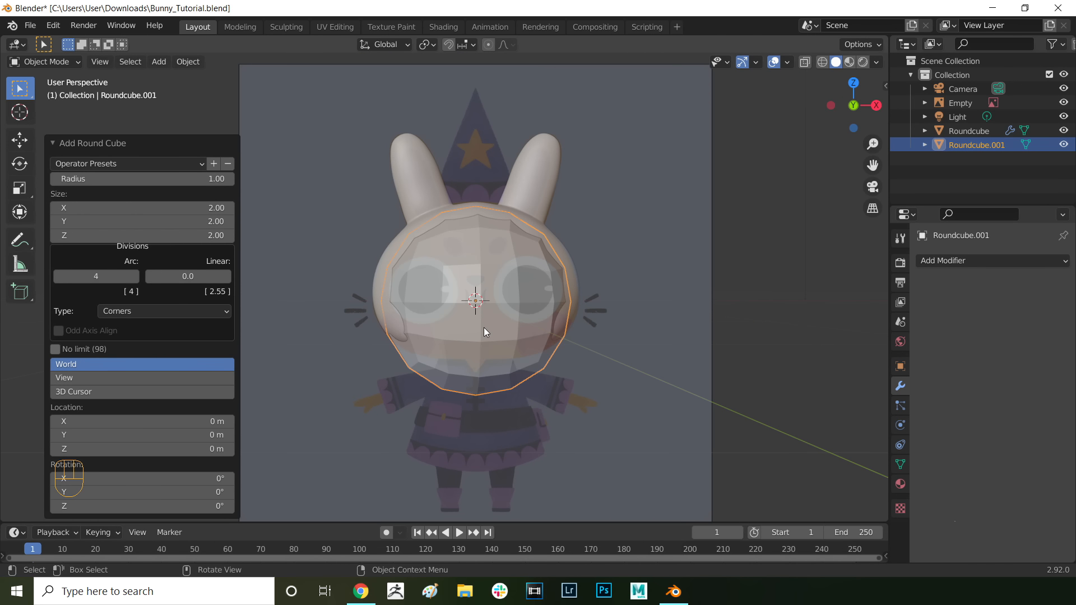
Step: Apply smooth shading to the new round cube
scroll(487, 303, "up", 2)
right_click(494, 258)
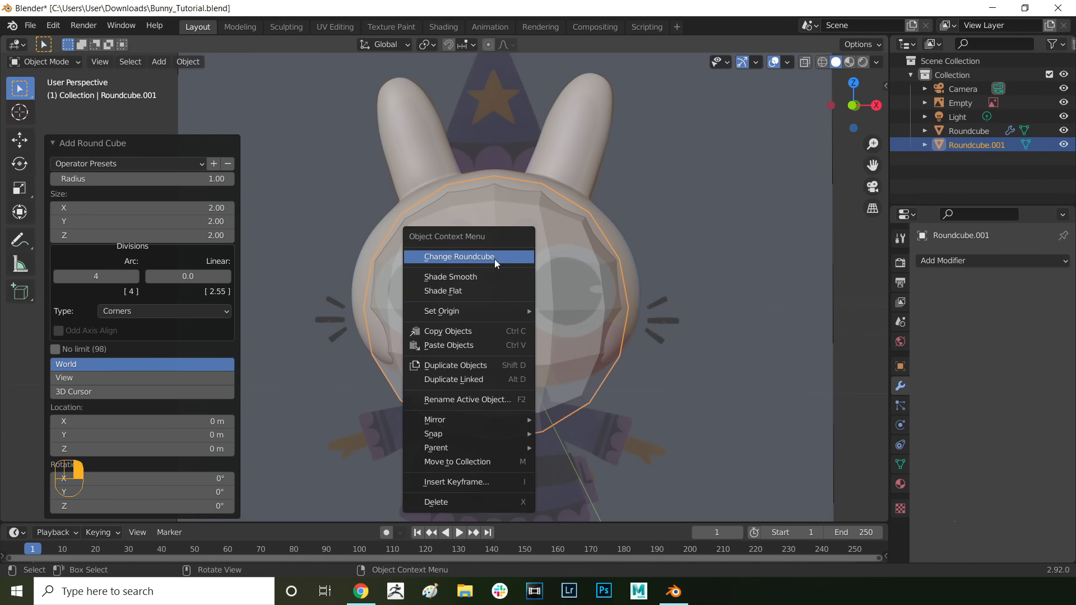
left_click(468, 274)
middle_click_drag(501, 280, 513, 266)
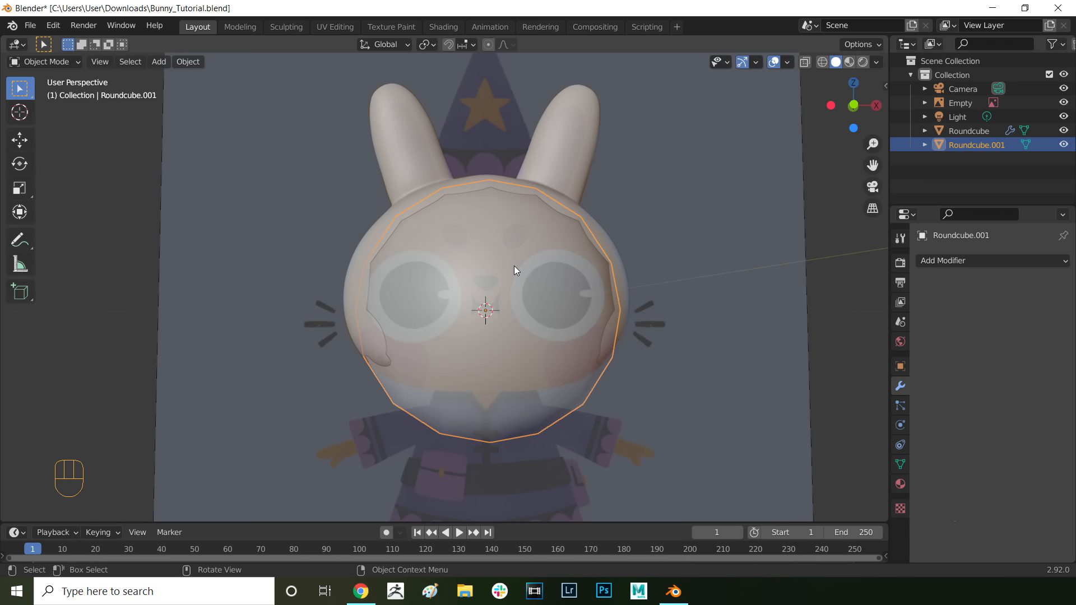
Step: Enter Edit Mode on the new round cube, switch to vertex selection and select a single vertex near the eye
key("Tab")
left_click(576, 263)
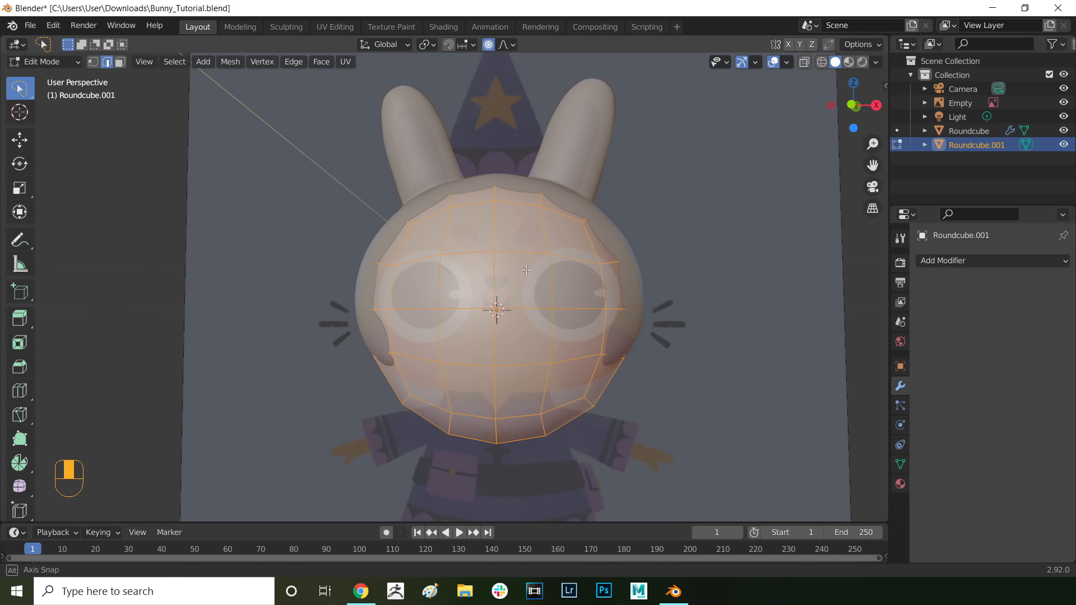
middle_click_drag(526, 270, 526, 270)
key("1")
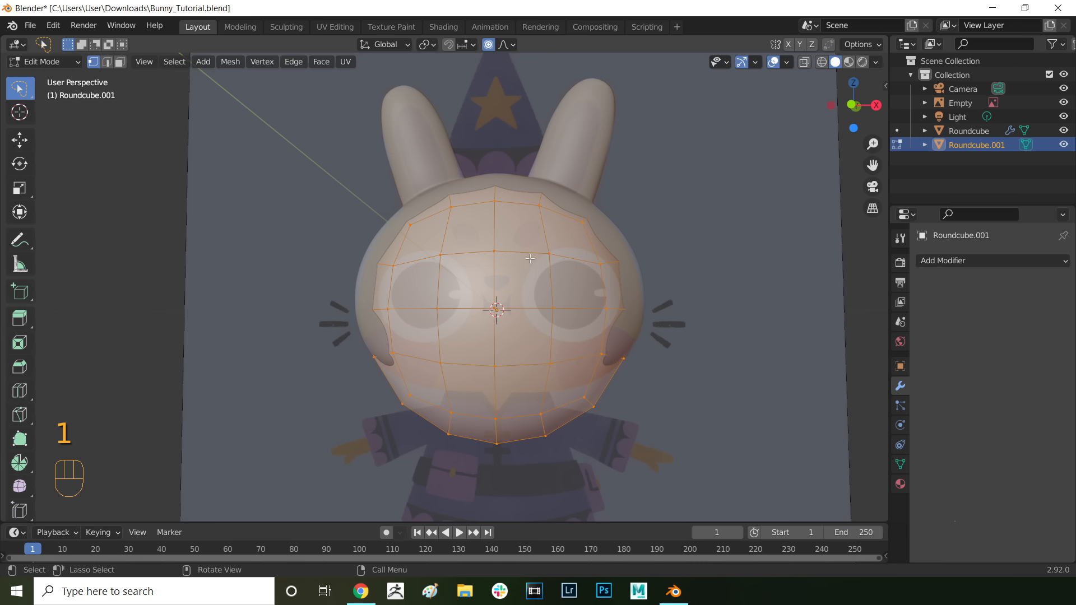
left_click(530, 258)
Step: Turn on X-Ray shading and delete the vertices of the round cube's half on the positive X side
left_click(875, 61)
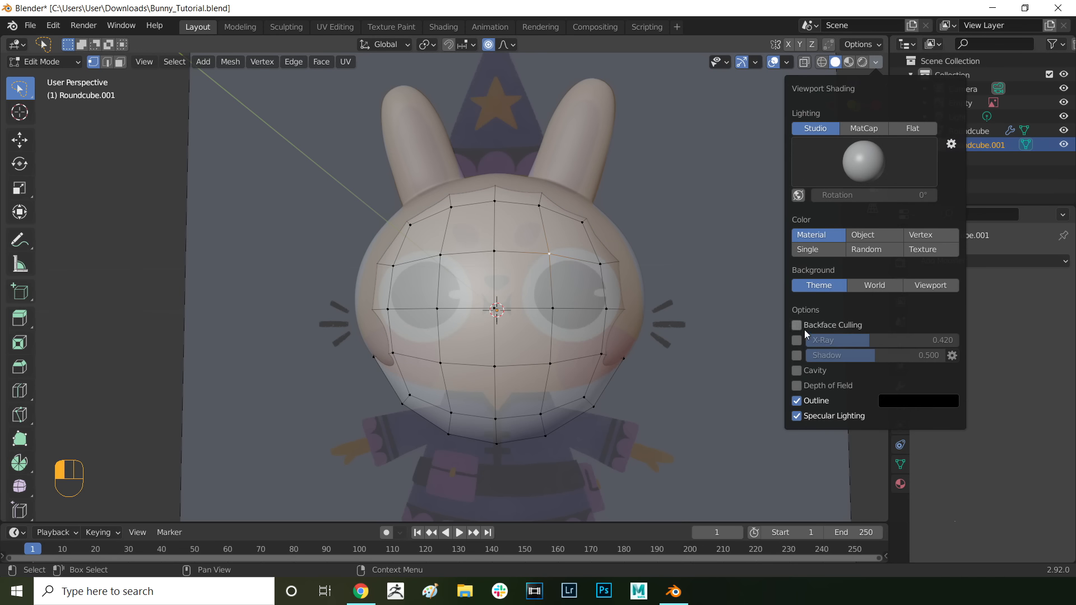
left_click(797, 340)
mouse_move(538, 130)
right_mouse_down("ctrl")
mouse_move(697, 217)
mouse_move(685, 178)
right_mouse_up("ctrl")
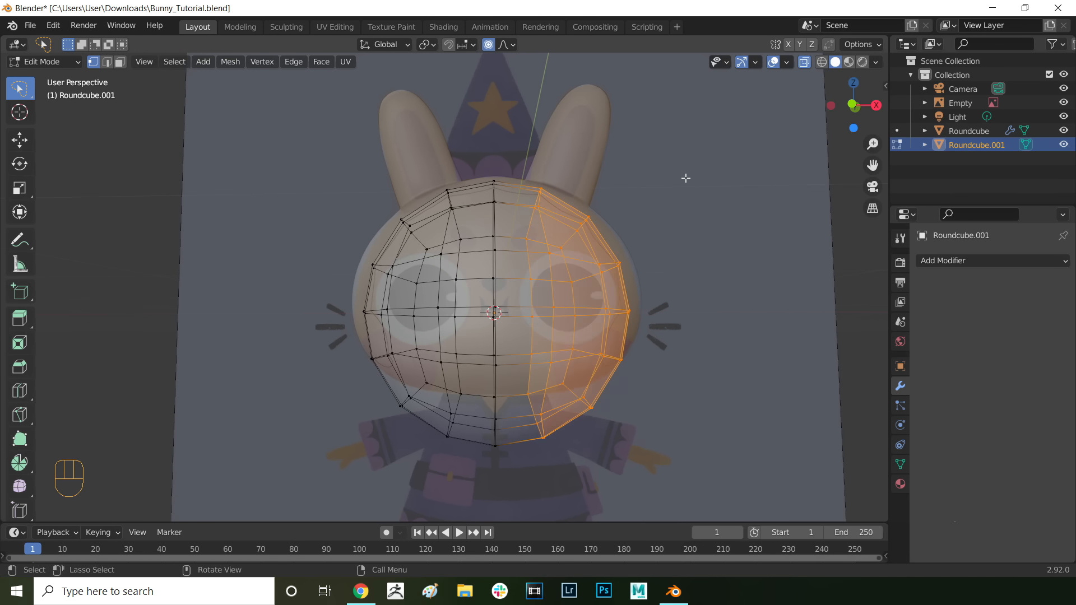
middle_click_drag(636, 246, 607, 254)
key("x")
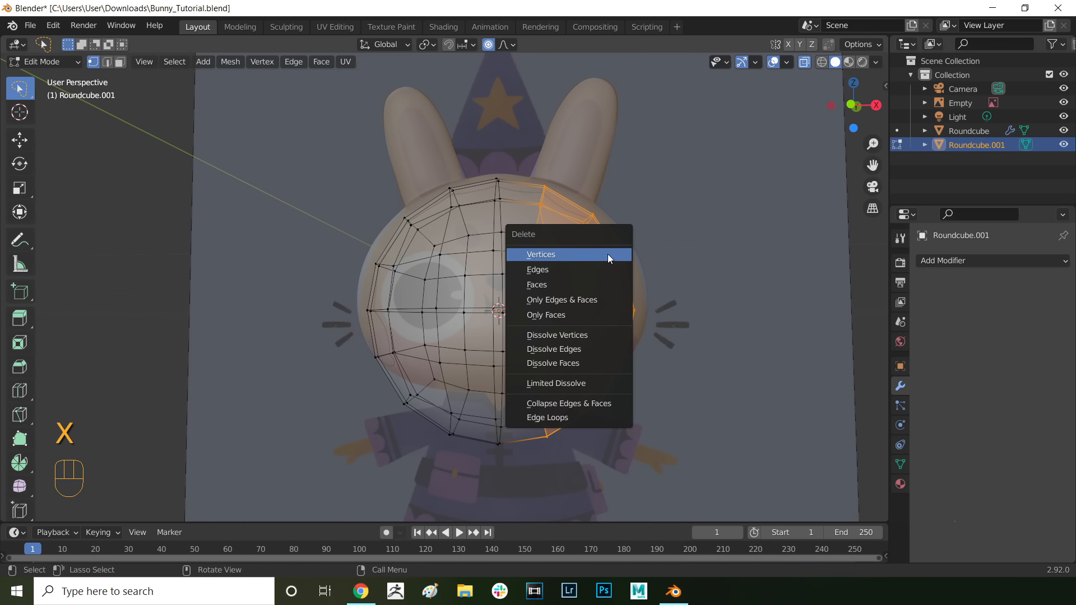
left_click(577, 254)
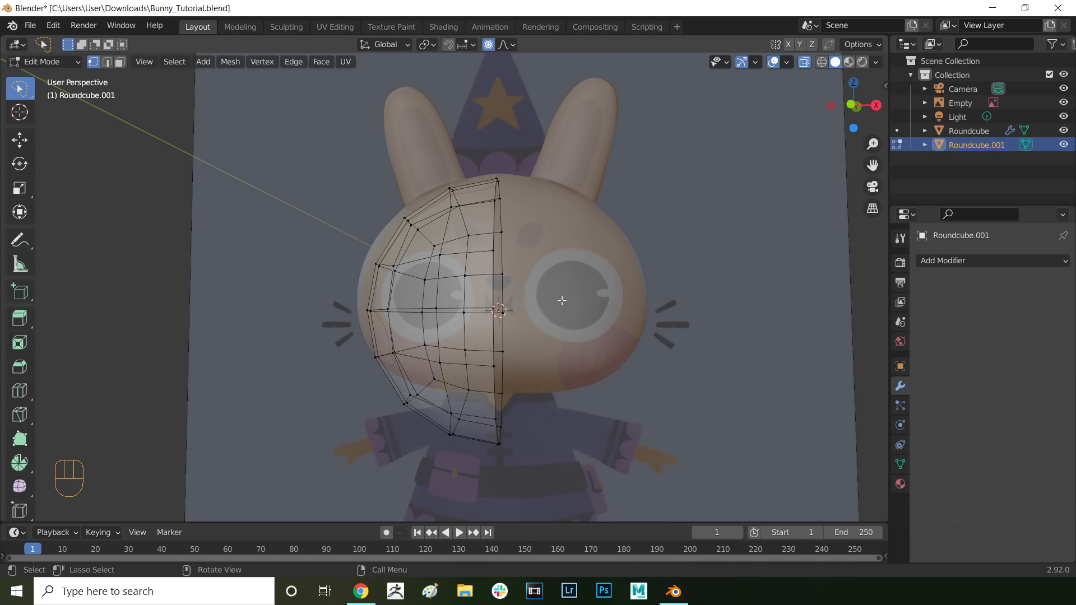
Step: Add a Mirror modifier on X with Clipping enabled and a Subdivision Surface modifier with viewport level 2
middle_click_drag(531, 264, 552, 260)
left_click(951, 260)
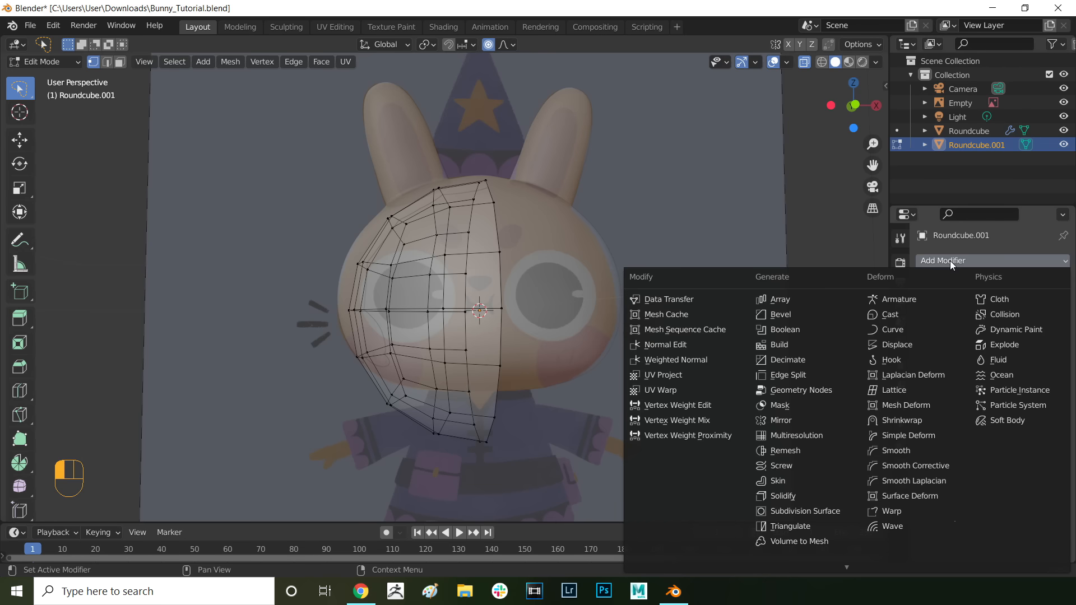
left_click(788, 422)
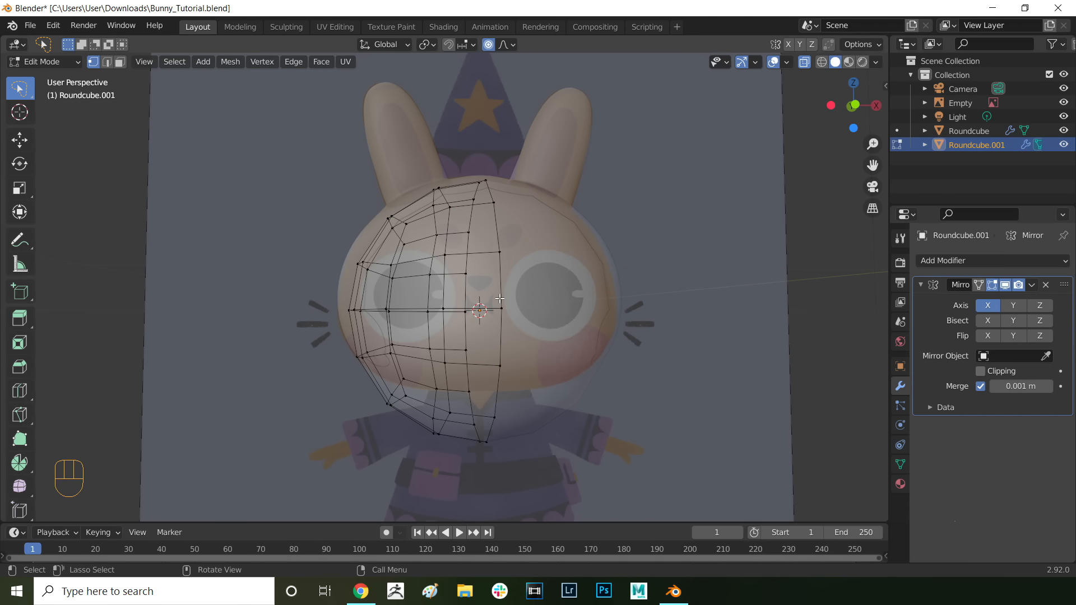
mouse_move(537, 278)
middle_mouse_down()
mouse_move(579, 286)
mouse_move(528, 290)
middle_mouse_up()
left_click(964, 260)
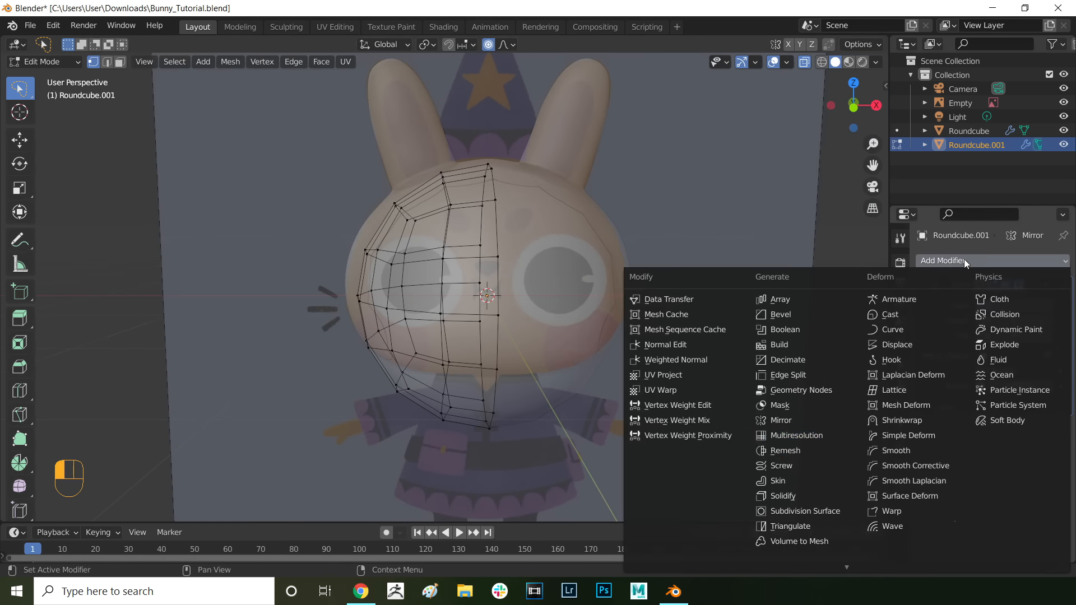
left_click(780, 510)
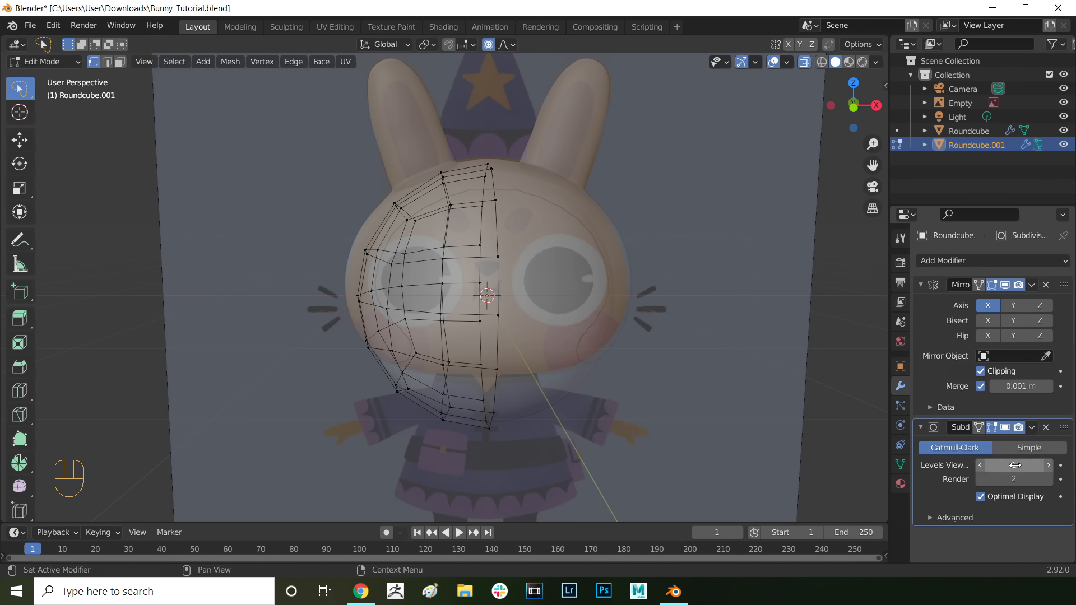
left_click(1014, 465)
Step: Return the round cube to Object Mode and move it down below the head
middle_click_drag(488, 323, 528, 274)
key("Tab")
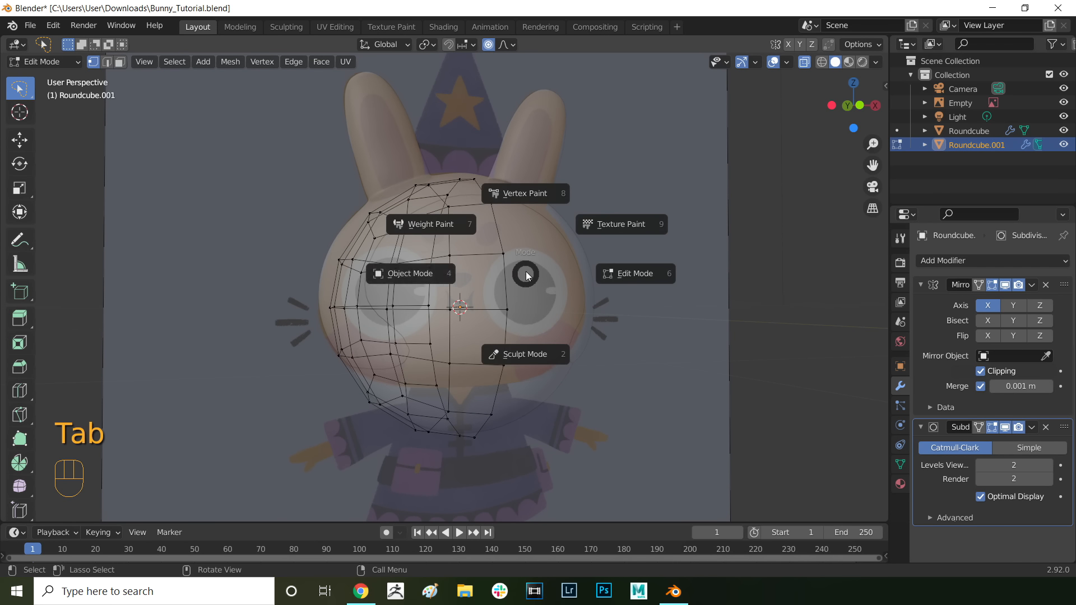
left_click(444, 271)
left_click(539, 281)
left_click(462, 411)
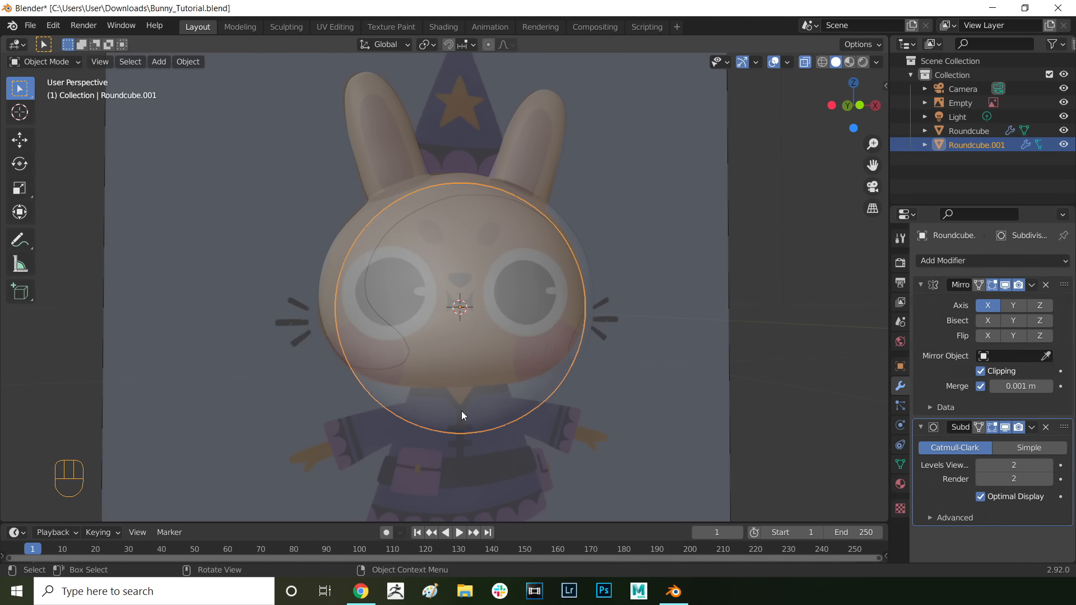
key("g")
left_click(644, 386)
Step: In front view, scale the round cube to about 0.589 and centre it over the reference torso beneath the head
key("KP_1")
middle_click_drag(644, 387, 637, 217, "shift")
key("s")
left_click(578, 281)
key("g")
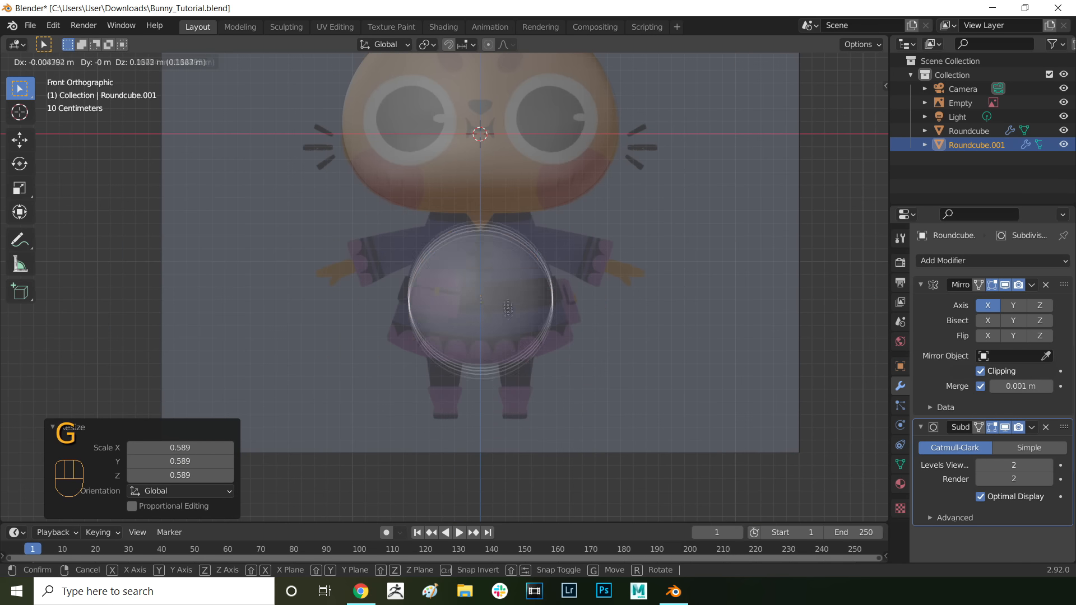
left_click(508, 291)
scroll(508, 290, "up", 2)
key("g")
left_click(508, 290)
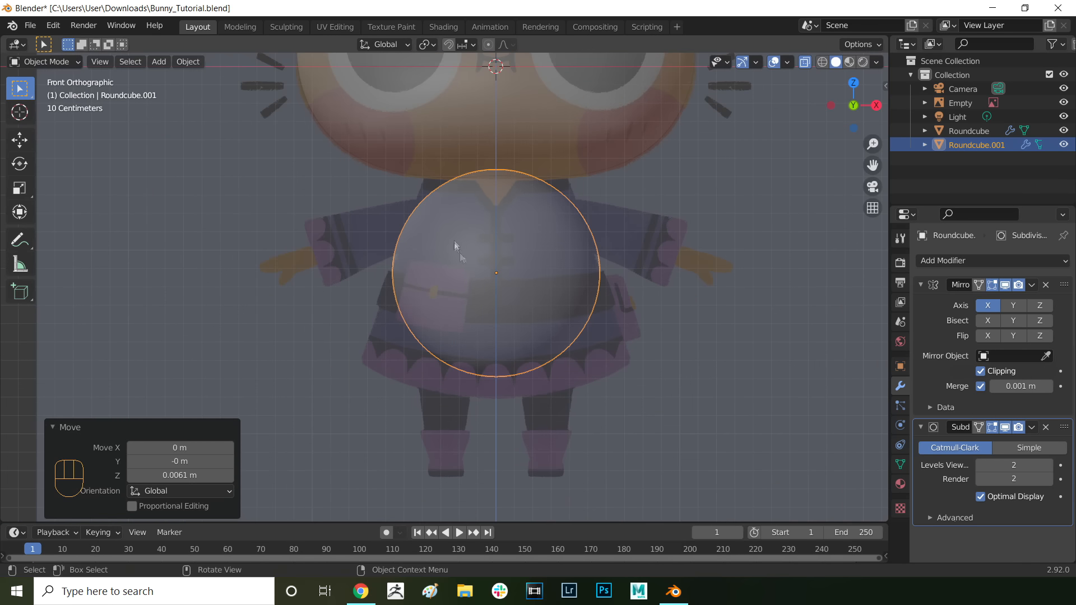
Step: Enter Edit Mode and pull the body's lower outer vertices down towards the dress hem with proportional editing
key("Tab")
key("g")
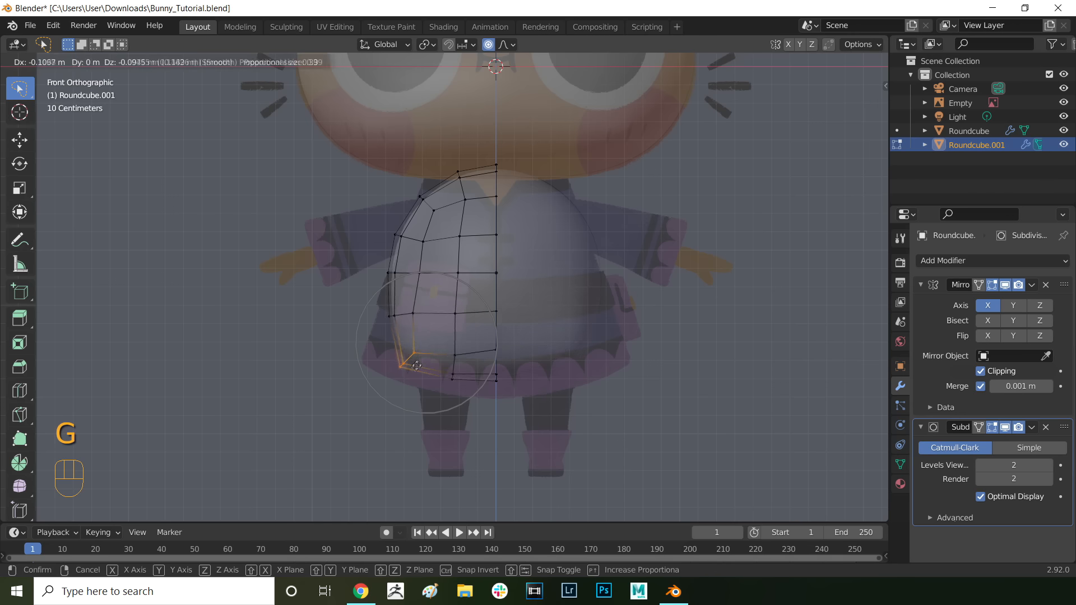
left_click(449, 370)
key("g")
left_click(488, 386)
Step: Try moving the bottom centre vertices with mirror clipping off, undo the move and re-enable Clipping
left_click_drag(489, 395, 527, 408)
key("g")
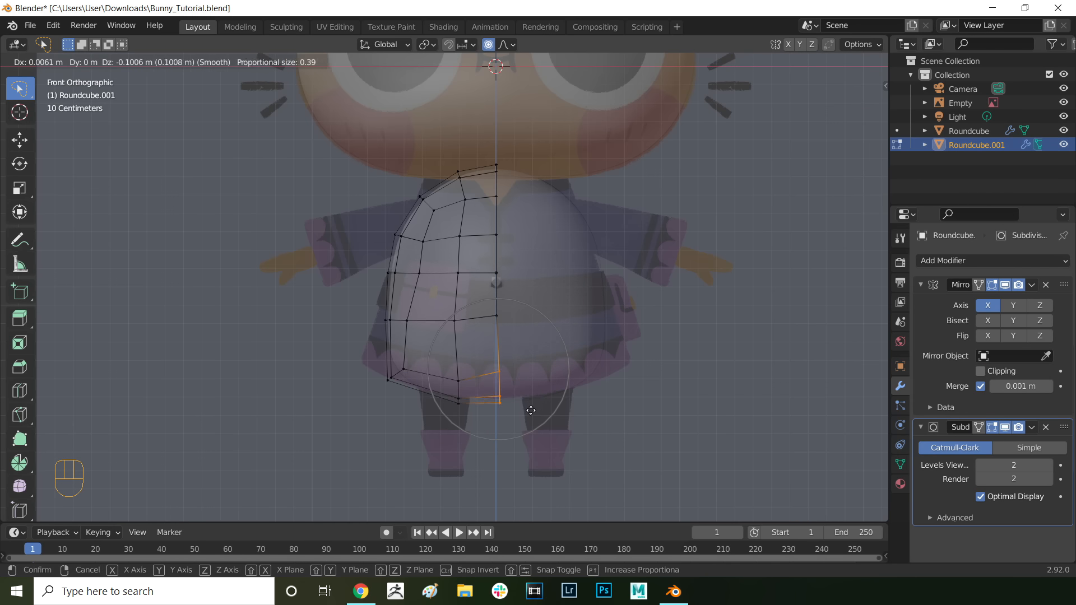
key("Escape")
key("ctrl+z")
left_click(981, 371)
Step: Lower the body's bottom centre vertices to the dress hem and reposition the vertex row below the belt
left_click_drag(521, 344, 521, 405)
key("g")
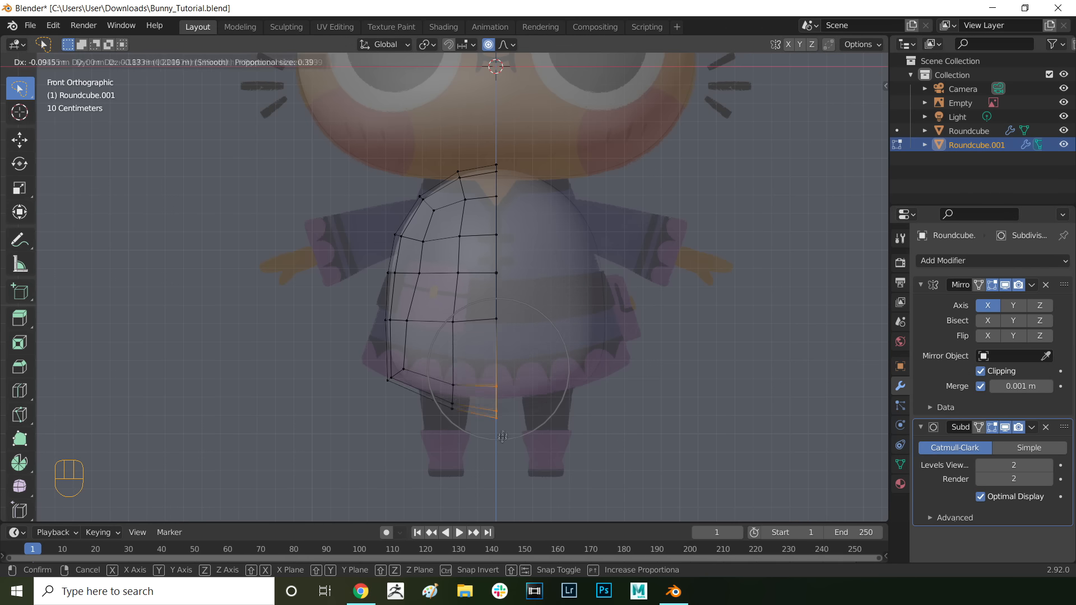
left_click(520, 426)
mouse_move(420, 388)
left_mouse_down()
mouse_move(379, 358)
mouse_move(413, 333)
mouse_move(374, 333)
left_mouse_up()
key("g")
left_click(417, 317)
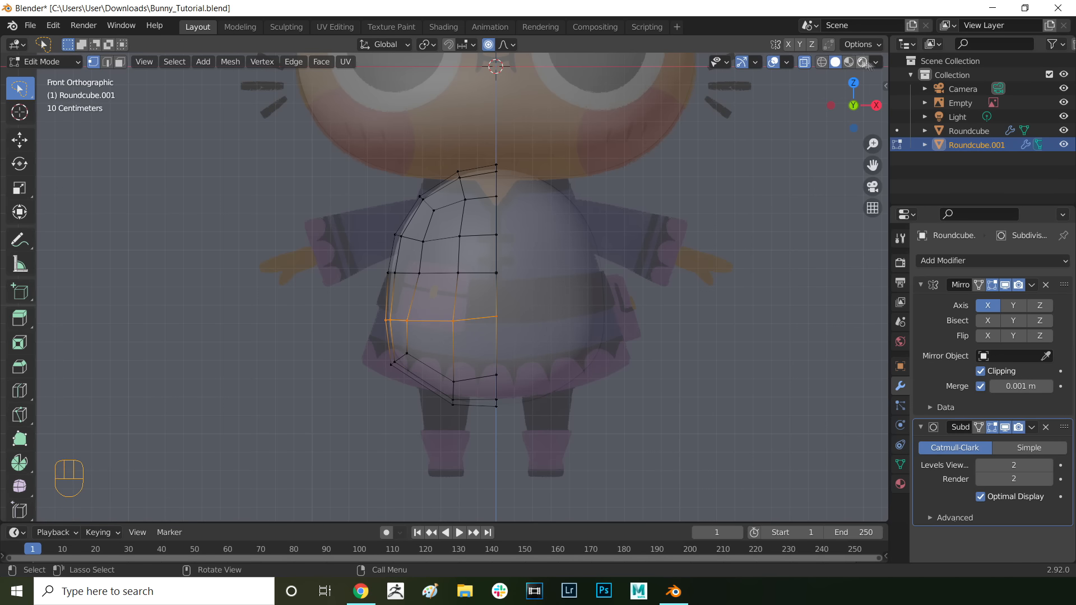
scroll(444, 288, "up", 4)
key("g")
left_click(412, 329)
Step: Adjust the vertex rows at and below the waist to follow the side of the reference dress
mouse_move(315, 263)
left_mouse_down()
mouse_move(318, 238)
mouse_move(337, 274)
left_mouse_up()
key("g")
left_click(387, 328)
left_click_drag(307, 321, 297, 343, "shift")
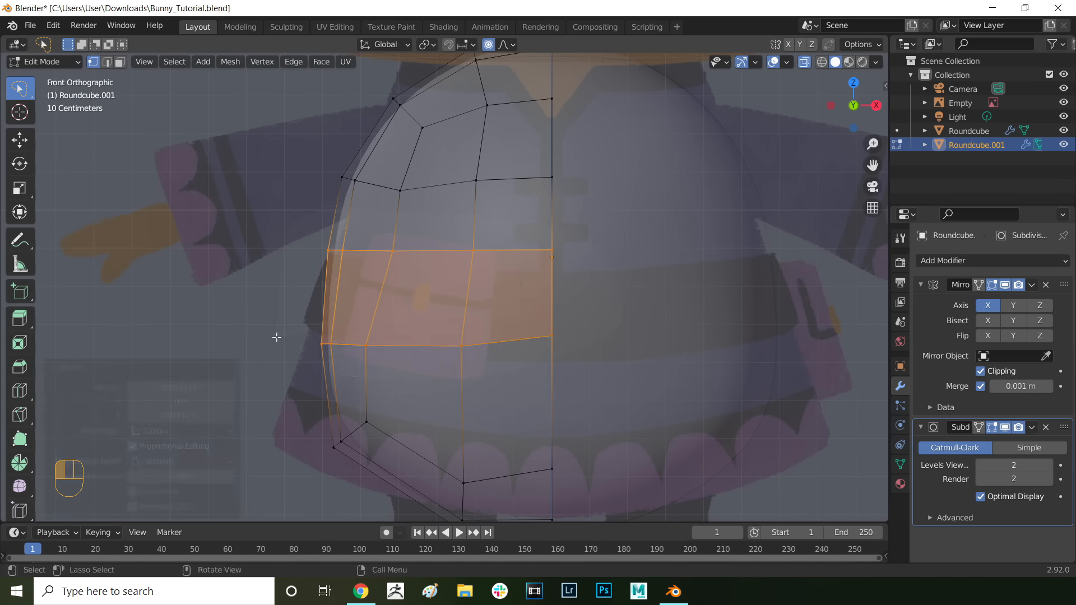
key("g")
left_click(353, 340)
Step: Reposition the inner chest vertex and the front vertex just above the hem to even out the mesh
scroll(364, 292, "down", 1)
mouse_move(377, 175)
left_mouse_down()
mouse_move(360, 227)
mouse_move(388, 218)
left_mouse_up()
key("g")
left_click(403, 219)
left_click(460, 450)
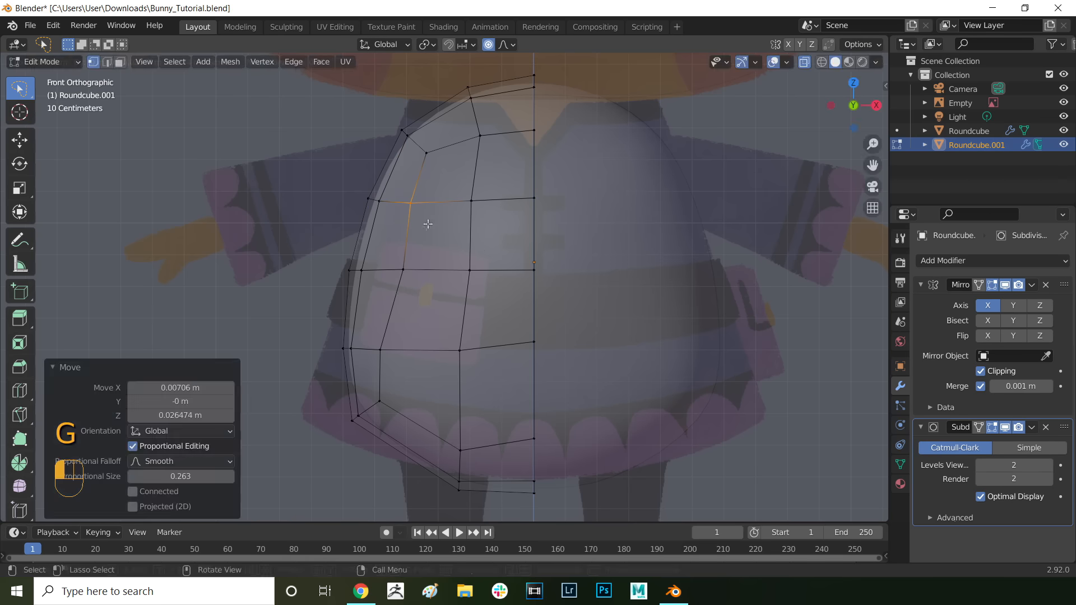
key("g")
left_click(496, 445)
Step: Even out the spacing of the front vertices at the chest and waist and on the lower centre line
left_click(483, 211)
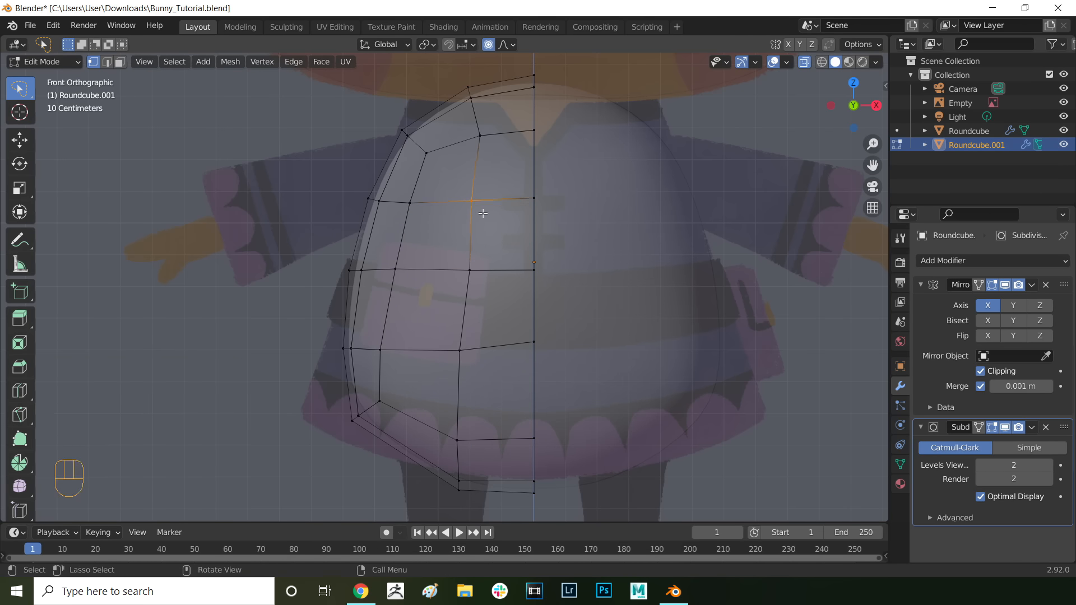
key("g")
left_click(486, 210)
left_click(480, 279)
key("g")
left_click(478, 281)
left_click(564, 354)
key("g")
left_click(564, 368)
Step: From the side, scale the body's upper vertices to about 0.906 along Y with a larger proportional editing radius
scroll(561, 359, "down", 3)
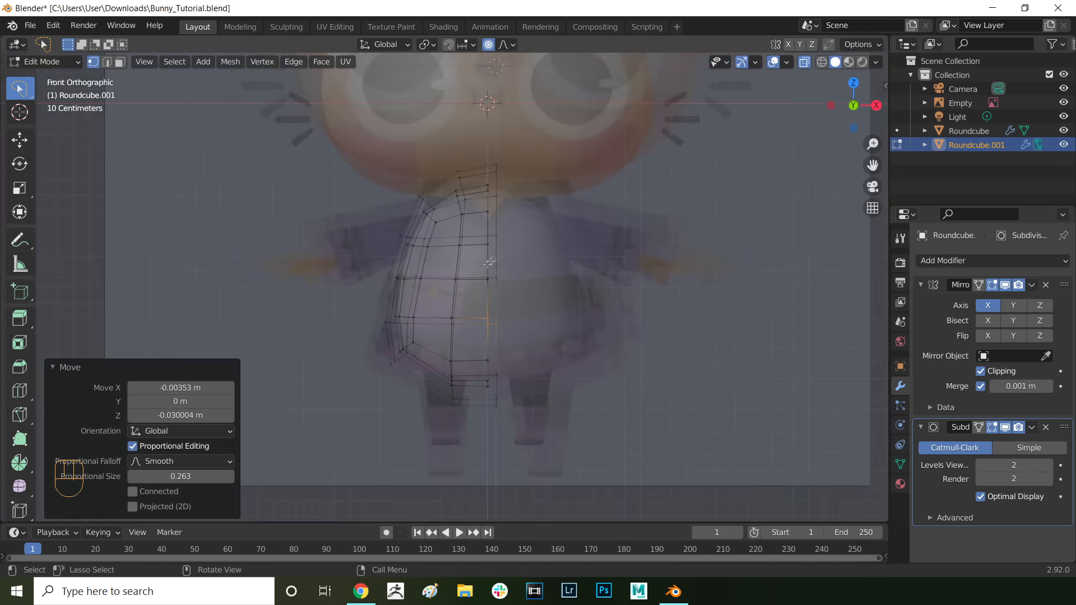
middle_click_drag(426, 250, 536, 247)
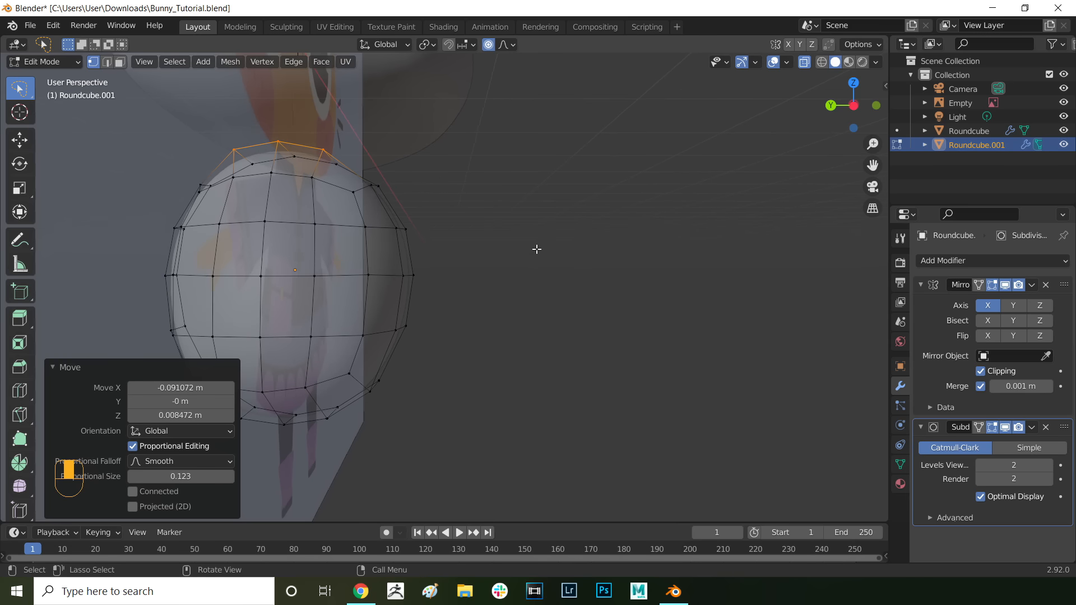
scroll(449, 306, "down", 2)
mouse_move(440, 263)
middle_mouse_down()
mouse_move(529, 257)
mouse_move(452, 267)
mouse_move(460, 265)
middle_mouse_up()
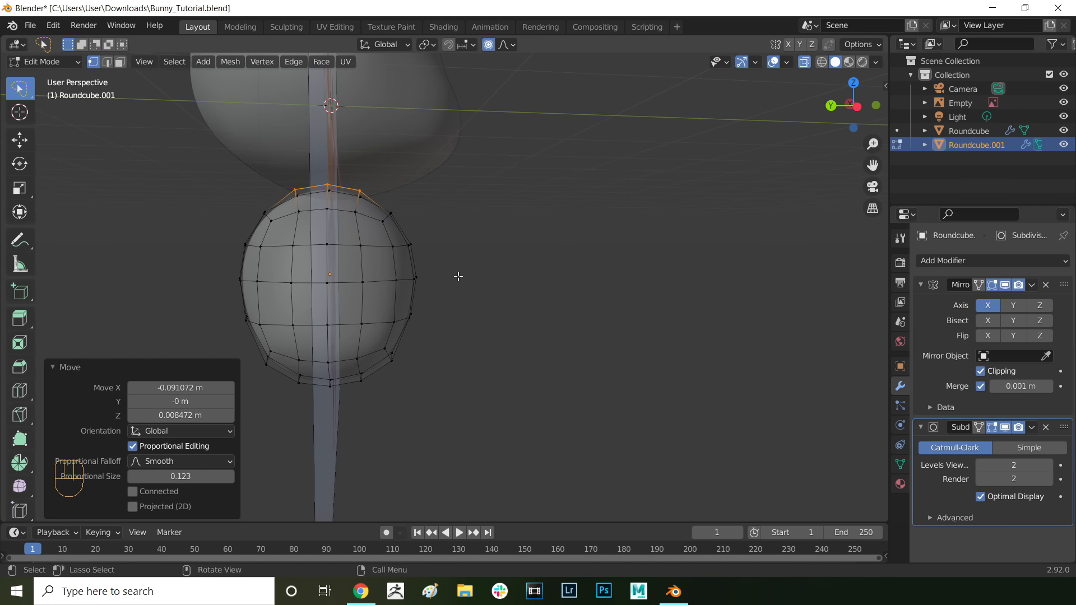
left_click_drag(288, 170, 429, 175)
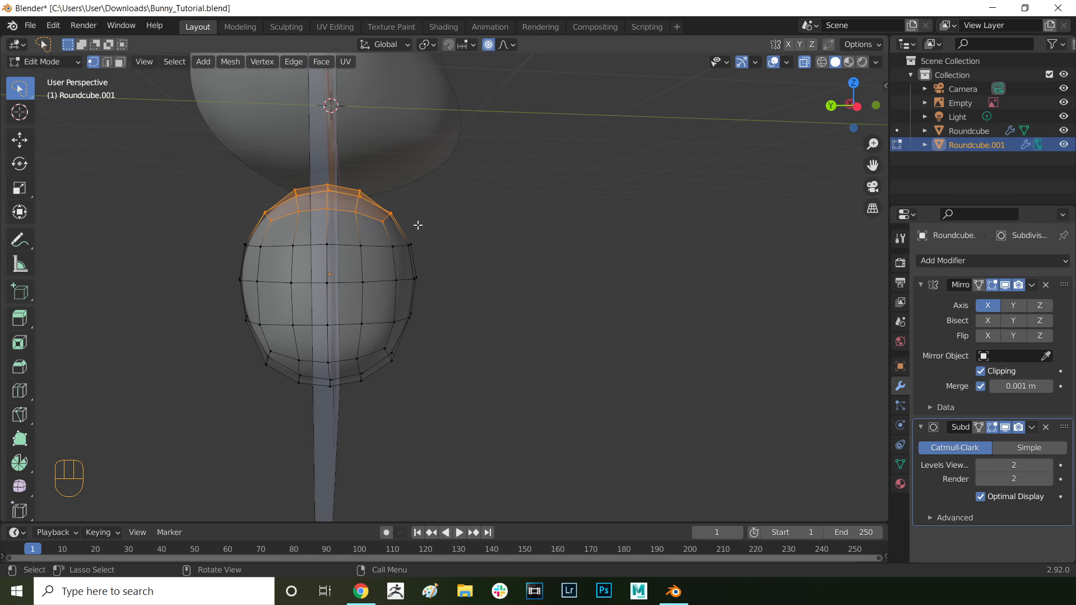
key("s")
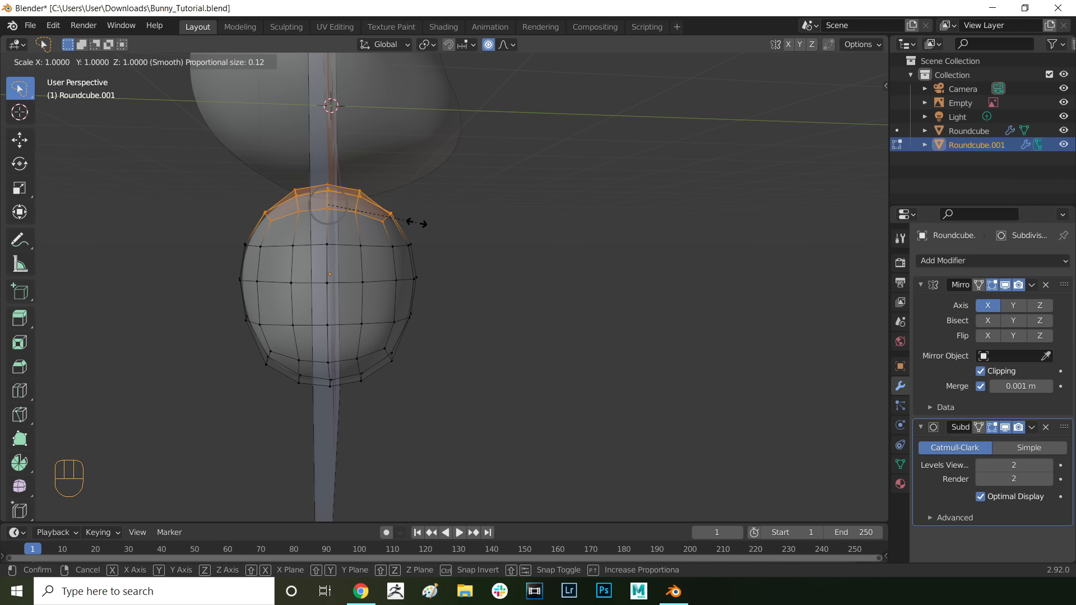
key("y")
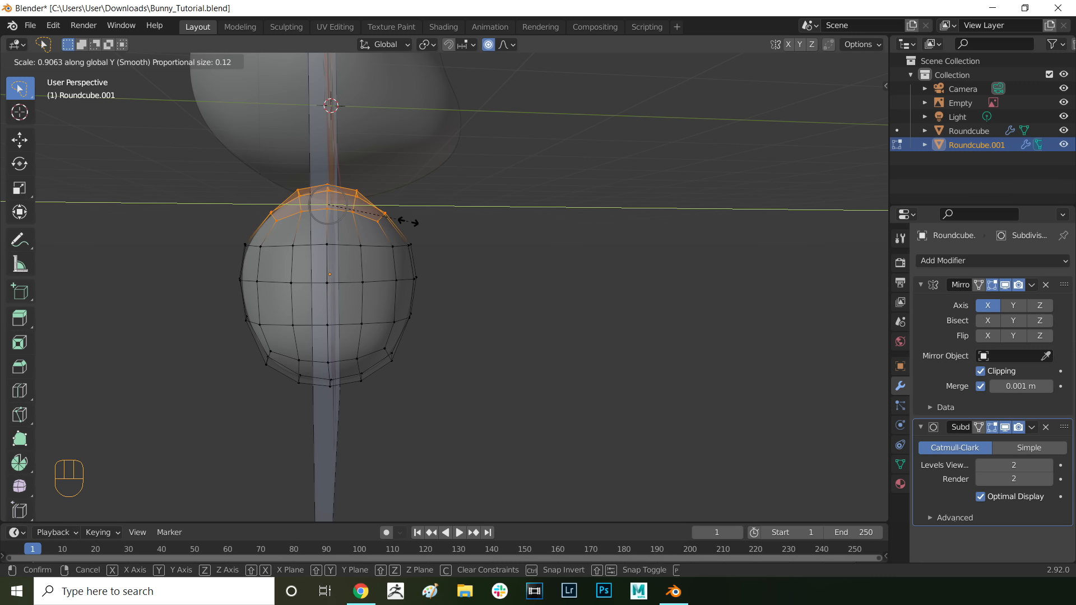
scroll(408, 222, "down", 20)
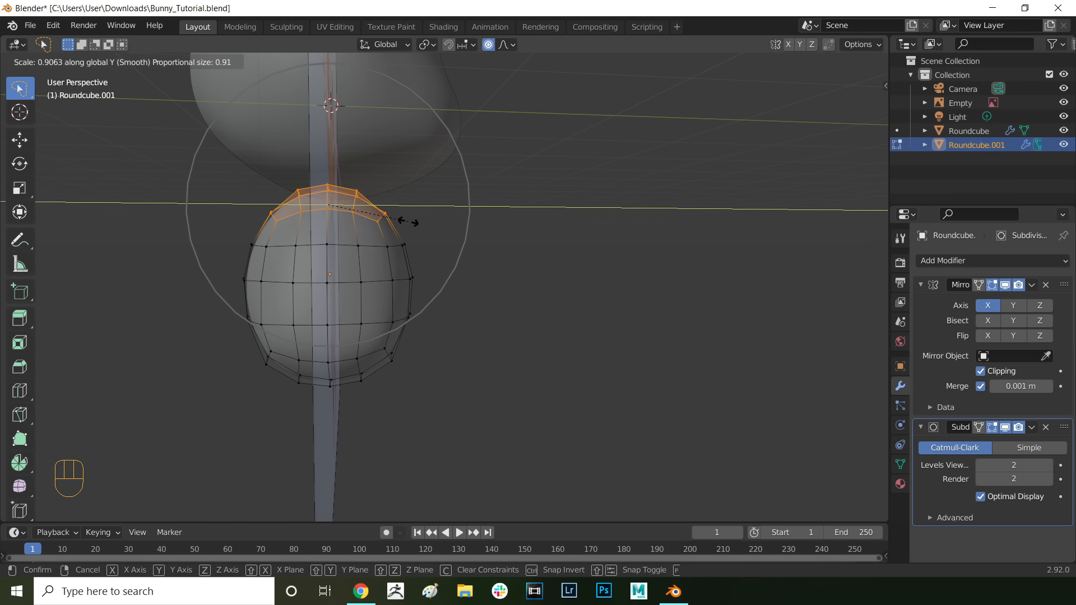
scroll(407, 231, "up", 5)
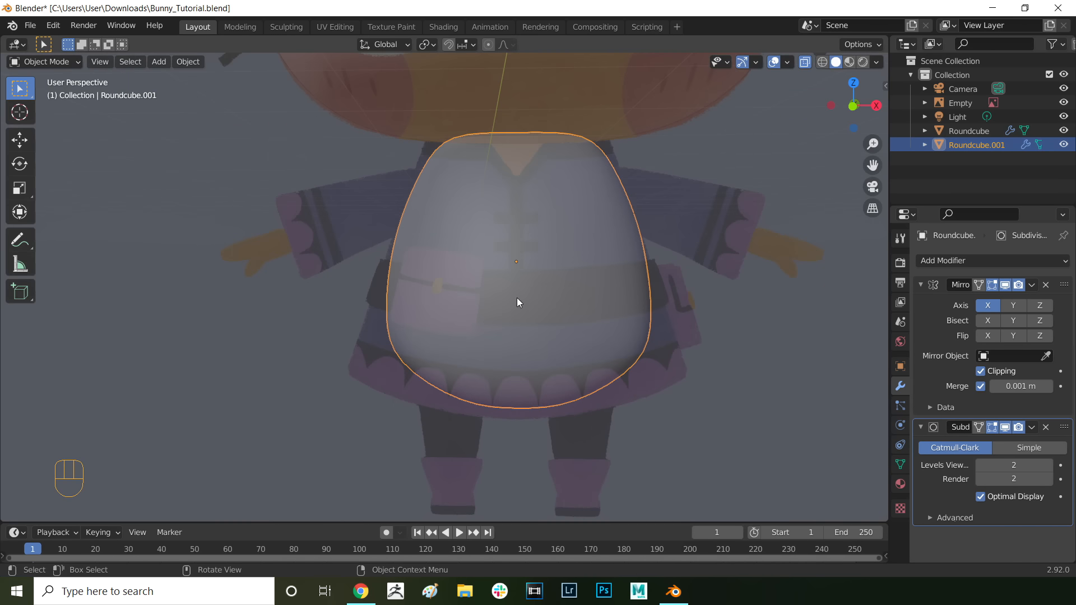
Step: Set the body's Subdivision Surface viewport level to 1 and apply the modifier
left_click(466, 355)
left_click(451, 274)
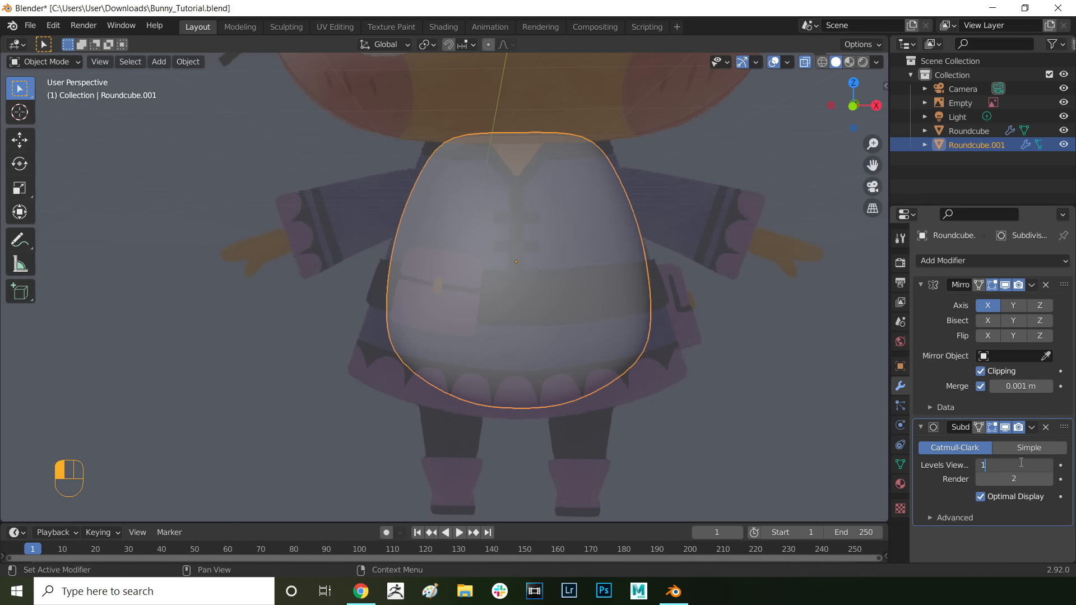
key("Return")
left_click(1031, 427)
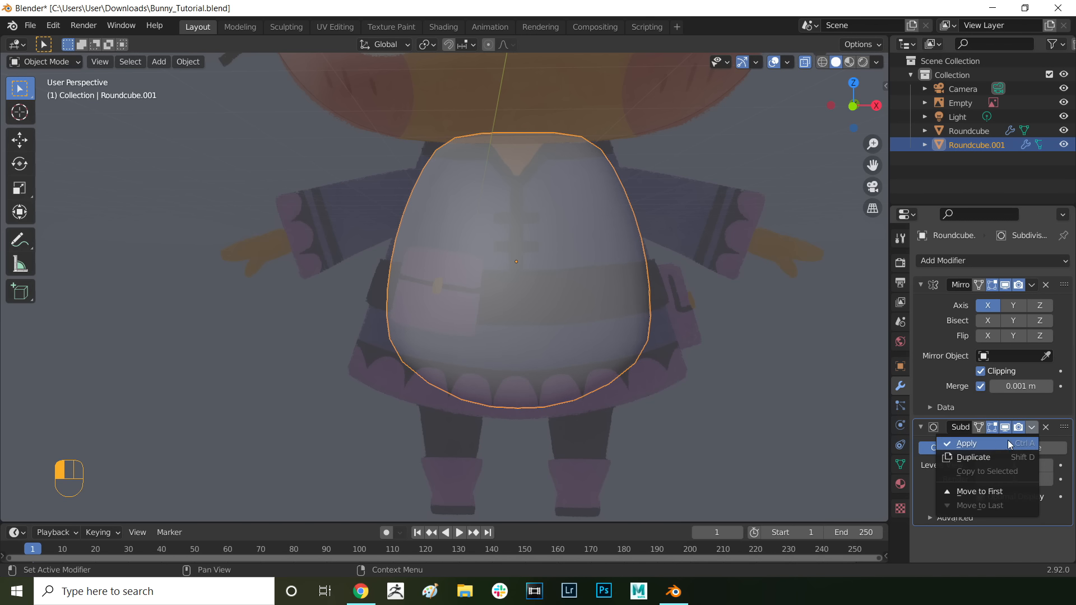
left_click(996, 443)
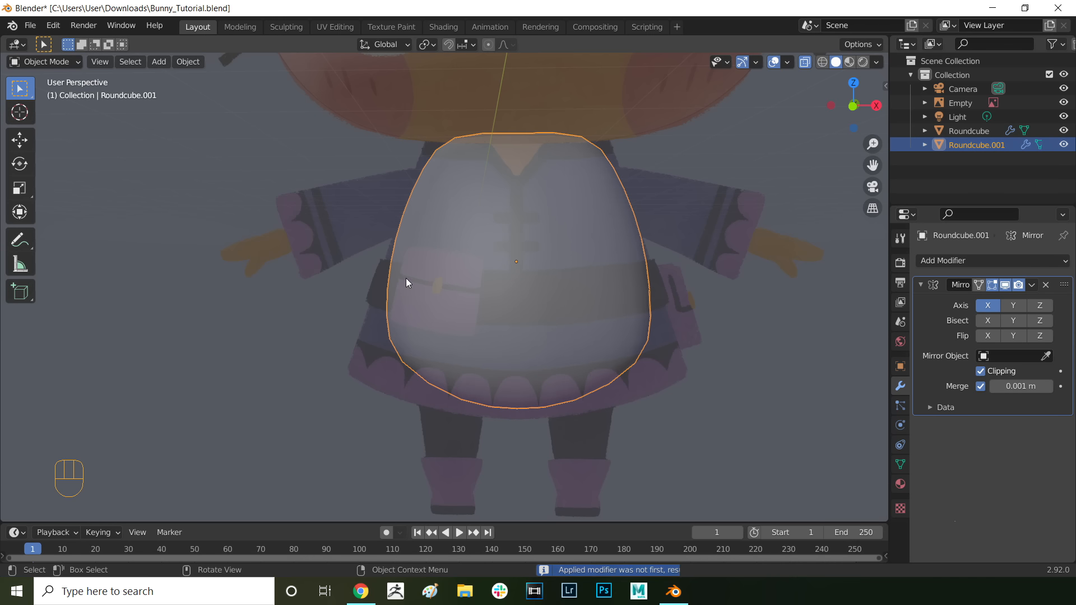
Step: Check the applied mesh in Edit Mode and add a new Subdivision Surface modifier with viewport level 2
key("Tab")
left_click(525, 271)
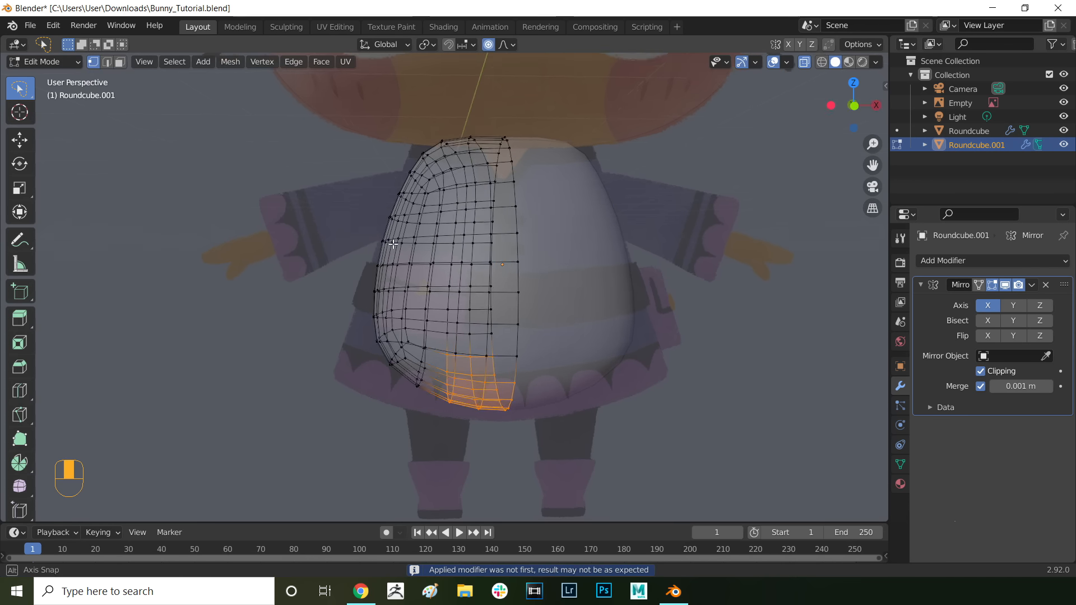
key("Tab")
left_click(989, 261)
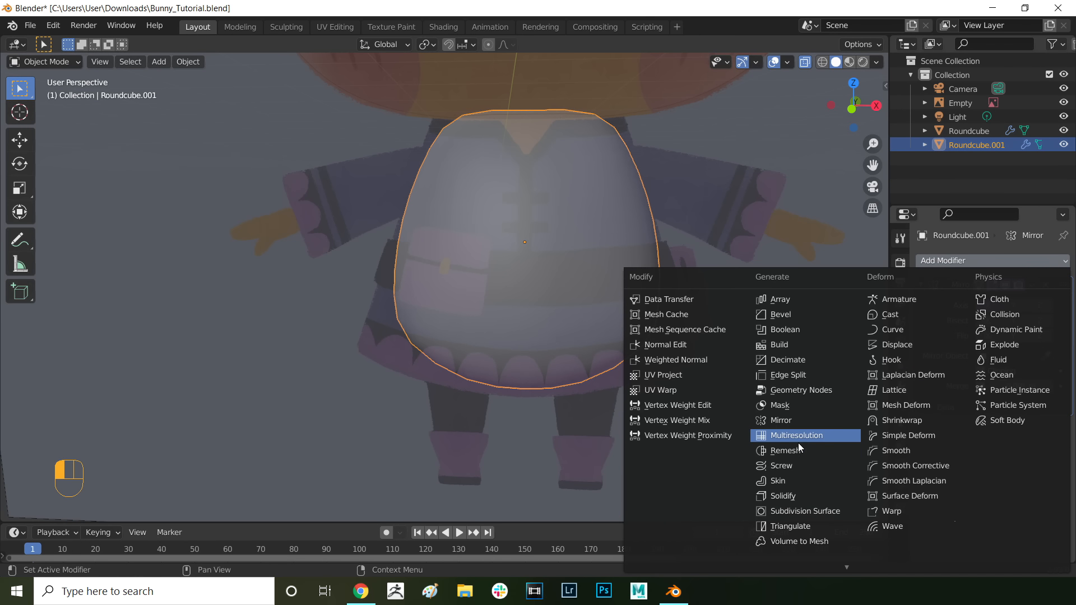
left_click(784, 510)
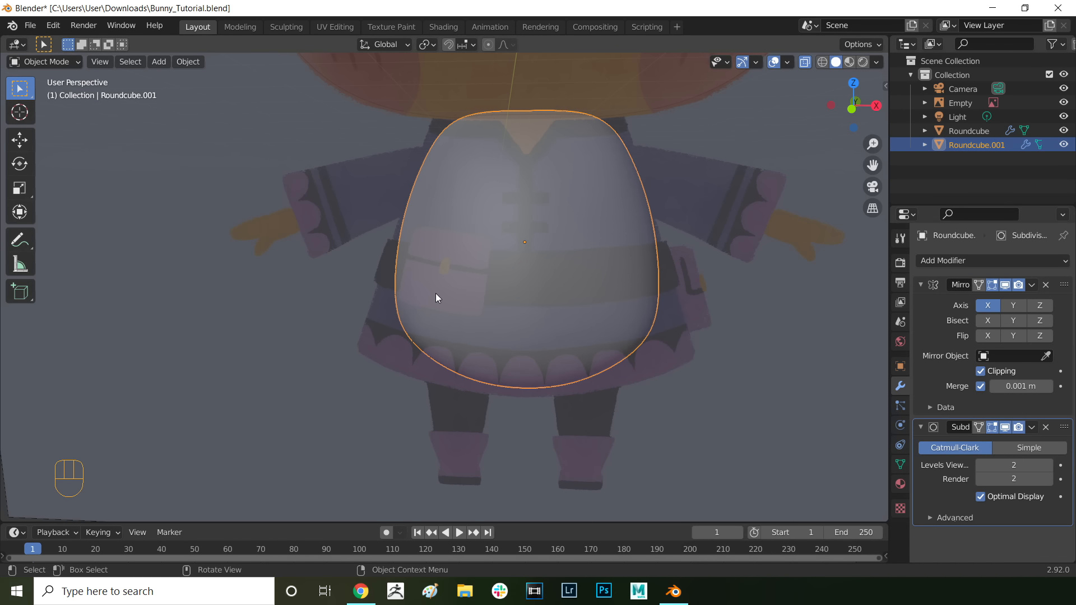
Step: Enter Edit Mode on the body and examine its denser mesh against the reference from above
key("Tab")
left_click(508, 294)
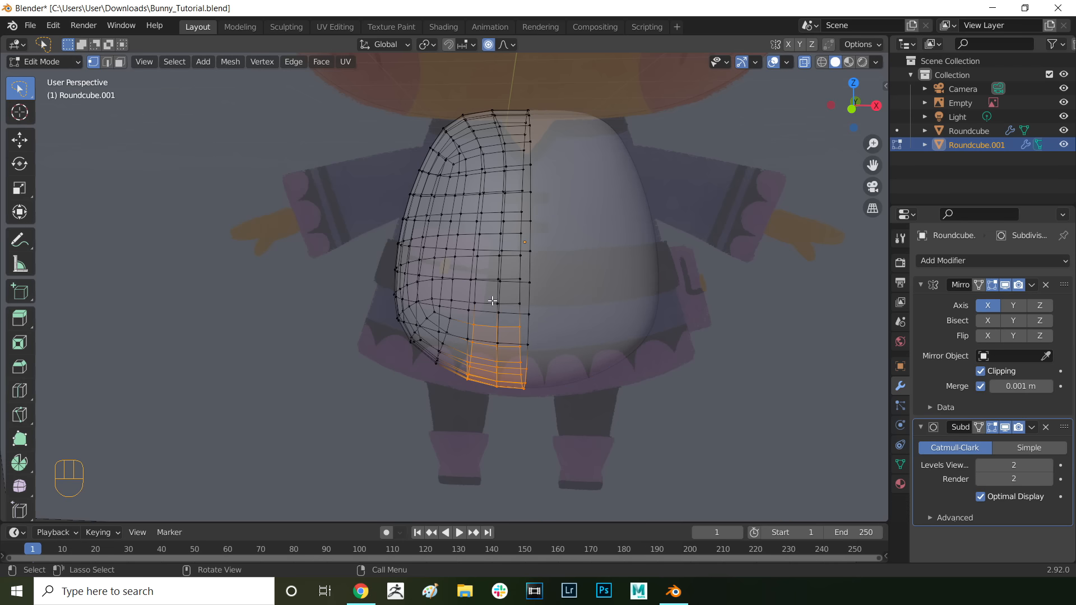
middle_click_drag(468, 347, 465, 353)
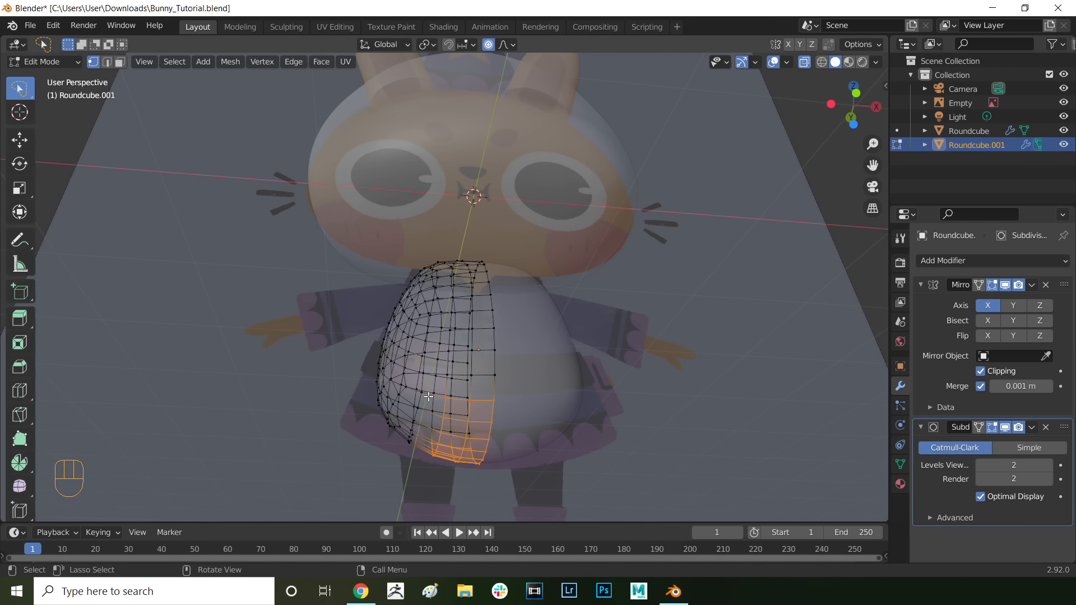
Step: Delete the selected vertex on the underside of the body to open a hole for the leg
middle_click_drag(428, 396, 530, 285)
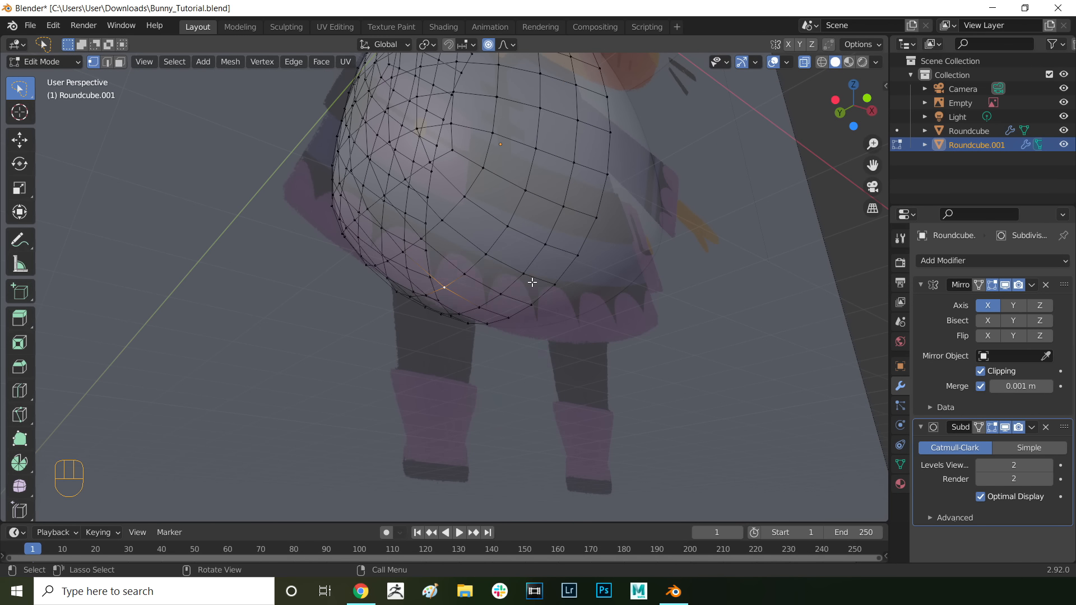
key("x")
left_click(523, 281)
Step: Select the edge loop around the leg hole and make it circular with LoopTools Circle
middle_click_drag(456, 283, 425, 246)
scroll(425, 246, "up", 4)
left_click(477, 251, "alt")
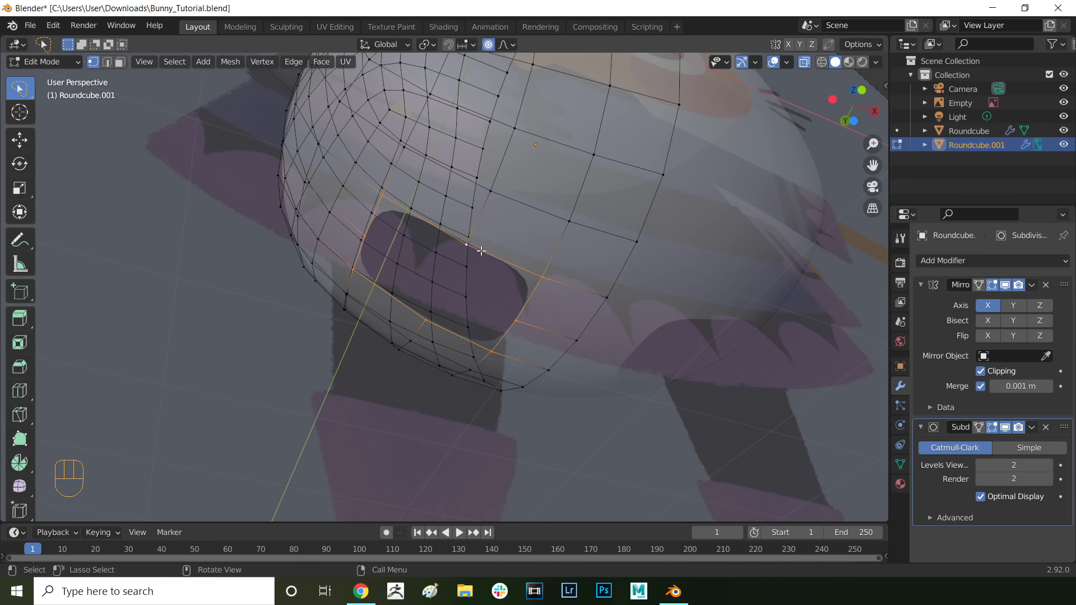
right_click(481, 250)
mouse_move(463, 224)
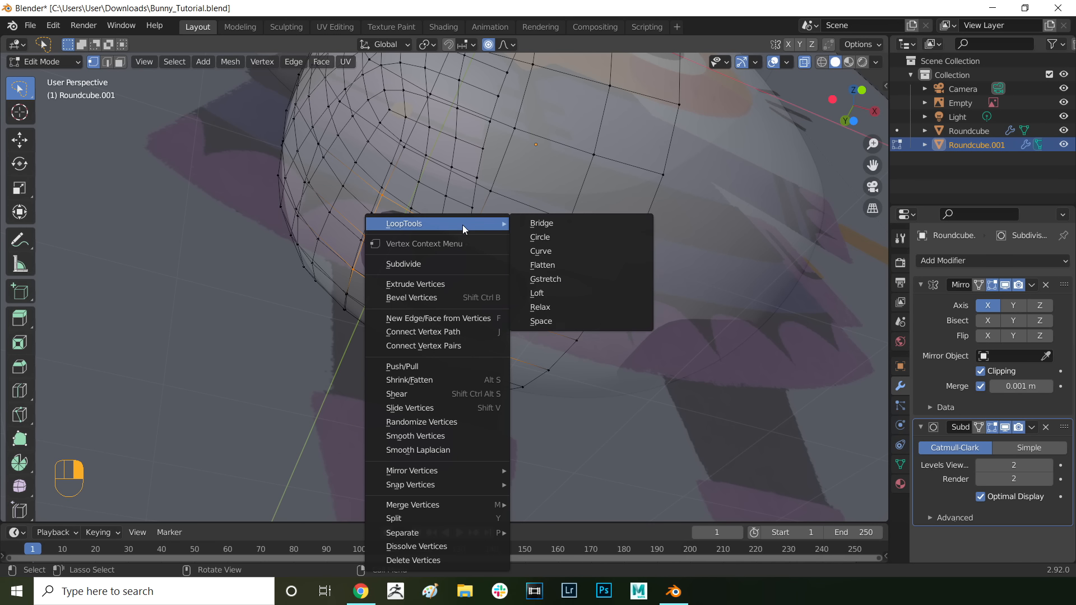
left_click(567, 238)
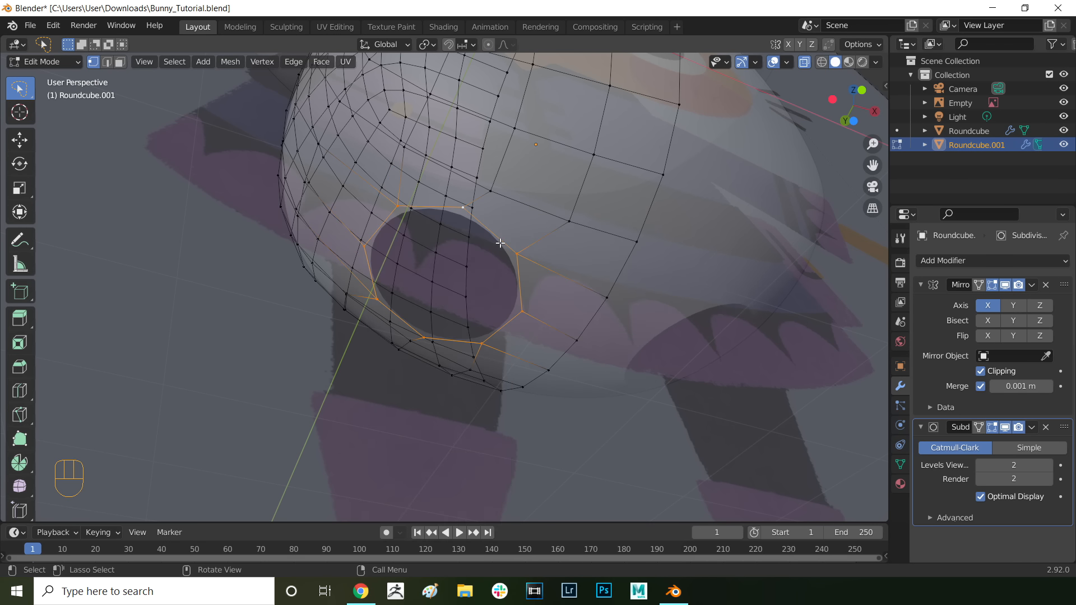
Step: Rotate the leg opening about 6.35° in the underside view and about -6.64° in the front view
key("r")
left_click(504, 254)
middle_click_drag(505, 253, 488, 298)
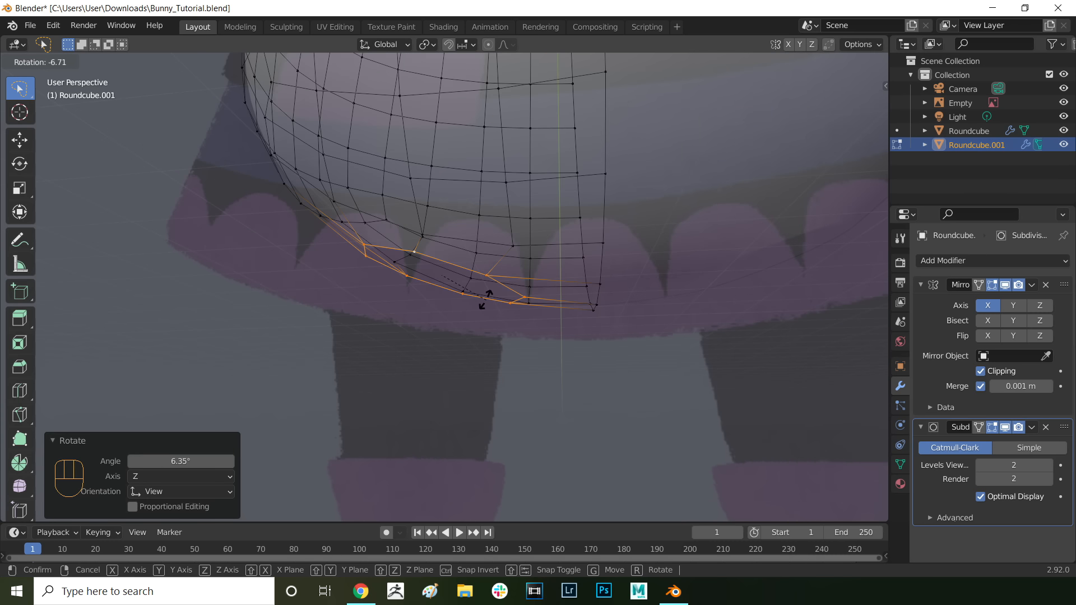
key("r")
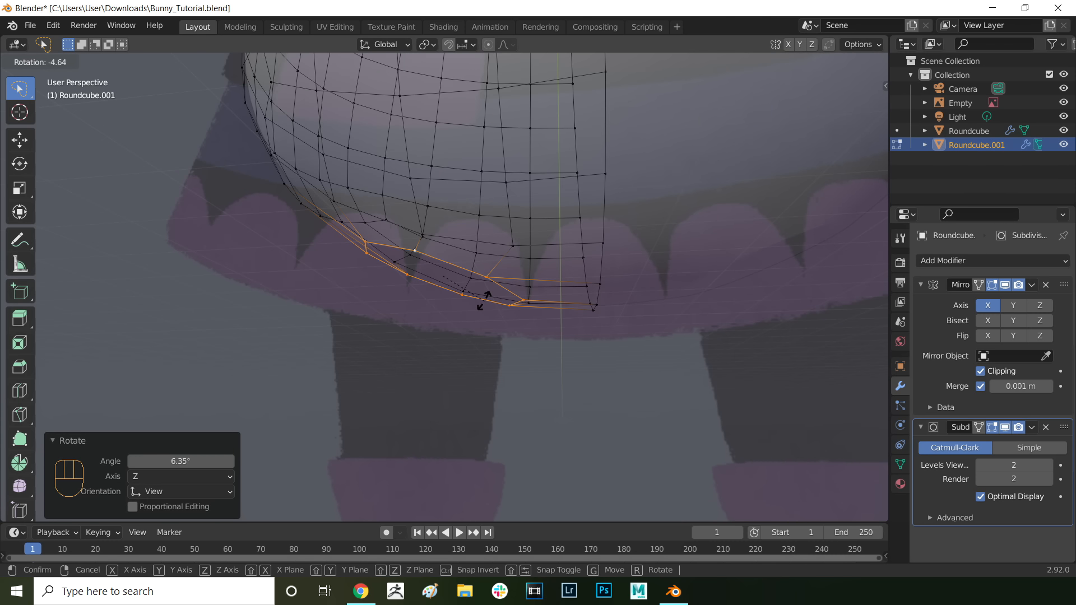
left_click(487, 300)
Step: Extrude the leg opening about 0.086 m down along Z and rotate the new ring about -13.1° to level it
scroll(450, 319, "down", 3)
middle_click_drag(449, 320, 388, 314)
scroll(460, 347, "up", 2)
key("e")
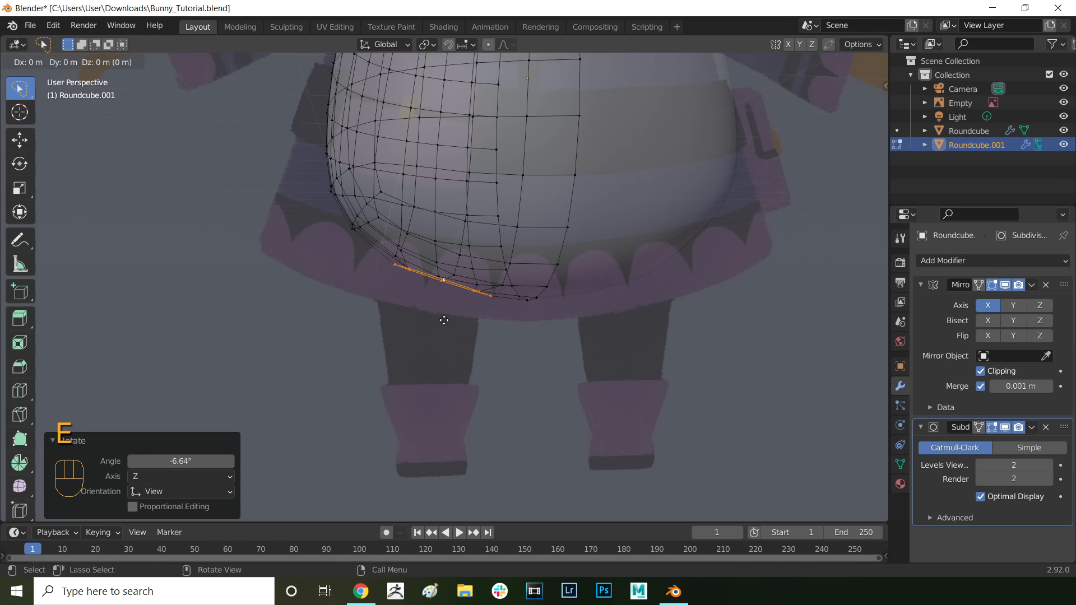
key("z")
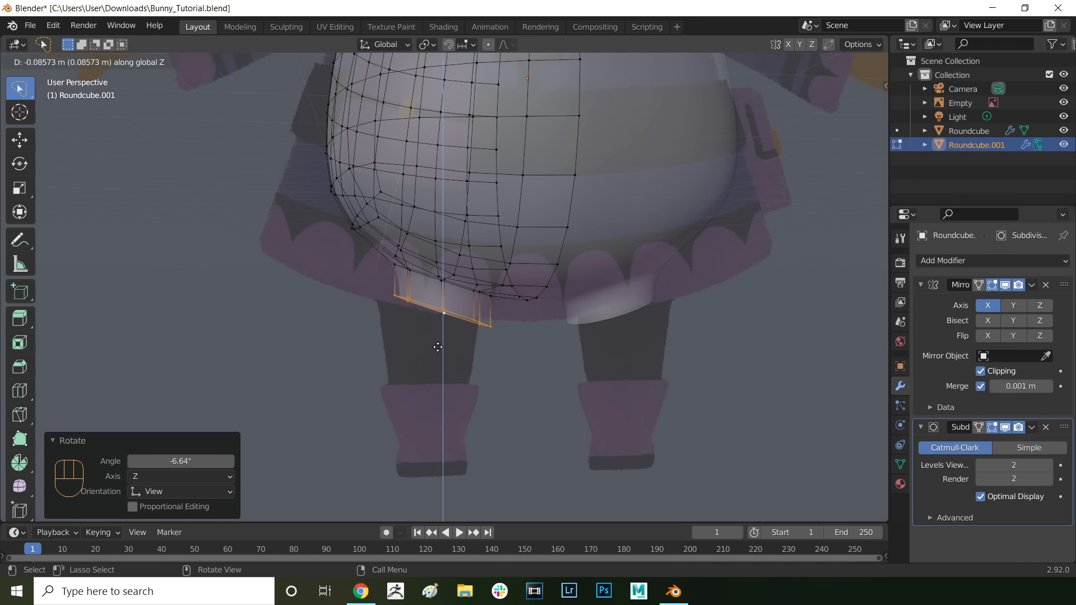
left_click(439, 343)
middle_click_drag(438, 344, 450, 366)
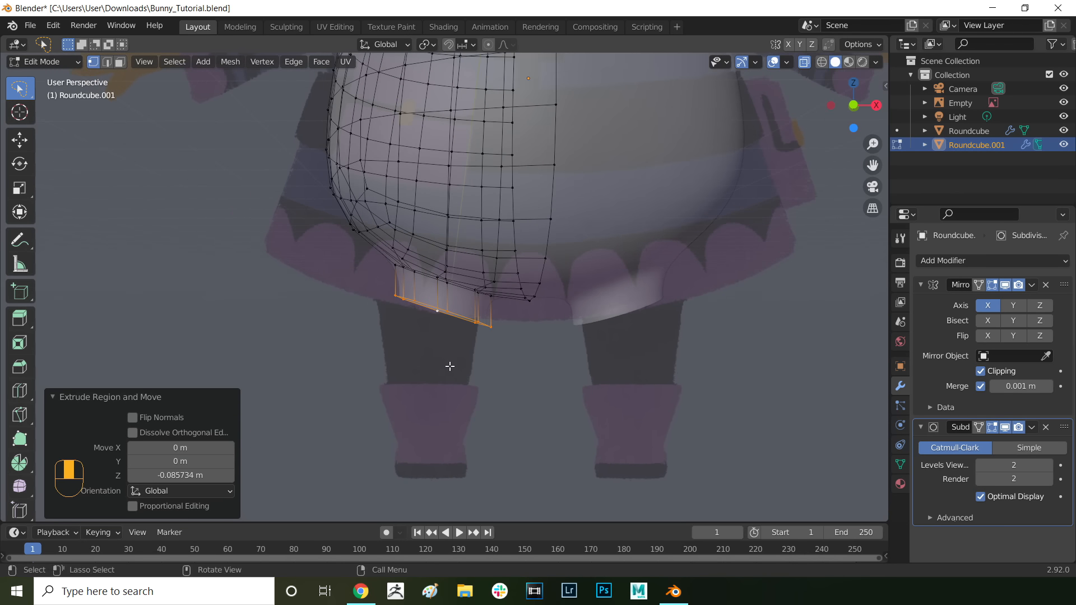
key("r")
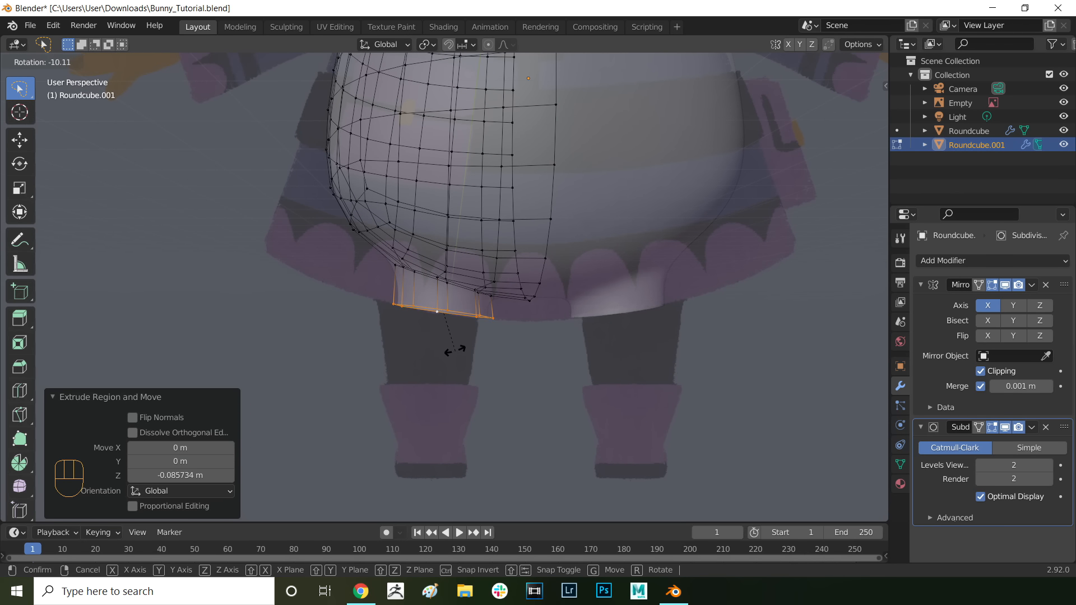
left_click(454, 341)
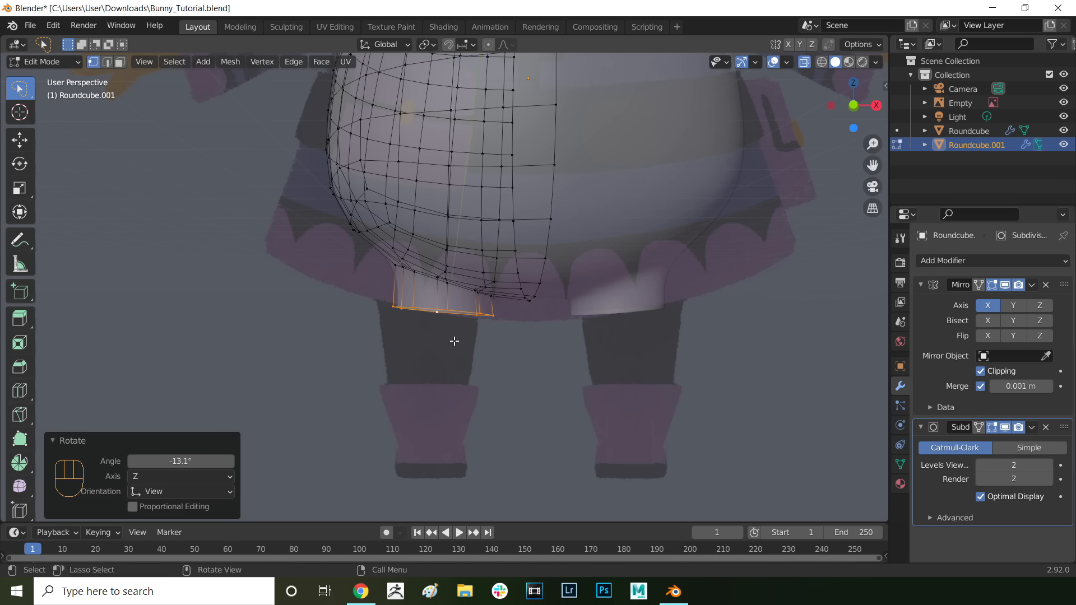
Step: Extrude the leg down along Z to the foot in four segments, the first three about 0.11, 0.093 and 0.096 m long
key("e")
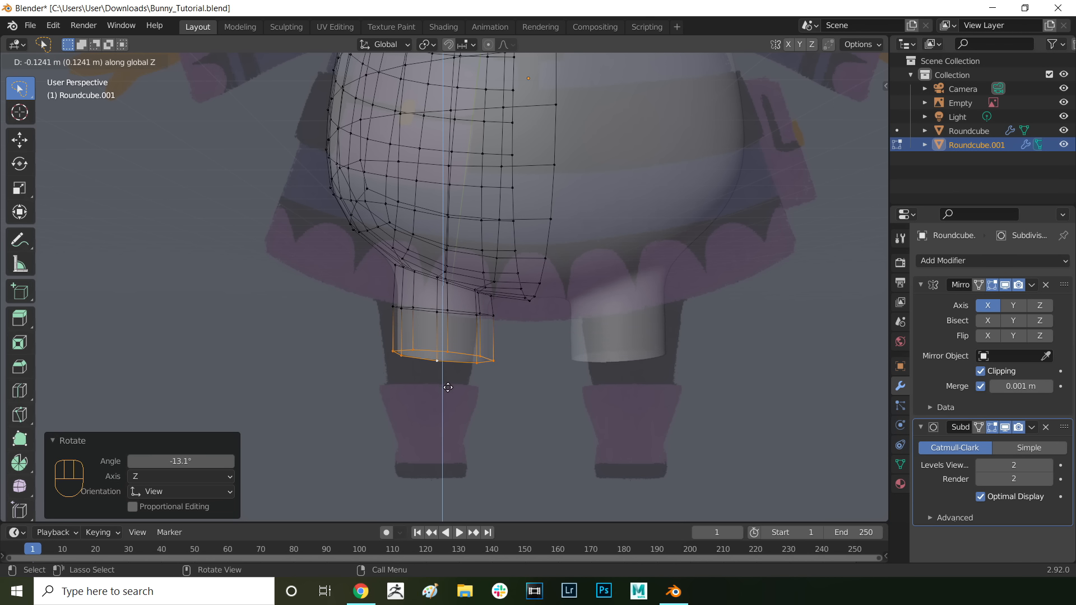
left_click(448, 381)
mouse_move(346, 349)
middle_mouse_down()
mouse_move(406, 343)
mouse_move(347, 338)
middle_mouse_up()
key("e")
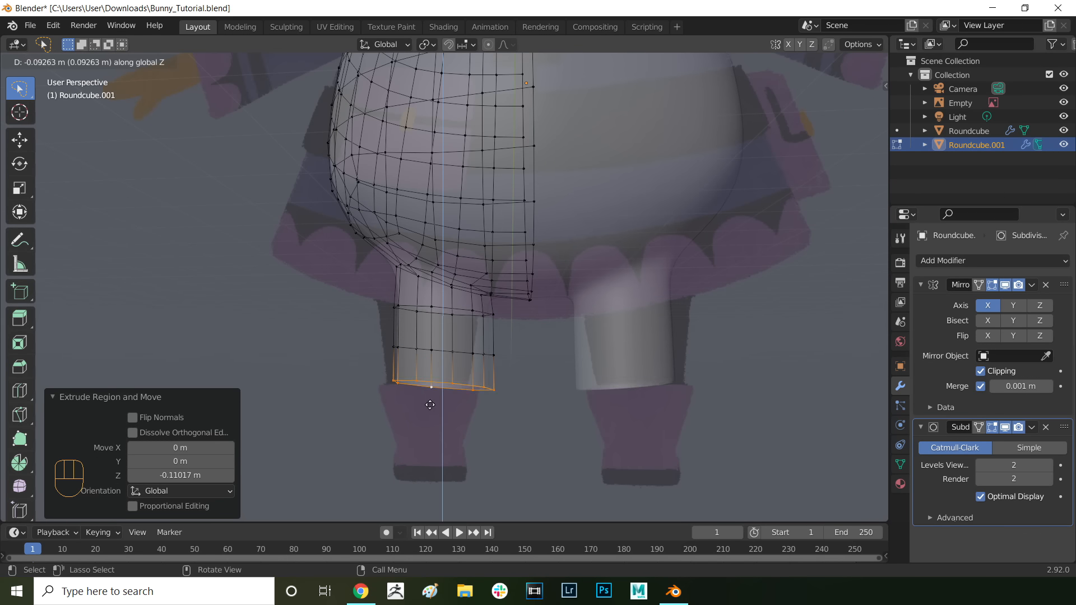
left_click(430, 404)
middle_click_drag(430, 404, 413, 379)
key("e")
key("z")
left_click(411, 415)
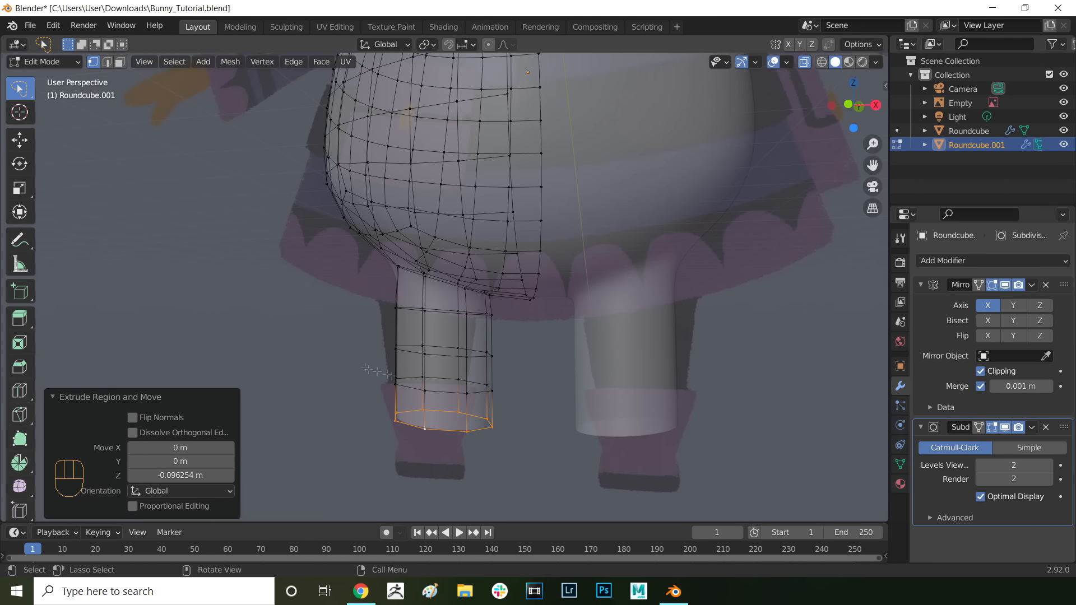
key("e")
key("z")
Step: In front view, flatten the three slanted leg rings one by one by scaling each to 0 along Z
key("s")
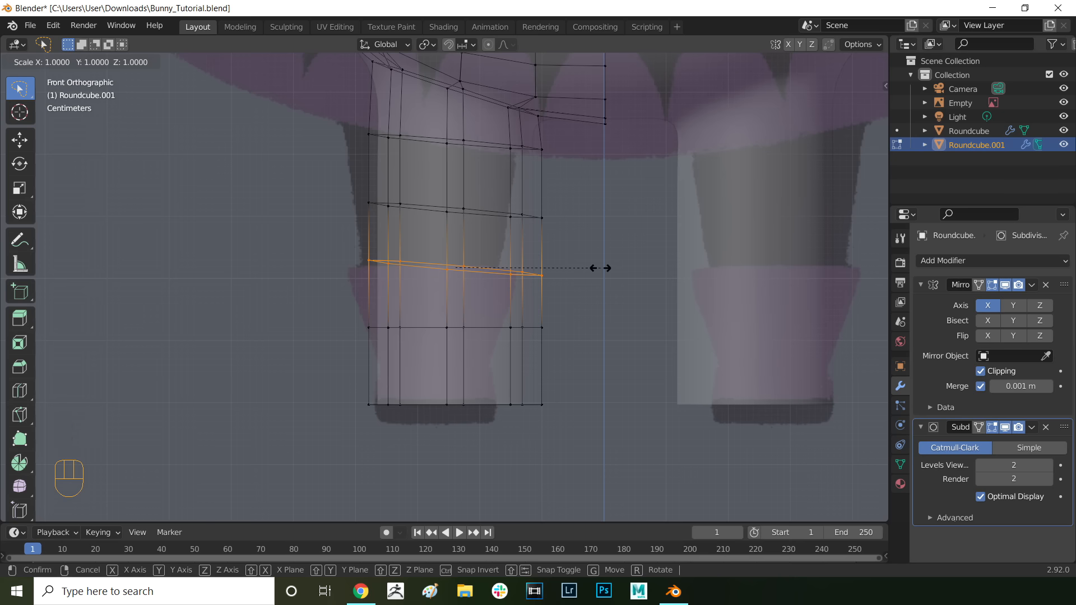
key("z")
key("0")
key("Return")
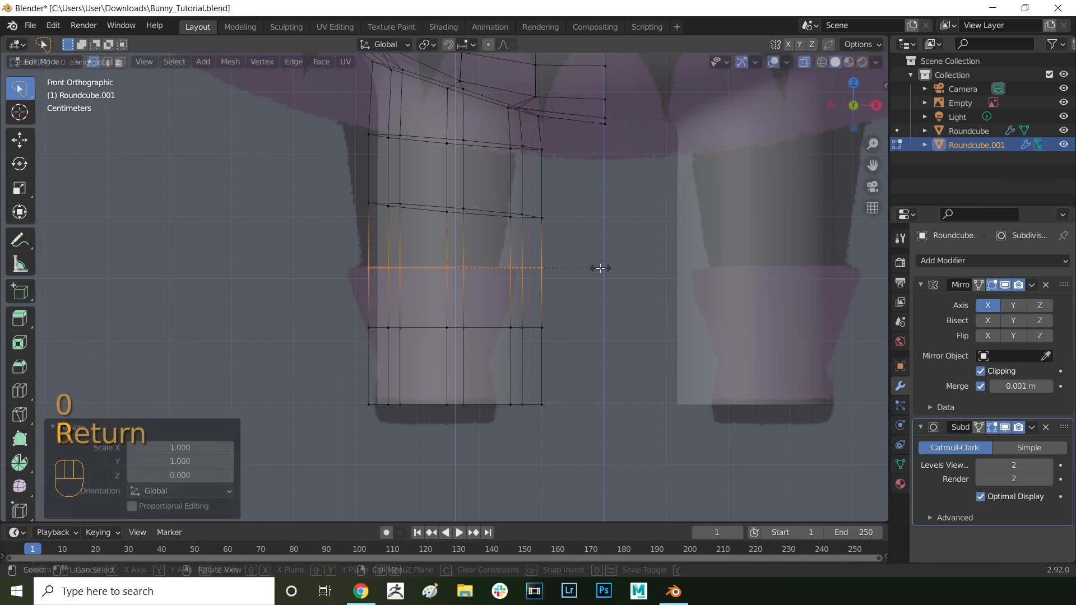
left_click(403, 206, "alt")
key("s")
key("z")
key("0")
key("Return")
mouse_move(367, 124)
left_mouse_down()
mouse_move(367, 171)
mouse_move(560, 137)
left_mouse_up()
key("s")
key("z")
key("0")
key("Return")
Step: Taper the leg by scaling its lowest ring to about 0.494 with proportional editing at a size of about 0.62
left_click(475, 396, "alt")
key("Escape")
left_click(475, 394)
mouse_move(378, 379)
left_mouse_down()
mouse_move(576, 435)
mouse_move(599, 362)
left_mouse_up()
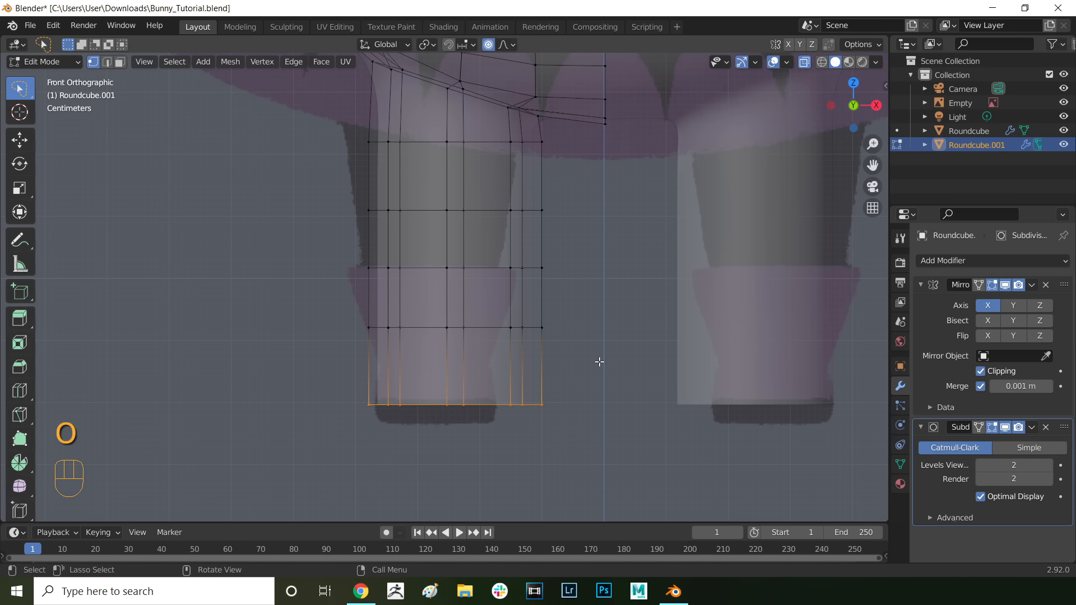
key("s")
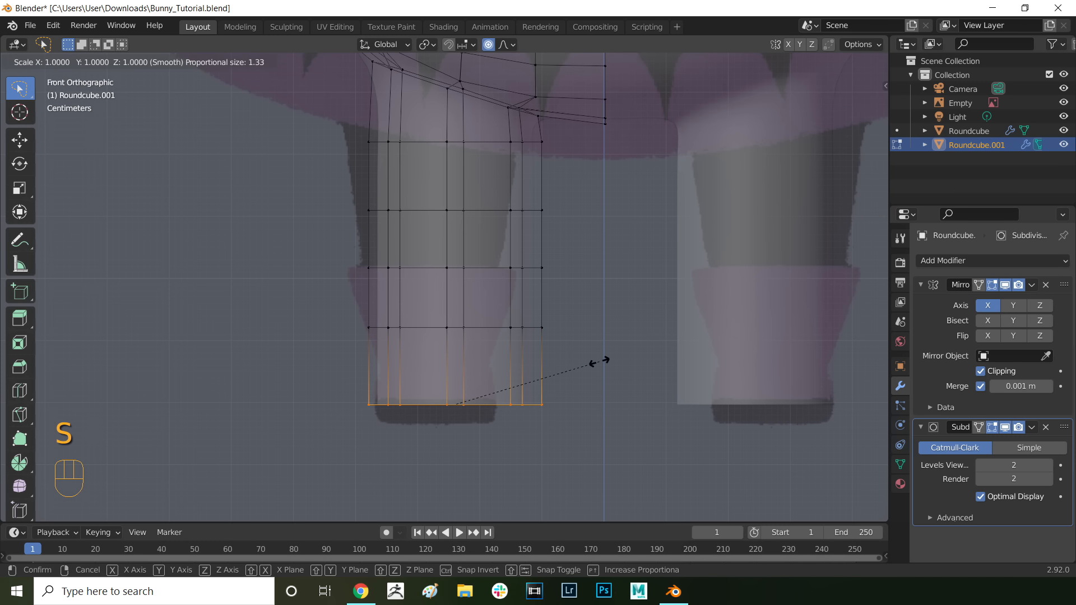
scroll(482, 330, "down", 3)
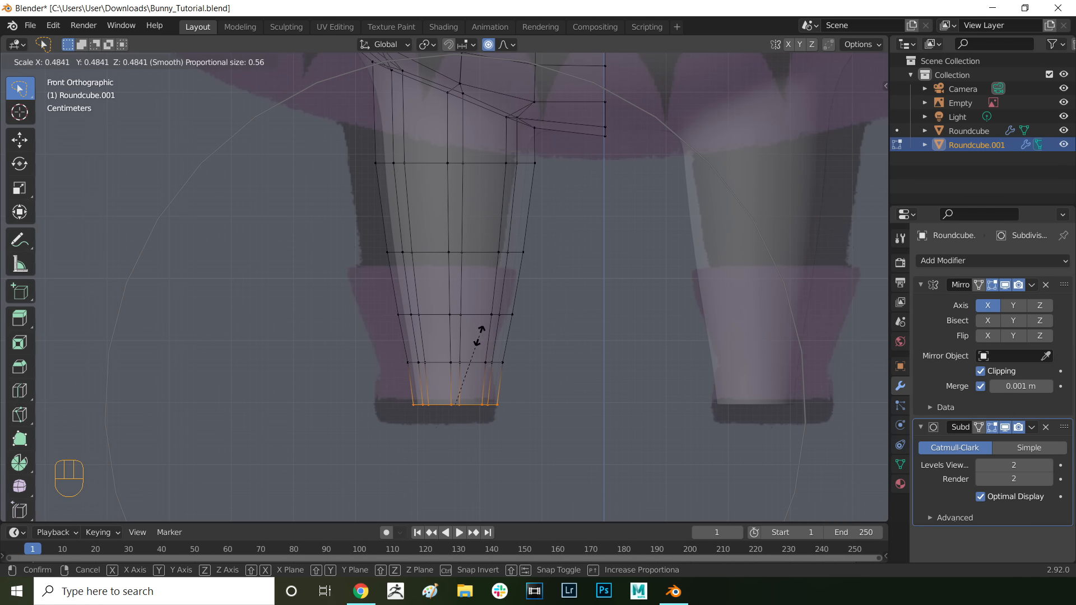
scroll(479, 334, "down", 1)
left_click(478, 335)
Step: Move the lowest leg ring about -0.039 m in X and -0.021 m in Z with proportional size 1.95 to match the reference
key("g")
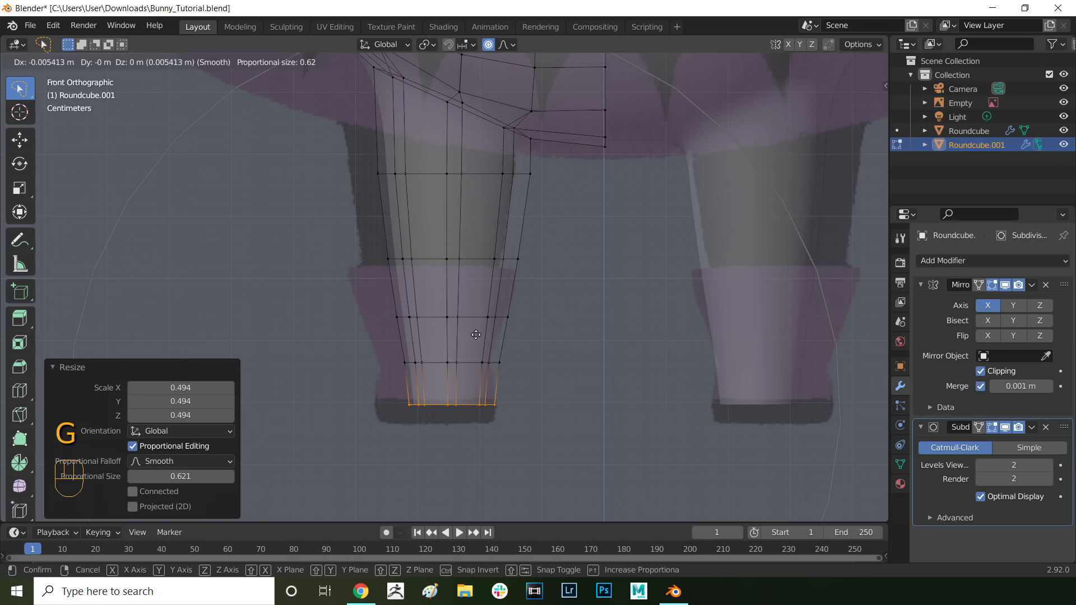
scroll(468, 335, "down", 7)
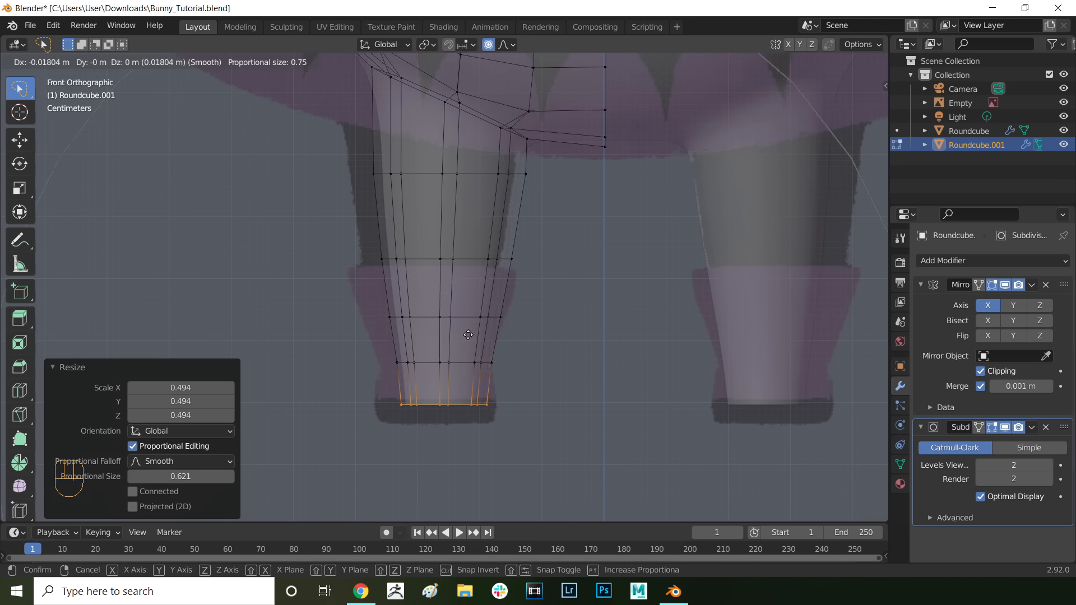
scroll(466, 336, "down", 5)
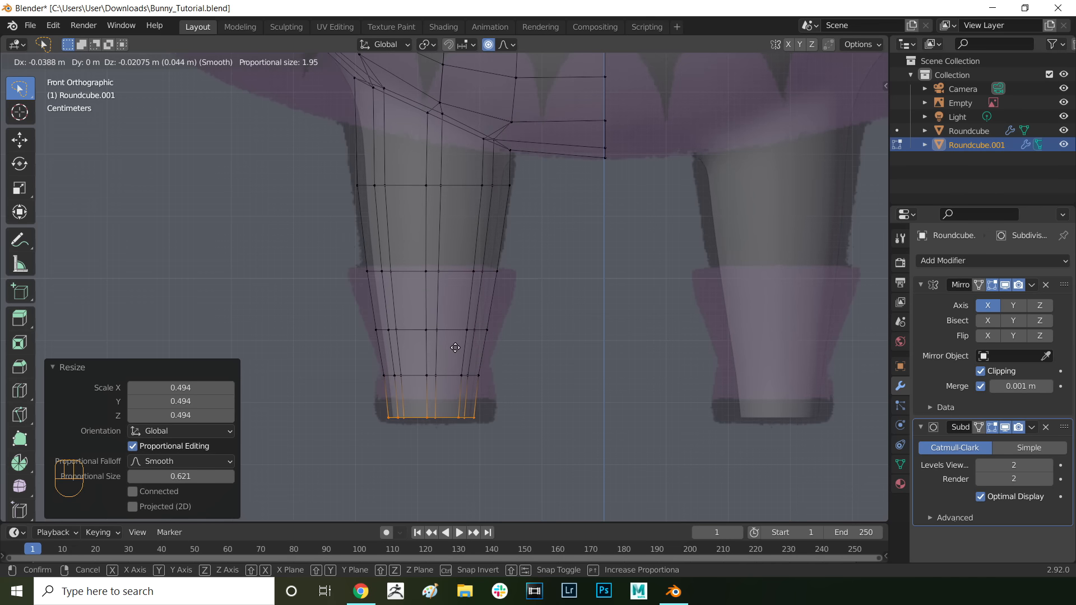
Step: Close the bottom of the leg by extruding its open edge loop and merging the new vertices at center
middle_click_drag(420, 348, 429, 368)
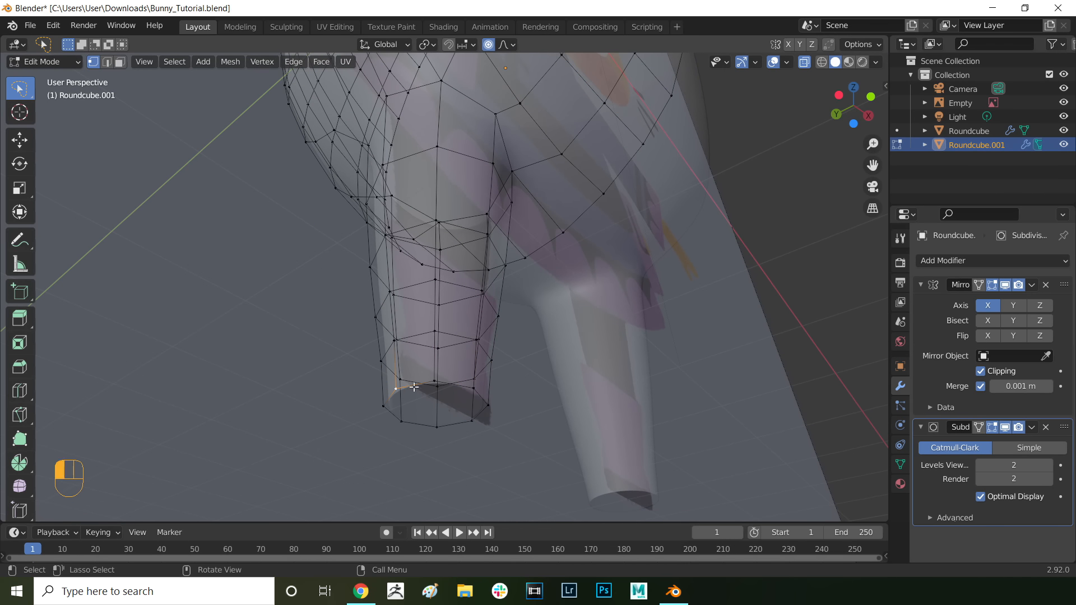
key("e")
left_click(414, 390)
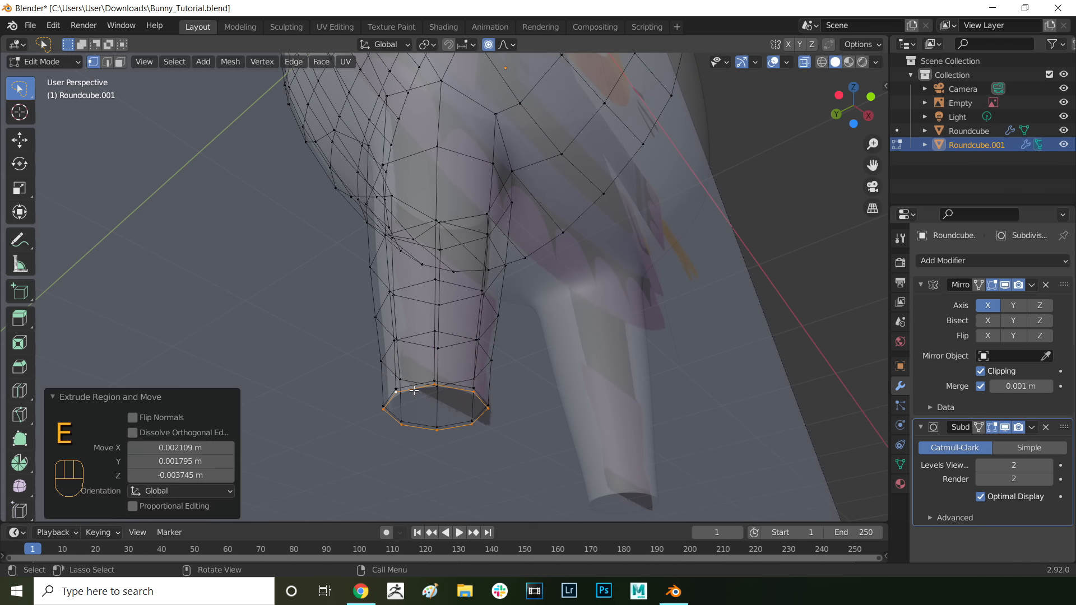
key("m")
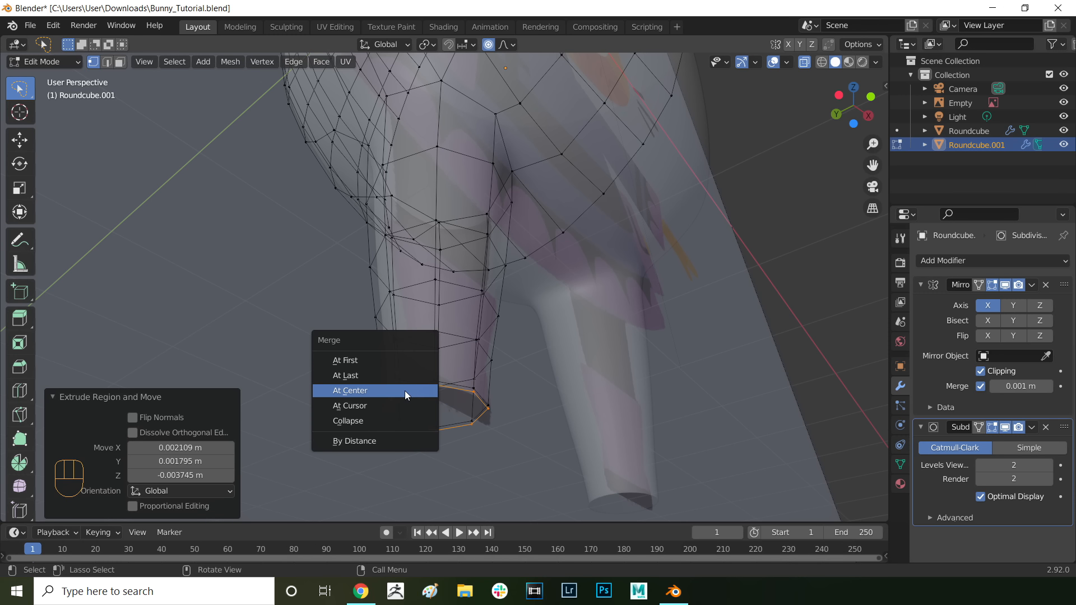
left_click(405, 391)
Step: Extrude the lower leg's faces and scale them to about 1.257, without proportional editing, to form the boot
middle_click_drag(486, 382, 415, 310)
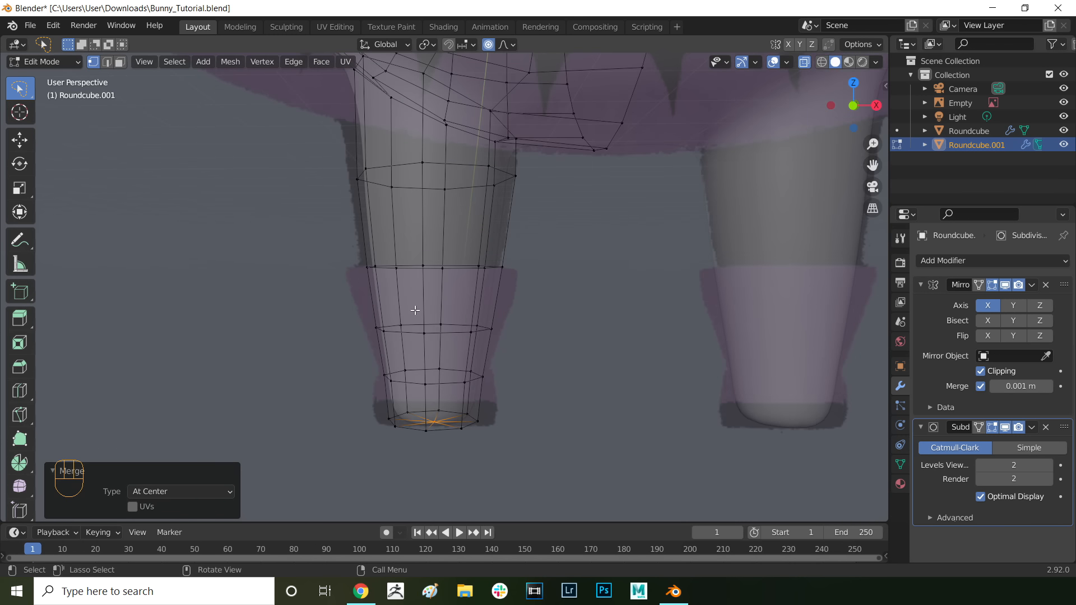
key("3")
mouse_move(358, 289)
left_mouse_down()
mouse_move(329, 341)
mouse_move(564, 360)
mouse_move(549, 326)
left_mouse_up()
middle_click_drag(550, 326, 518, 336)
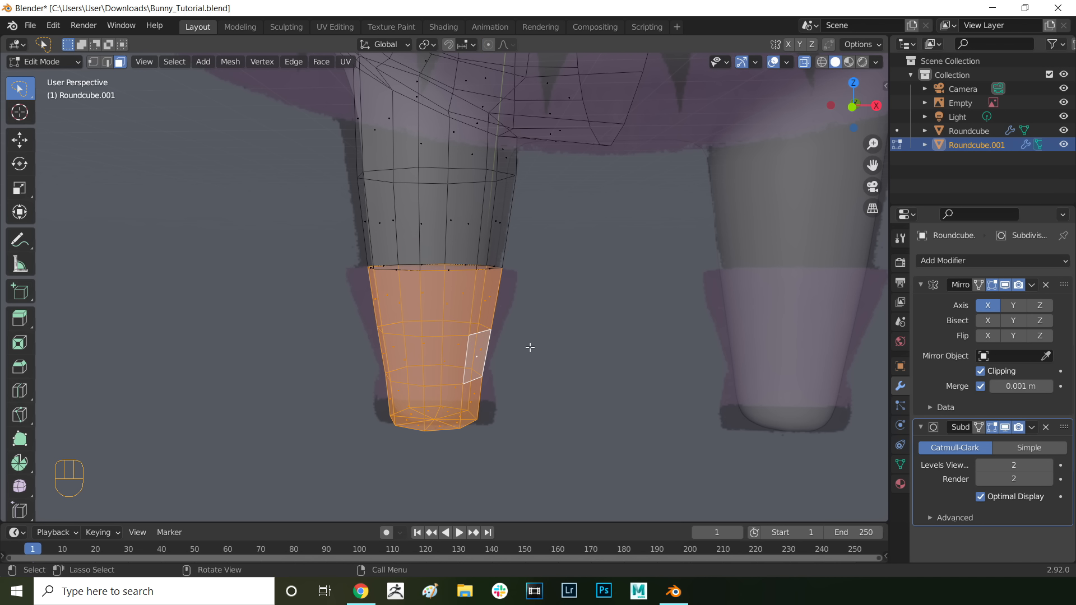
key("e")
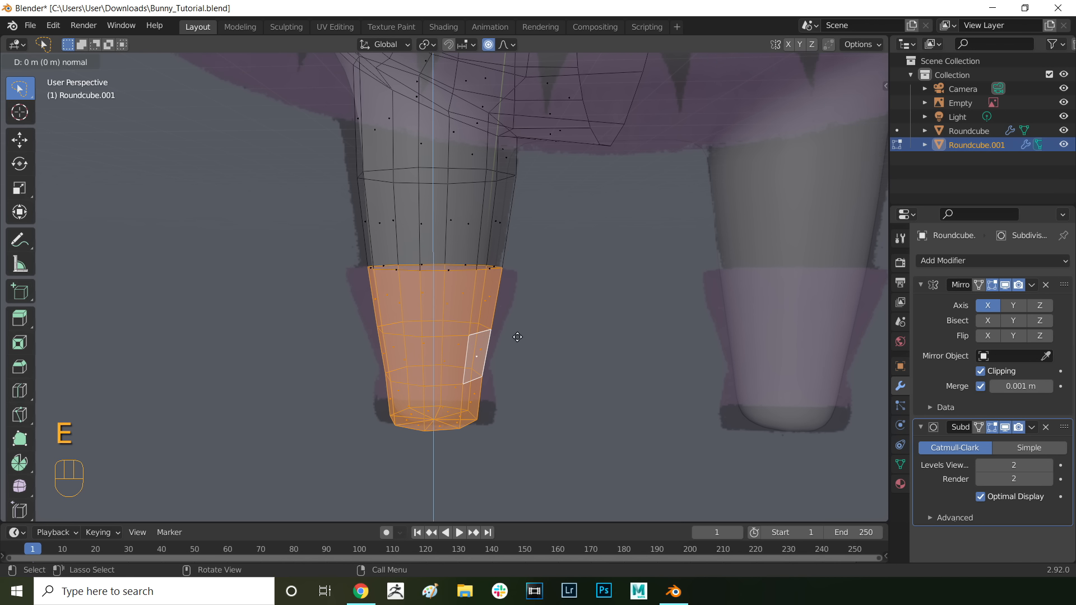
left_click(529, 346)
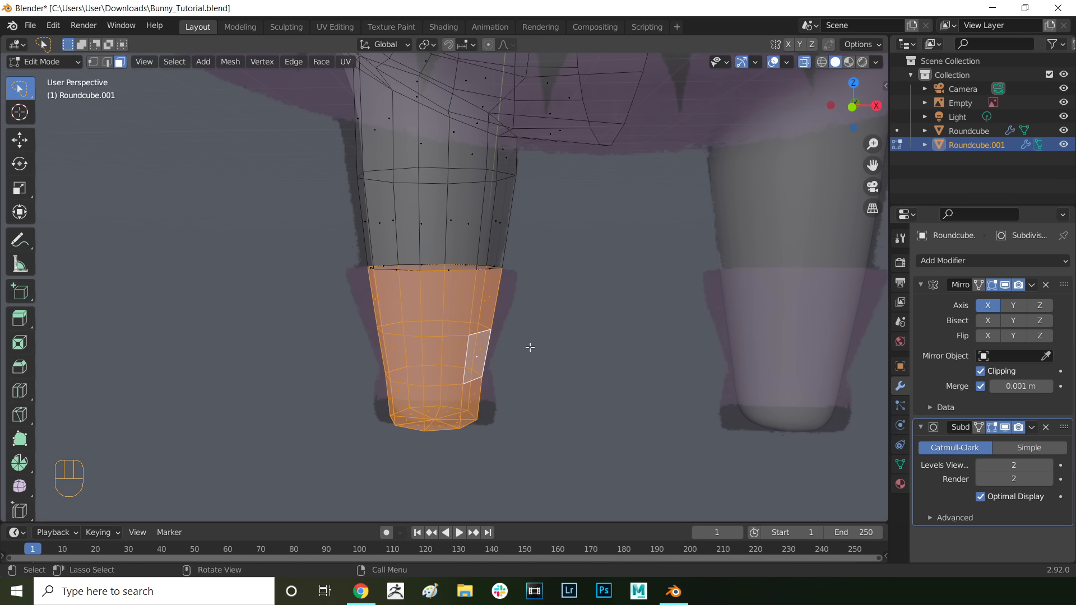
key("s")
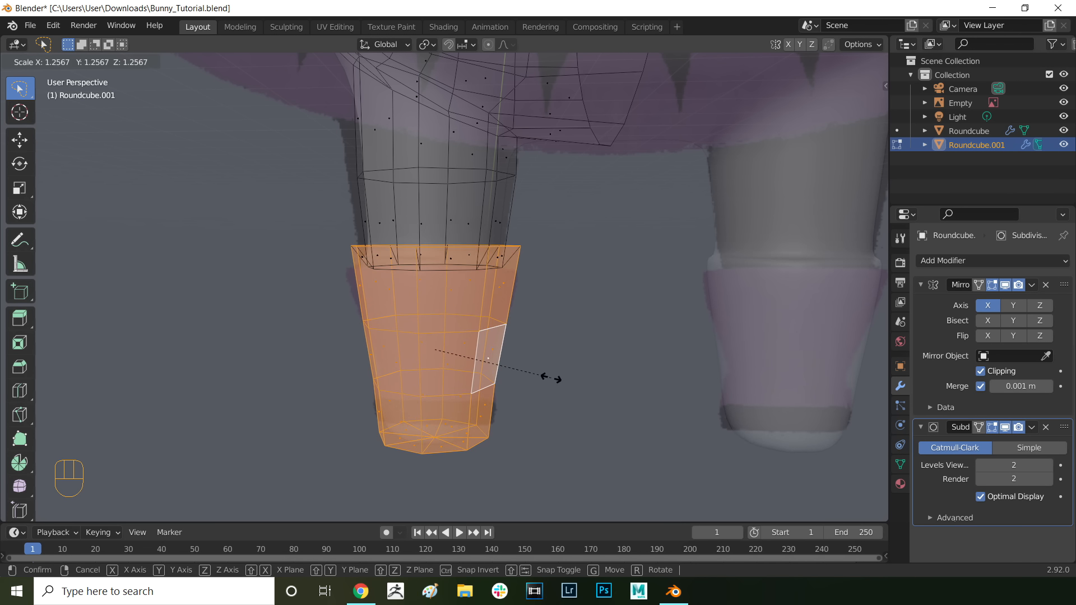
left_click(551, 379)
Step: Lower the boot's top edge loop to the reference's boot line and raise the sole about 0.026 m along Z
key("2")
left_click(454, 282)
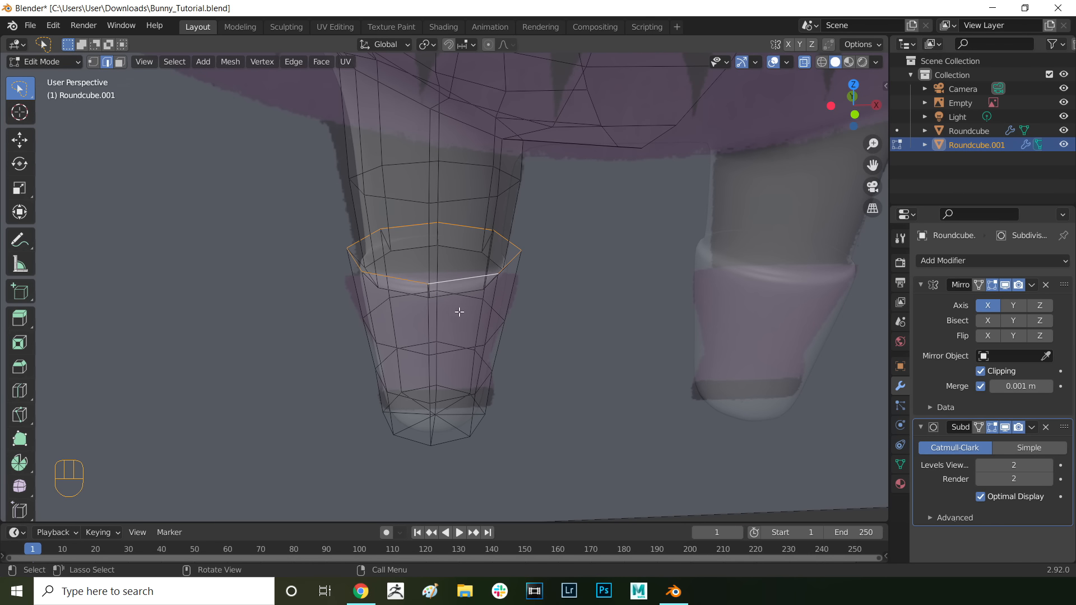
middle_click_drag(460, 311, 433, 260)
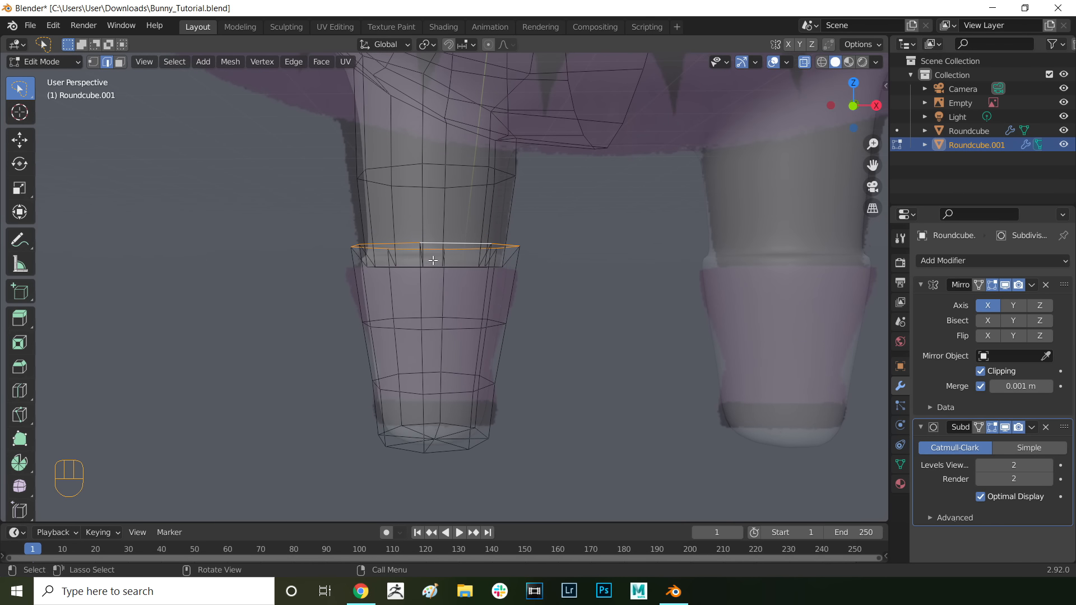
key("g")
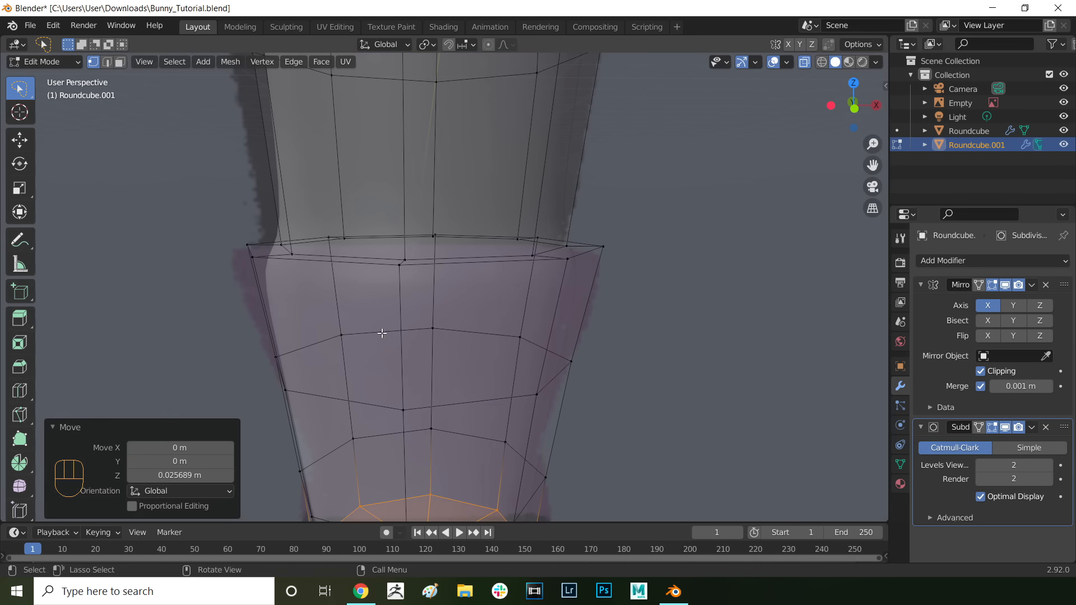
Step: Add a single loop cut just below the boot's top rim, slid towards the rim with a factor of 0.714
key("ctrl+r")
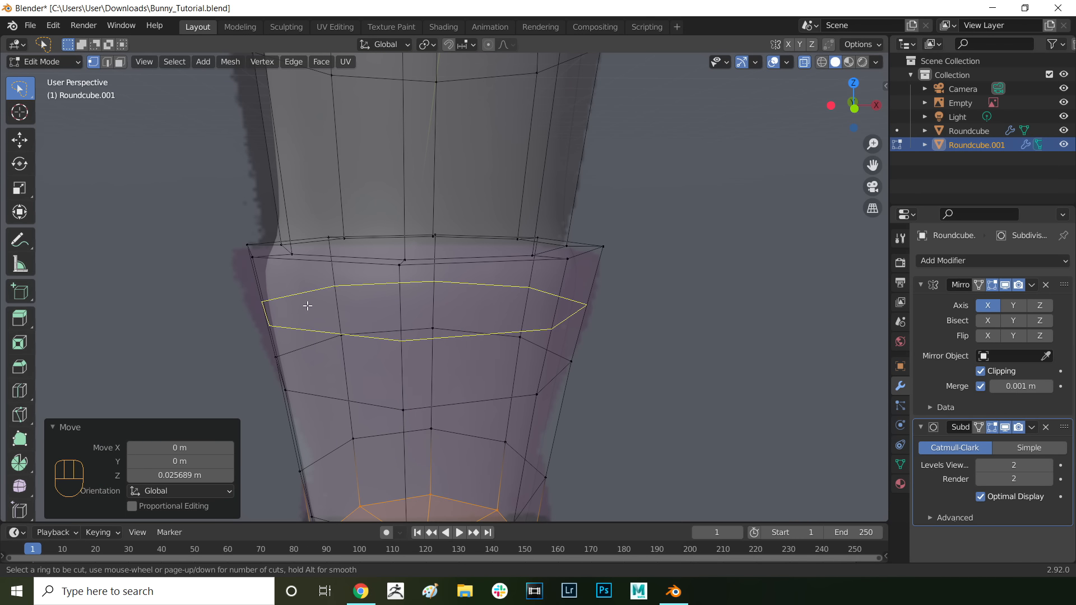
left_click(292, 313)
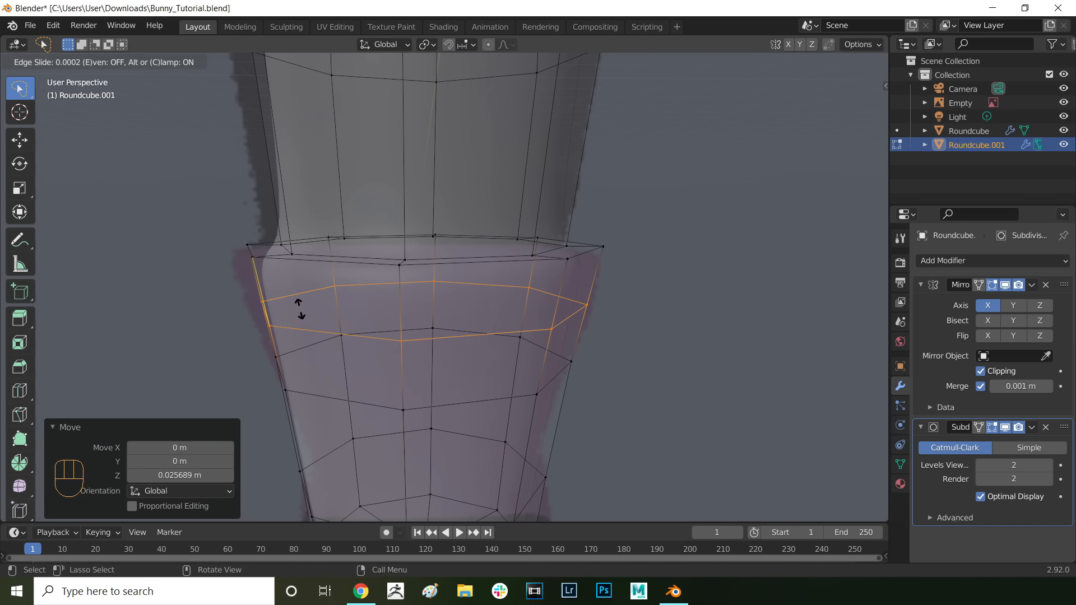
left_click(358, 244)
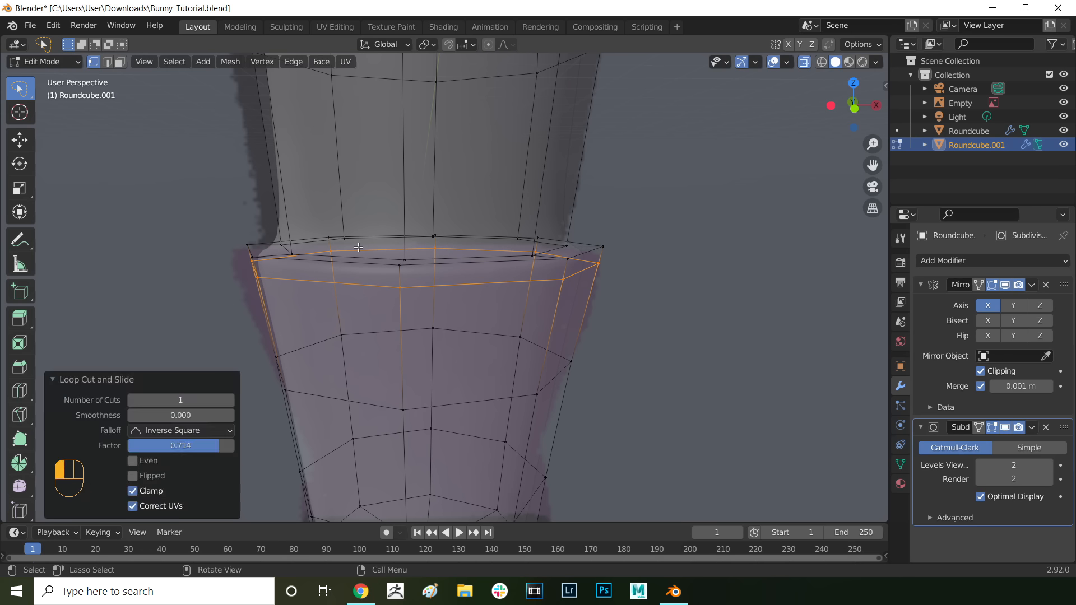
middle_click_drag(480, 319, 766, 243)
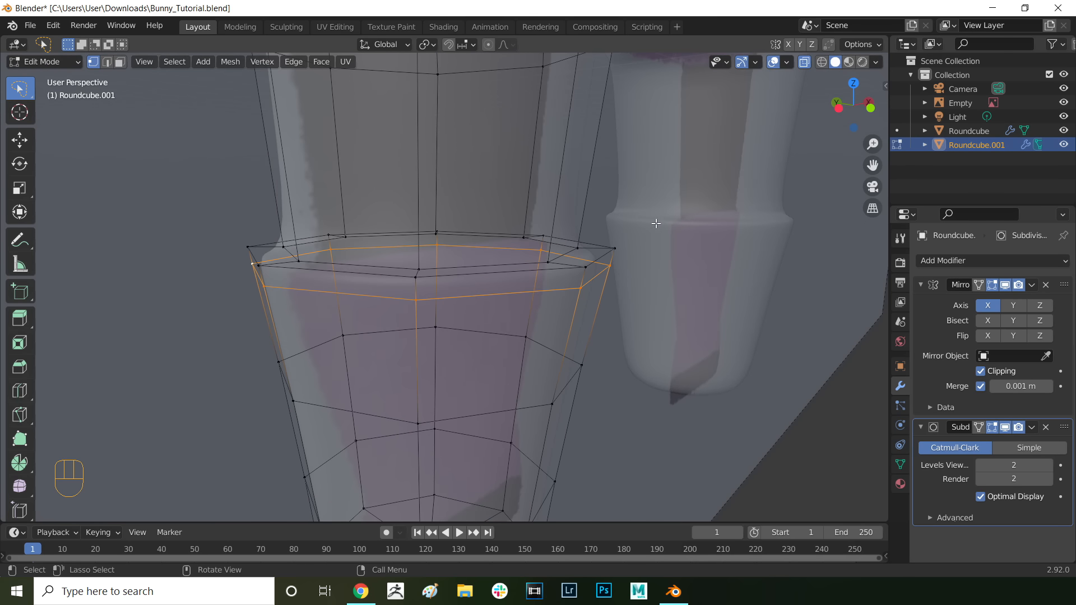
Step: Extrude the two front faces at the base of the boot about -0.085 m along Y to start the foot
middle_click_drag(656, 223, 455, 456)
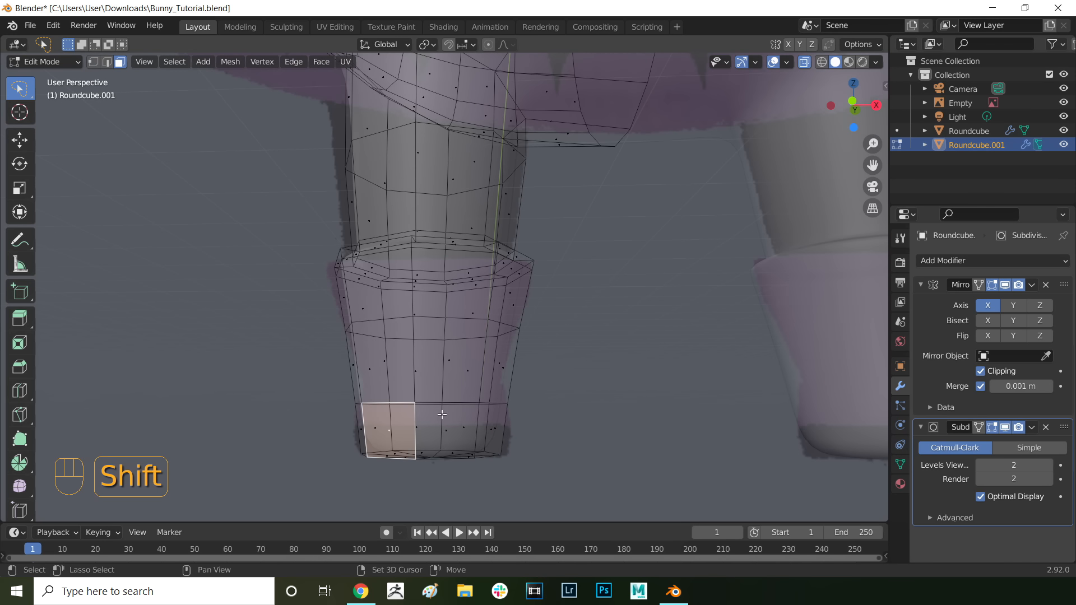
left_click(441, 416, "shift")
middle_click_drag(429, 415, 560, 422)
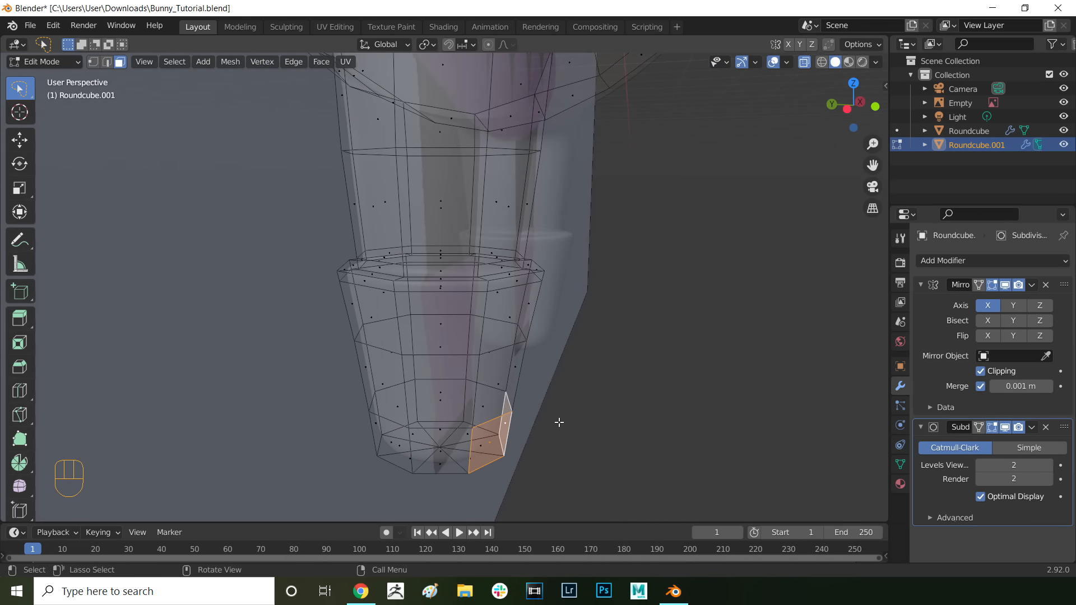
key("e")
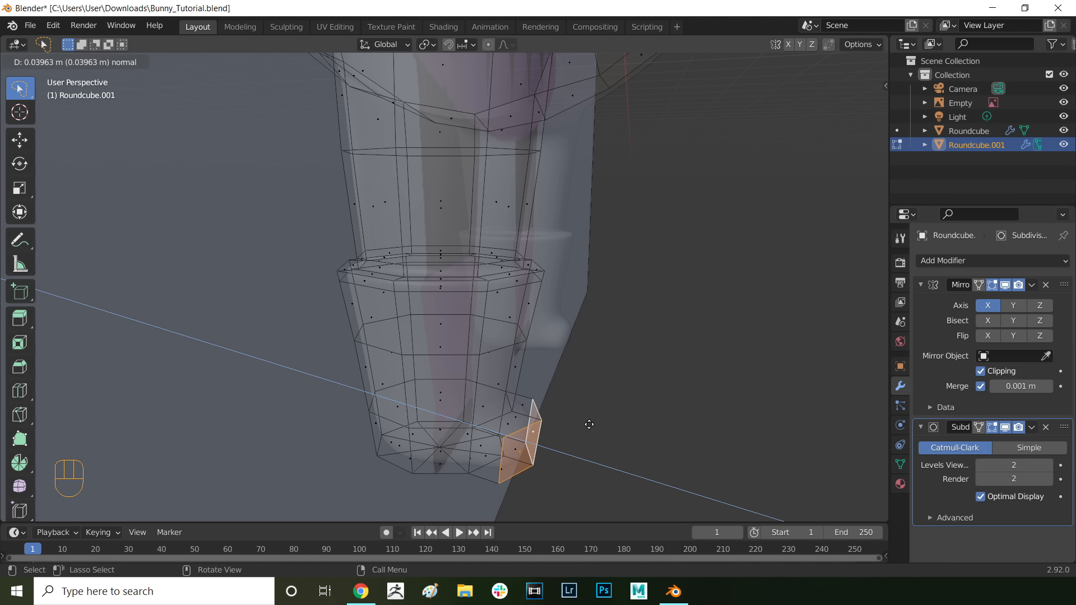
key("y")
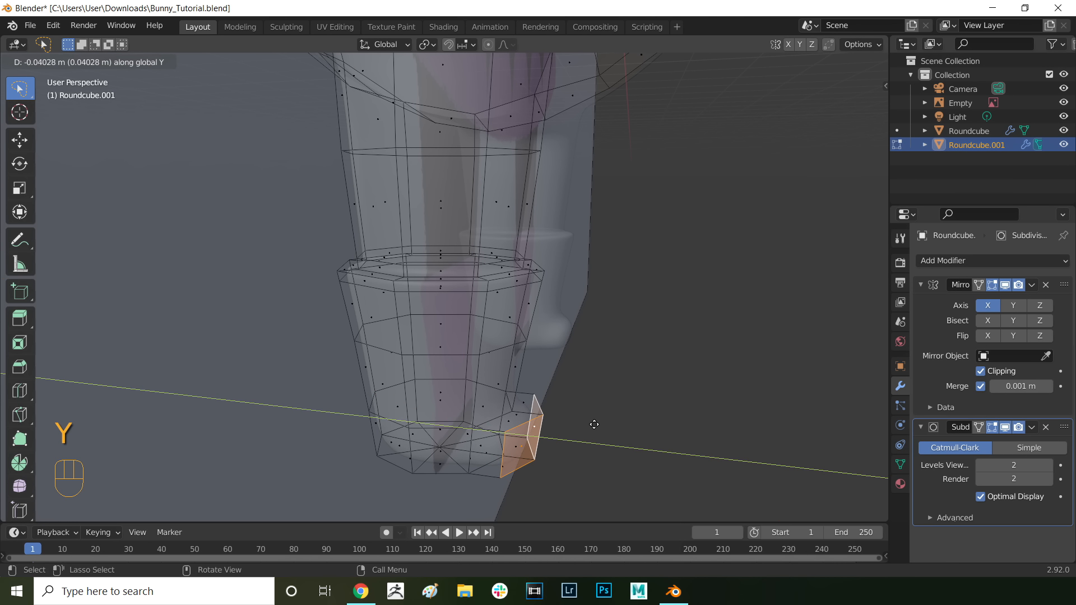
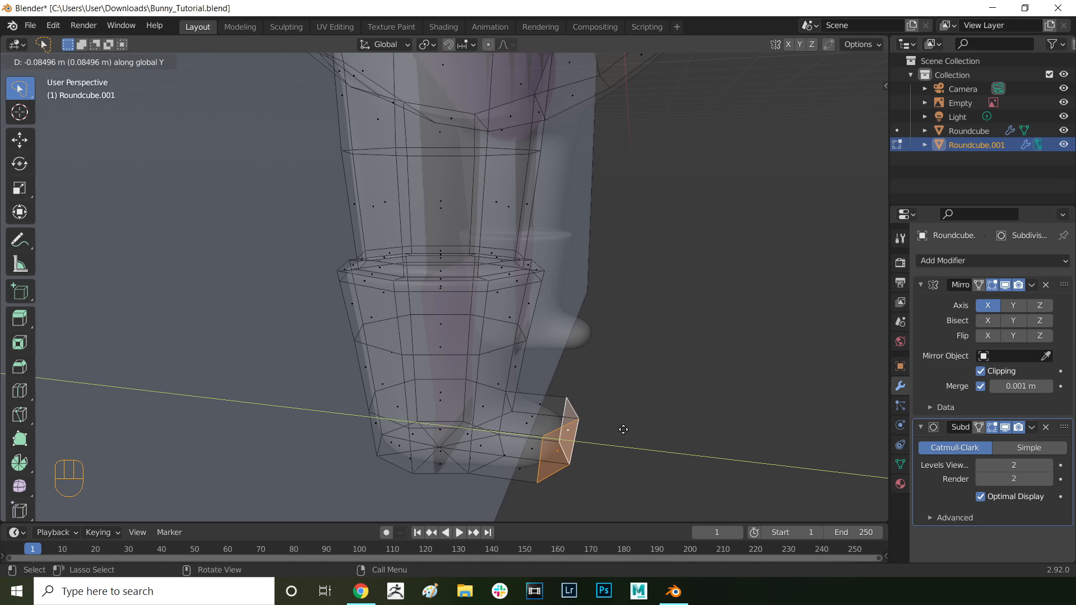
left_click(623, 429)
Step: Scale the extruded toe faces to 0.750 and lower them to the sole level in the front view
middle_click_drag(617, 404, 521, 377)
key("s")
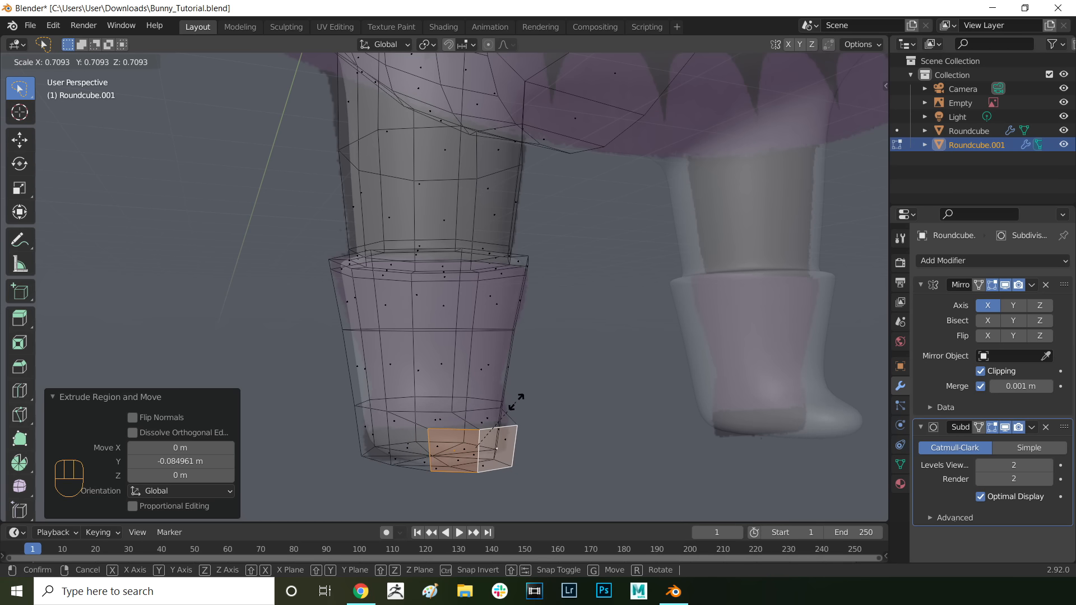
left_click(598, 402)
key("KP_1")
scroll(488, 364, "up", 5)
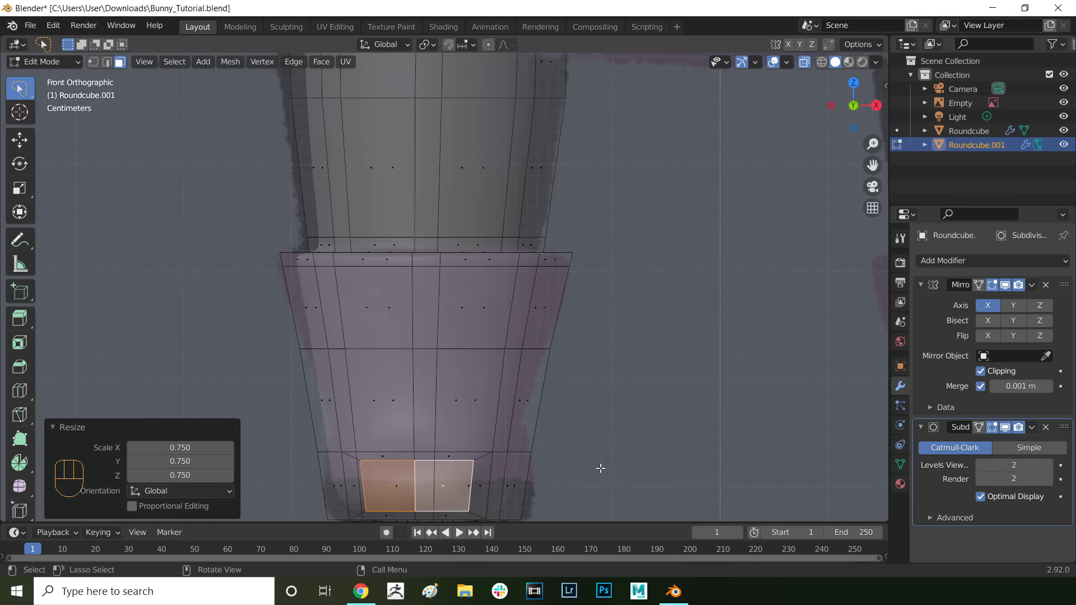
key("g")
left_click(489, 371)
Step: Flatten all the sole vertices of the boot and toe by scaling them to 0 along Z
key("1")
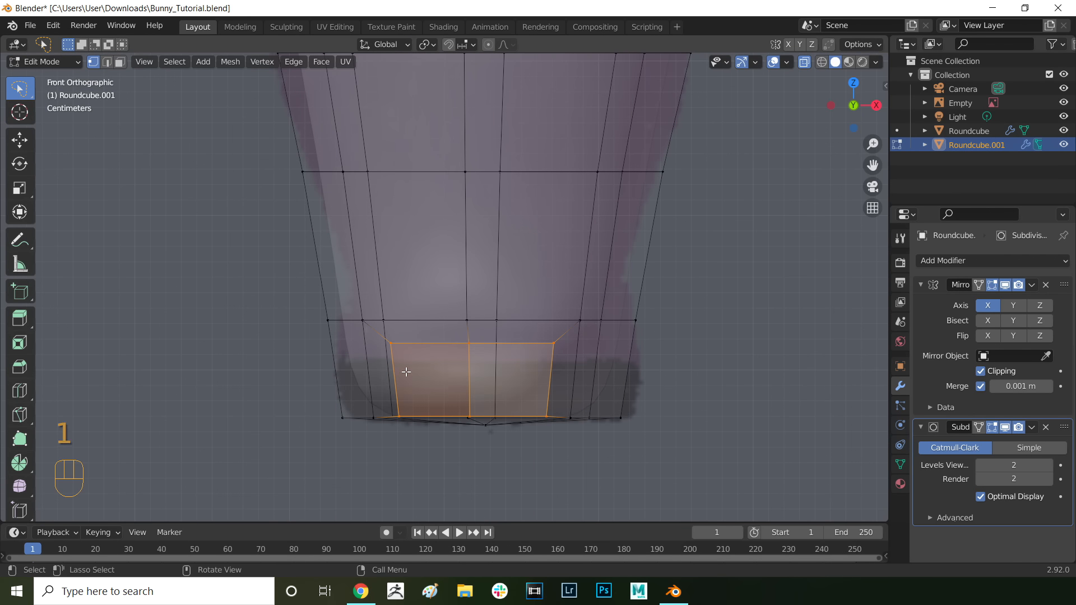
left_click_drag(418, 395, 634, 394)
left_click_drag(403, 395, 807, 403)
key("s")
key("z")
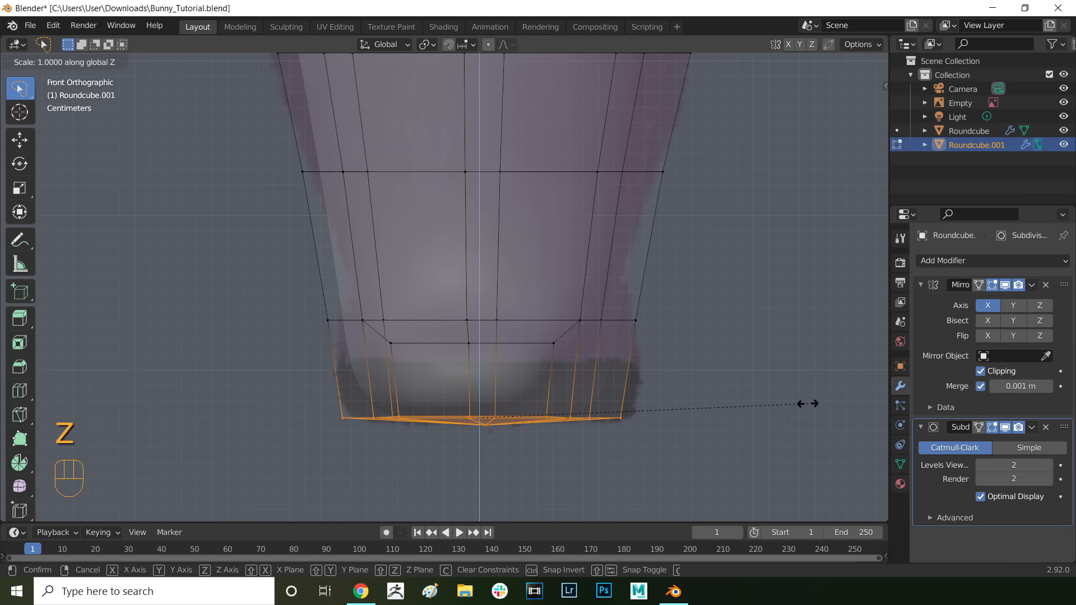
key("0")
key("Return")
Step: Lower the upper front edges of the toe about 0.018 m along Z to slope the foot
mouse_move(566, 385)
middle_mouse_down()
mouse_move(539, 384)
mouse_move(505, 404)
middle_mouse_up()
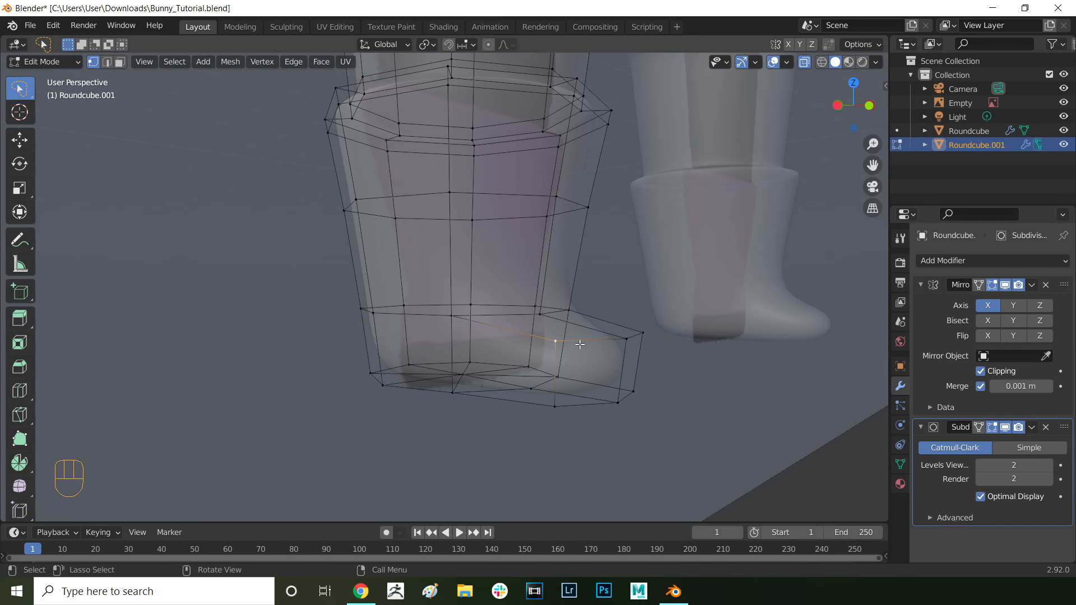
key("2")
left_click(632, 338)
key("g")
key("y")
key("z")
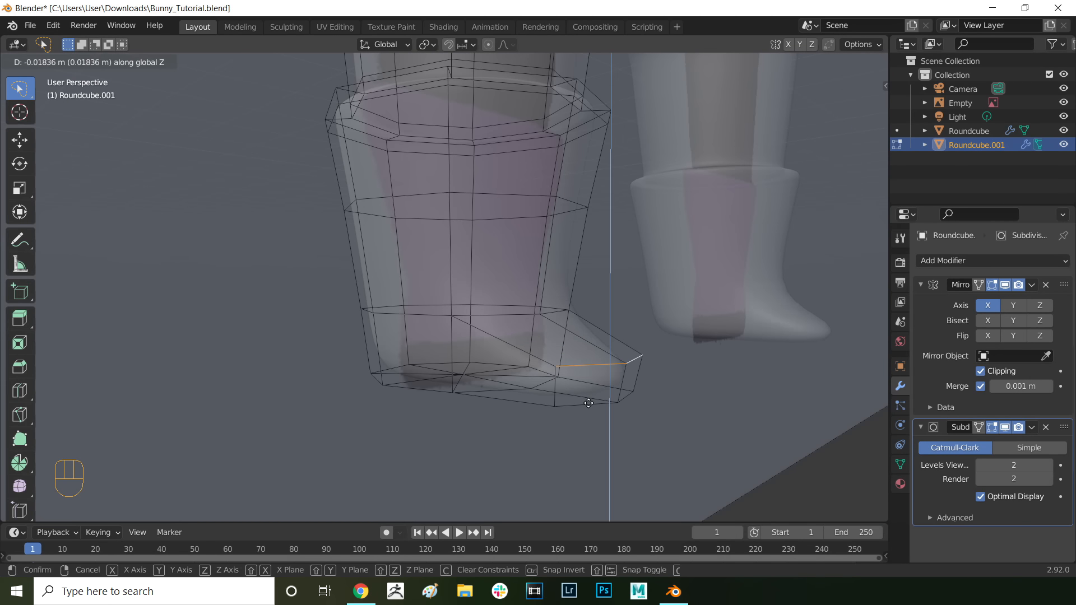
left_click(622, 359)
Step: Delete the vertex on the upper side of the body to open a hole for the arm
middle_click_drag(622, 359, 506, 241)
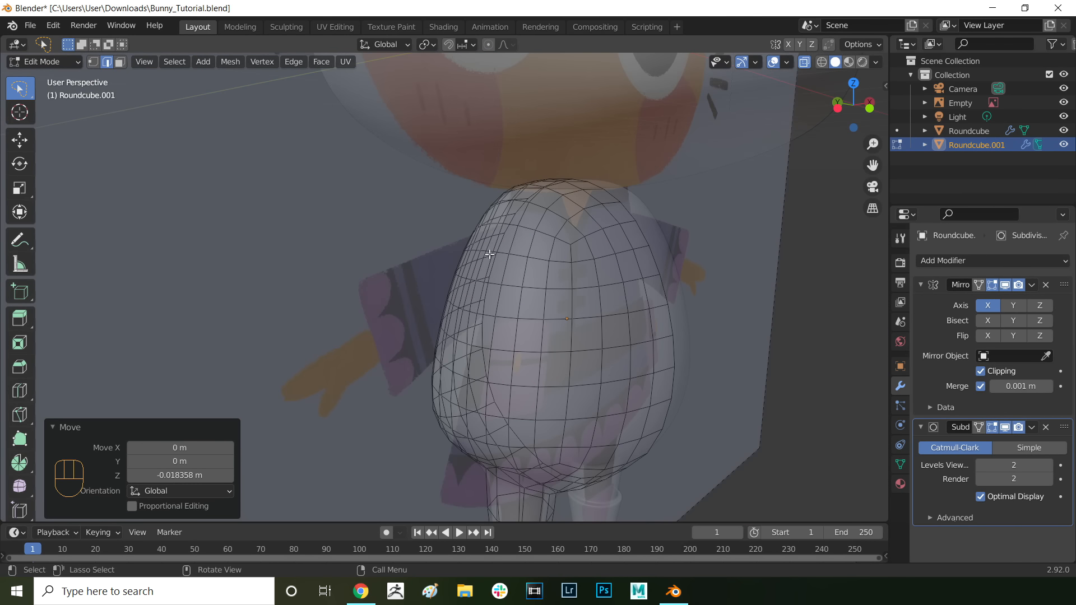
key("1")
middle_click_drag(497, 254, 590, 215)
key("x")
left_click(500, 233)
Step: Shape the arm hole's boundary edge loop into a circle with LoopTools and adjust its scale
key("2")
left_click(590, 215, "alt")
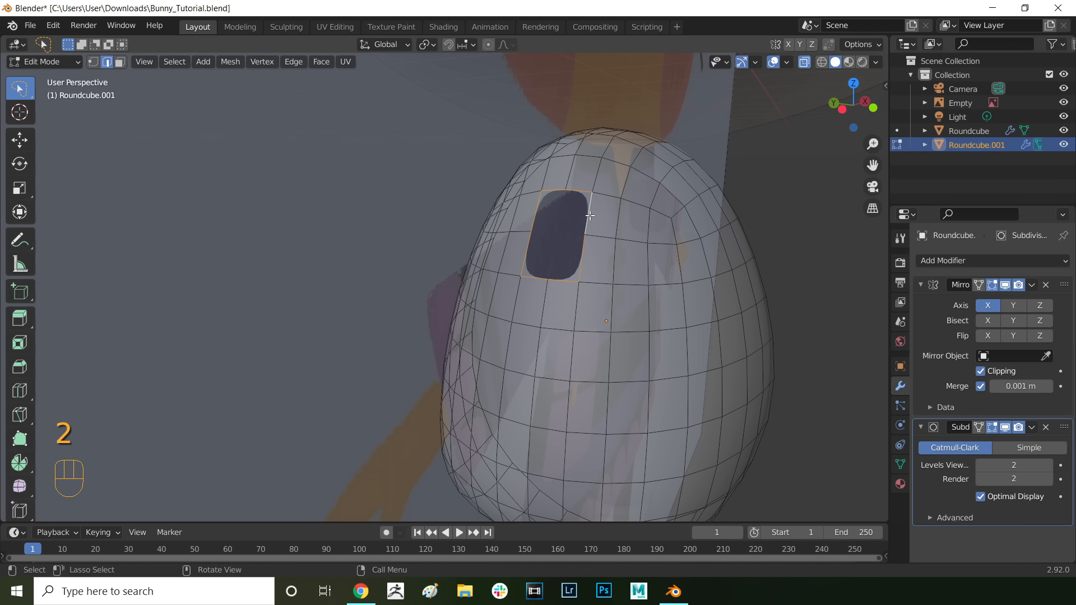
right_click(590, 215)
mouse_move(558, 146)
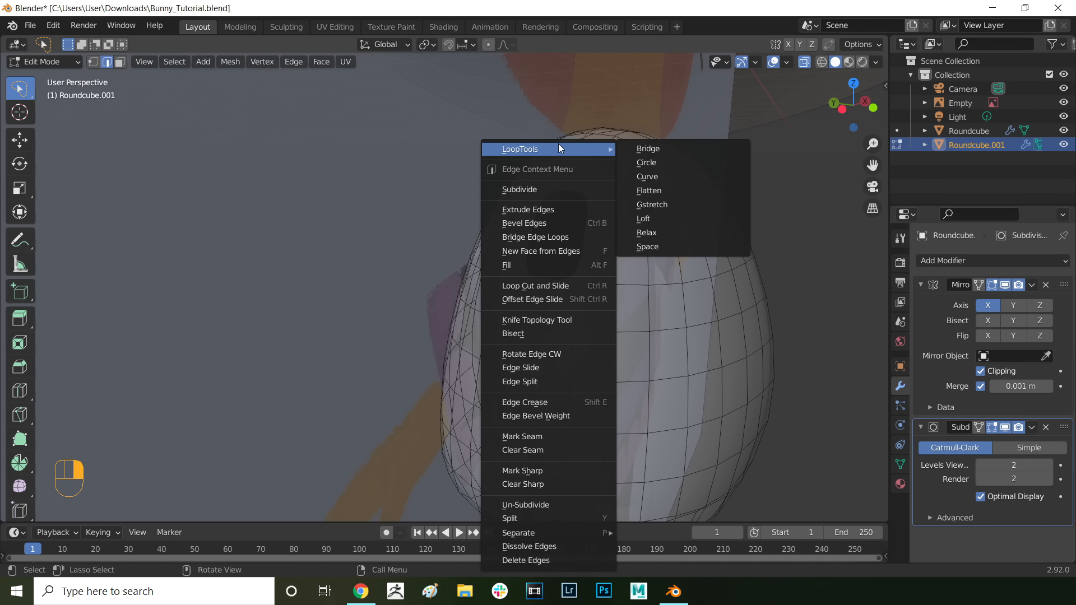
left_click(650, 164)
key("s")
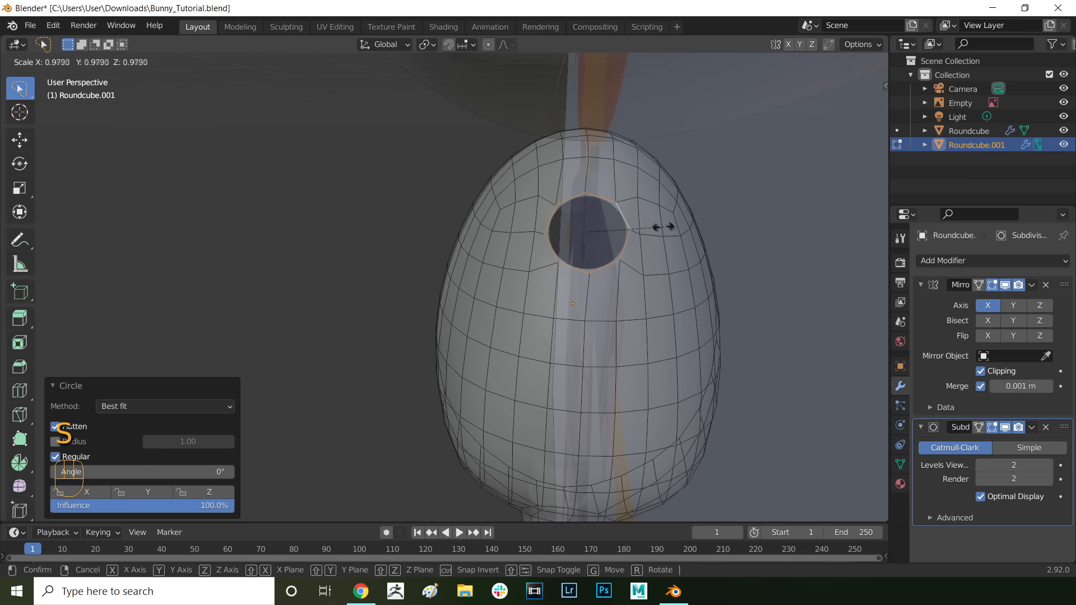
left_click(661, 222)
Step: Rotate the arm hole's edge loop -9.95° using smooth proportional editing with a size of 0.350
middle_click_drag(661, 222, 434, 203)
key("o")
key("r")
scroll(434, 205, "up", 11)
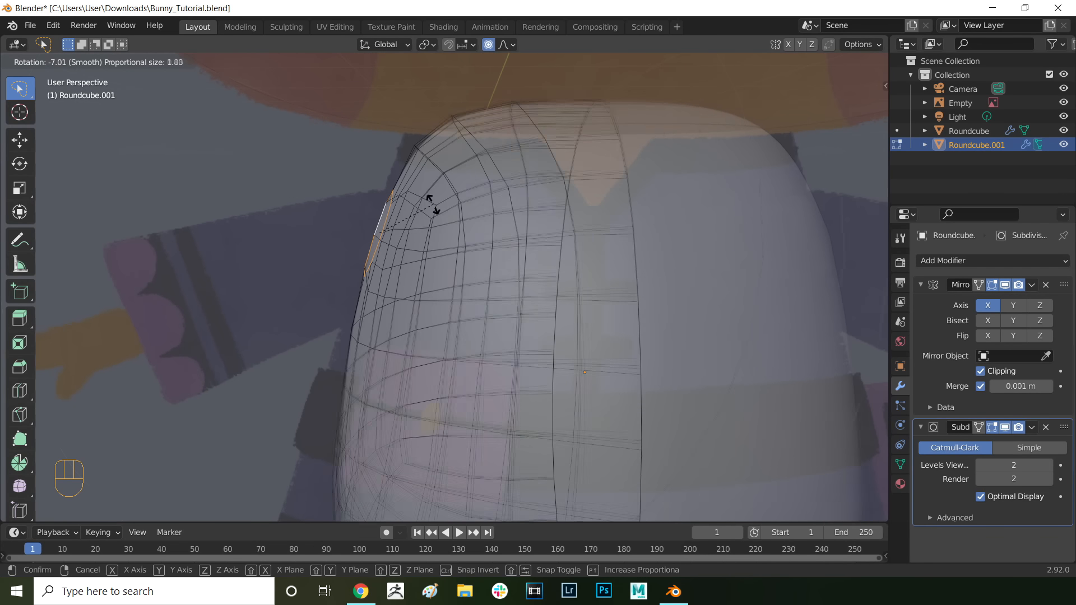
left_click(442, 250)
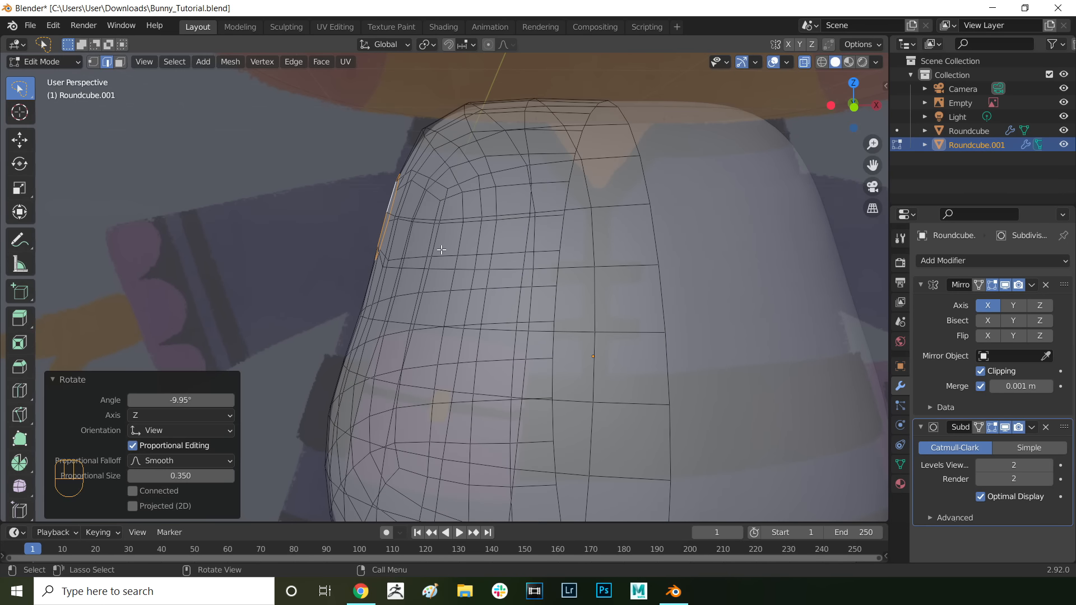
Step: Extrude the arm loop about -0.100 m in X and -0.022 m in Z, and rotate it -33.4°
key("KP_1")
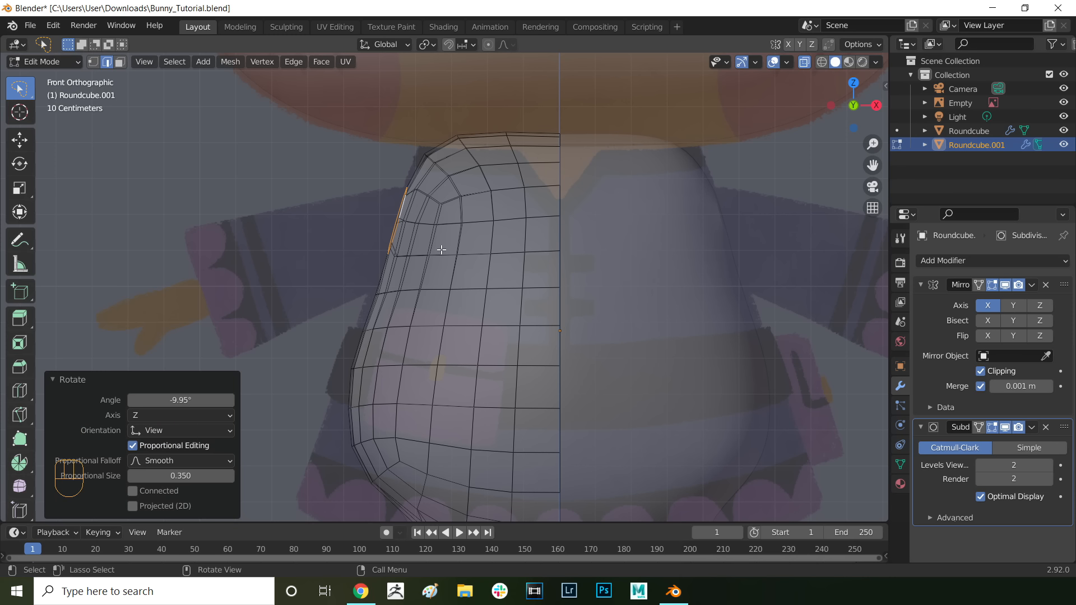
key("e")
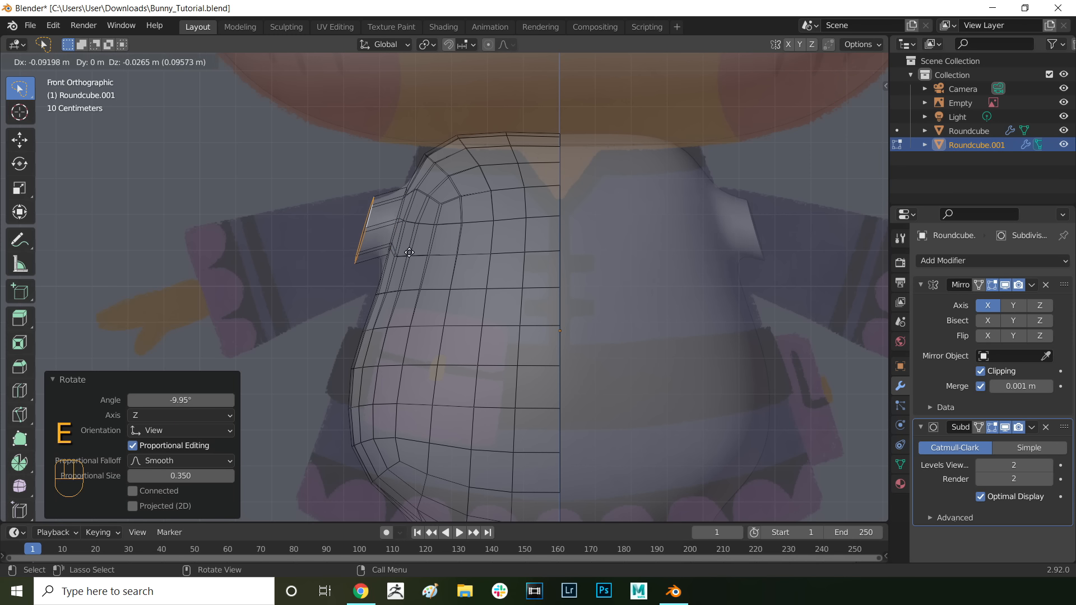
left_click(409, 251)
key("r")
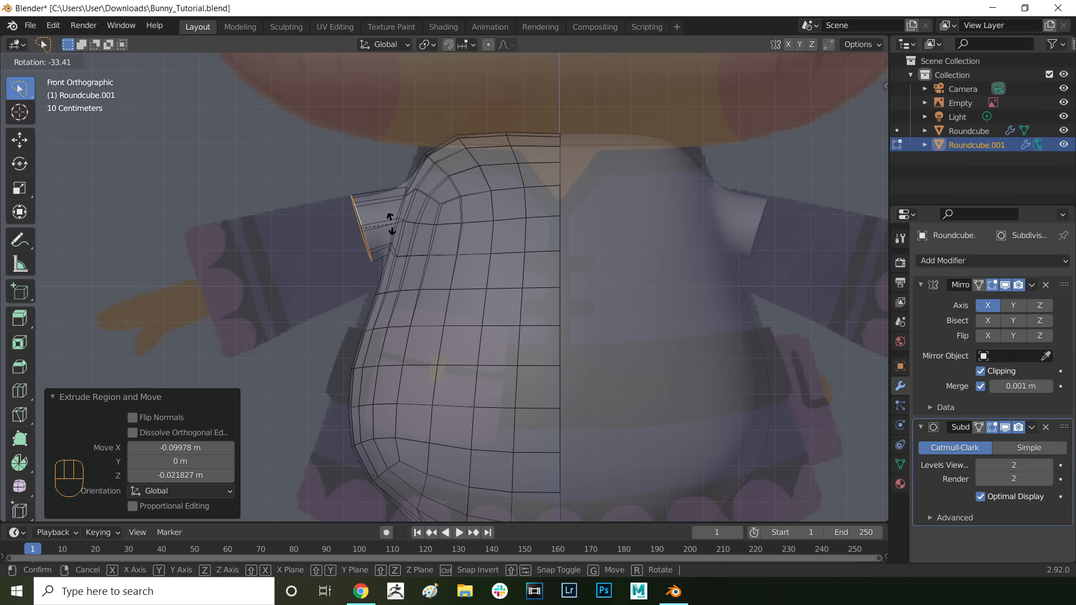
left_click(391, 224)
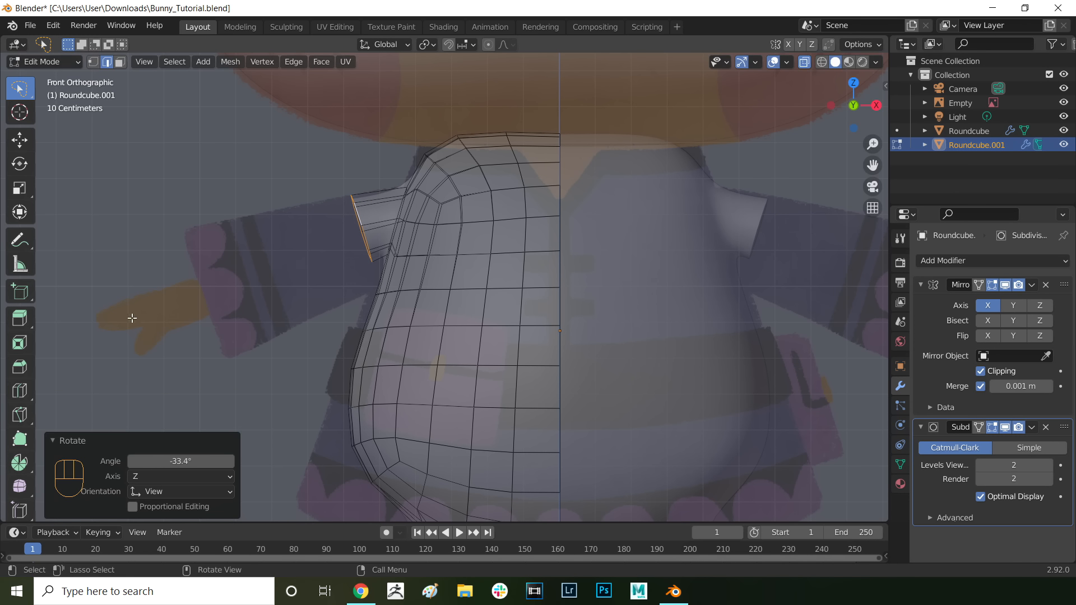
Step: Extrude the arm's open loop by two more segments along the sleeve, the first about -0.103 m in X and -0.031 m in Z
scroll(466, 202, "up", 2)
key("e")
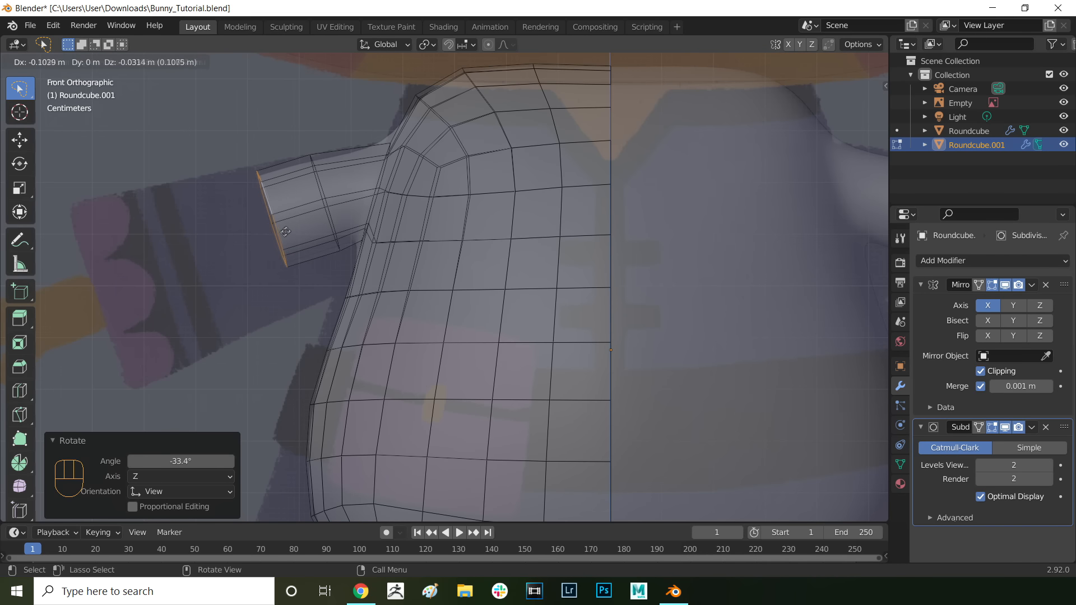
left_click(285, 232)
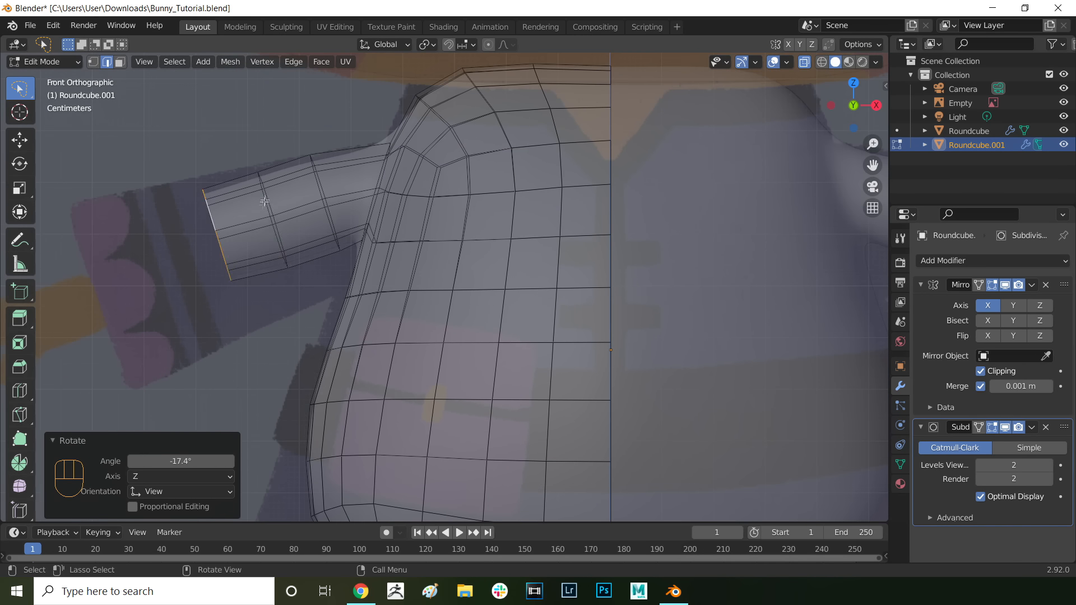
Step: Adjust the scale of the arm's edge loops and rotate them by -16.3° and -16.8° to follow the sleeve
key("s")
key("r")
left_click(254, 198)
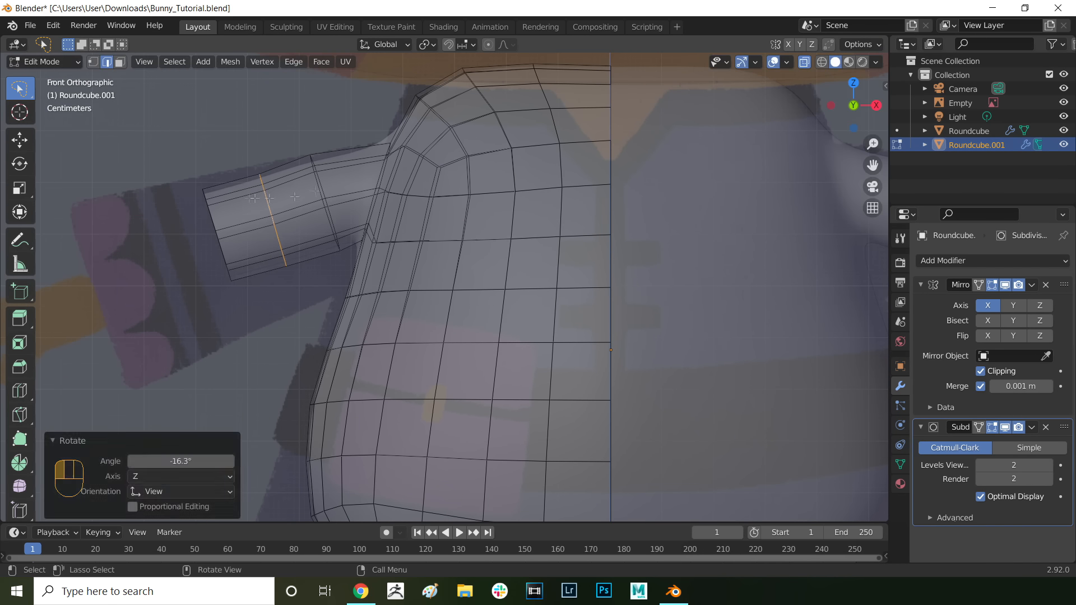
key("s")
key("Return")
key("r")
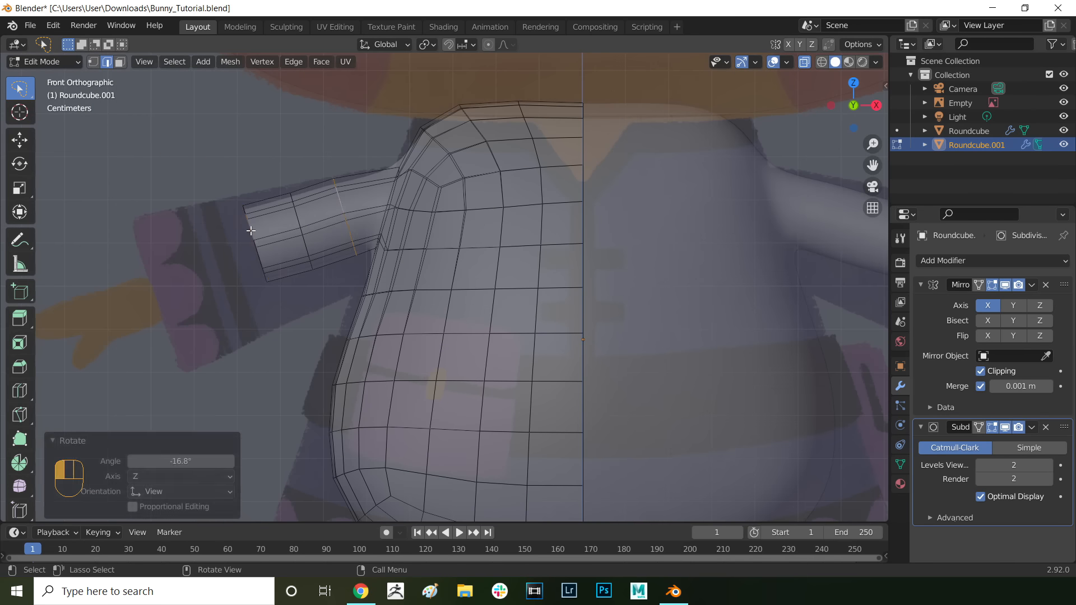
Step: Extrude the arm's end loop about -0.100 m in X and -0.039 m in Z, and scale it to 0.895
key("g")
left_click(207, 250)
key("s")
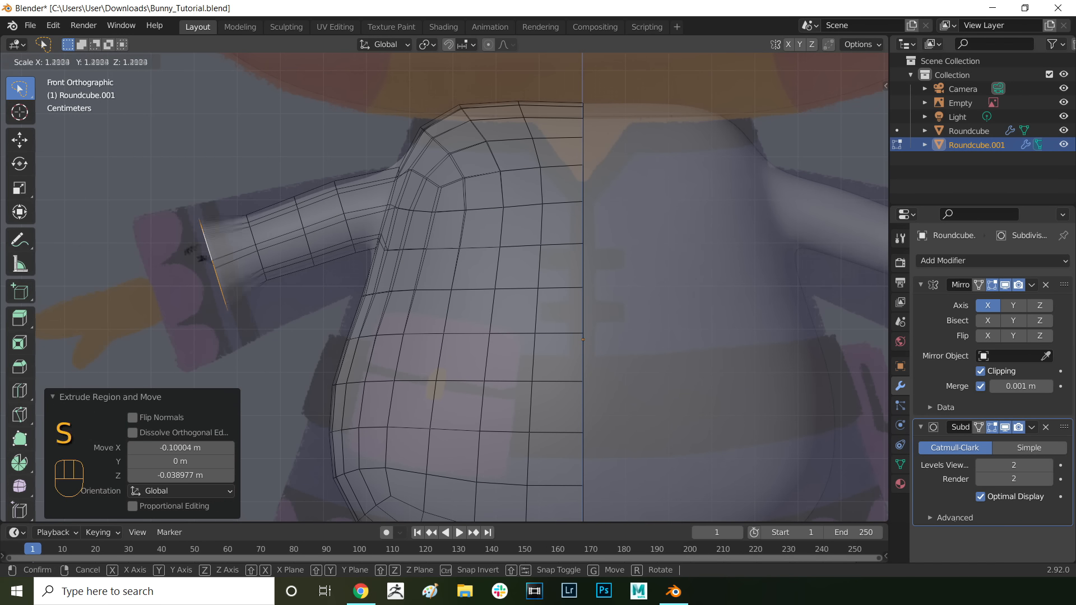
key("Escape")
key("s")
left_click(203, 245)
key("g")
key("Escape")
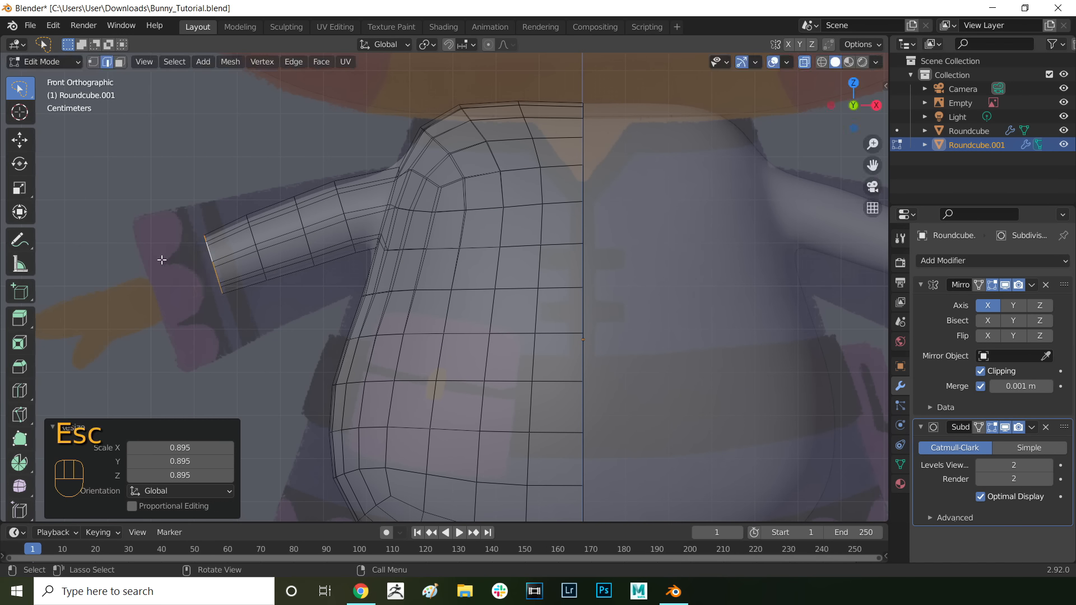
Step: Move the open end loop of the arm toward the cuff and extrude it about -0.073 m in X and -0.032 m in Z
key("g")
left_click(135, 271)
key("e")
left_click(103, 285)
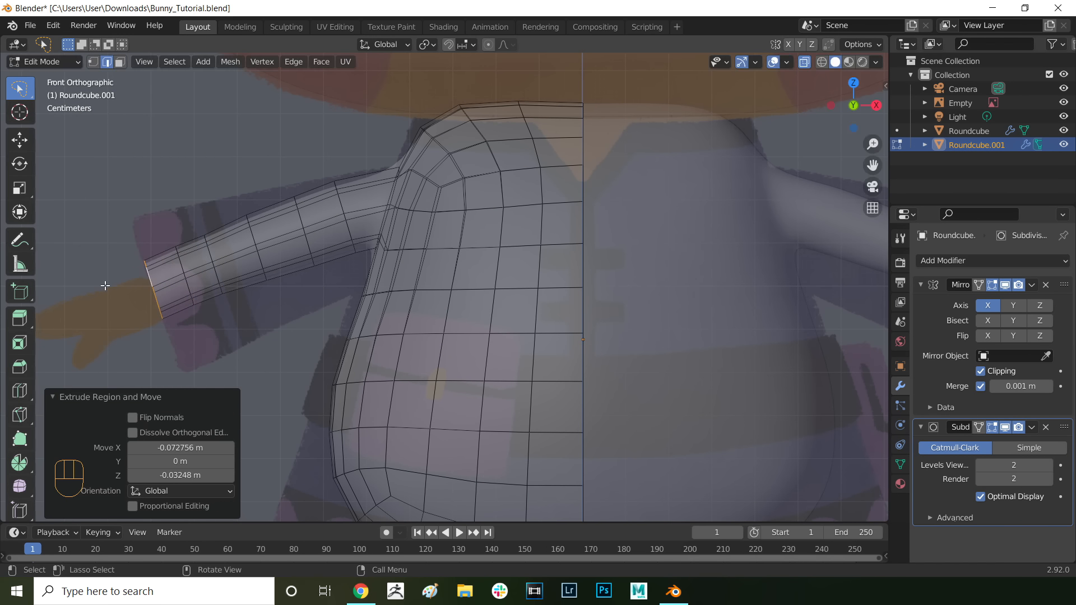
Step: With proportional editing on, scale the wrist end loop to about 0.75 and move it about 0.04 m back along X
key("s")
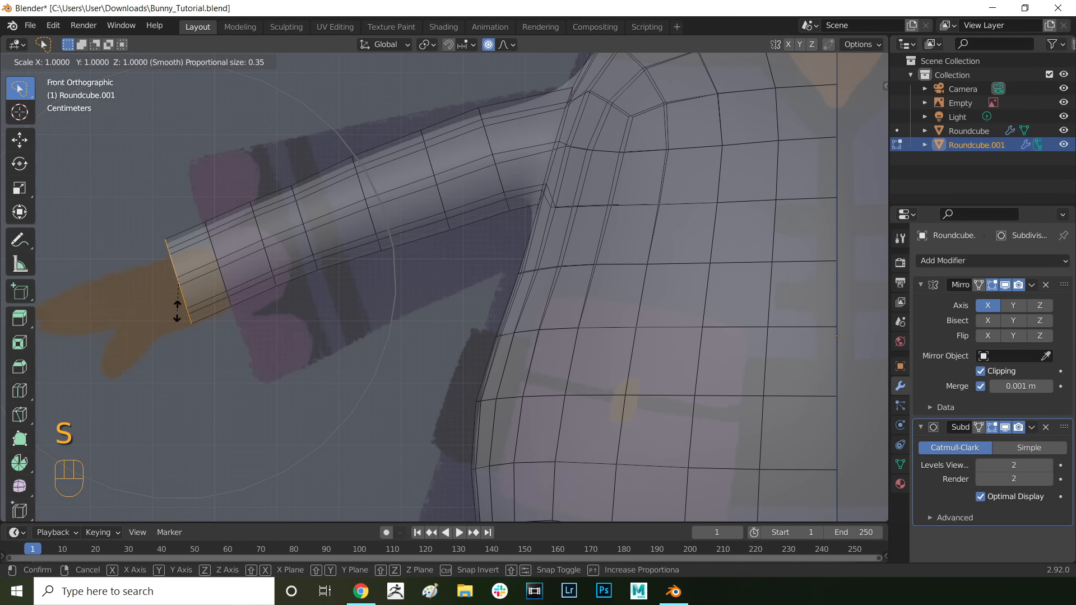
scroll(177, 309, "down", 3)
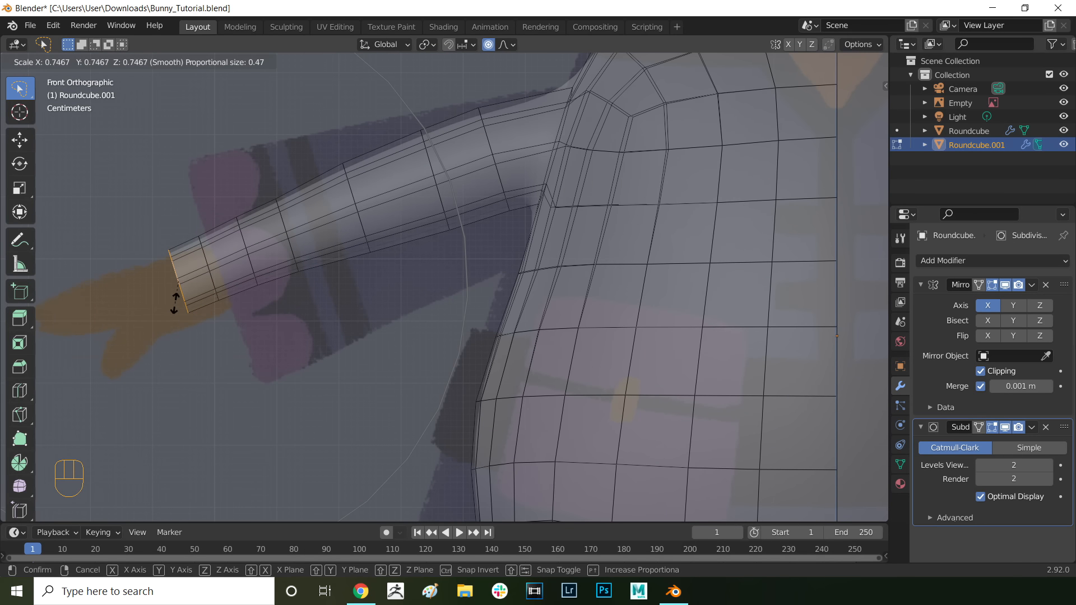
left_click(176, 313)
key("g")
left_click(197, 305)
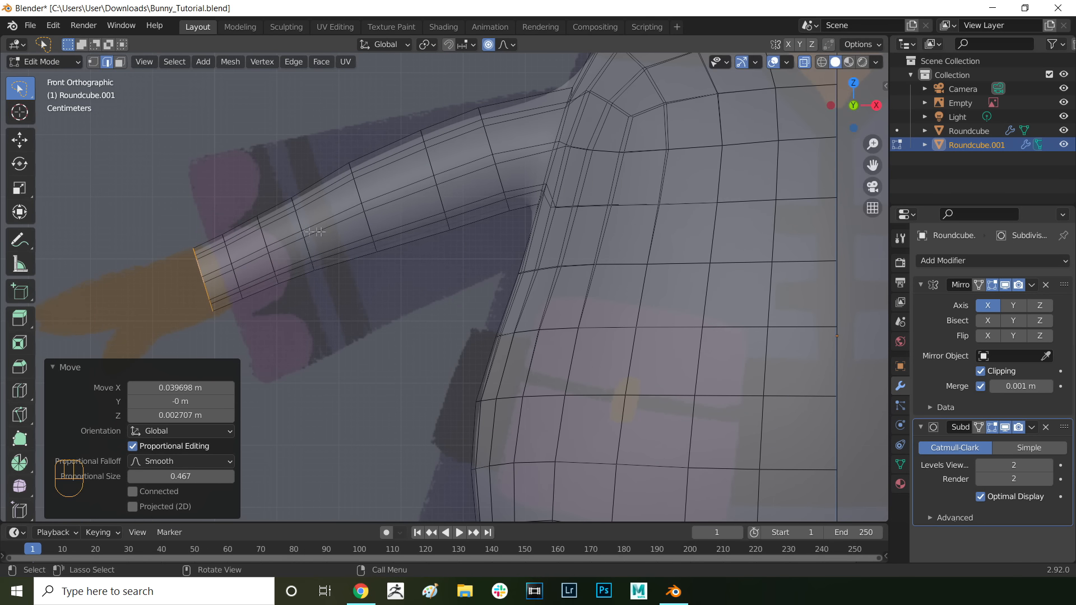
Step: Turn off proportional editing, shrink the mid-forearm edge loop slightly and shift it toward the wrist
left_click(358, 190, "alt")
key("Escape")
left_click(488, 45)
key("s")
left_click(372, 197)
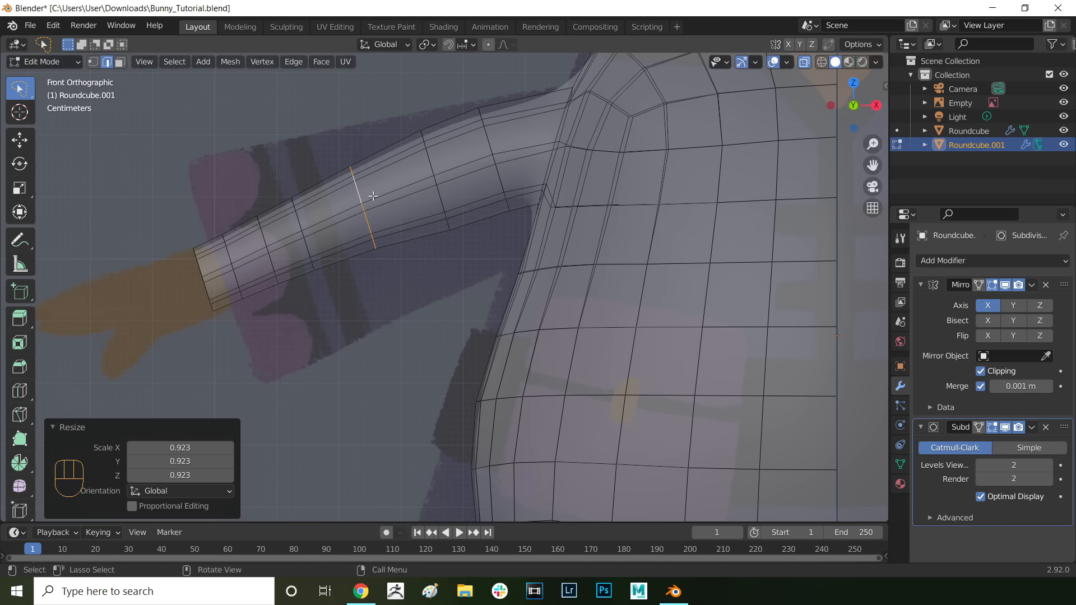
key("g")
left_click(359, 202)
key("s")
left_click(394, 196)
Step: Add one centred loop cut across the forearm and another across the upper arm near the shoulder
key("shift+r")
key("ctrl+r")
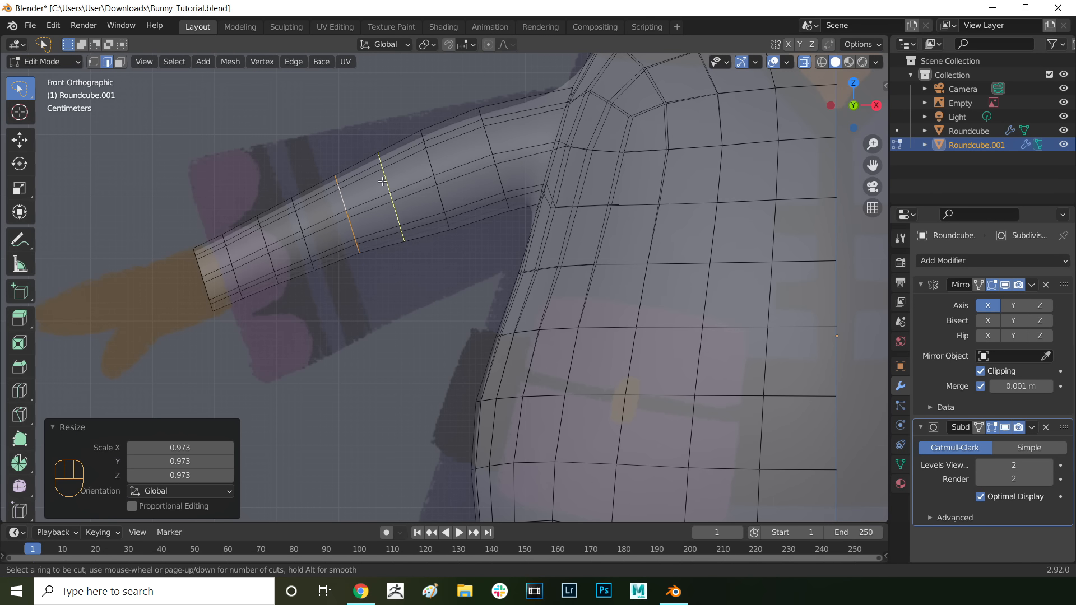
double_click(394, 195)
key("ctrl+r")
double_click(528, 116)
Step: Bridge the upper and lower edges of the open wrist end with a single face strip
left_click(393, 274)
scroll(387, 270, "down", 4)
middle_click_drag(375, 270, 518, 259)
scroll(403, 269, "down", 2)
scroll(497, 276, "down", 2)
scroll(497, 277, "up", 3)
scroll(380, 288, "up", 4)
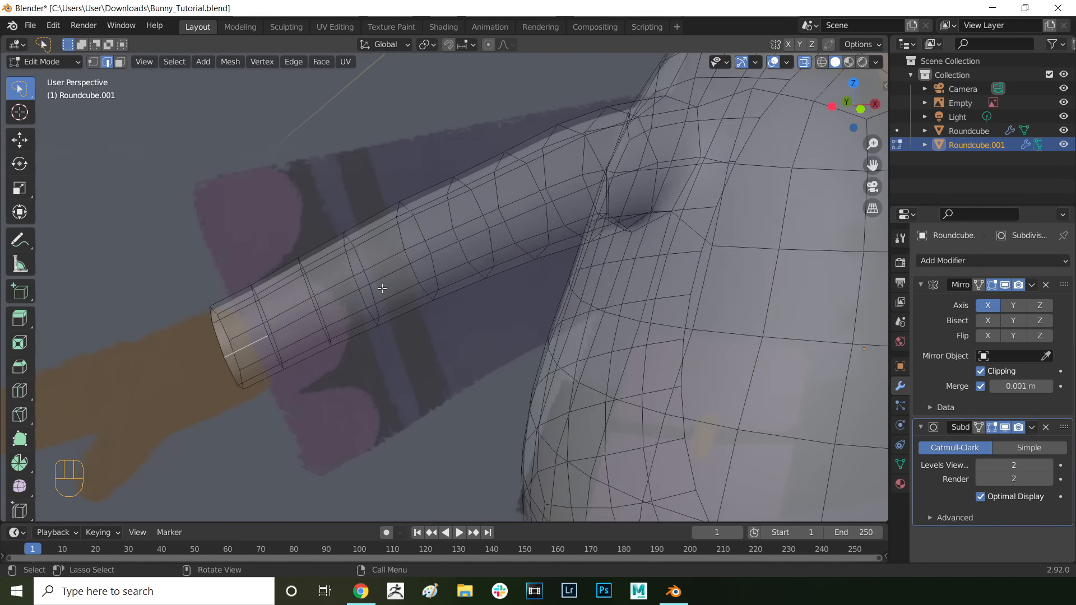
mouse_move(380, 288)
middle_mouse_down()
mouse_move(361, 278)
mouse_move(377, 275)
middle_mouse_up()
scroll(401, 288, "up", 4)
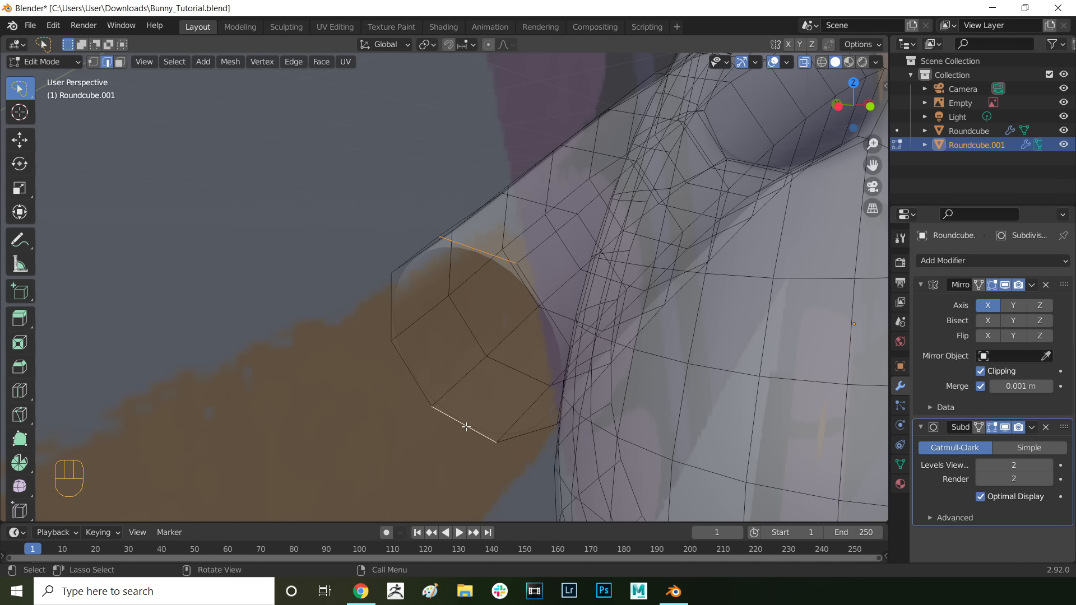
right_click_drag(466, 427, 409, 238)
middle_click_drag(452, 303, 261, 341)
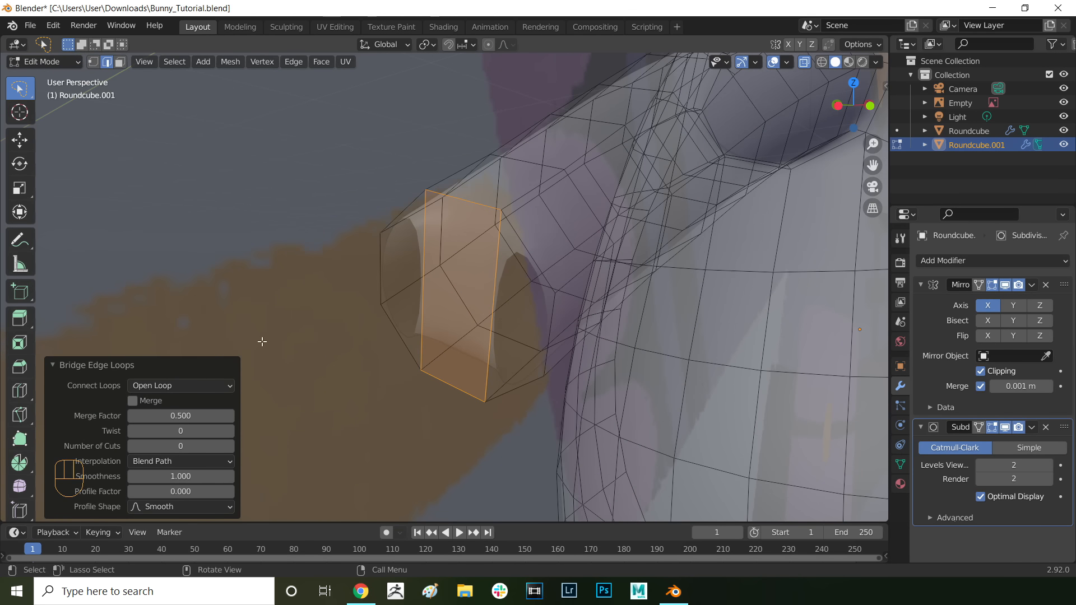
Step: Add two loop cuts across the bridging strip, slid with factors of about 0.214 and -0.302
key("ctrl+r")
left_click(430, 295)
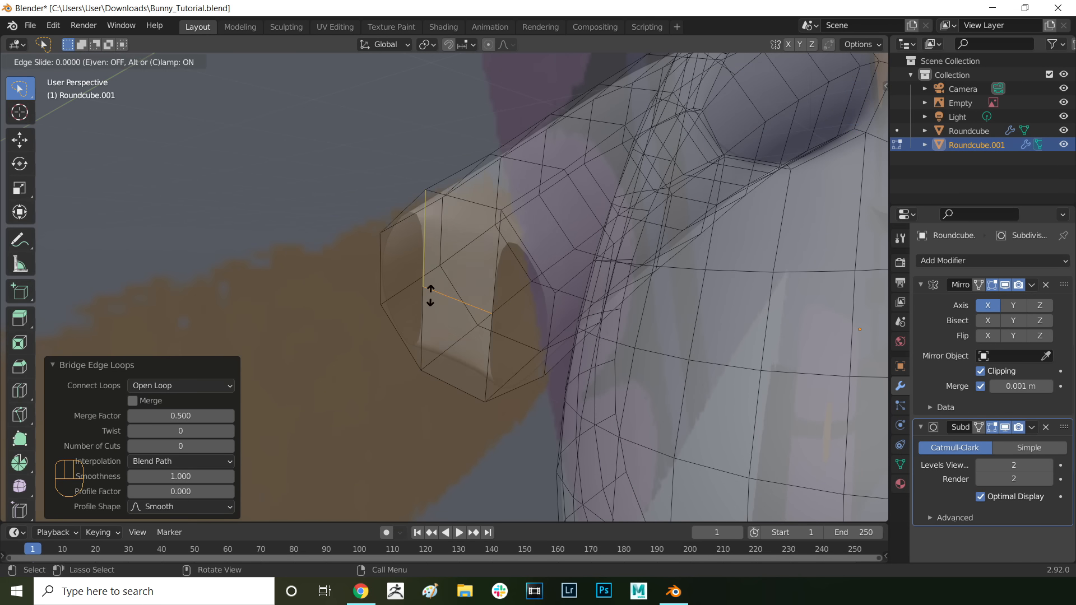
left_click(443, 276)
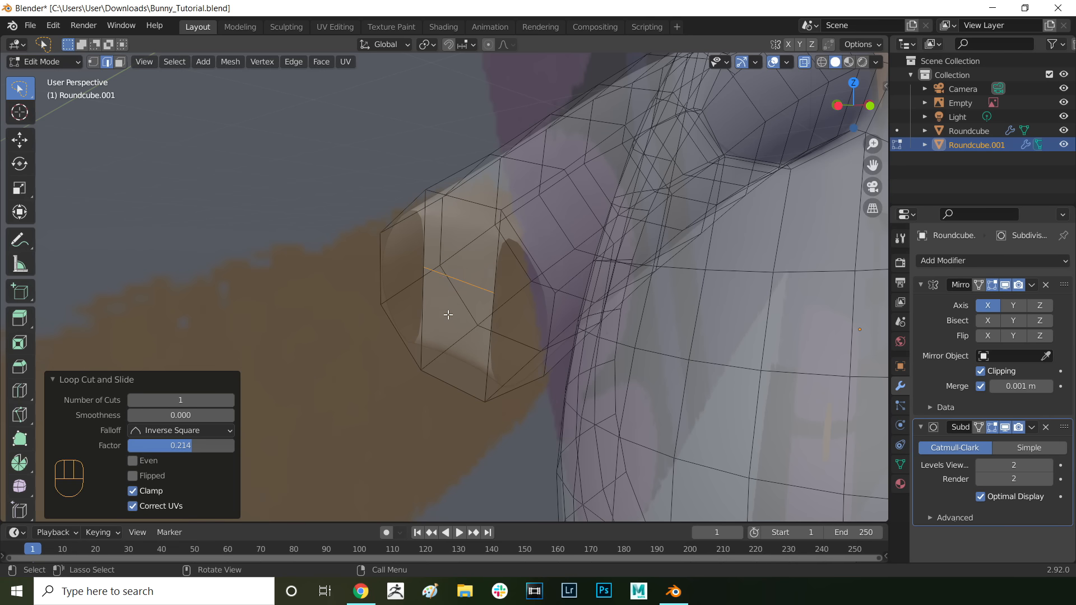
key("ctrl+r")
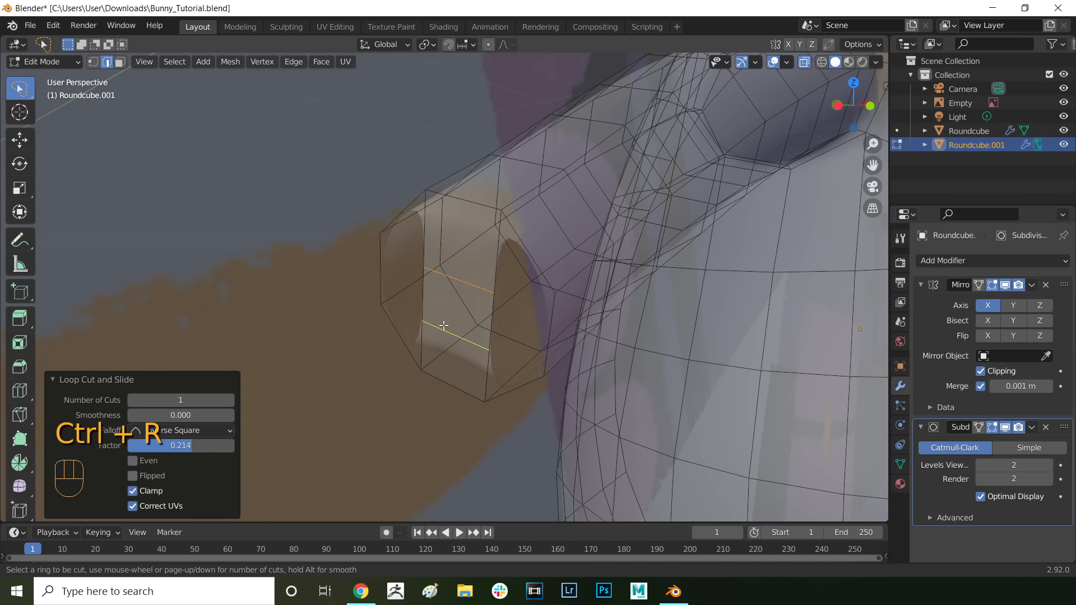
left_click(443, 325)
left_click(481, 339)
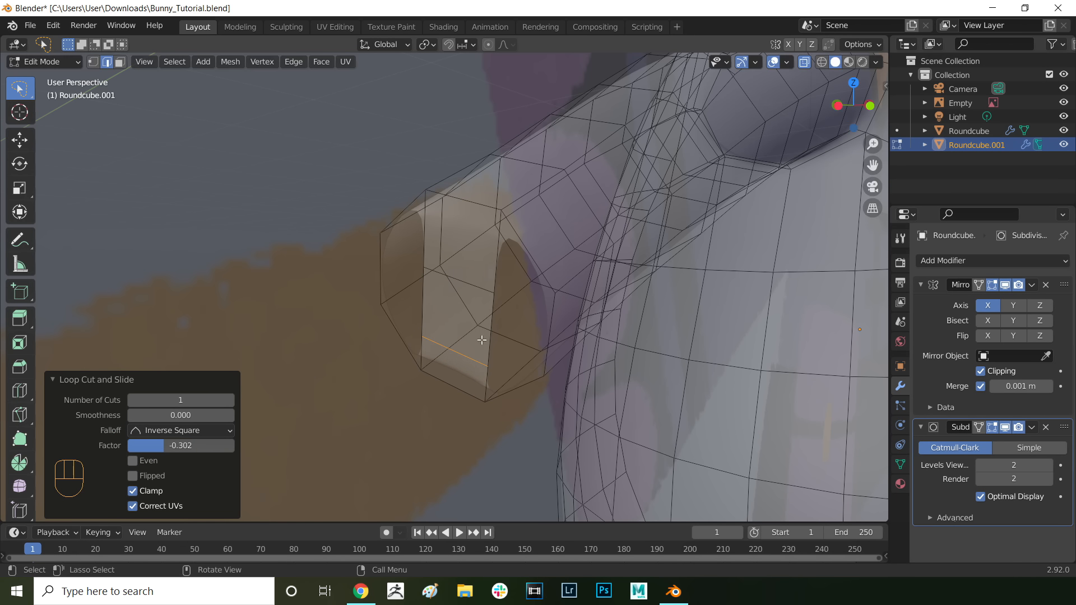
Step: Move the two cut edges of the bridging strip about -0.016 m in X and 0.014 m in Y toward the wrist rim
middle_click_drag(558, 289, 392, 283)
key("g")
left_click(369, 271)
left_click(369, 282, "shift")
scroll(369, 288, "down", 2)
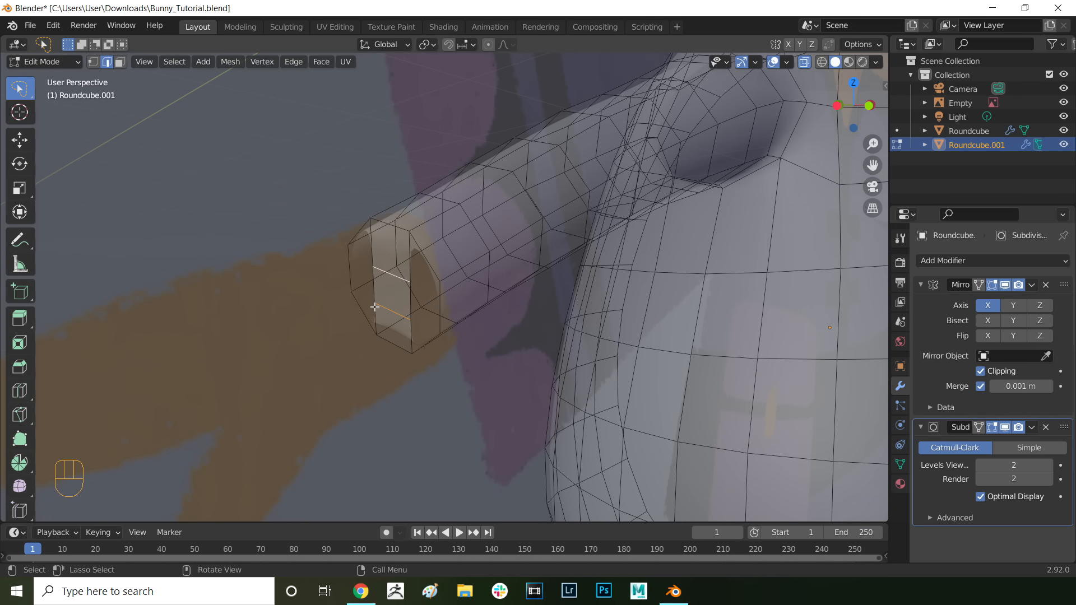
key("g")
left_click(355, 310)
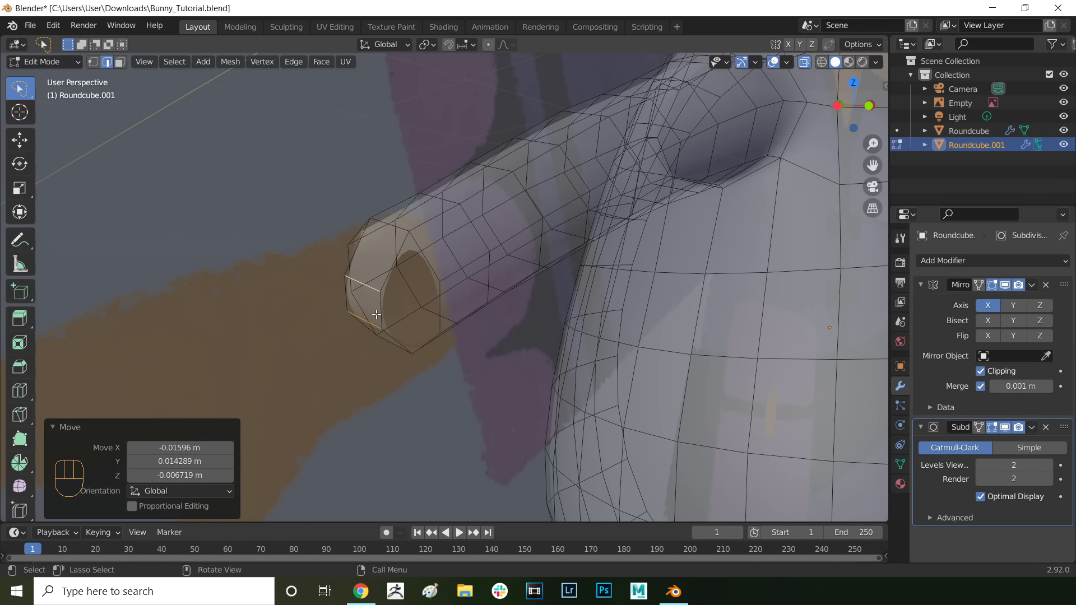
Step: Bridge the first pairs of facing edges between the strip and the wrist rim to start closing the opening
middle_click_drag(358, 311, 362, 220)
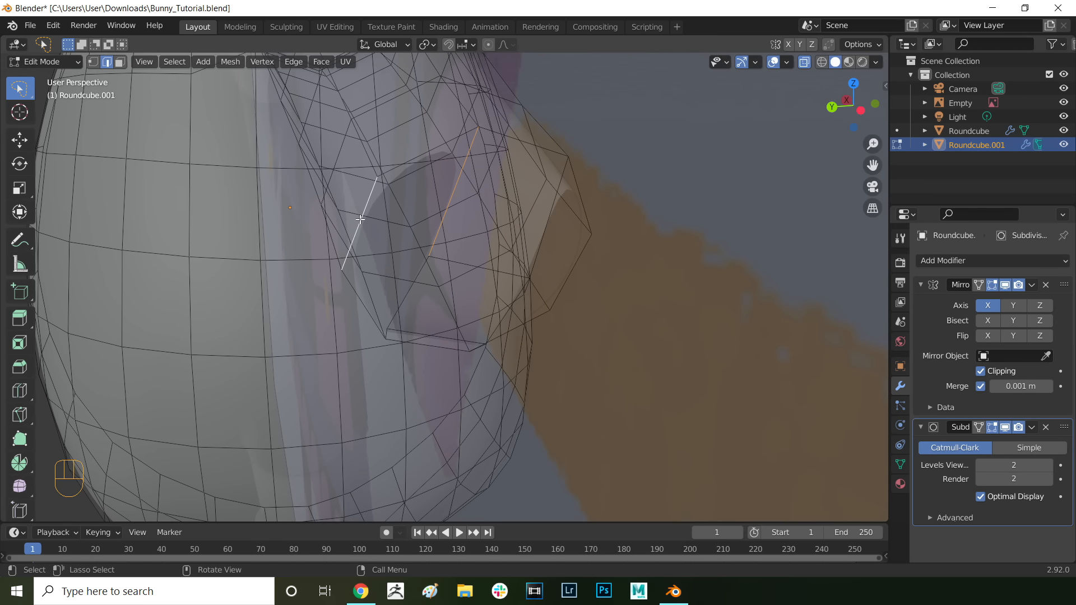
key("ctrl+e")
left_click(338, 219)
scroll(488, 236, "down", 2)
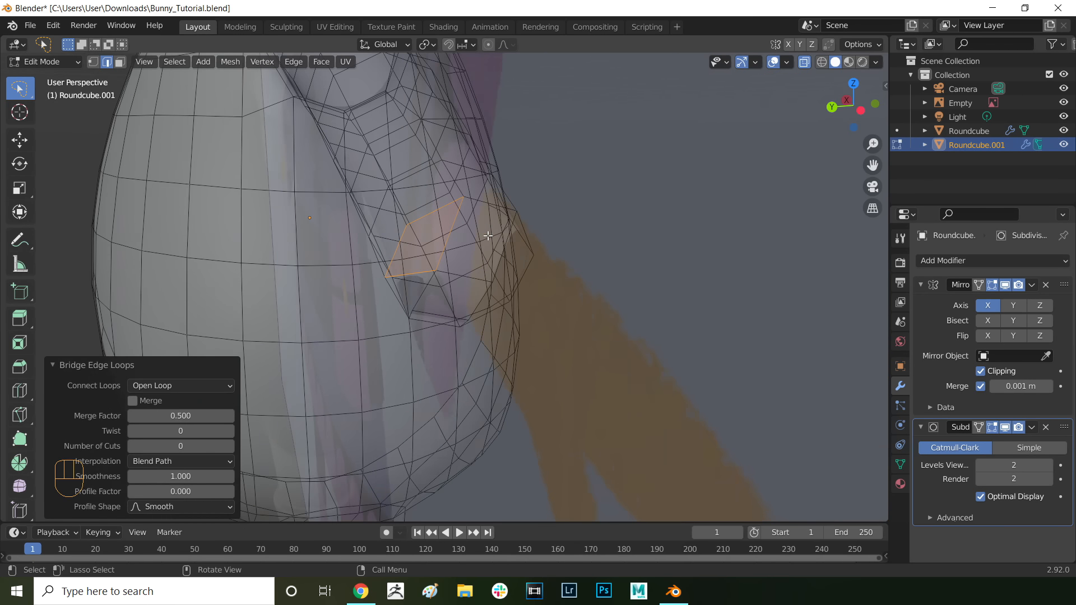
middle_click_drag(488, 236, 399, 221)
scroll(399, 221, "up", 3)
left_click(579, 296, "shift")
right_click(536, 236)
left_click(535, 236)
Step: Close the remaining gaps in the wrist end by bridging the other pairs of facing edges
key("3")
key("g")
mouse_move(437, 280)
middle_mouse_down()
mouse_move(503, 310)
mouse_move(307, 269)
mouse_move(445, 269)
middle_mouse_up()
key("2")
left_click(533, 268, "shift")
right_click(437, 238)
left_click(440, 239)
left_click(474, 269)
right_click(388, 236)
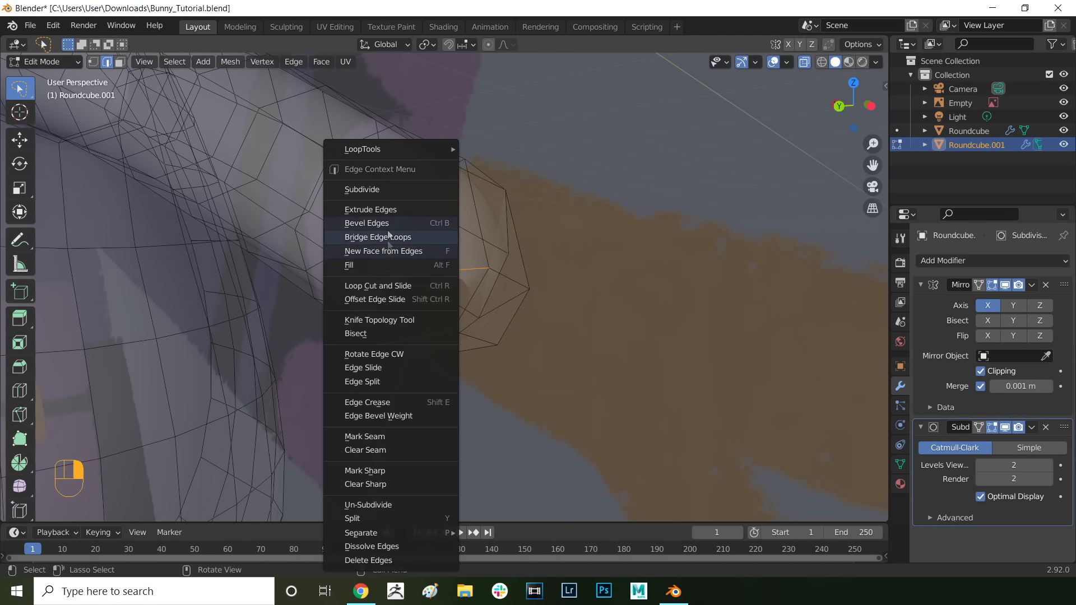
left_click(388, 236)
Step: Extrude two of the faces on the closed wrist end outward to form fingers
middle_click_drag(392, 240, 430, 289)
scroll(432, 289, "down", 3)
key("3")
left_click(442, 271)
key("e")
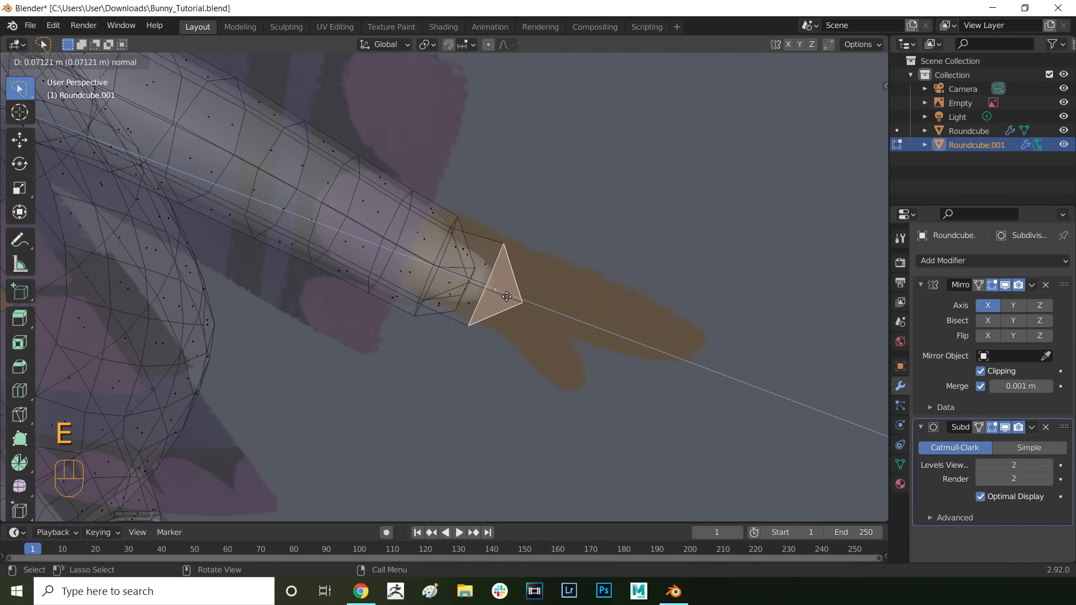
left_click(538, 297)
middle_click_drag(591, 264, 435, 277)
left_click(435, 276)
key("e")
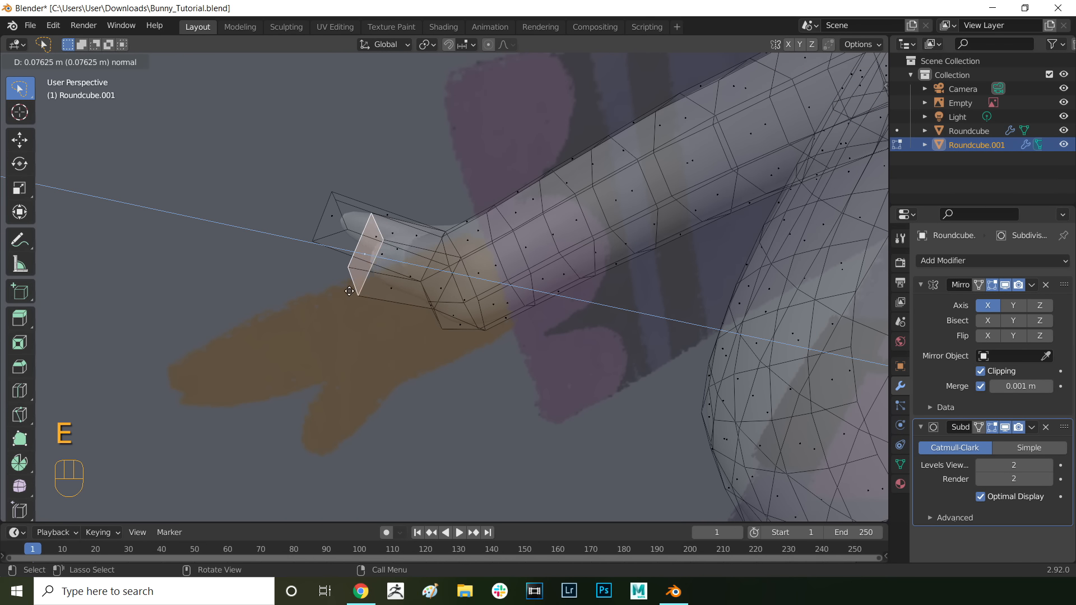
left_click(311, 293)
Step: Extrude the lower face of the wrist end outward to form the thumb
left_click(454, 309)
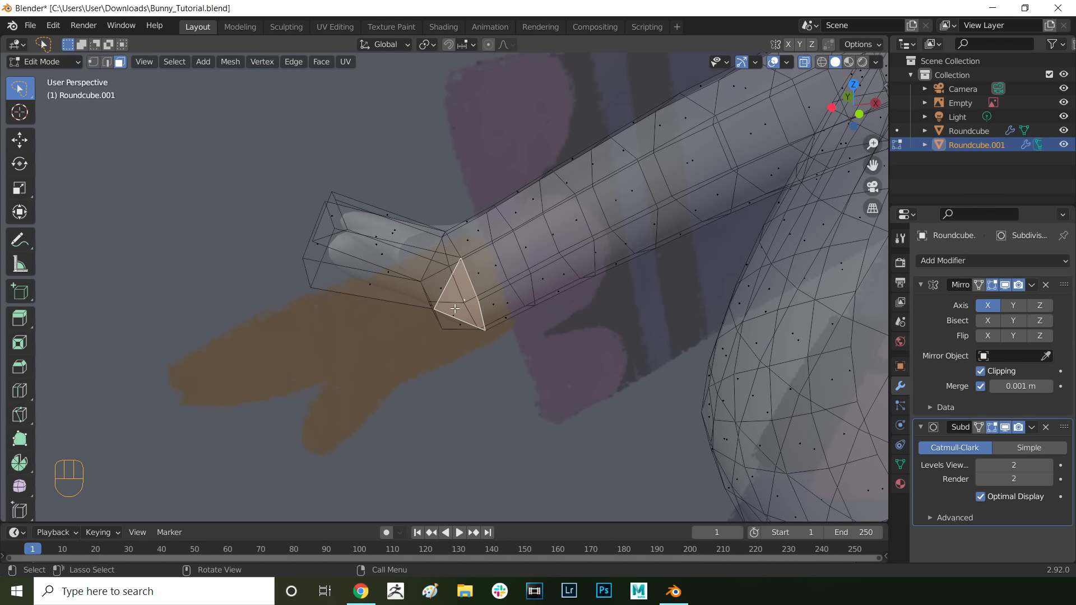
key("e")
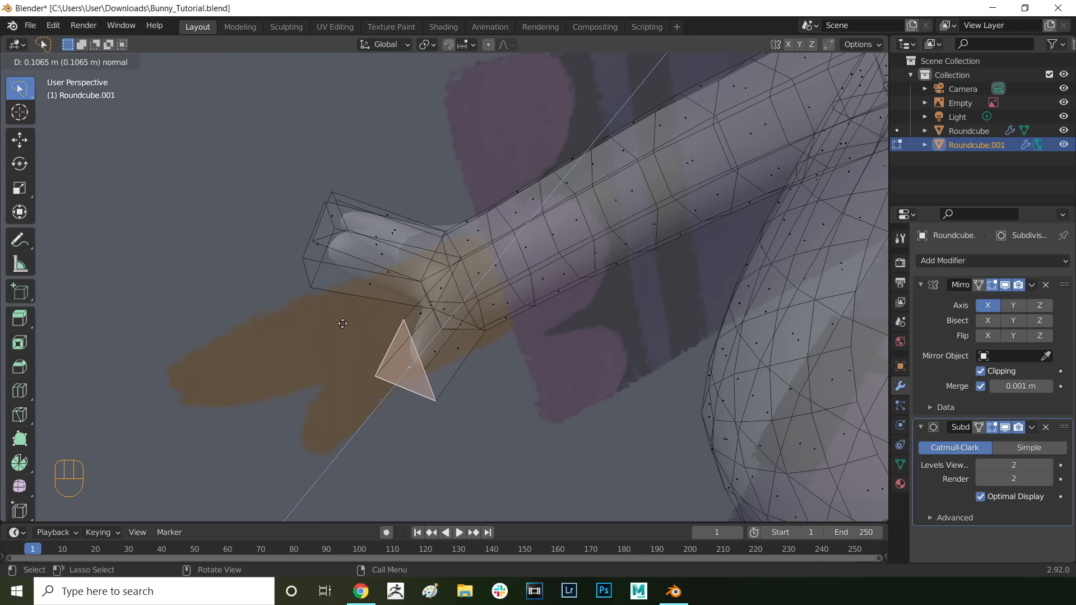
left_click(324, 328)
Step: In front view, move a fingertip face about -0.018 m in X and -0.068 m in Z and rotate it
middle_click_drag(324, 328, 359, 292)
left_click(353, 241)
key("KP_1")
key("g")
left_click(324, 340)
key("r")
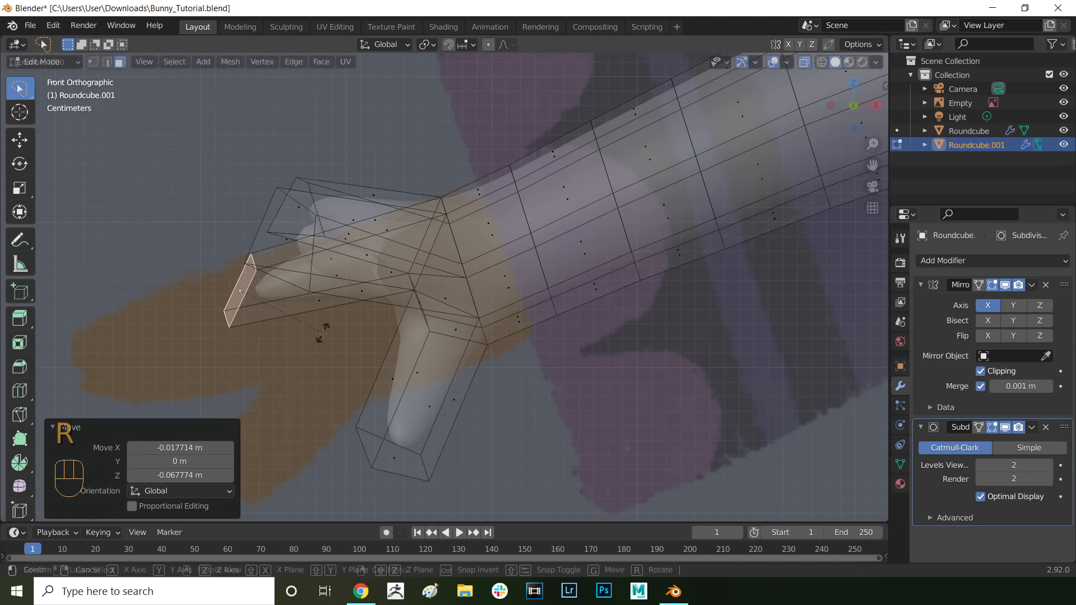
left_click(260, 270)
Step: Reposition the upper fingertip face over the reference hand and rotate it about -34 degrees around Y
scroll(280, 252, "down", 1)
left_click(323, 221)
key("g")
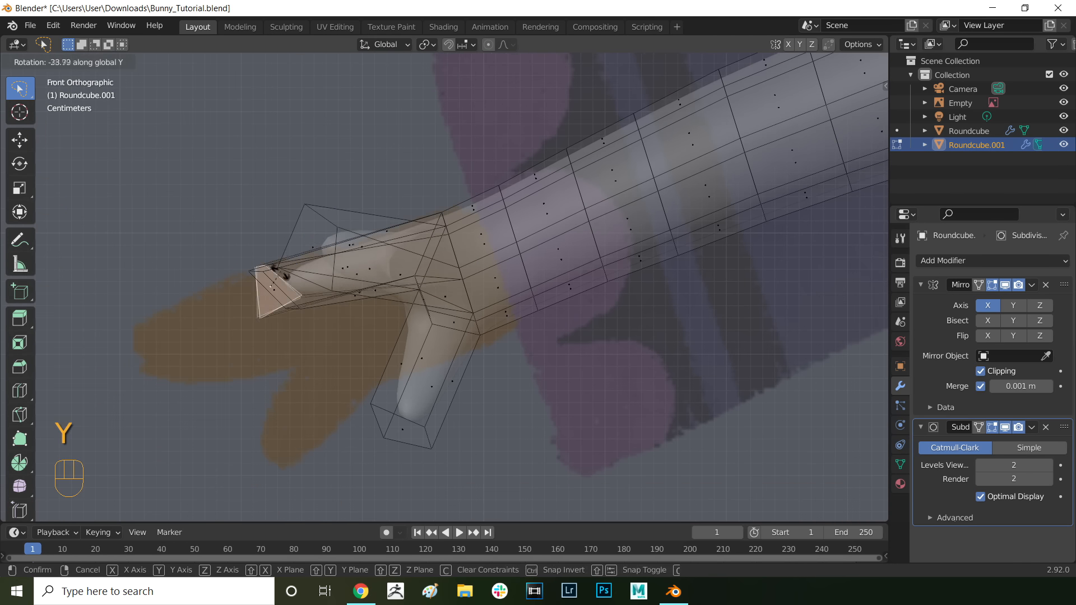
left_click(281, 273)
Step: Adjust the shape of the fingertip by moving one of its corner vertices in front view
key("1")
scroll(247, 291, "up", 2)
left_click(177, 331)
key("g")
left_click(219, 311)
Step: Select the end face of another finger and move it to line up with the neighbouring fingertip
scroll(302, 252, "down", 2)
middle_click_drag(315, 241, 392, 306)
key("3")
left_click(497, 286)
key("g")
left_click(395, 317)
Step: Flatten the three finger end faces one by one by scaling each to 0 along X
middle_click_drag(482, 308, 572, 319)
key("s")
key("x")
key("0")
left_click(396, 312)
left_click(575, 320)
key("s")
key("x")
key("0")
left_click(583, 316)
left_click(499, 328)
key("s")
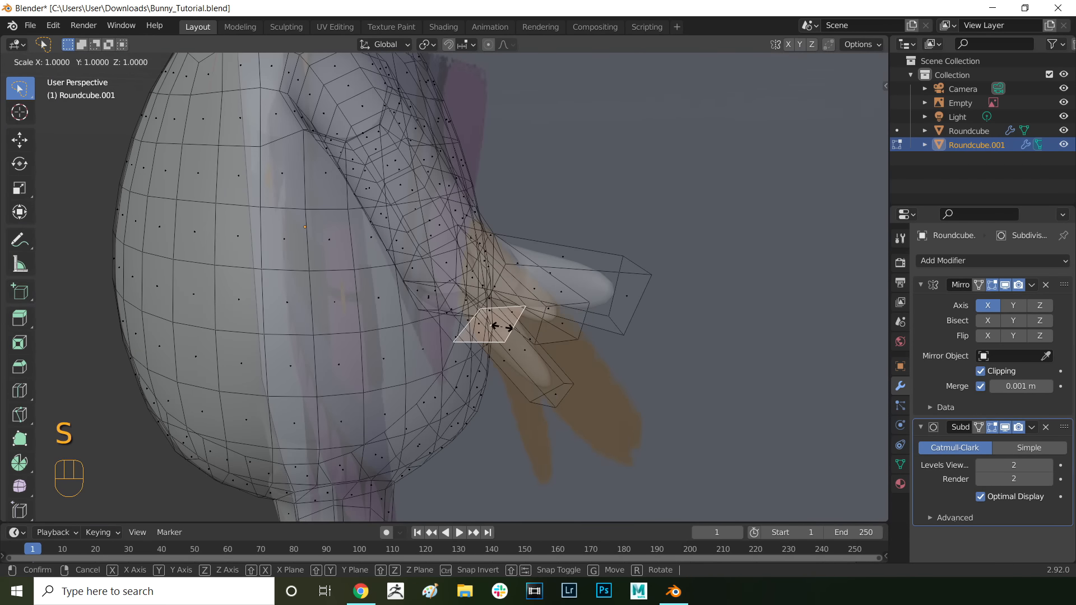
key("x")
key("0")
left_click(502, 326)
Step: Move the front finger's end face about -0.006 m in X, 0.026 m in Y and -0.013 m in Z
middle_click_drag(499, 331, 887, 63)
key("g")
left_click(535, 269)
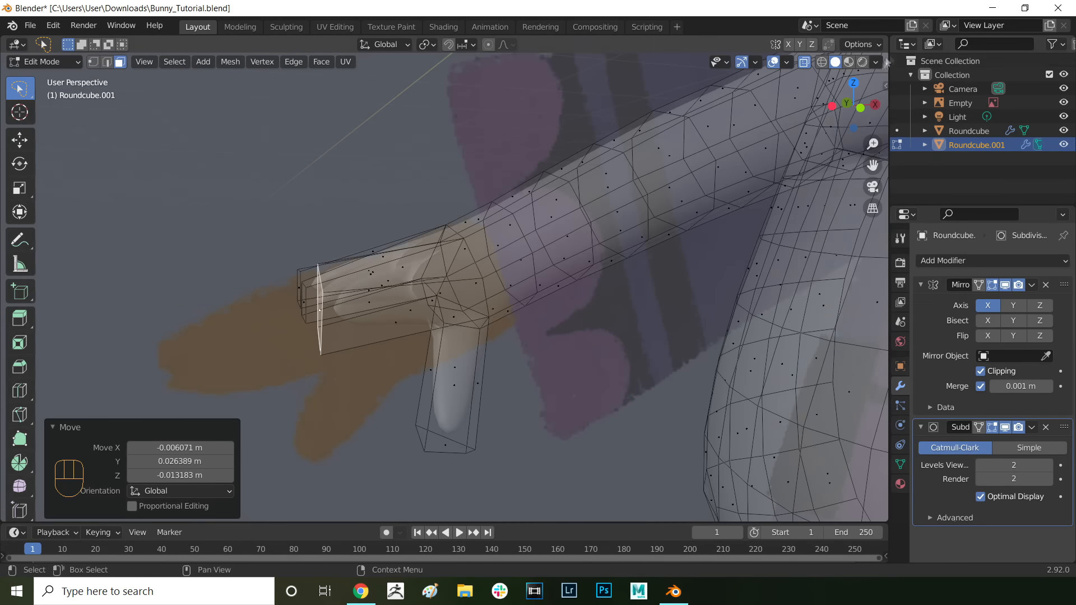
Step: Turn off X-ray shading and move an edge of the hand mesh to refine the finger shape
left_click(876, 62)
left_click(802, 342)
mouse_move(504, 269)
middle_mouse_down()
mouse_move(605, 239)
mouse_move(308, 305)
middle_mouse_up()
left_click(563, 192)
key("2")
left_click(561, 192)
key("g")
left_click(552, 224)
left_click(443, 288)
scroll(170, 317, "up", 3)
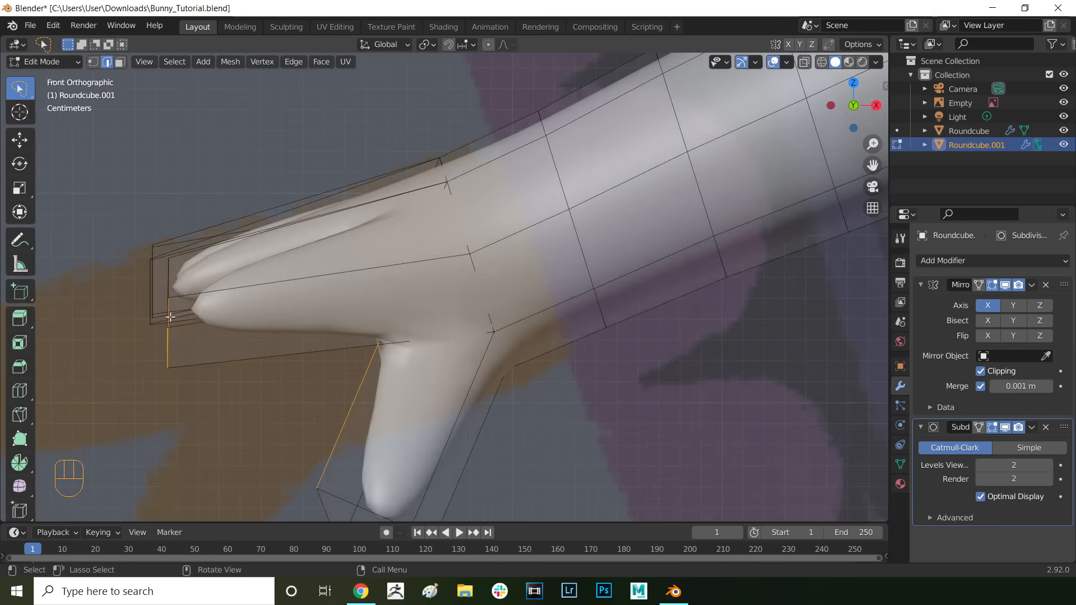
Step: Select the front finger's end face and move it closer to the other fingertips
left_click(325, 311)
middle_click_drag(170, 318, 451, 266)
key("3")
left_click(326, 312)
key("g")
left_click(355, 284)
Step: Flatten the thumb's end face by scaling it to 0 along Z and move it about -0.004 m in Z
scroll(355, 285, "down", 2)
left_click(401, 428)
key("s")
key("z")
key("0")
left_click(403, 428)
key("g")
left_click(403, 433)
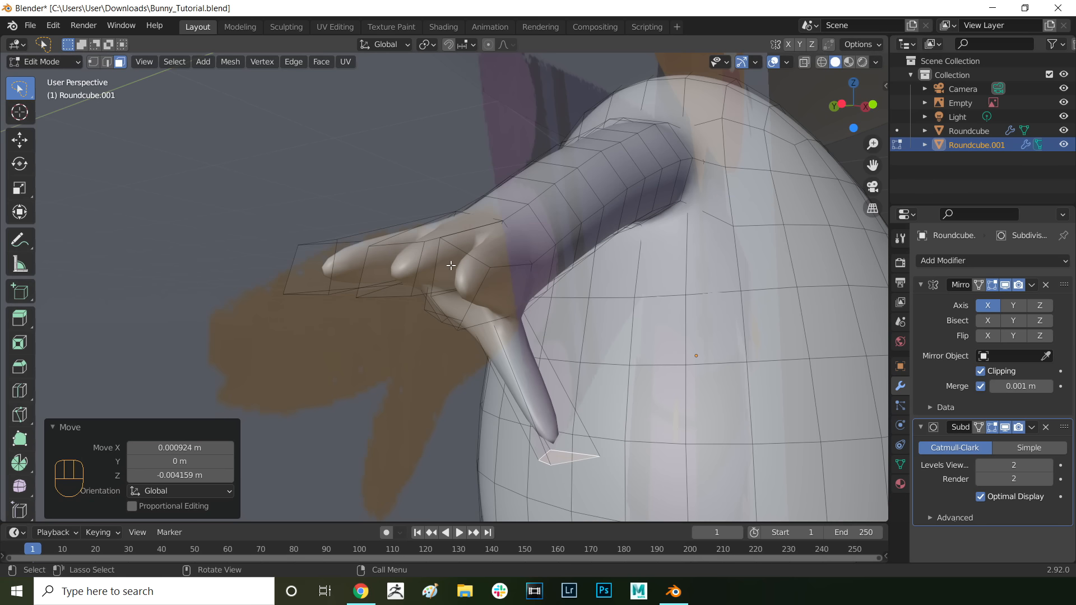
Step: Rotate the three finger end faces together by about -42.6 degrees in front view and move them out along the reference fingers
left_click(451, 266)
left_click(389, 269, "shift")
left_click(311, 267, "shift")
middle_click_drag(311, 267, 331, 319)
key("KP_1")
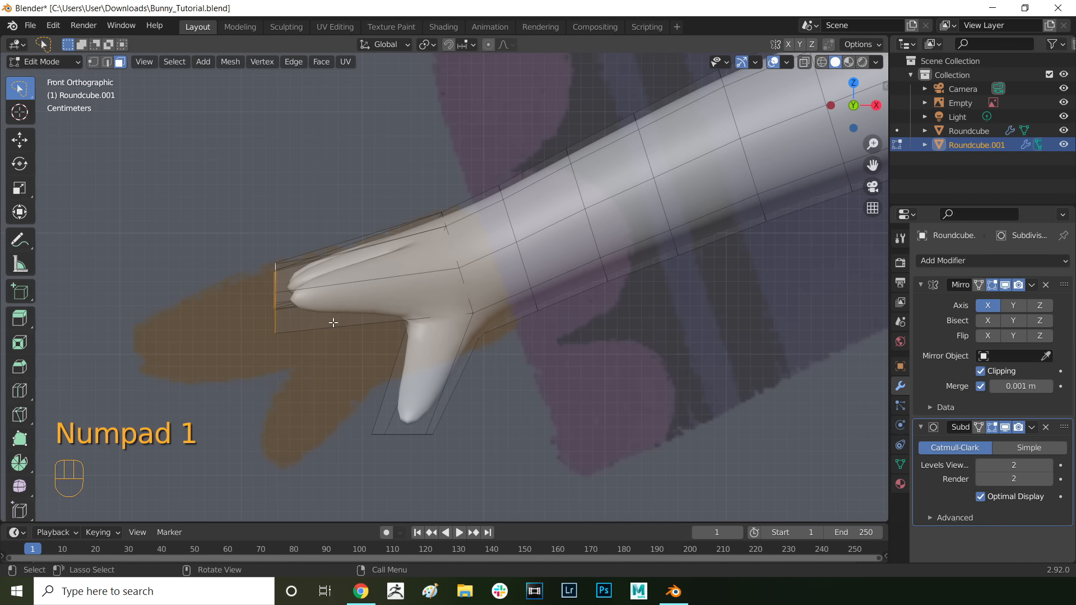
key("r")
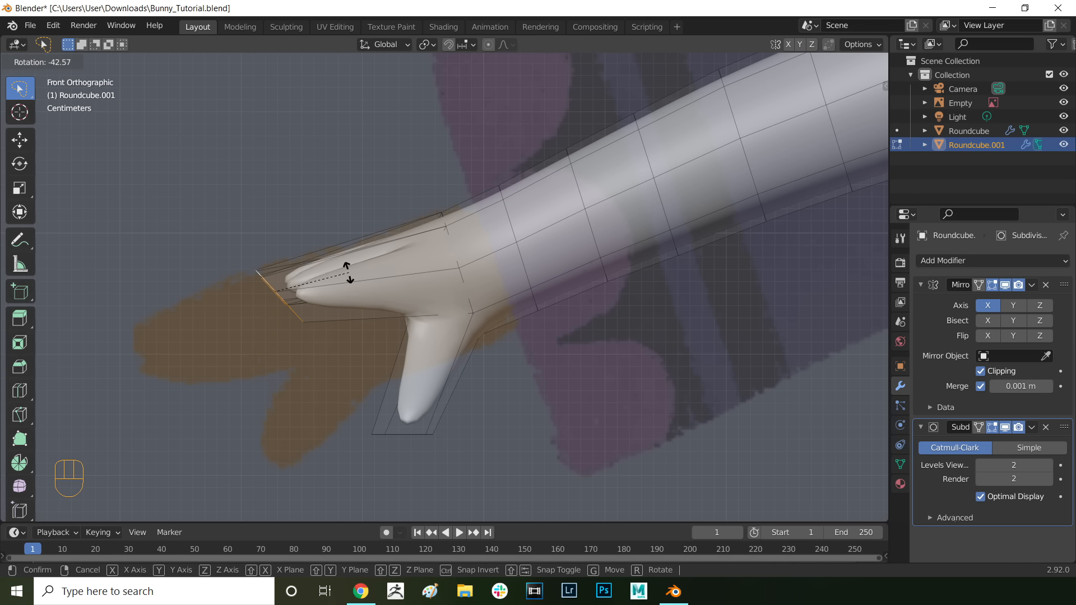
left_click(348, 273)
key("g")
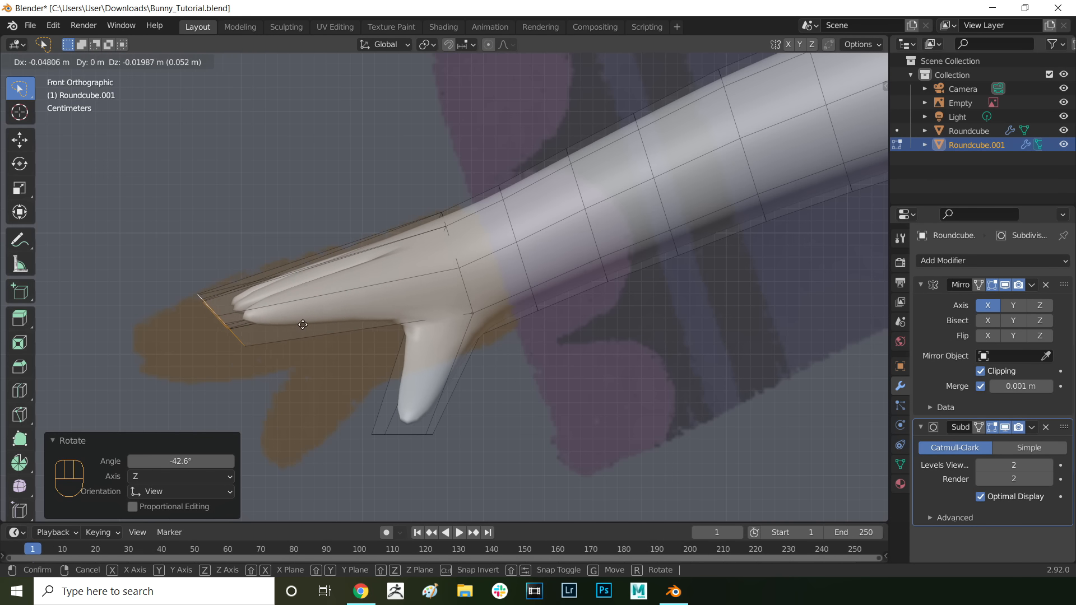
Step: Select all vertices of the hand and move them about -0.078 m in X and -0.03 m in Z onto the reference hand
mouse_move(416, 219)
left_mouse_down()
mouse_move(262, 323)
mouse_move(485, 435)
mouse_move(459, 236)
mouse_move(446, 230)
left_mouse_up()
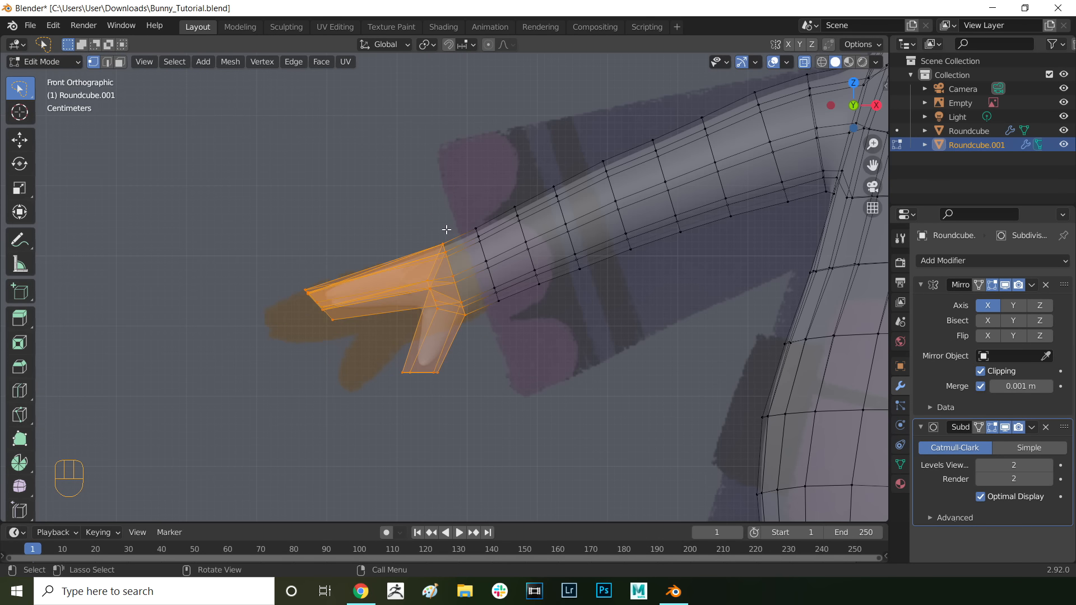
key("g")
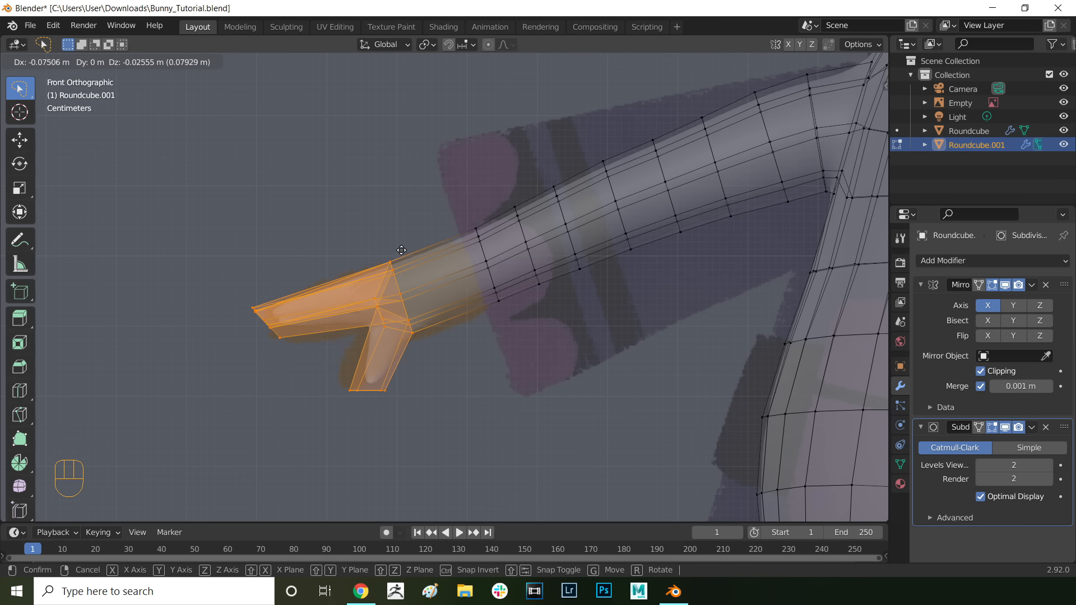
left_click(398, 256)
scroll(403, 260, "up", 2)
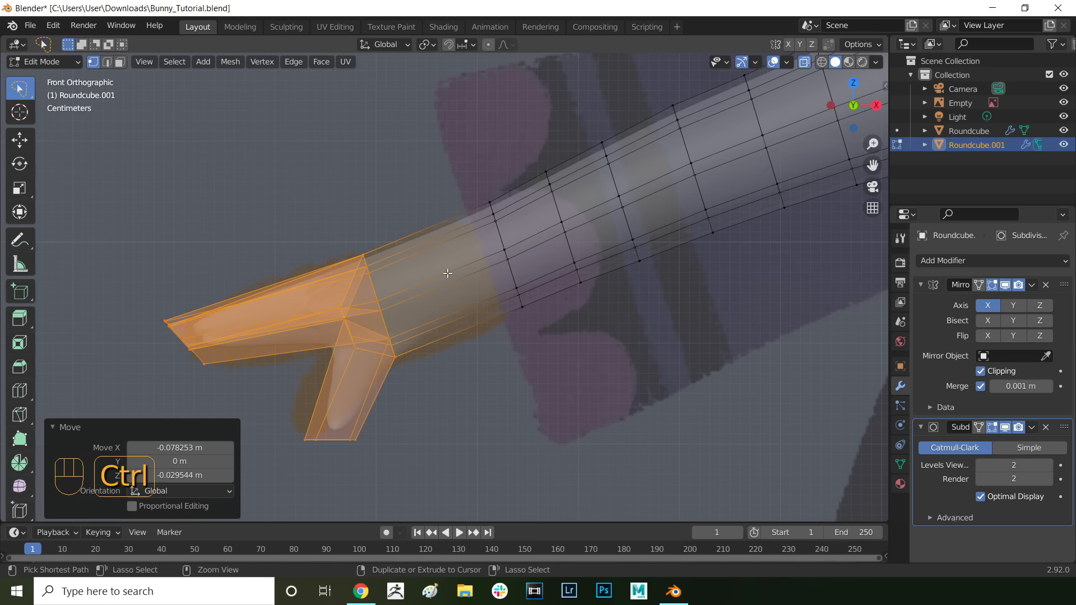
Step: Add a centred loop cut between the hand and the wrist
key("ctrl+r")
double_click(430, 260)
scroll(438, 267, "down", 4)
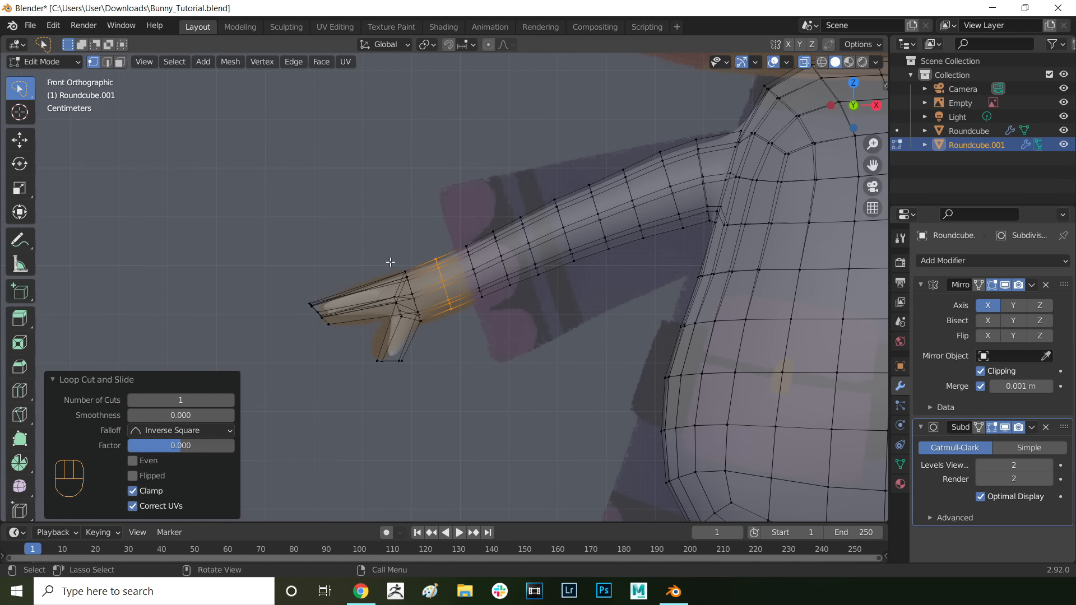
Step: Add a centred loop cut around each of the three fingers and the thumb
scroll(390, 262, "up", 4)
middle_click_drag(297, 288, 309, 346)
key("ctrl+r")
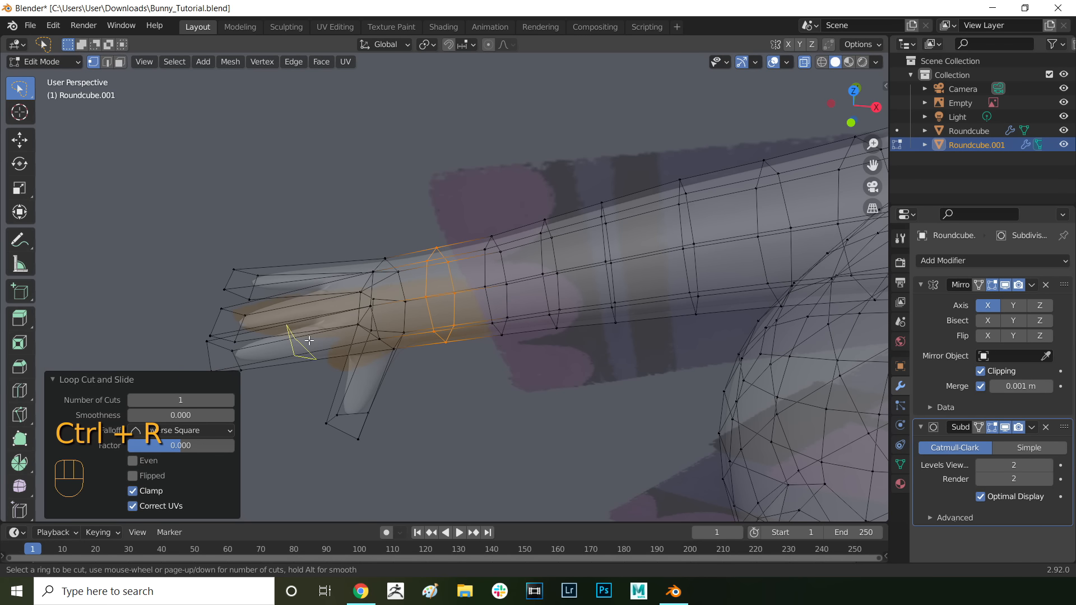
left_click(309, 340)
left_click(305, 343)
middle_click_drag(305, 343, 323, 339)
key("ctrl+r")
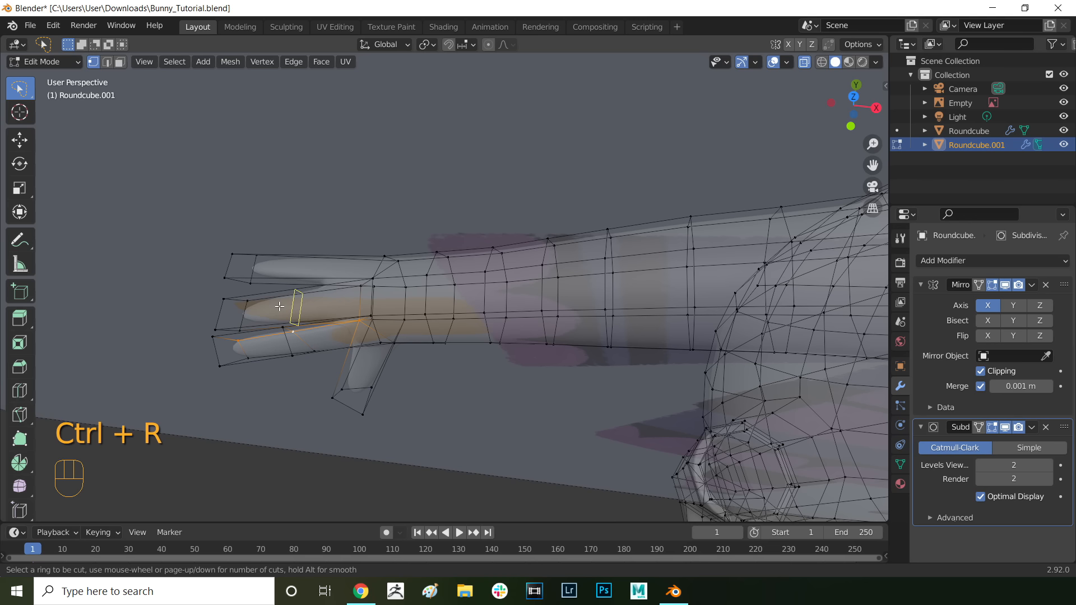
left_click(281, 306)
right_click(282, 306)
key("ctrl+r")
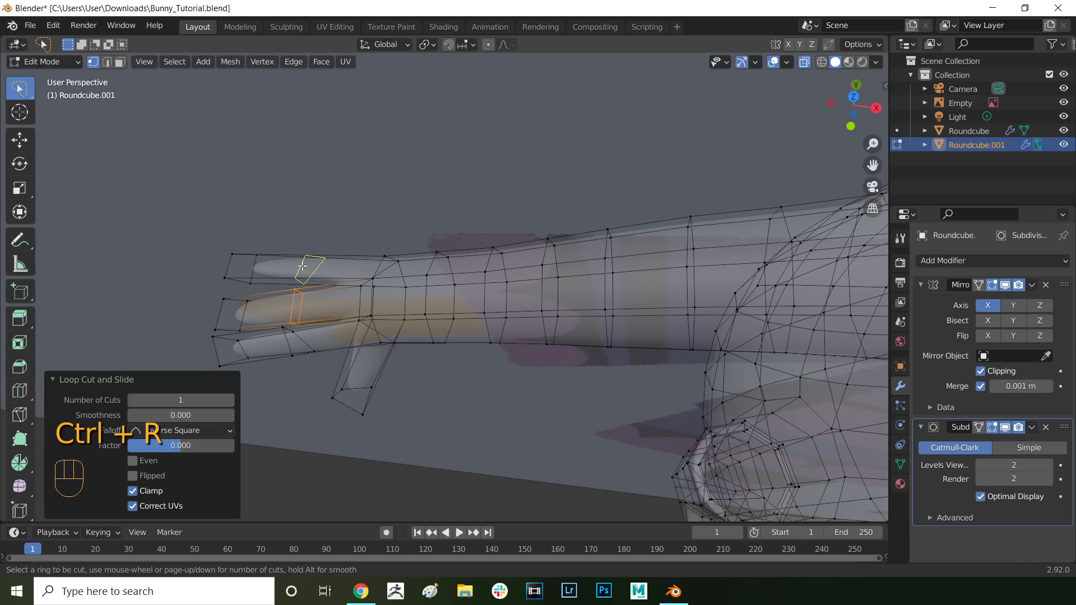
left_click(299, 271)
right_click(298, 271)
middle_click_drag(299, 272, 312, 248)
scroll(284, 362, "up", 1)
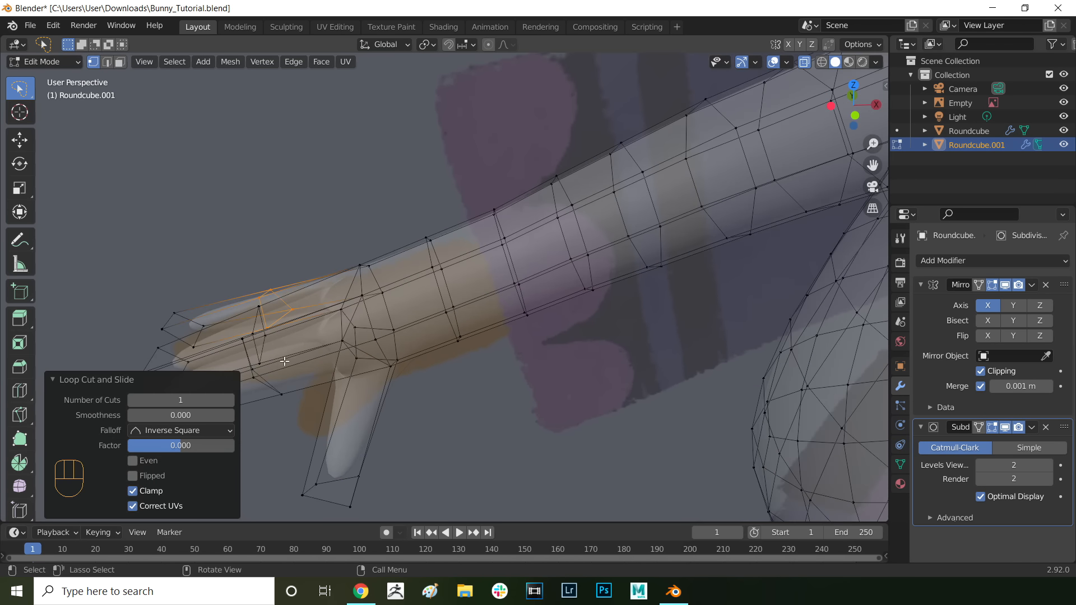
scroll(284, 362, "down", 1)
scroll(581, 214, "down", 4)
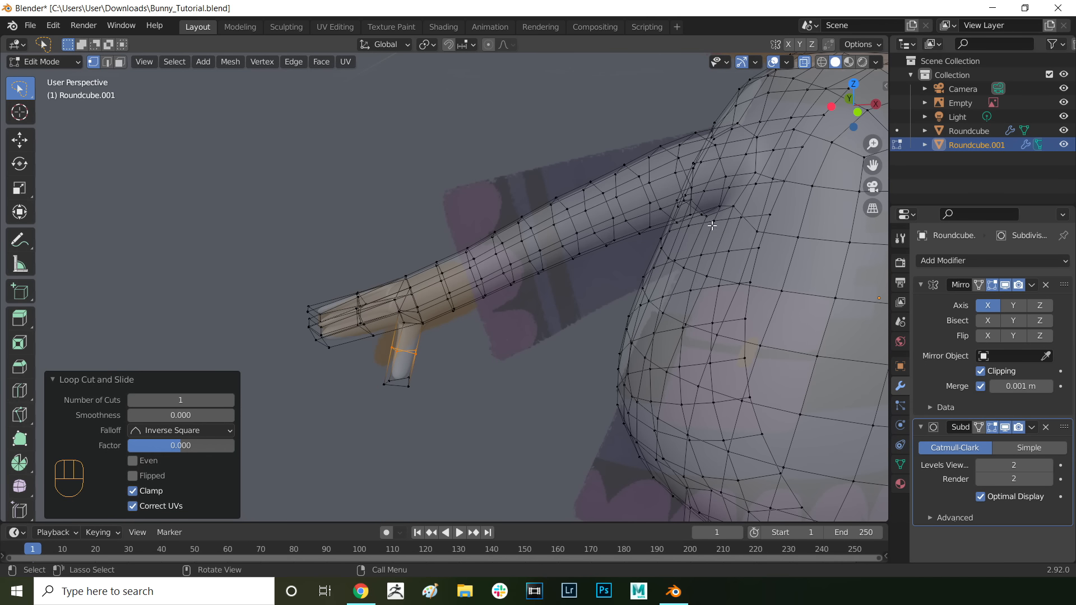
scroll(715, 217, "down", 4)
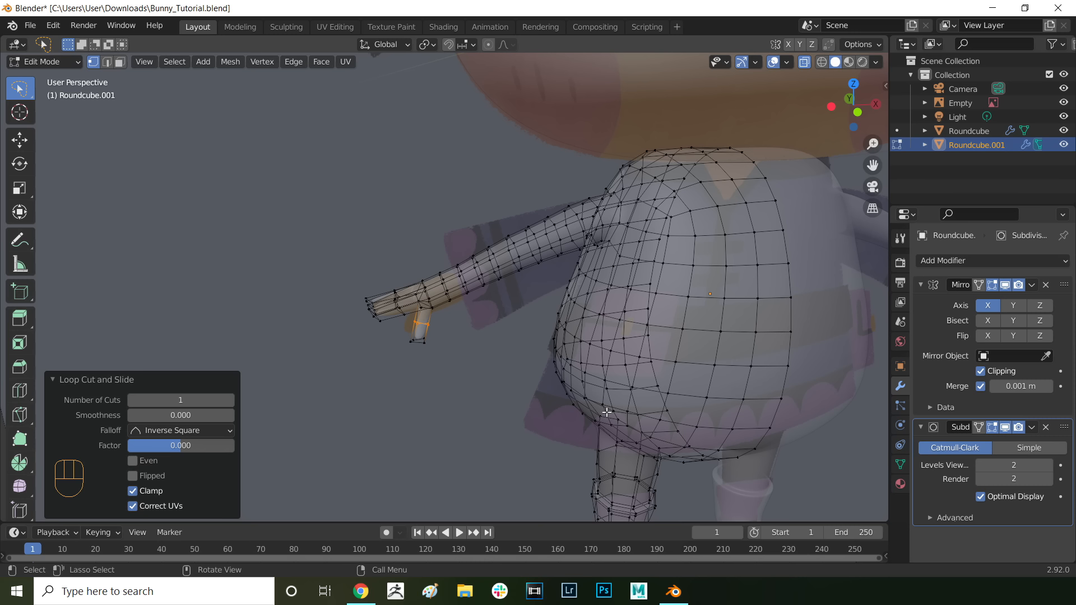
Step: Add a loop cut around the thumb close to its base with a slide factor of about 0.251
scroll(370, 339, "up", 7)
key("ctrl+r")
left_click(336, 384)
left_click(353, 380)
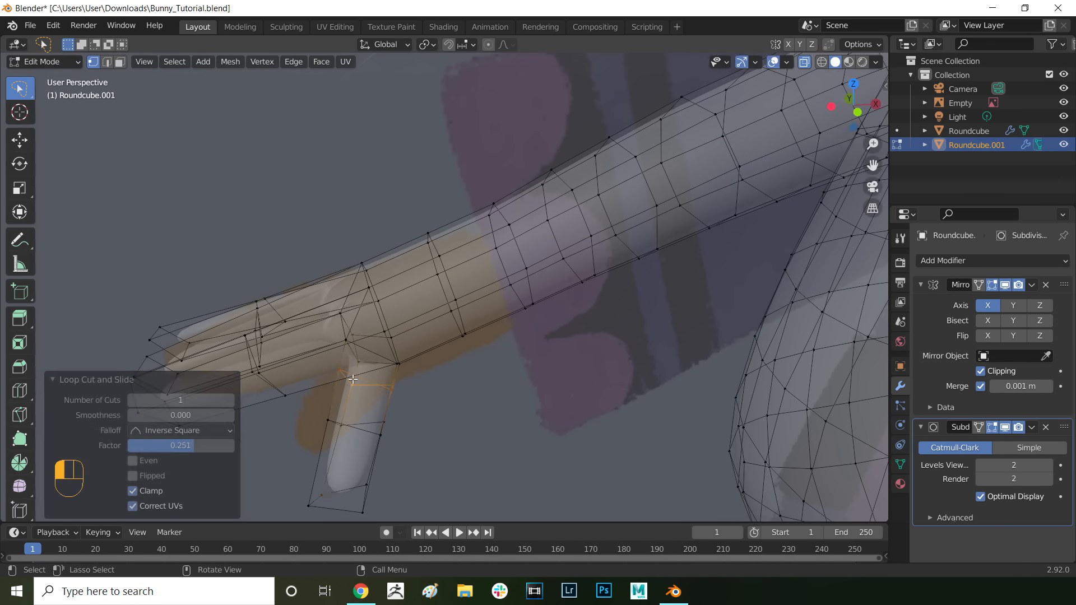
Step: Add further loop cuts around the fingers near their bases and check the smoothed hand in Object Mode
middle_click_drag(353, 379, 398, 415)
key("ctrl+r")
left_click(362, 377)
left_click(358, 379)
key("ctrl+r")
double_click(376, 382)
key("ctrl+r")
double_click(431, 386)
key("ctrl+r")
double_click(608, 390)
key("ctrl+r")
double_click(572, 457)
key("ctrl+r")
double_click(439, 459)
key("ctrl+r")
key("Tab")
key("Tab")
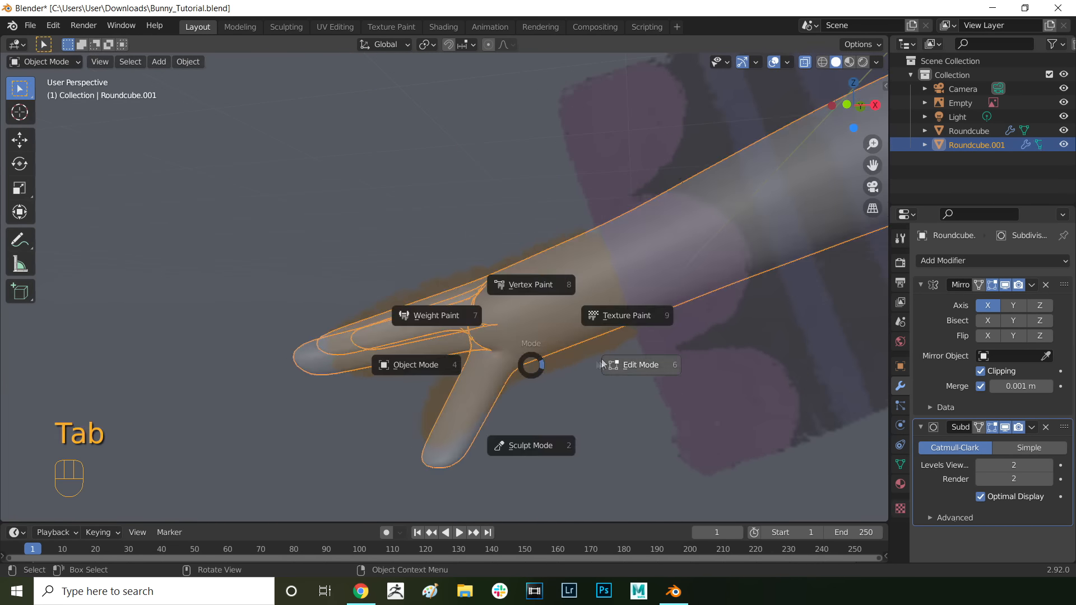
left_click(602, 364)
Step: Select the thumb's faces and delete them, leaving an open hole in the palm
middle_click_drag(577, 364, 560, 393)
left_click(459, 385)
left_click(477, 389, "shift")
left_click(463, 424, "shift")
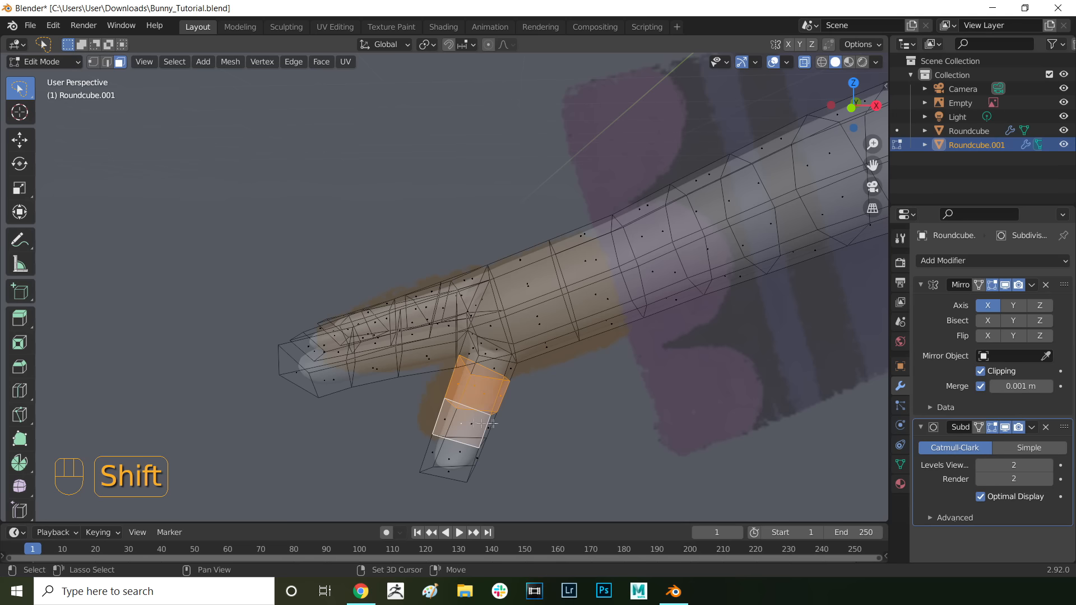
left_click(488, 424, "shift")
key("x")
left_click(480, 427)
middle_click_drag(481, 427, 488, 371)
key("x")
left_click(479, 428)
left_click(490, 369)
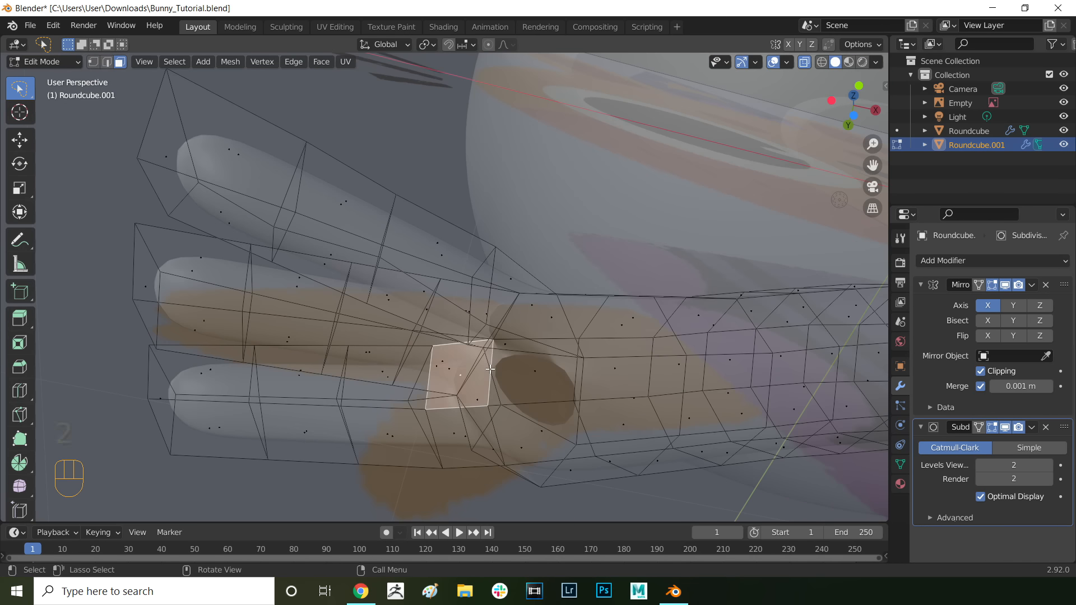
Step: Close the hole left by the thumb by bridging its two opposite edges
key("2")
left_click(490, 369)
left_click(580, 385, "shift")
right_click(584, 389)
left_click(584, 237)
middle_click_drag(583, 238, 383, 385)
Step: Extrude the new face on the palm by about 0.16 m as a new thumb and reposition its end
key("3")
left_click(551, 324)
key("e")
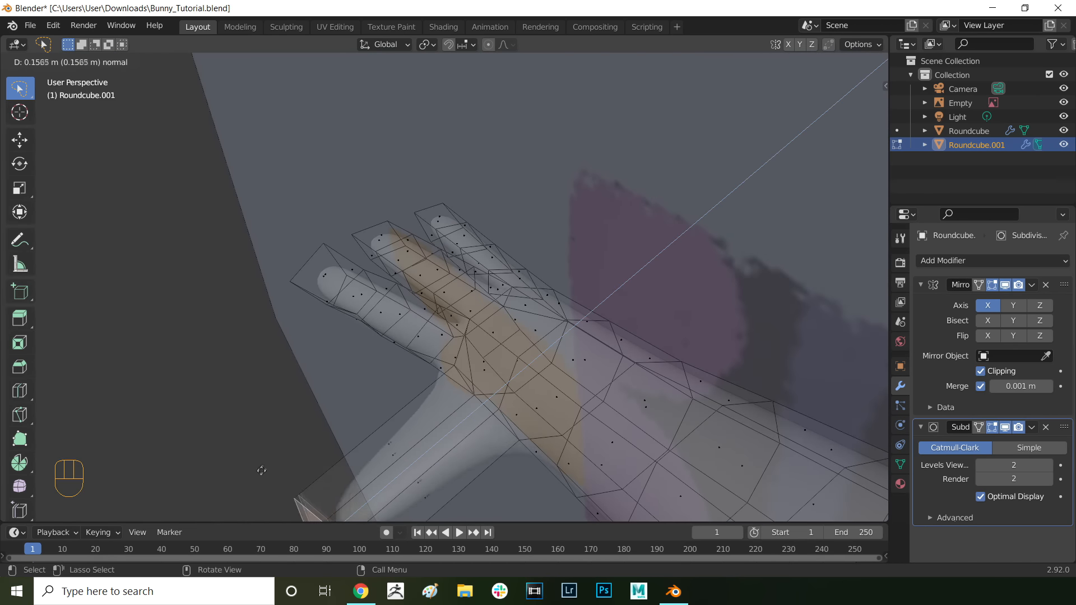
left_click(278, 460)
scroll(280, 457, "down", 4)
middle_click_drag(283, 454, 594, 386)
key("g")
left_click(540, 378)
Step: Rotate the thumb's end face about -90.7 degrees around global Z, then move and scale it to shape the tip
scroll(543, 378, "up", 4)
key("r")
key("z")
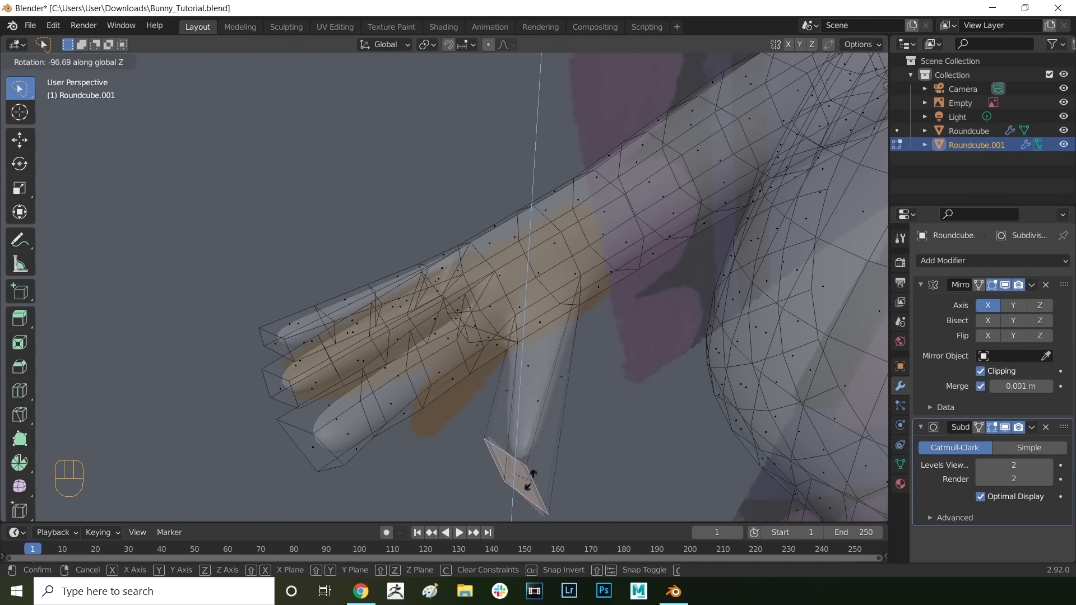
left_click(530, 480)
mouse_move(530, 480)
middle_mouse_down()
mouse_move(548, 432)
mouse_move(499, 258)
mouse_move(539, 343)
mouse_move(407, 219)
mouse_move(432, 323)
mouse_move(426, 280)
middle_mouse_up()
key("g")
left_click(533, 434)
key("s")
left_click(488, 280)
Step: Add two loop cuts around the new thumb
key("ctrl+r")
double_click(552, 398)
key("ctrl+r")
double_click(527, 322)
Step: Select the faces of the torso and arm, leaving out the hand and the lower body, on front and back
scroll(426, 280, "down", 6)
key("3")
left_click_drag(426, 254, 308, 379)
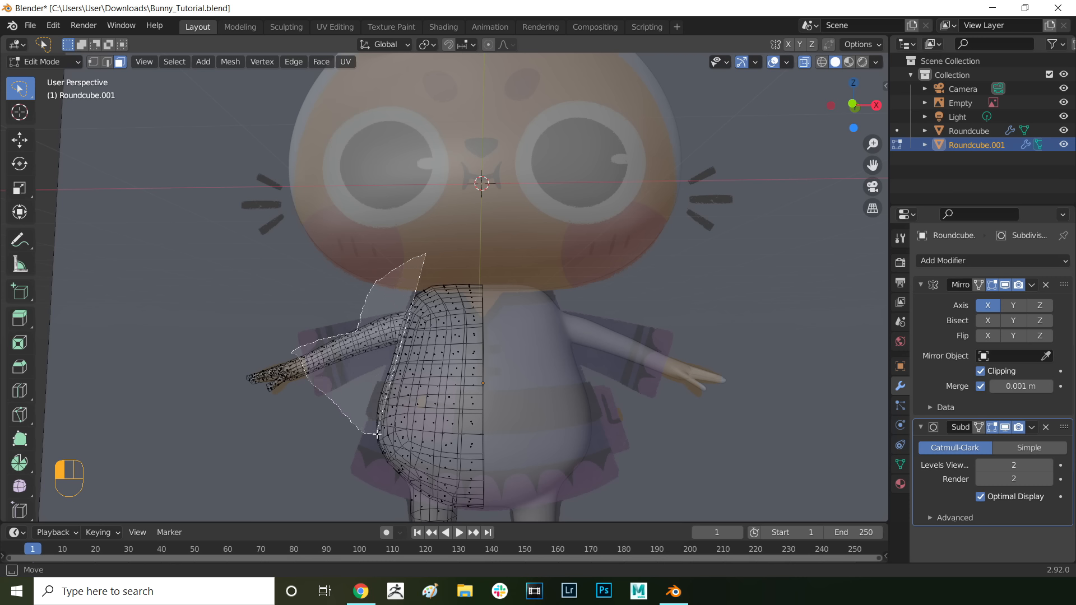
mouse_move(390, 436)
left_mouse_down()
mouse_move(482, 451)
mouse_move(525, 260)
mouse_move(497, 301)
left_mouse_up()
mouse_move(485, 251)
left_mouse_down("shift")
mouse_move(509, 377)
mouse_move(508, 362)
left_mouse_up("shift")
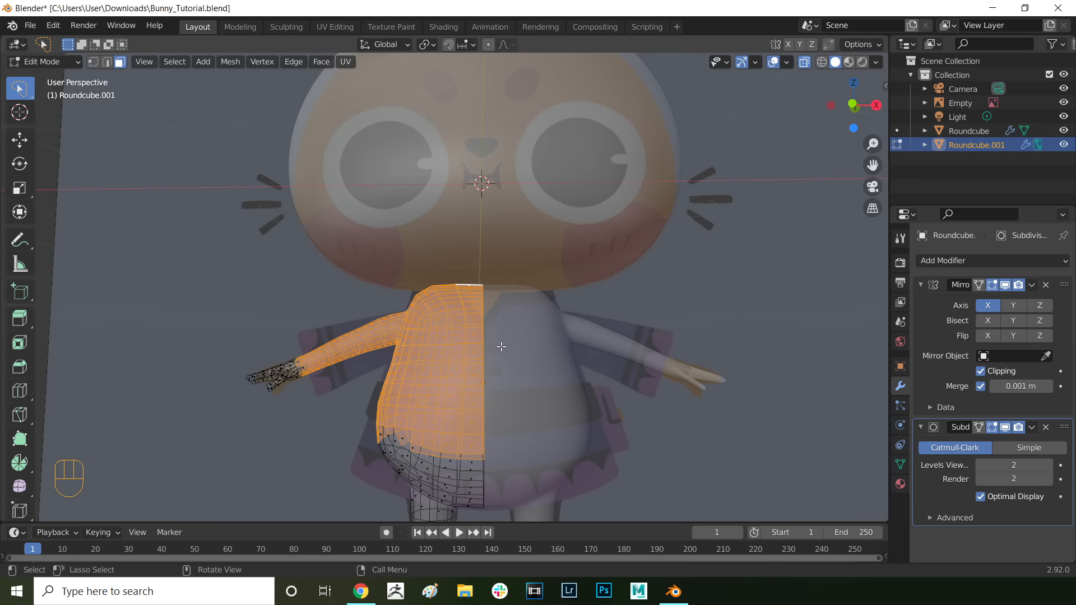
scroll(493, 352, "down", 2)
mouse_move(412, 355)
middle_mouse_down()
mouse_move(471, 332)
mouse_move(555, 336)
middle_mouse_up()
left_click_drag(478, 421, 387, 415, "shift")
middle_click_drag(342, 392, 398, 395)
left_click_drag(382, 437, 417, 438, "ctrl")
mouse_move(482, 359)
middle_mouse_down()
mouse_move(404, 336)
mouse_move(579, 331)
mouse_move(353, 324)
middle_mouse_up()
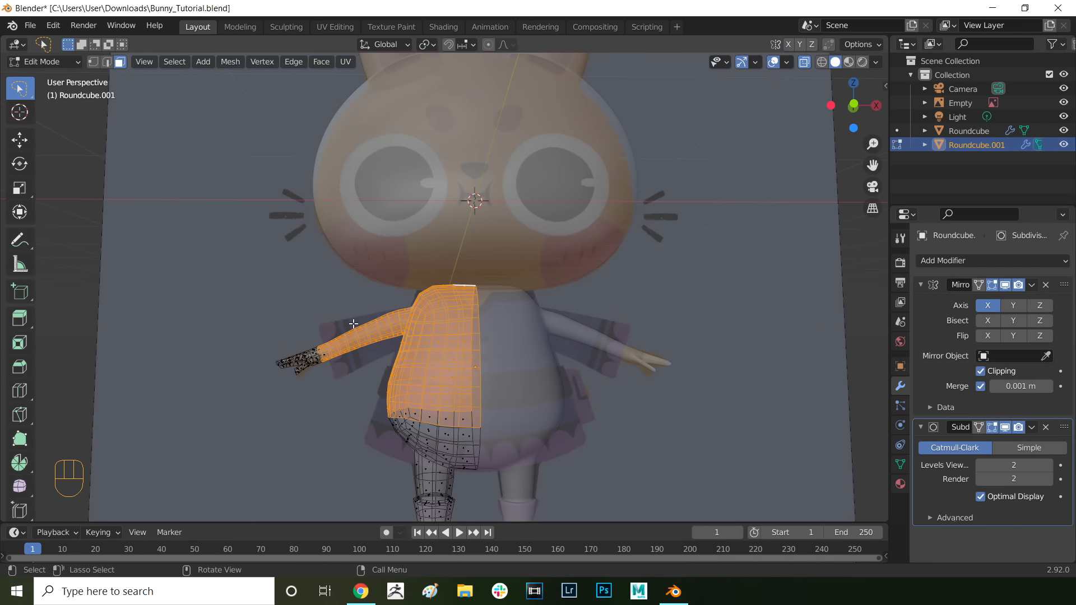
scroll(450, 353, "up", 2)
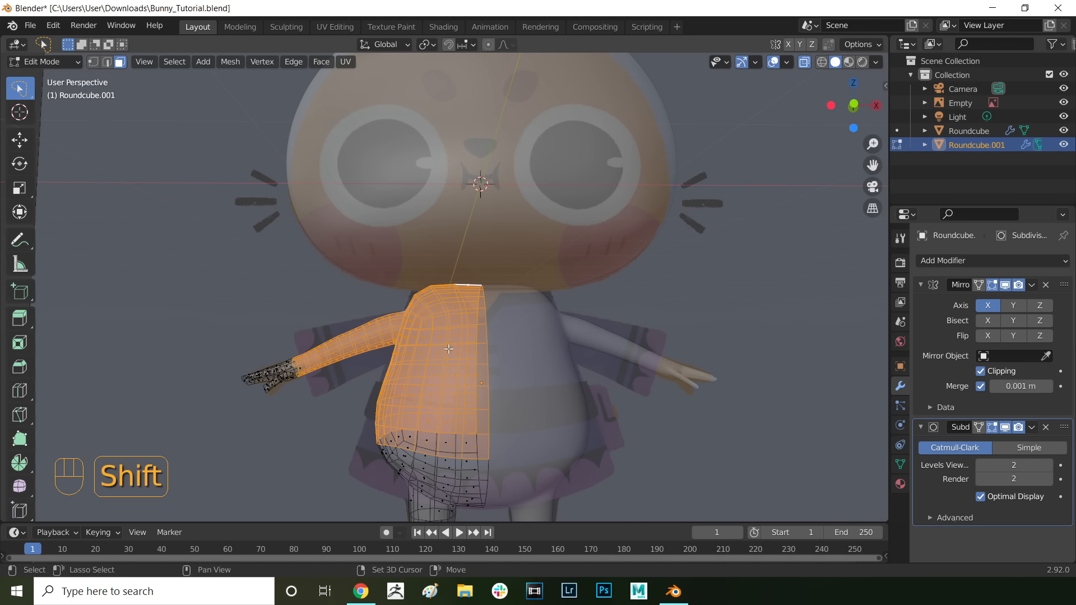
Step: Duplicate the selected torso and arm faces in place and separate the copy into its own object
key("shift+d")
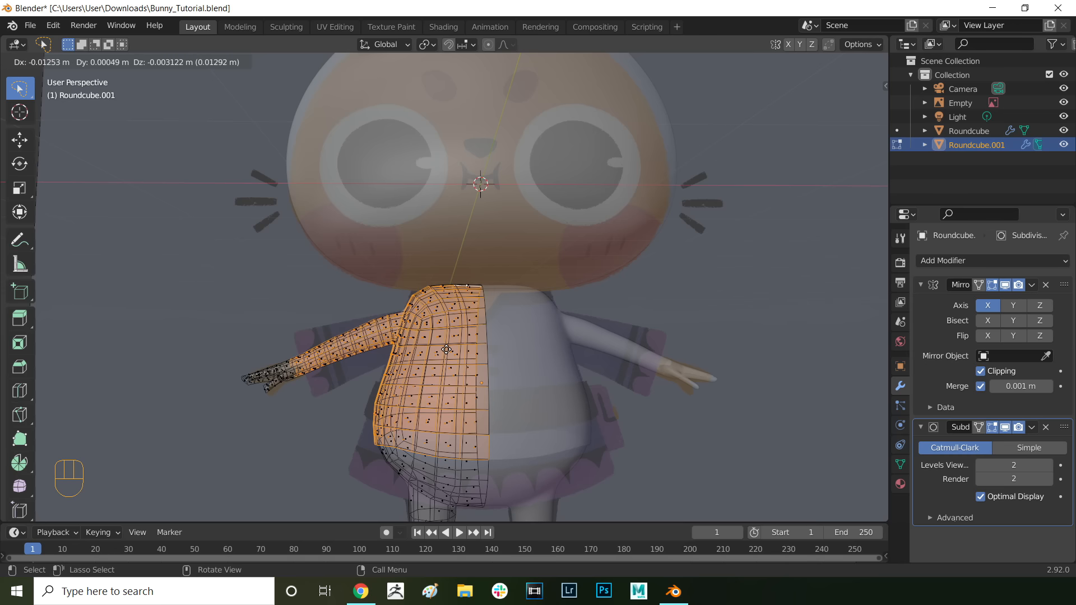
key("Escape")
key("p")
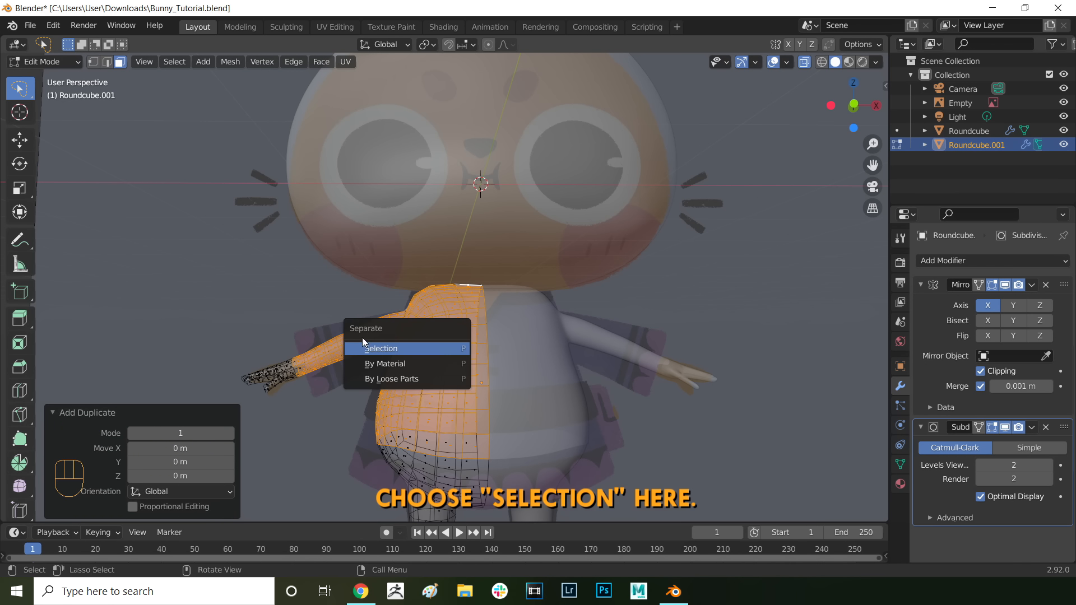
left_click(401, 349)
Step: Open the separated shirt object for editing and bridge two edges at the sleeve's wrist end to fill the missing face
middle_click_drag(561, 339, 639, 336)
key("Tab")
left_click(549, 330)
left_click(982, 145)
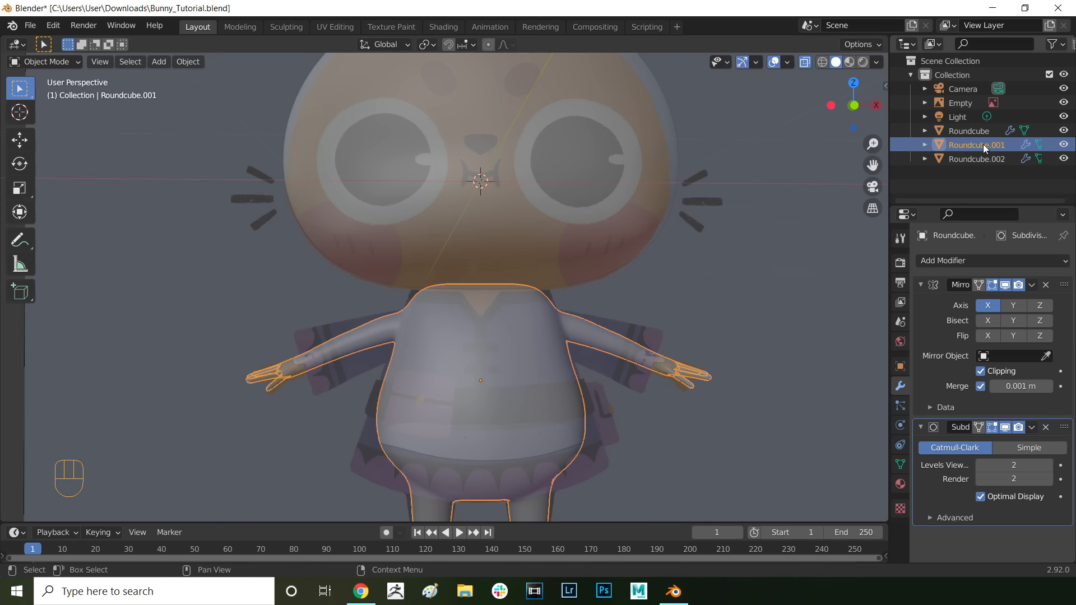
left_click(979, 157)
middle_click_drag(511, 362, 474, 359)
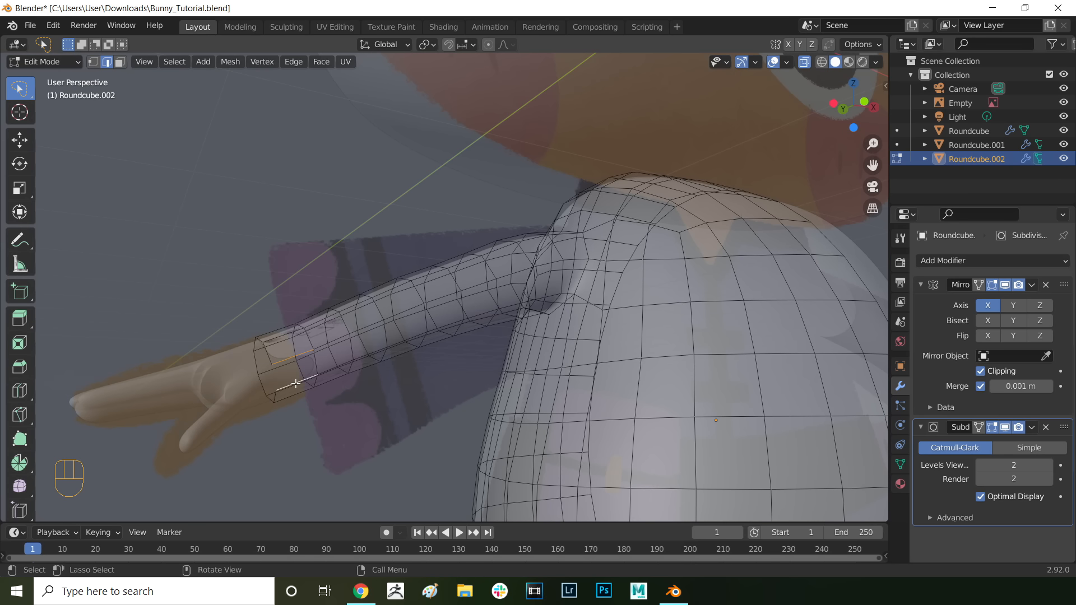
right_click(296, 383)
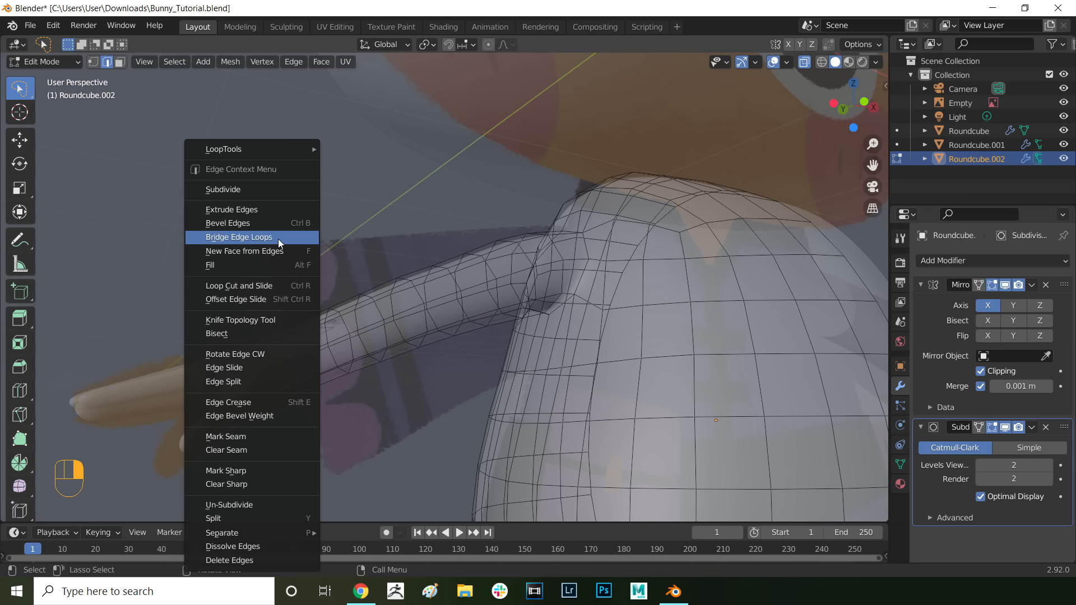
left_click(263, 239)
middle_click_drag(263, 239, 392, 328)
scroll(380, 330, "down", 5)
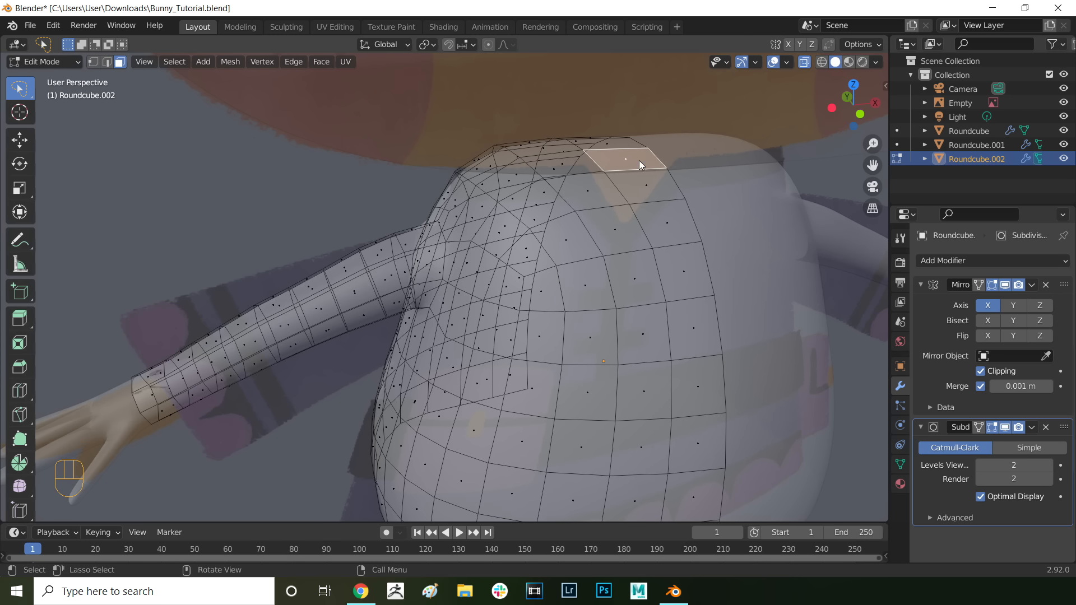
Step: Delete the shirt's top faces next to the centreline to open up the neck
key("x")
left_click(622, 162)
middle_click_drag(654, 159, 471, 119)
key("x")
left_click(688, 148)
Step: Select the shirt's bottom row of vertices in front view and flatten it by scaling to 0 along Z
key("KP_1")
key("1")
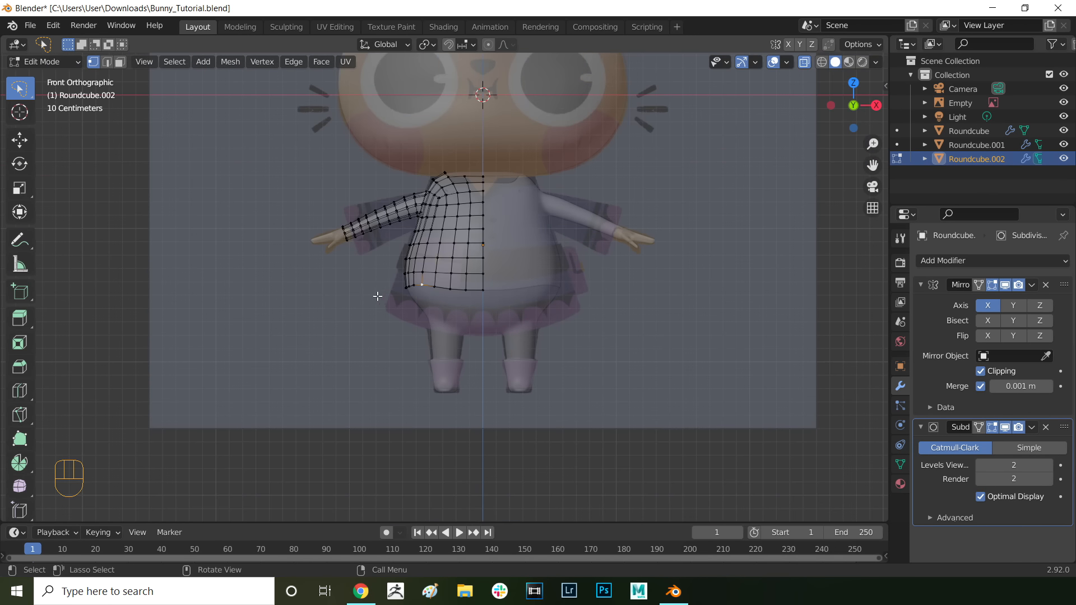
middle_click_drag(377, 296, 407, 310)
key("KP_1")
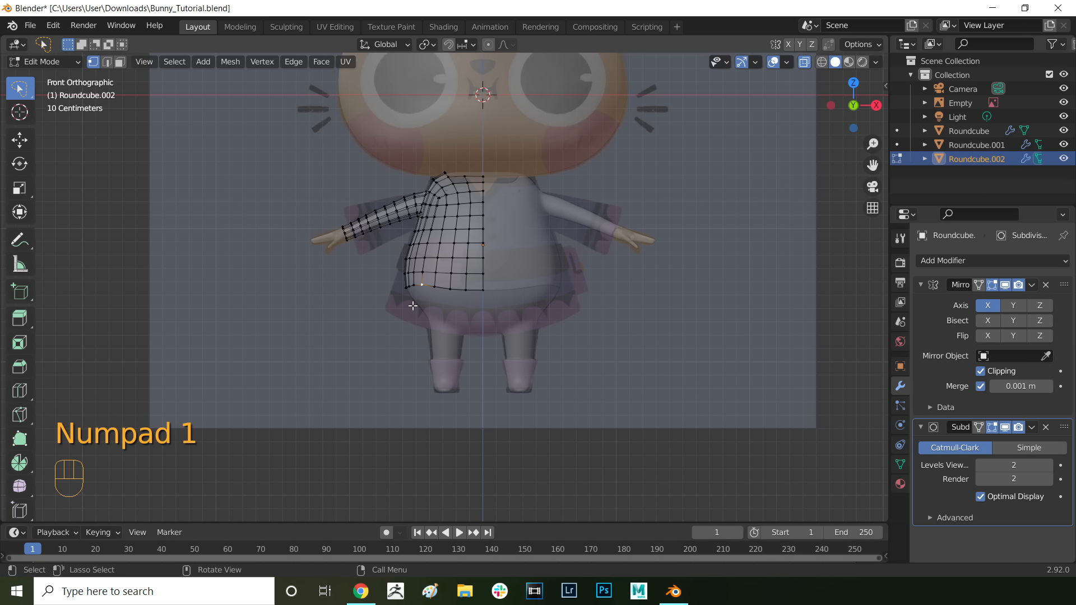
scroll(513, 259, "up", 3)
left_click_drag(409, 274, 371, 297)
key("s")
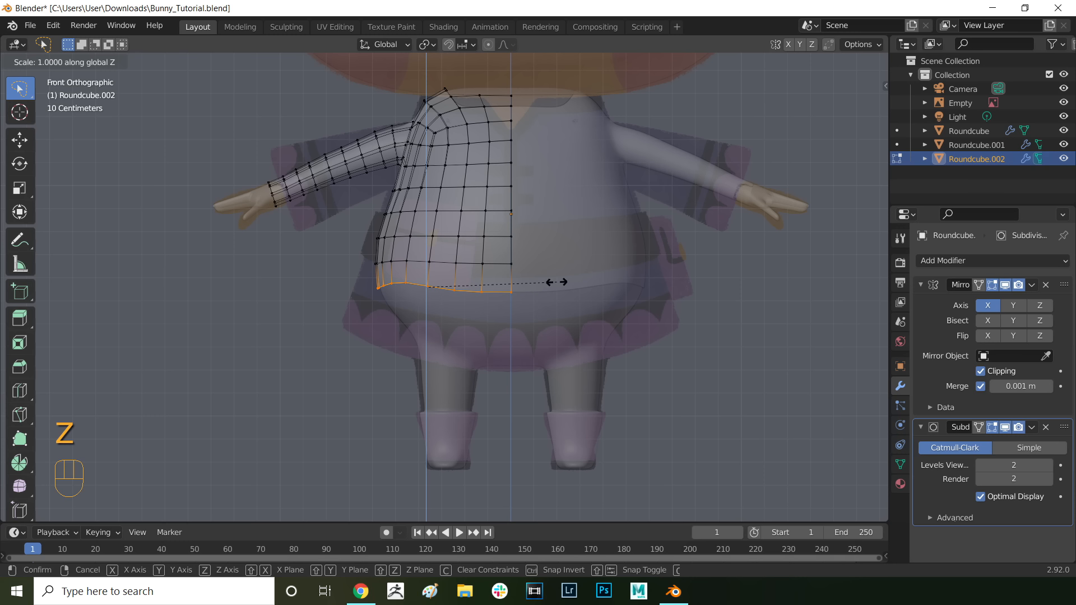
key("0")
key("Return")
Step: Flare the shirt's hem by scaling the bottom vertex row by about 1.5
scroll(512, 286, "up", 4)
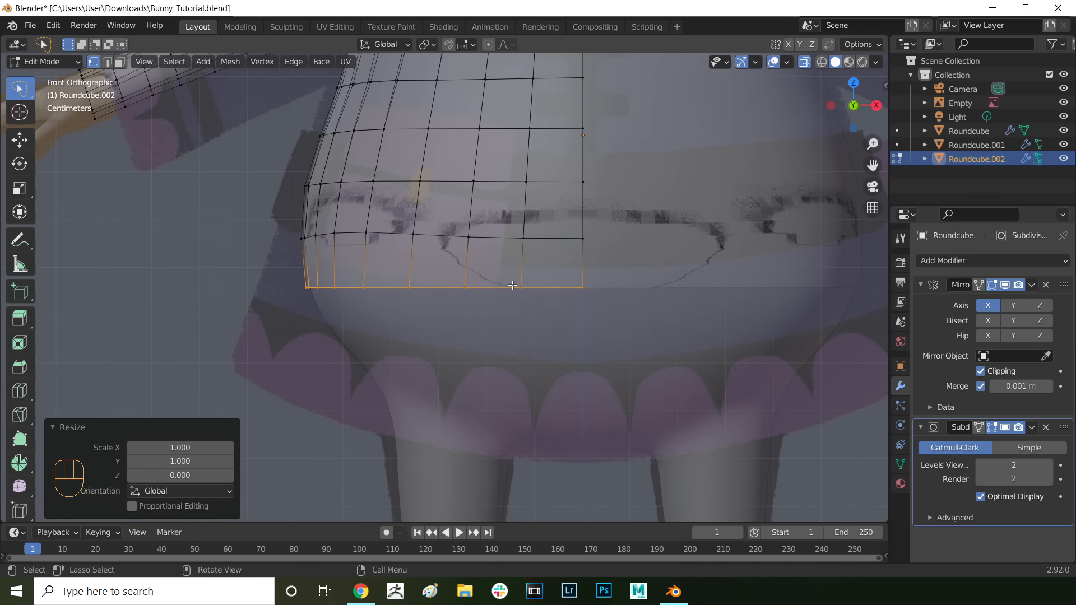
scroll(434, 289, "down", 3)
scroll(433, 291, "up", 1)
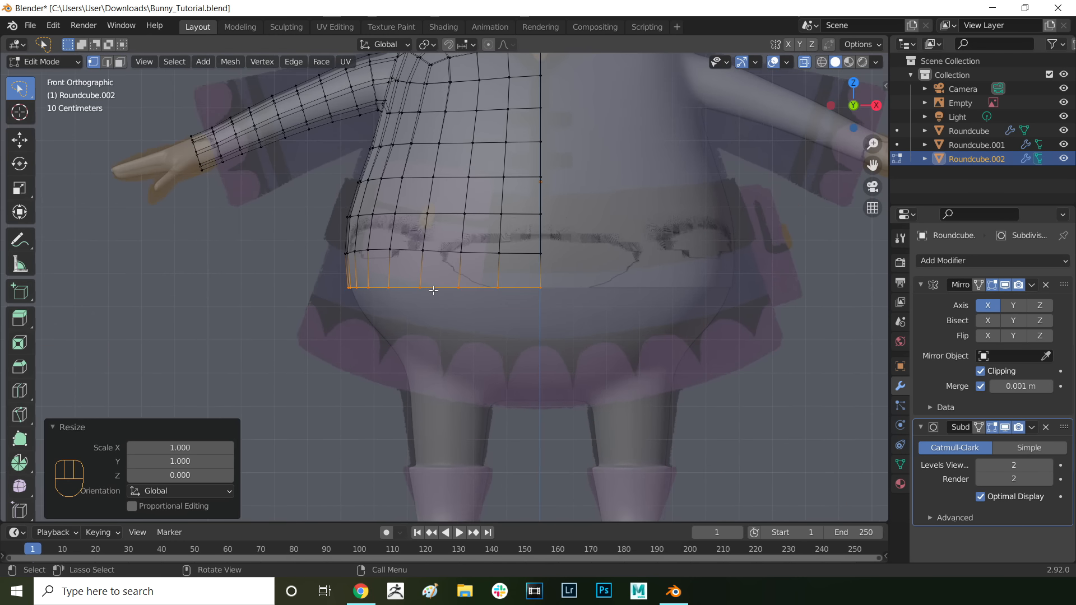
key("s")
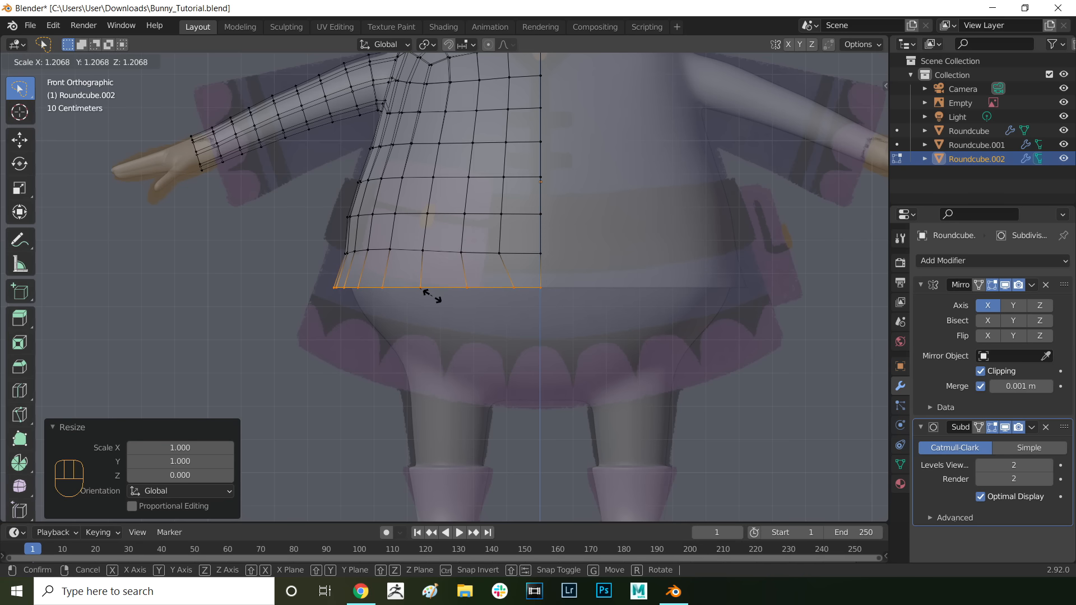
key("Escape")
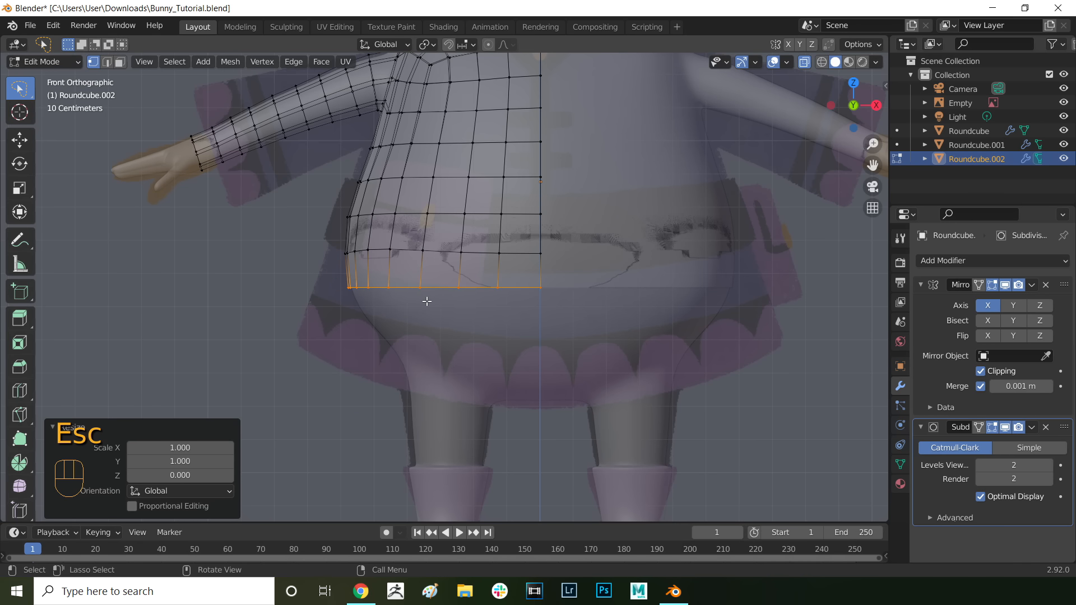
key("s")
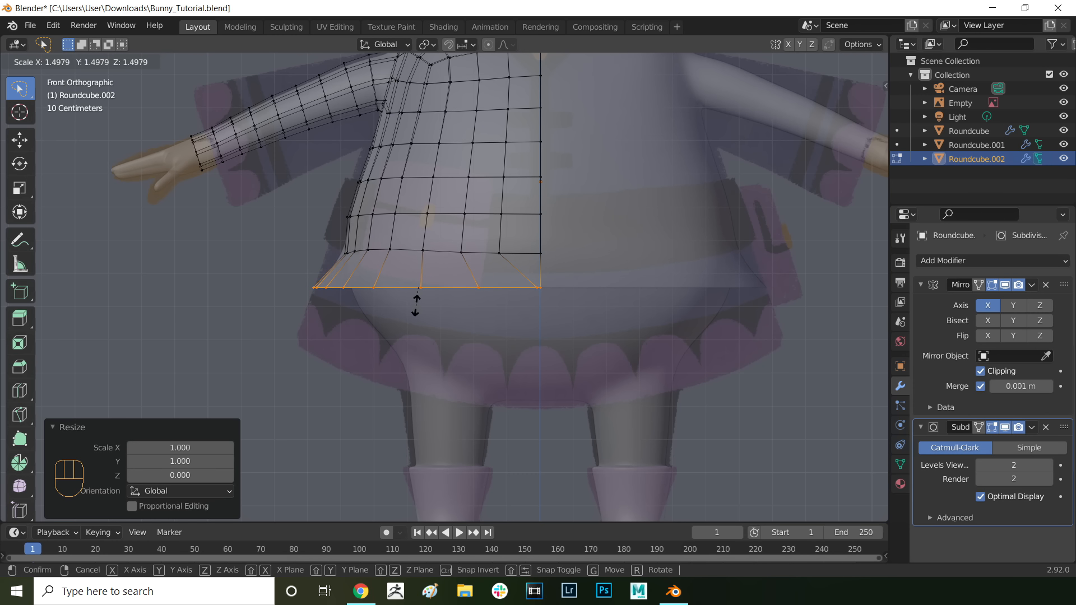
left_click(415, 306)
Step: Move the hem vertices near the centreline outward for even spacing and scale the row above the hem by 1.163
scroll(485, 280, "up", 3)
left_click(480, 302)
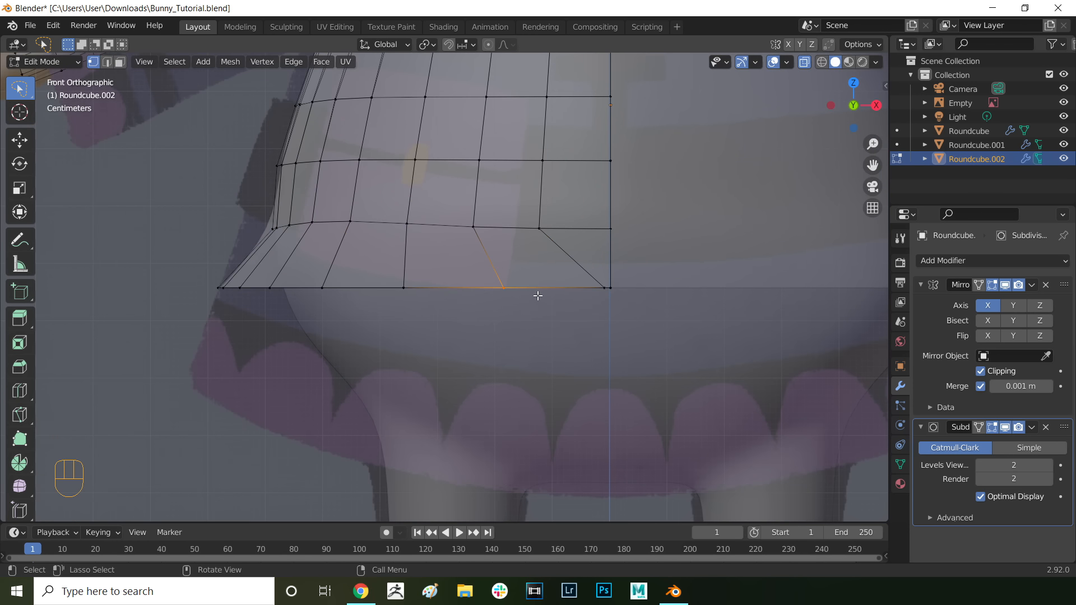
key("g")
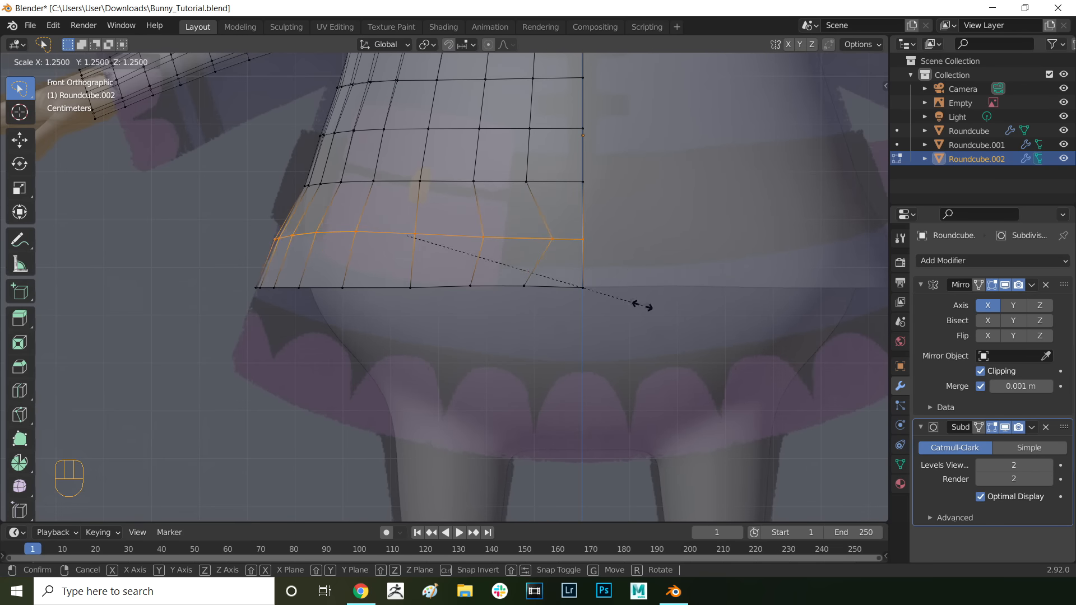
left_click(636, 305)
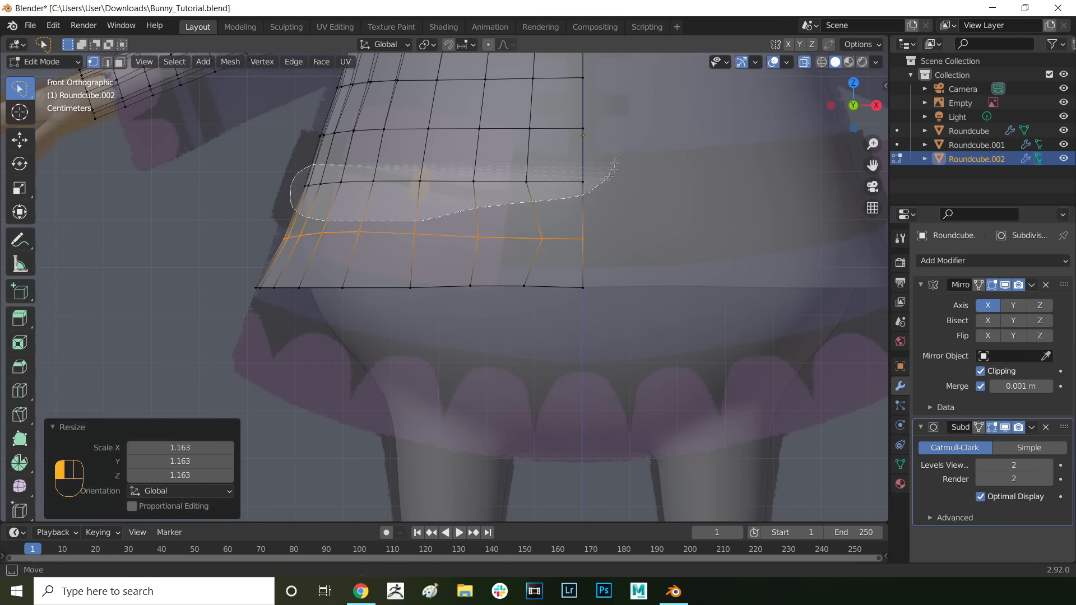
Step: Scale the third row from the hem slightly outward and the row just above the hem by 1.051
key("s")
left_click(636, 233)
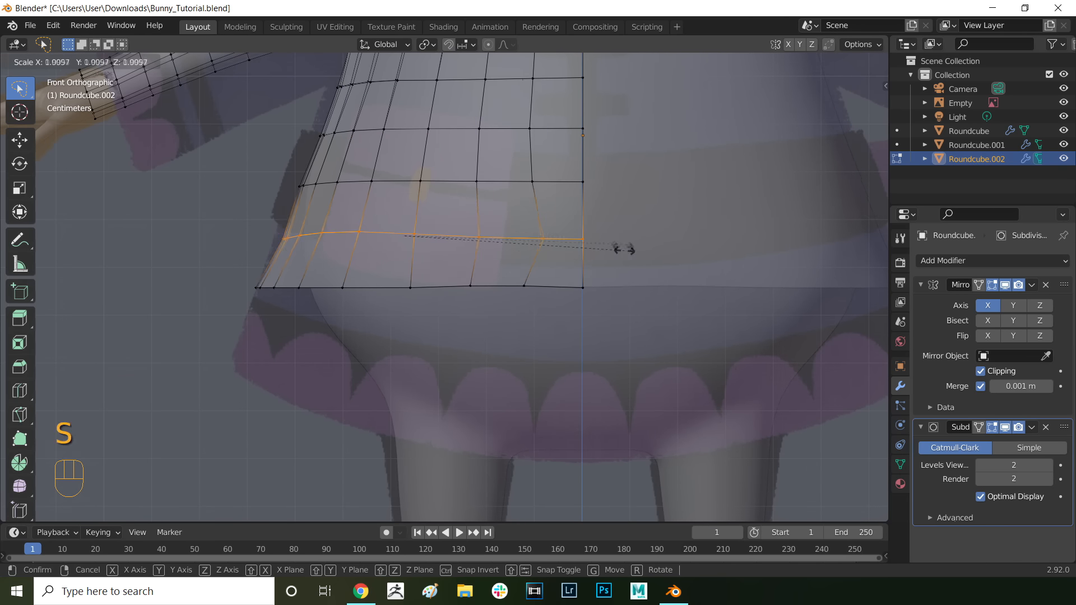
scroll(620, 247, "down", 5)
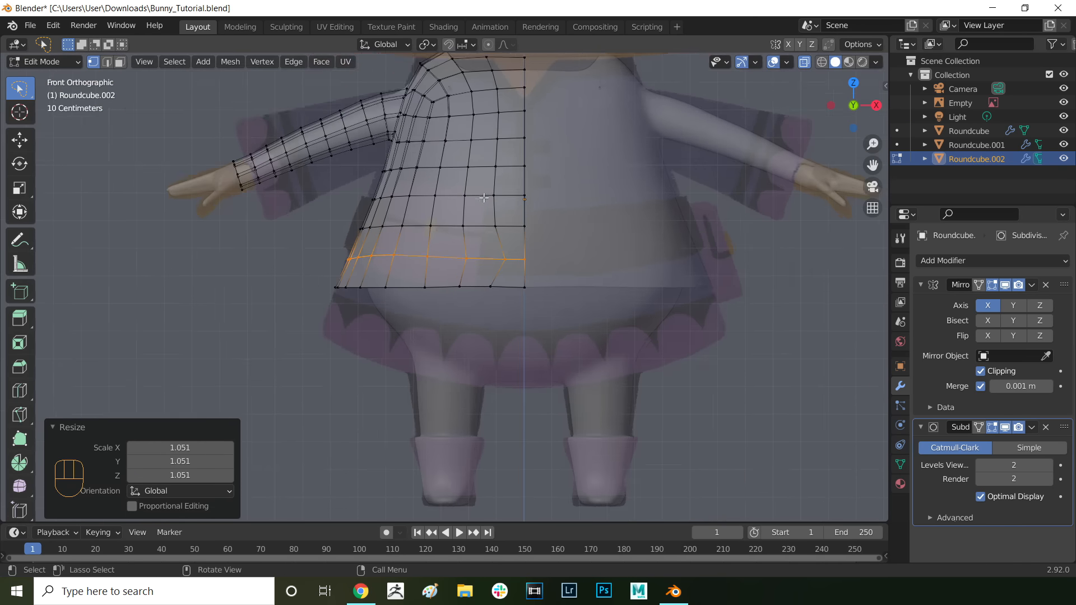
Step: Move the vertices near the centreline in the row just above the hem to even out their spacing
scroll(619, 247, "up", 5)
left_click(542, 240)
key("g")
left_click(545, 245)
left_click(491, 245)
key("g")
left_click(483, 245)
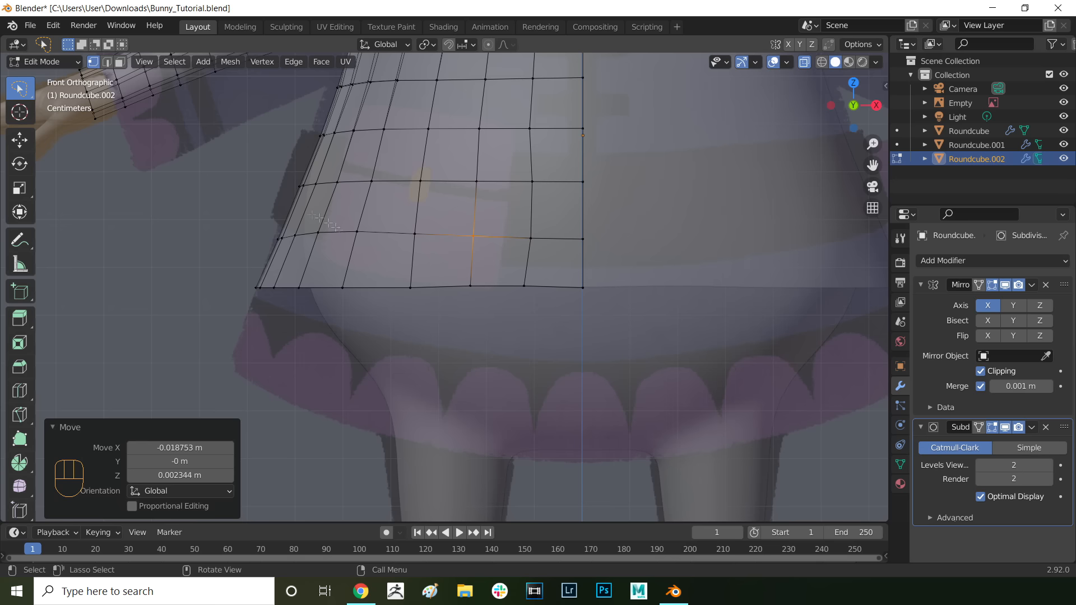
Step: Flatten the first and second vertex rows above the shirt's hem by scaling each to 0 along Z
left_click(505, 237, "alt")
key("s")
key("s")
key("z")
key("0")
left_click(647, 210)
left_click(506, 181, "alt")
key("s")
key("z")
key("0")
key("Return")
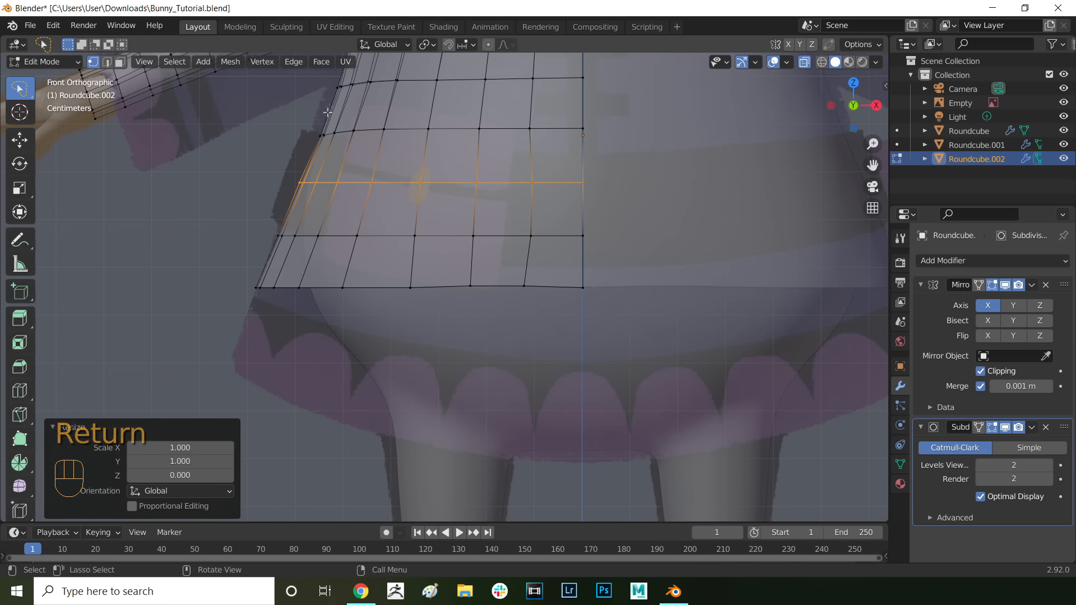
Step: Try to flatten the third row above the hem by scaling it to 0 along Z
left_click(506, 129, "alt")
key("s")
key("z")
key("0")
key("Return")
scroll(527, 172, "down", 2)
key("ctrl+z")
mouse_move(518, 178)
middle_mouse_down()
mouse_move(648, 211)
mouse_move(519, 193)
middle_mouse_up()
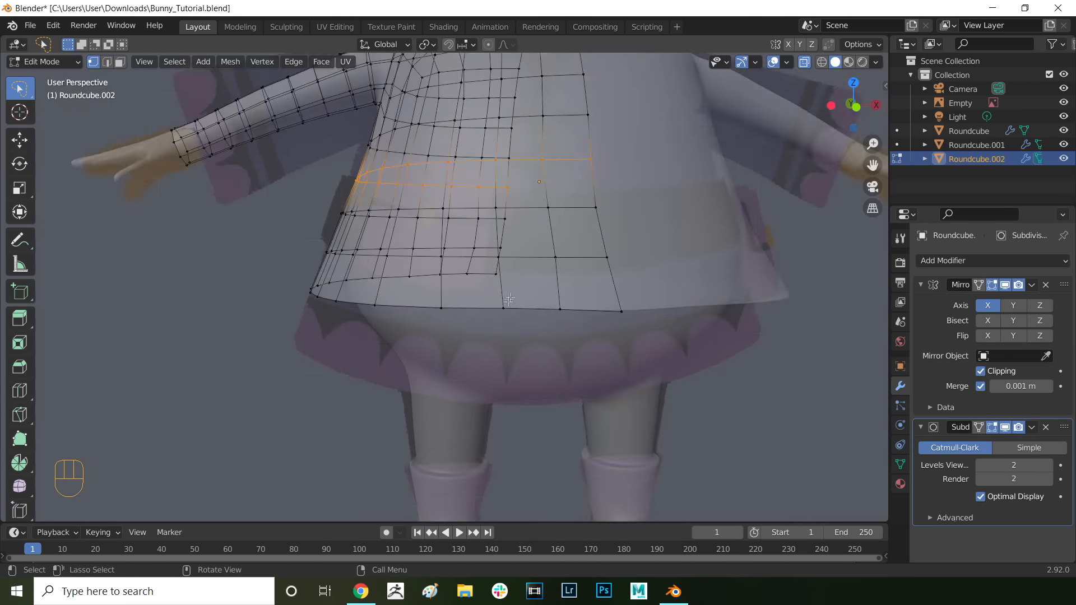
Step: In front view, level the shirt's hem row along Z and extrude it downward in three new rows
key("KP_1")
mouse_move(434, 281)
left_mouse_down()
mouse_move(346, 276)
mouse_move(660, 269)
left_mouse_up()
key("s")
key("z")
left_click(659, 268)
key("e")
left_click(574, 384)
key("e")
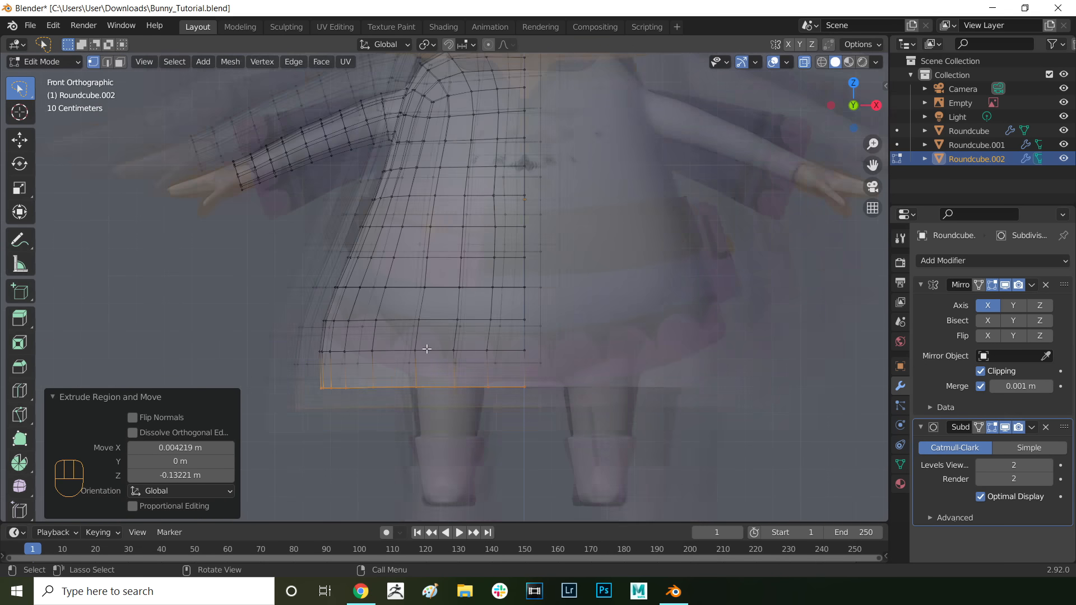
key("s")
key("Escape")
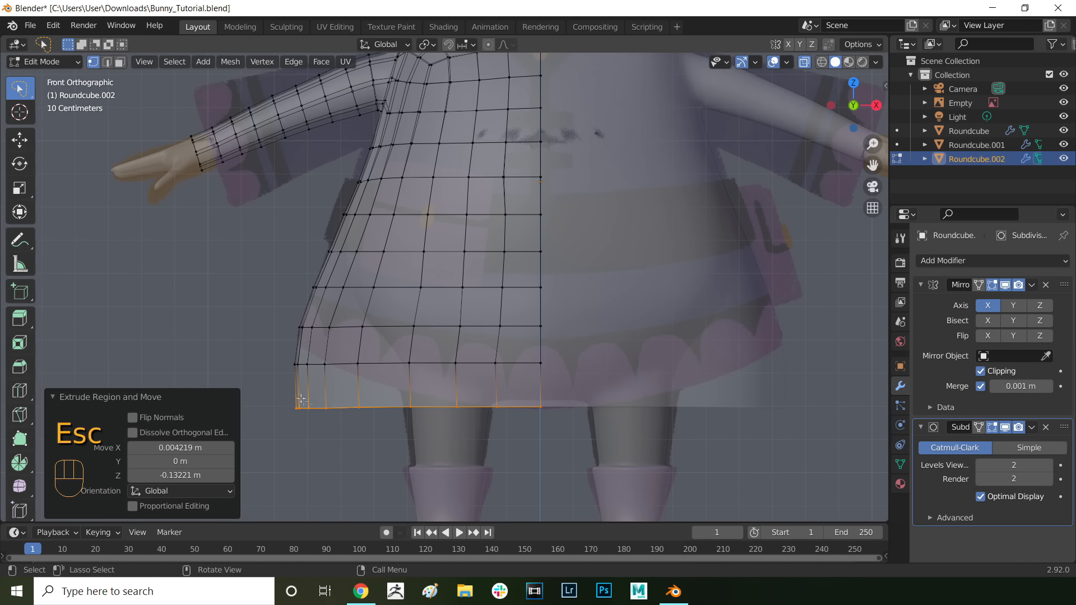
Step: Move the outer vertices of the two lowest rows outward to continue the shirt's flare
key("g")
left_click_drag(313, 396, 369, 407)
left_click(324, 406)
key("g")
left_click(358, 405)
left_click_drag(311, 351, 337, 362)
key("g")
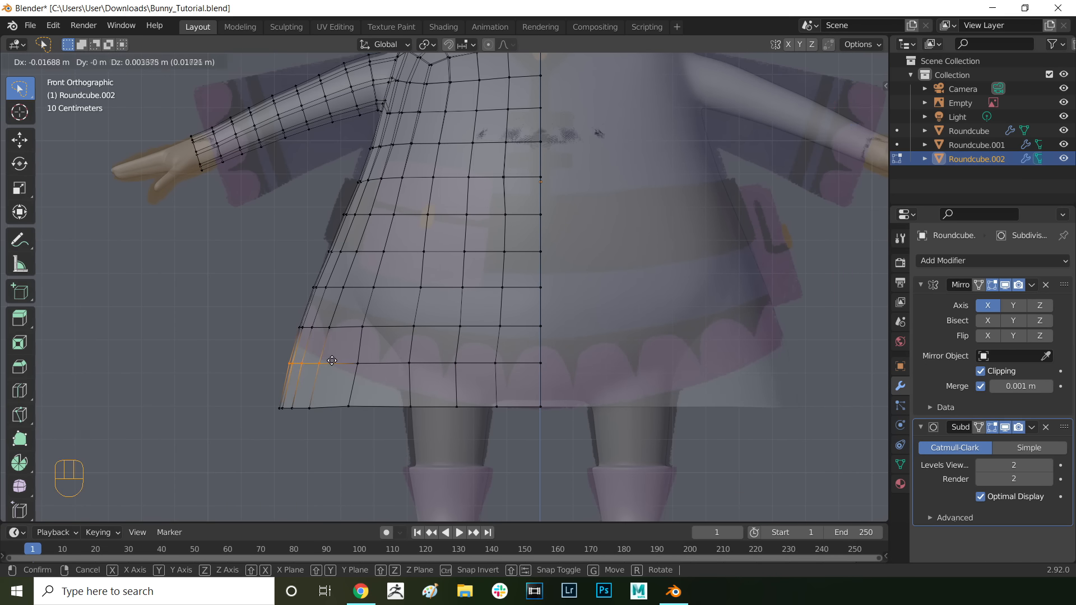
left_click(329, 361)
Step: Shift the inner vertices of the two lowest rows sideways for more even spacing
left_click_drag(399, 396, 420, 405)
key("g")
left_click(413, 404)
left_click_drag(449, 357, 514, 350)
key("g")
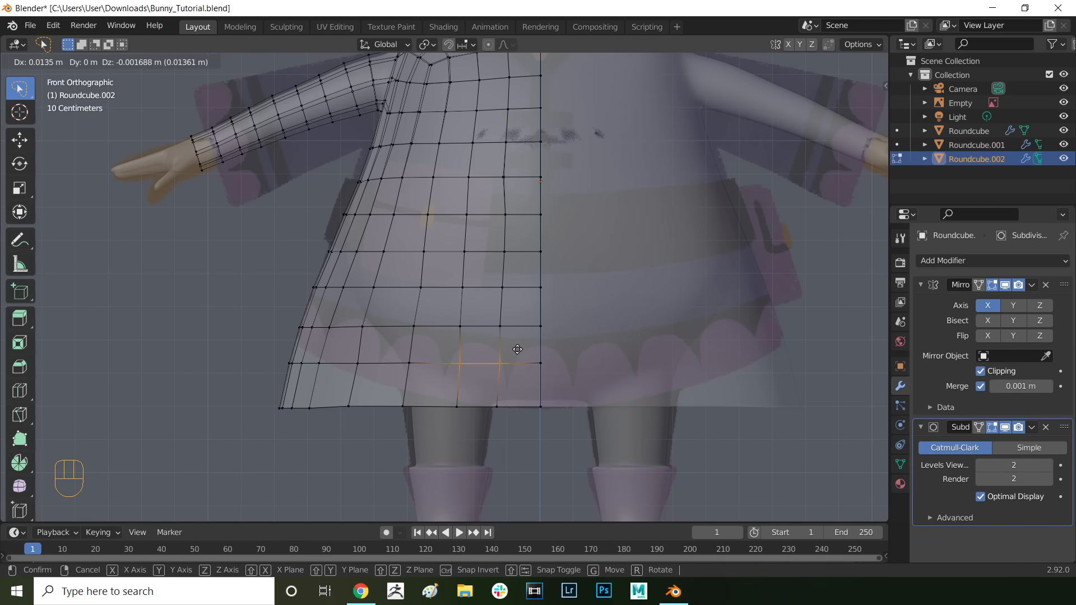
left_click(625, 377)
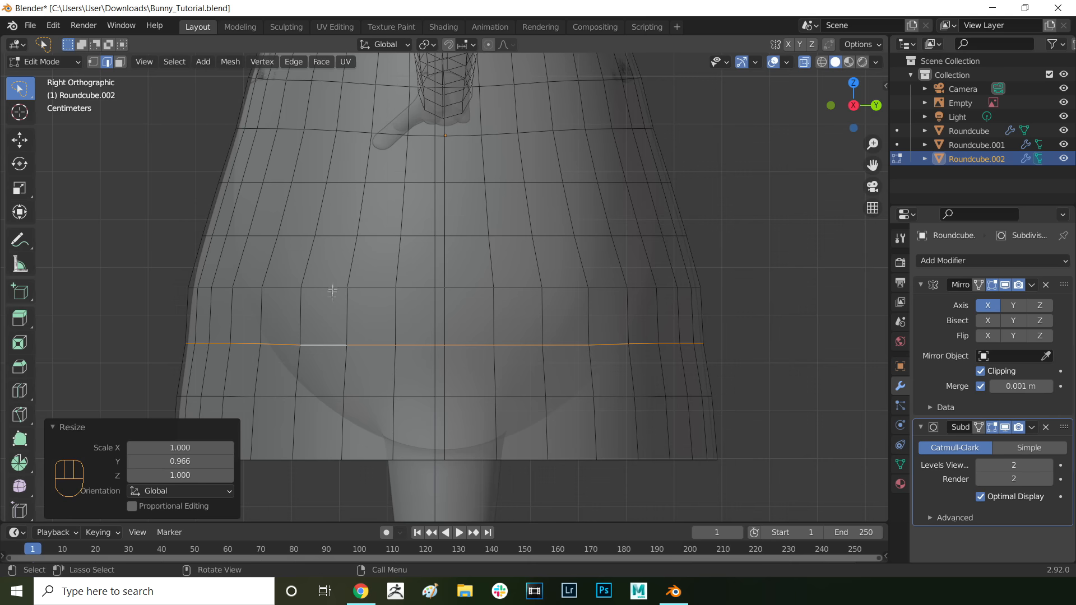
Step: In right view, scale the former hem loop and the two loops above it along Y to smooth the shirt's side profile
left_click(331, 288, "alt")
key("s")
key("y")
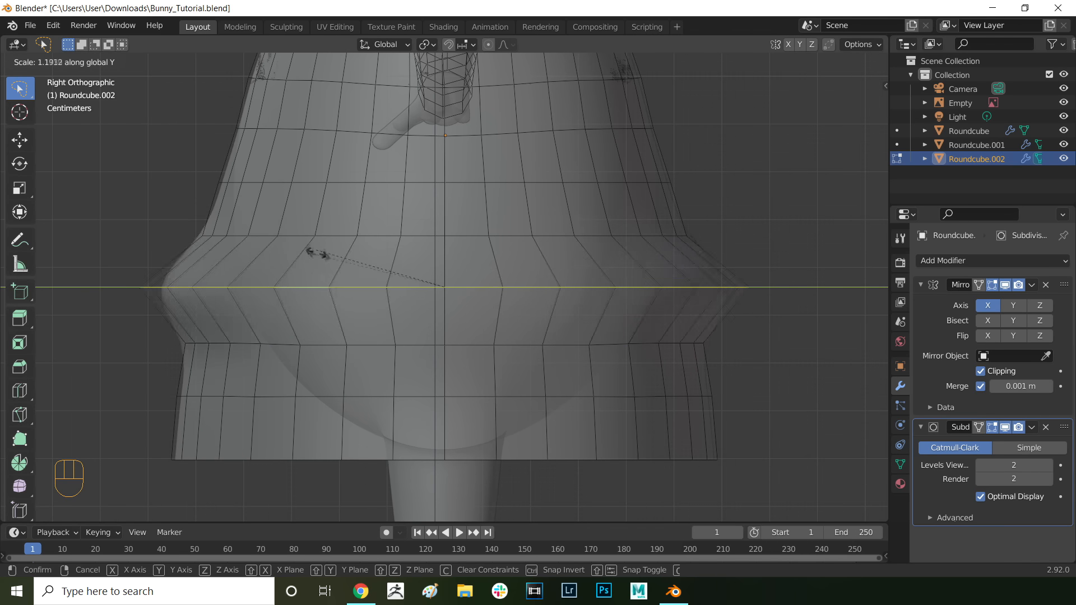
left_click(337, 295)
left_click(301, 240, "alt")
key("s")
key("y")
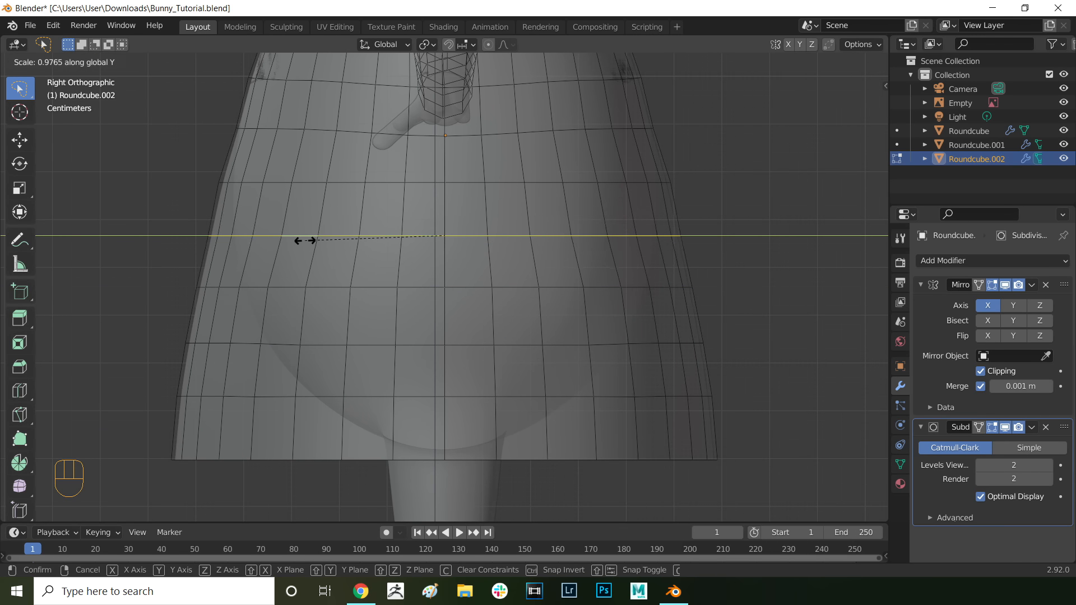
left_click(305, 240)
left_click(302, 182, "alt")
key("s")
key("y")
left_click(306, 182)
Step: Flatten the third edge loop above the former hem by scaling it to 0 along Z
left_click(319, 131, "alt")
key("s")
key("z")
key("0")
key("Return")
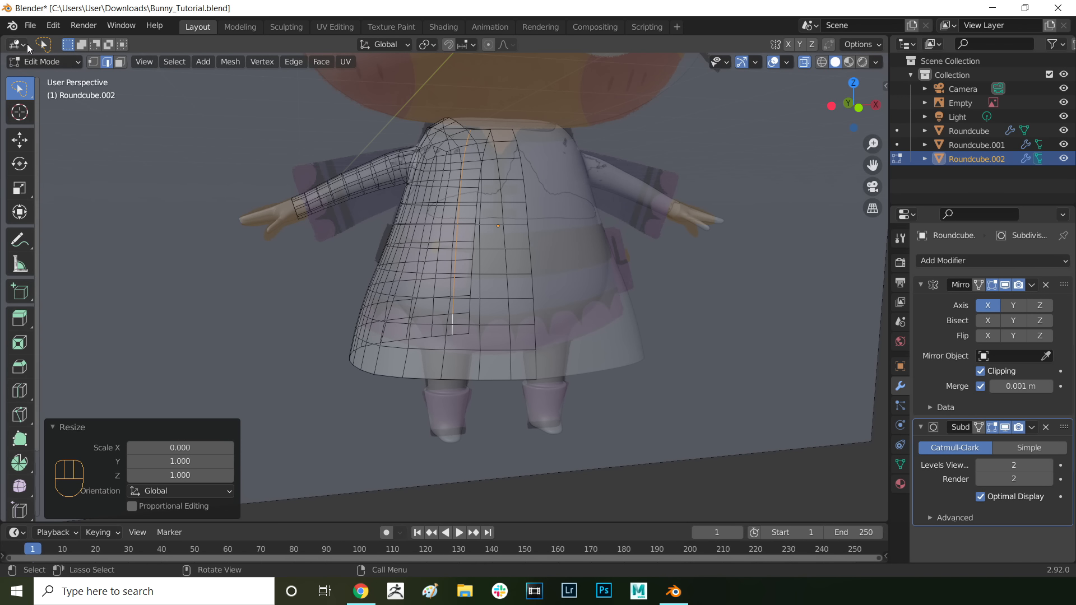
Step: Switch the shirt to Sculpt Mode and use the Grab brush to pull its upper torso surface into shape
left_click(45, 61)
left_click(46, 108)
middle_click_drag(494, 248, 517, 270)
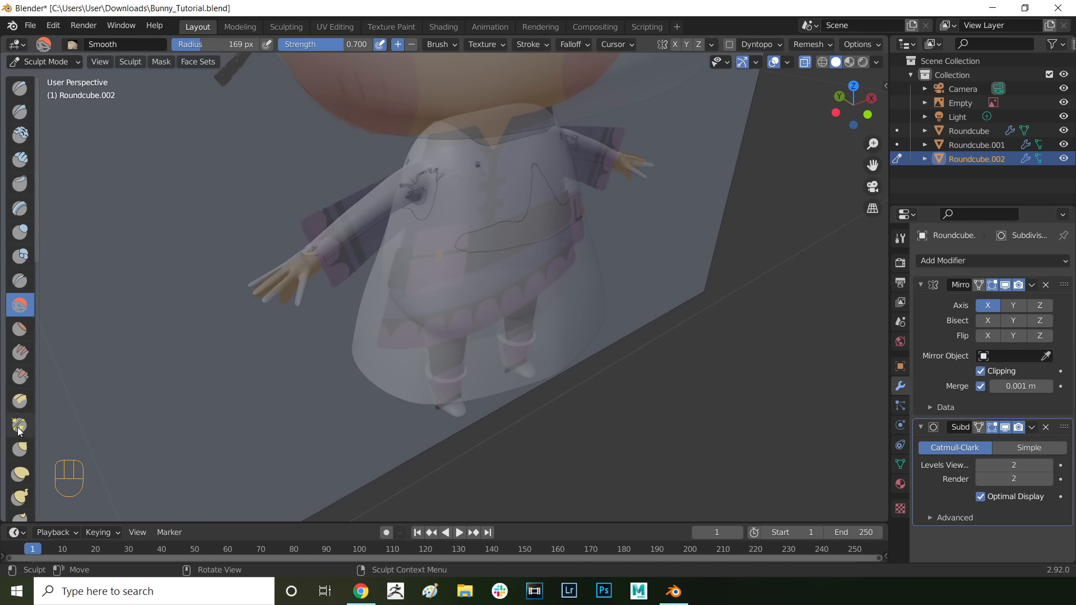
left_click(18, 449)
middle_click_drag(566, 185, 529, 183)
left_click_drag(515, 189, 521, 159)
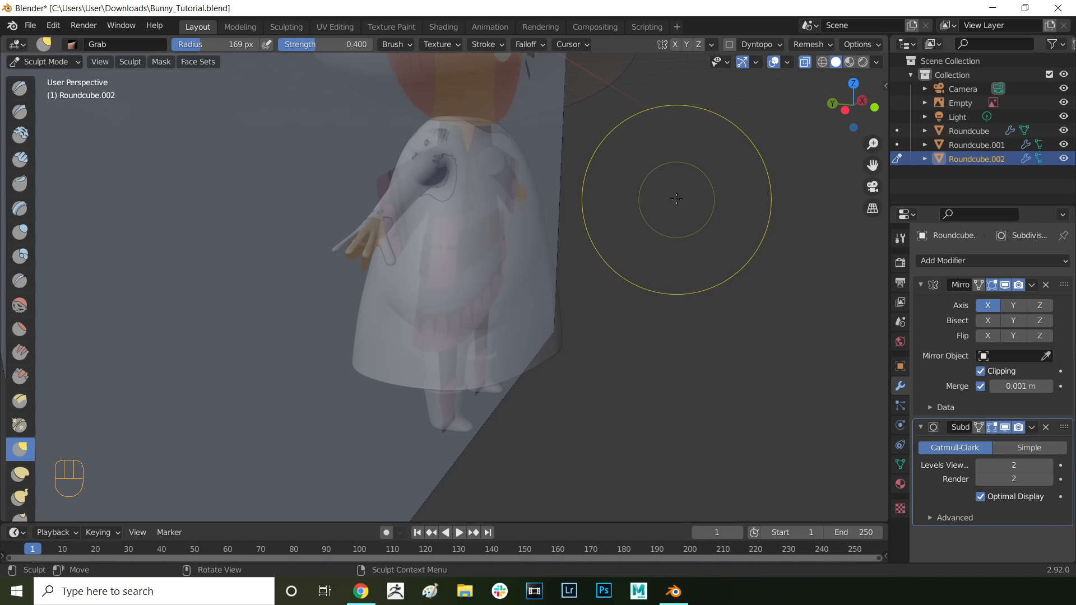
Step: Reshape the shirt around the back neckline, shoulder and armpit with Grab strokes from several angles so it covers the body
middle_click_drag(651, 173, 783, 212)
mouse_move(384, 216)
left_mouse_down()
mouse_move(362, 211)
mouse_move(404, 211)
left_mouse_up()
middle_click_drag(609, 157, 654, 150)
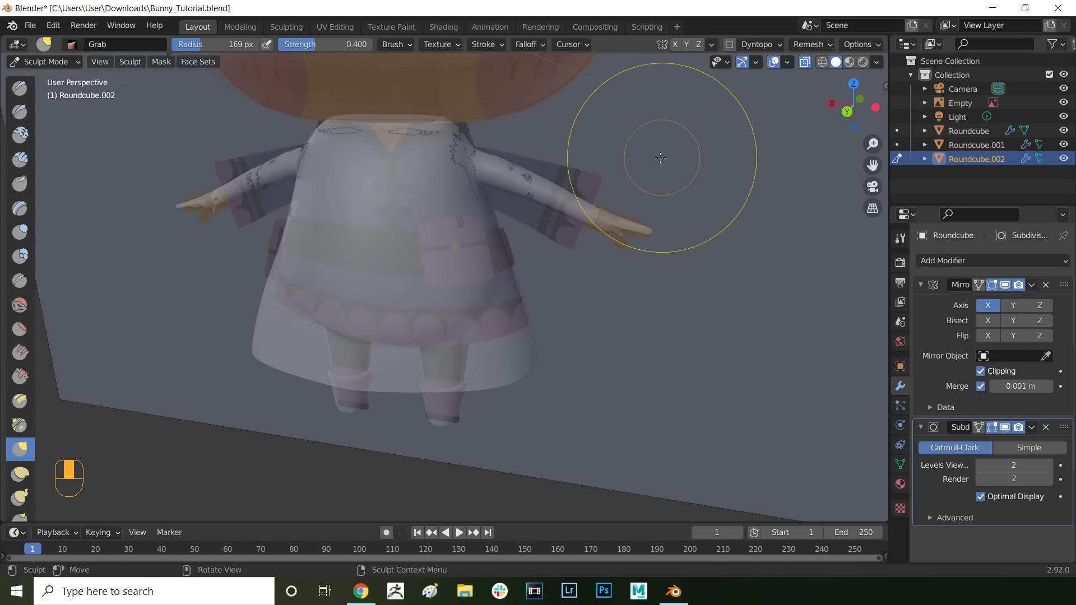
left_click_drag(372, 159, 386, 149)
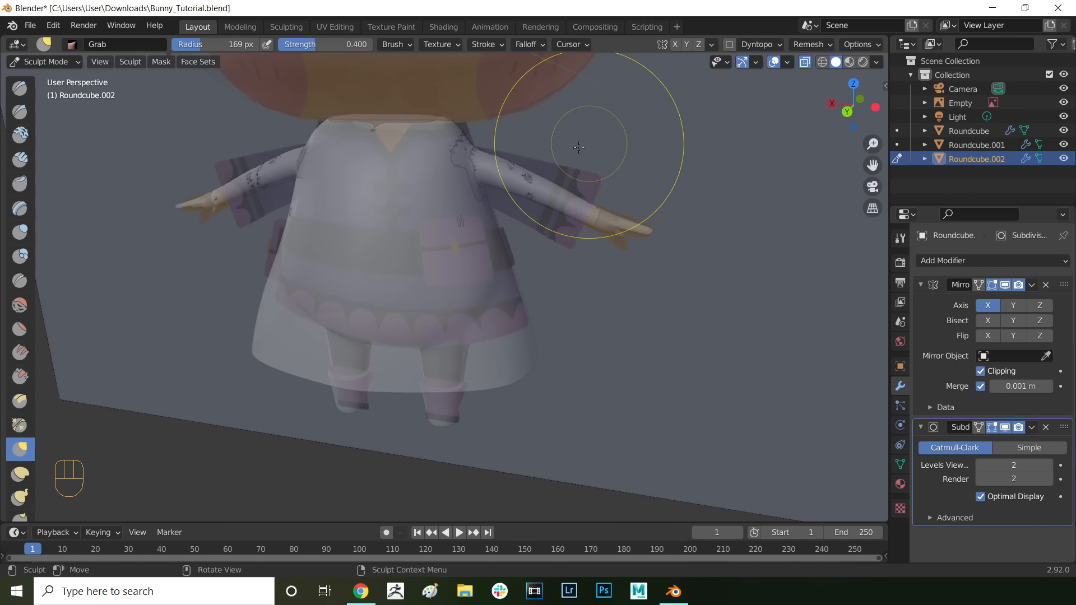
middle_click_drag(579, 148, 605, 149)
mouse_move(471, 173)
left_mouse_down()
mouse_move(482, 164)
mouse_move(525, 189)
left_mouse_up()
mouse_move(657, 189)
middle_mouse_down()
mouse_move(664, 208)
mouse_move(534, 155)
middle_mouse_up()
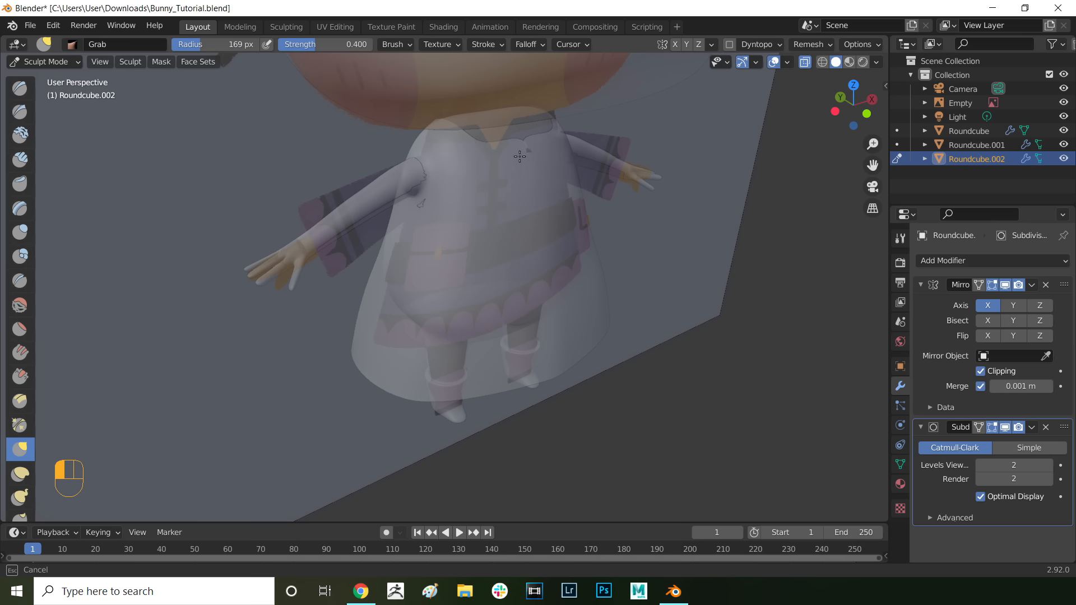
Step: Set the Mirror modifier's merge distance to 0.1 m with clipping enabled
left_click(980, 371)
middle_click_drag(718, 329, 630, 300)
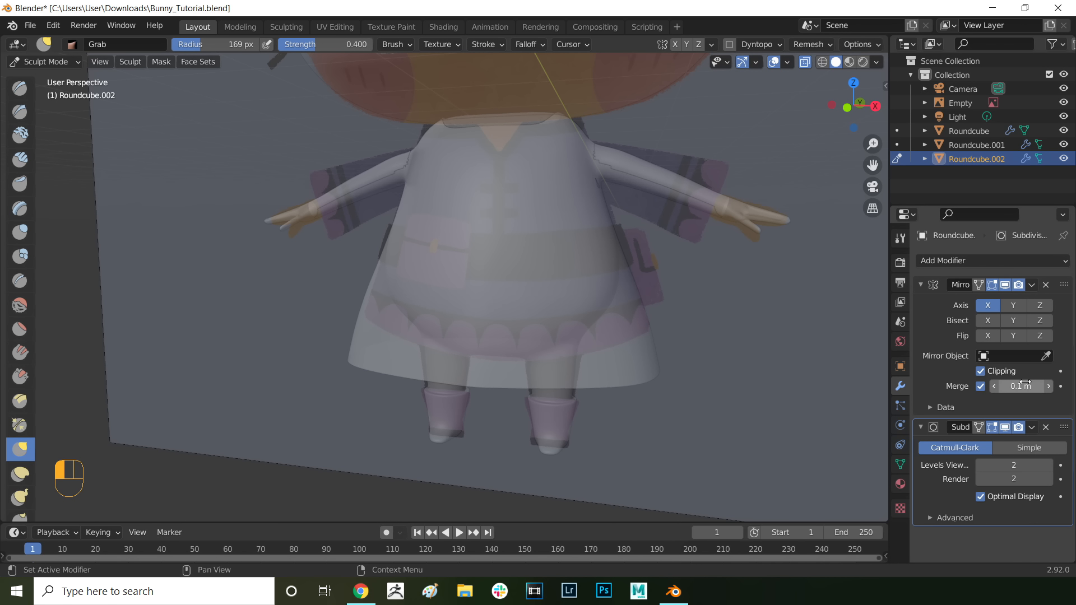
Step: In front view, enlarge and position two edge loops on the upper sleeve to match the wide sleeve in the reference
key("s")
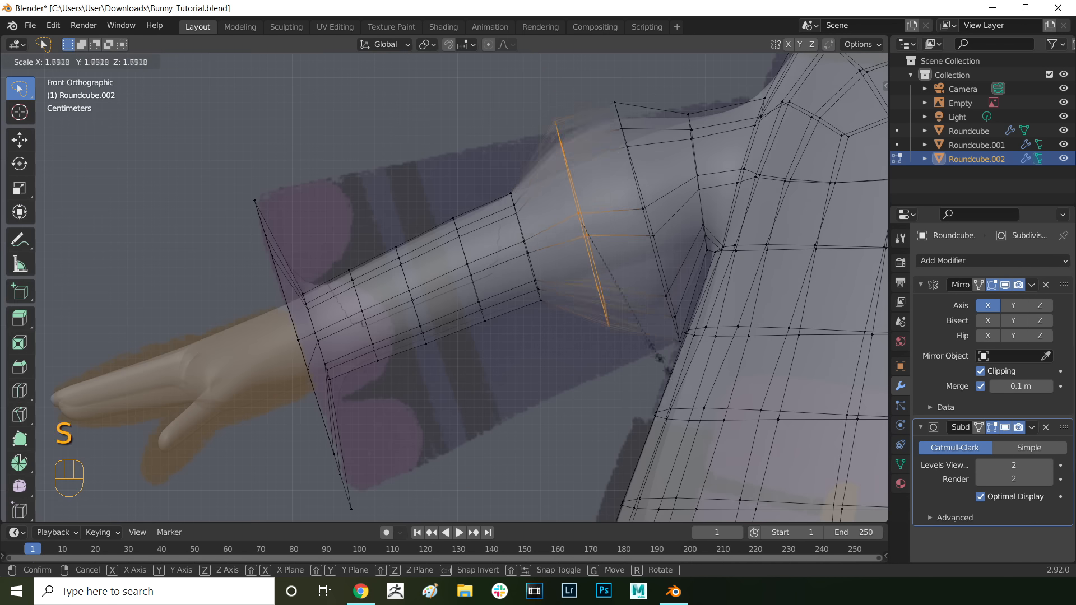
left_click(586, 289)
key("g")
left_click(587, 289)
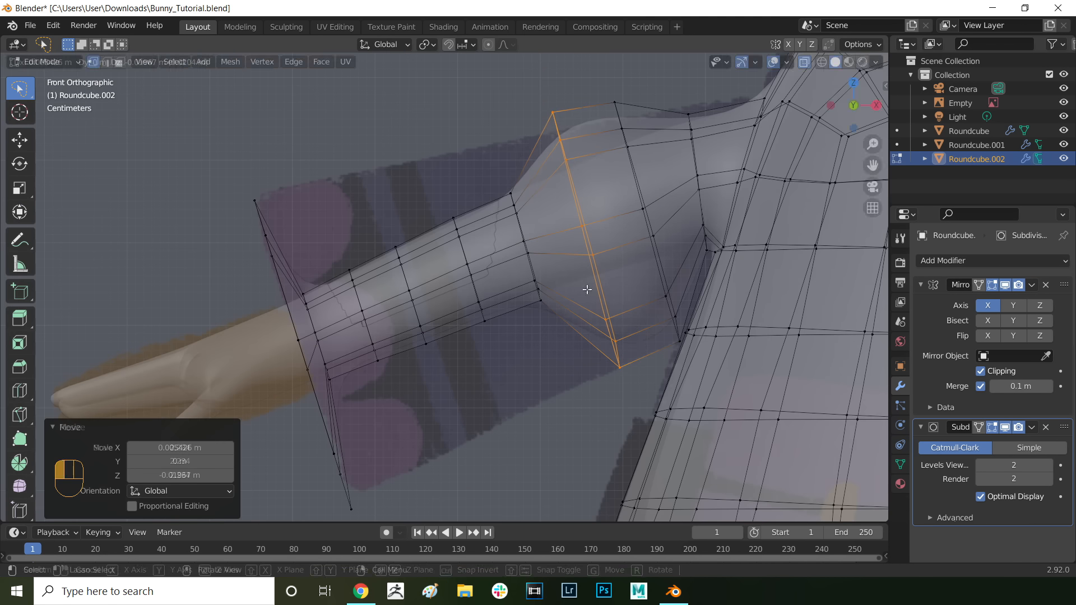
key("s")
left_click(593, 287)
mouse_move(513, 184)
left_mouse_down()
mouse_move(558, 261)
mouse_move(531, 203)
left_mouse_up()
key("s")
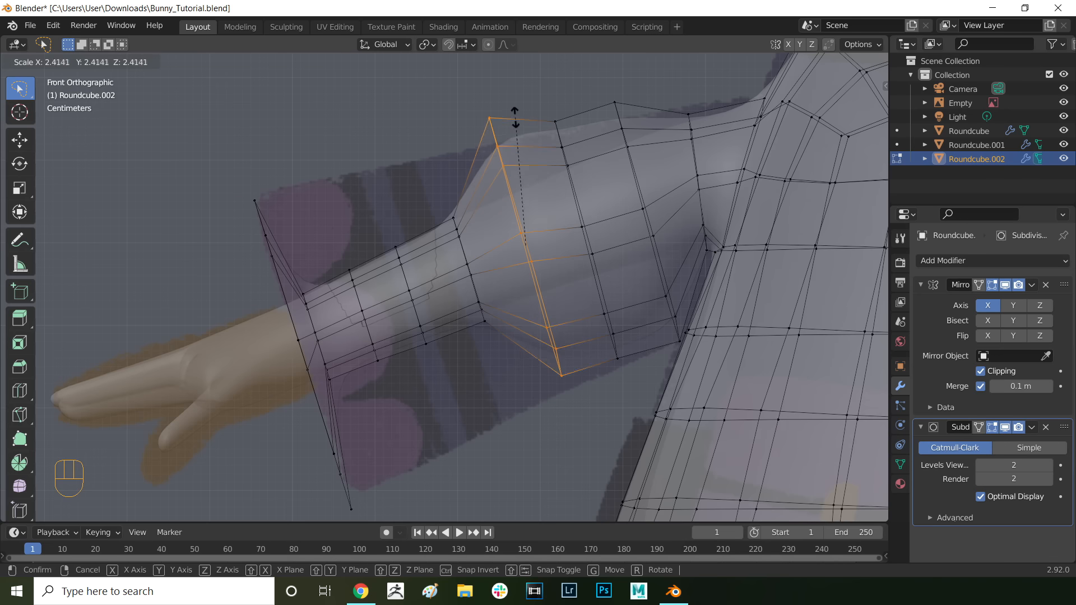
left_click(515, 118)
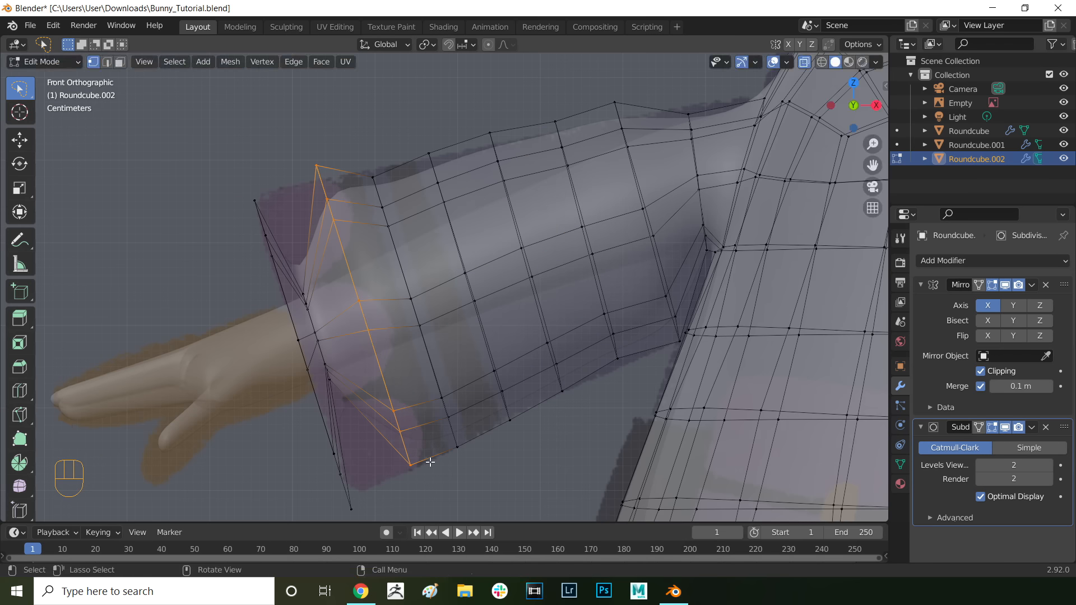
Step: Position the edge loop near the cuff and scale up the next loop outward to fit the reference sleeve's width
key("g")
left_click(429, 470)
mouse_move(293, 274)
left_mouse_down()
mouse_move(307, 317)
mouse_move(359, 375)
left_mouse_up()
key("s")
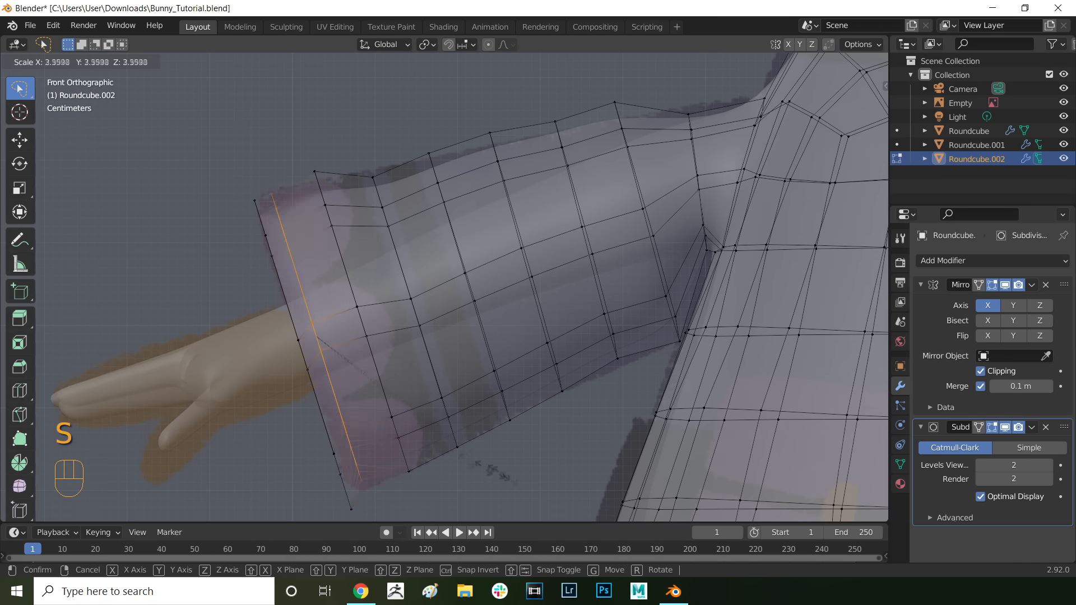
left_click(509, 471)
Step: Dissolve the sleeve's middle edge loops and add a new loop cut slid toward the cuff onto the reference's stripes
key("2")
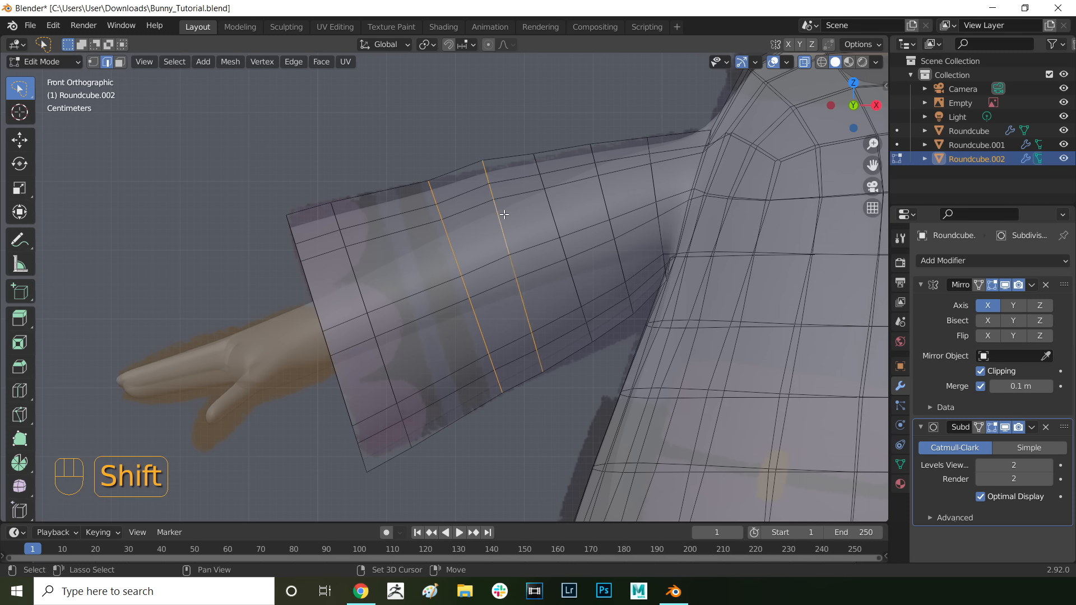
right_click(605, 193)
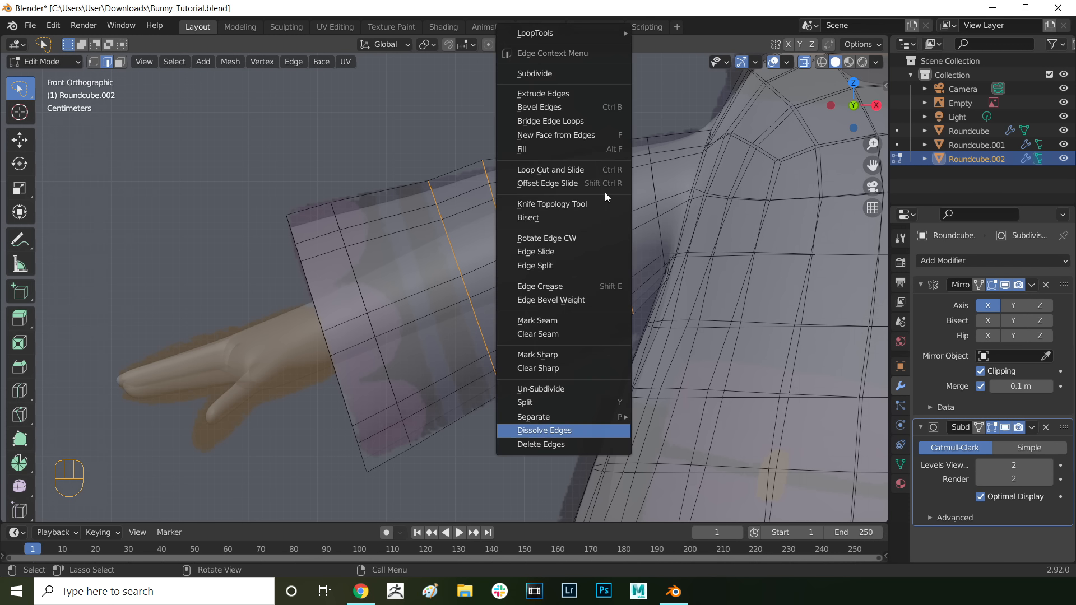
left_click(551, 426)
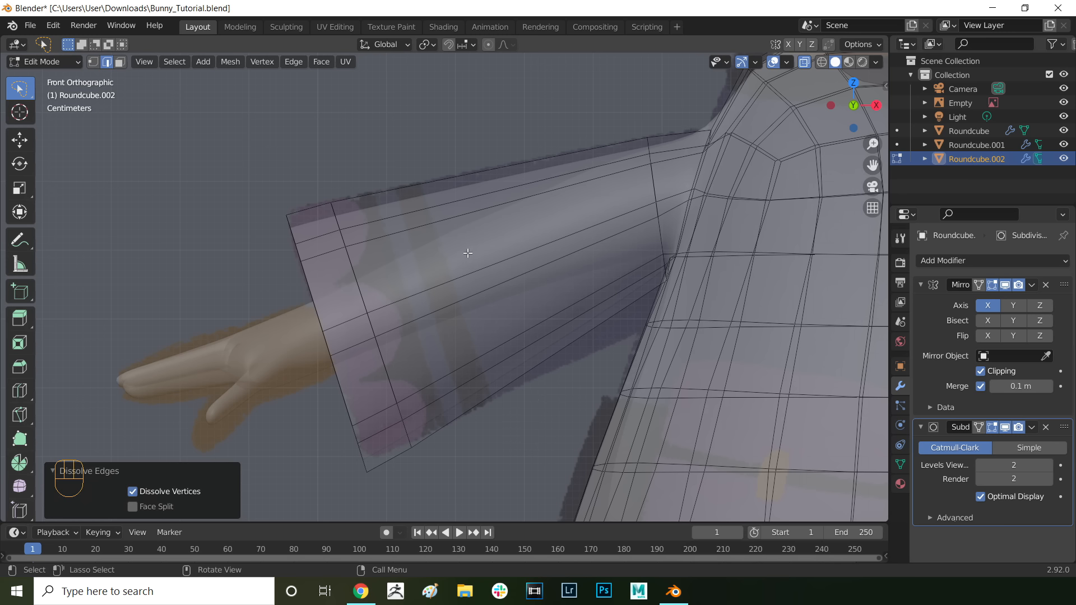
key("ctrl+r")
left_click(498, 202)
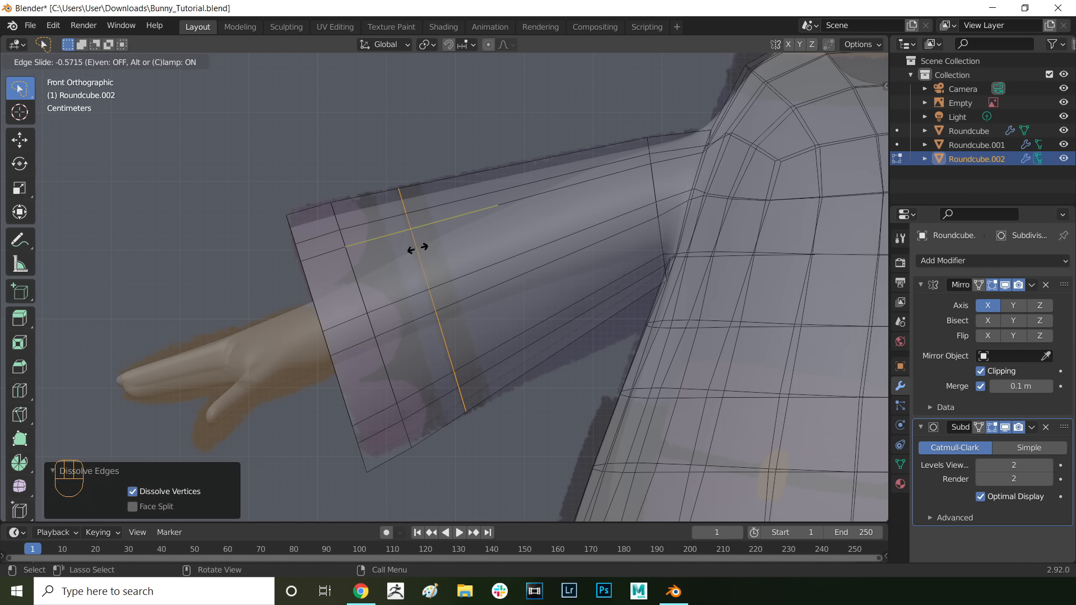
left_click(418, 247)
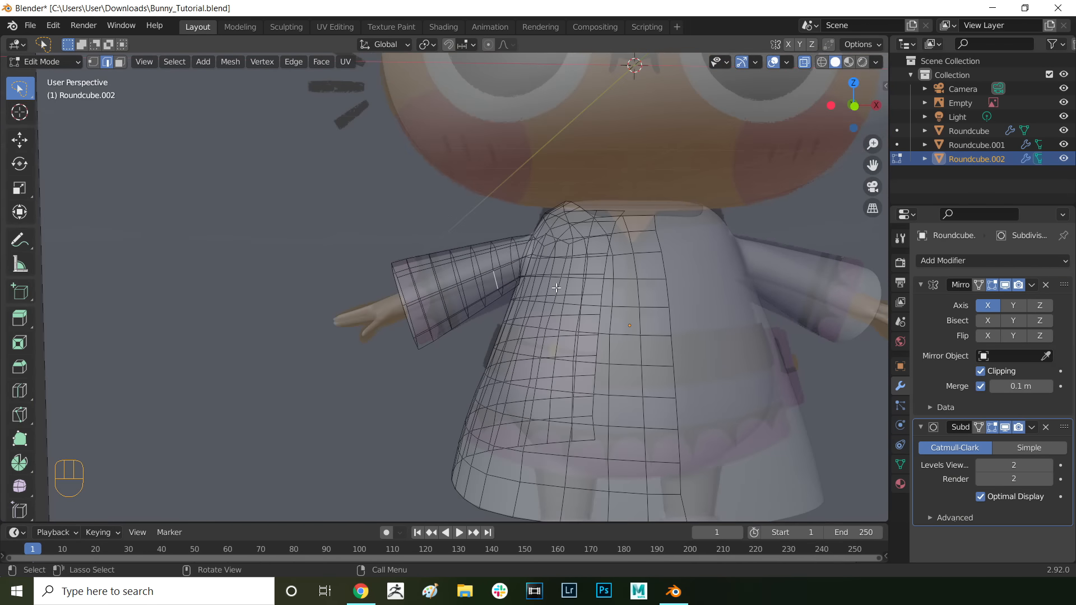
Step: Lower the neckline's centre by merging its centre vertex with the one directly below, using At Center
key("g")
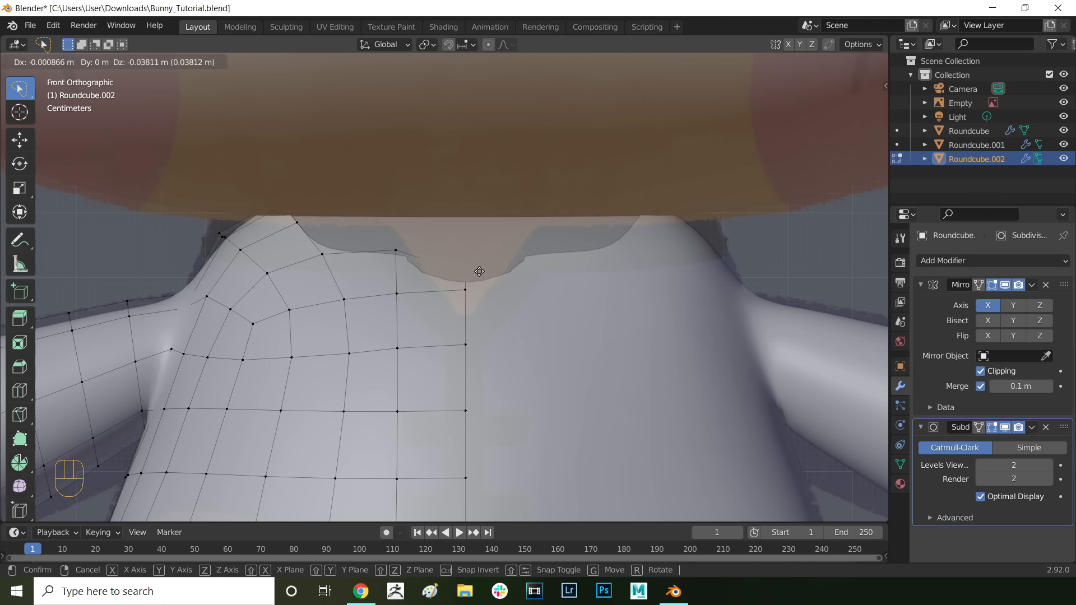
key("g")
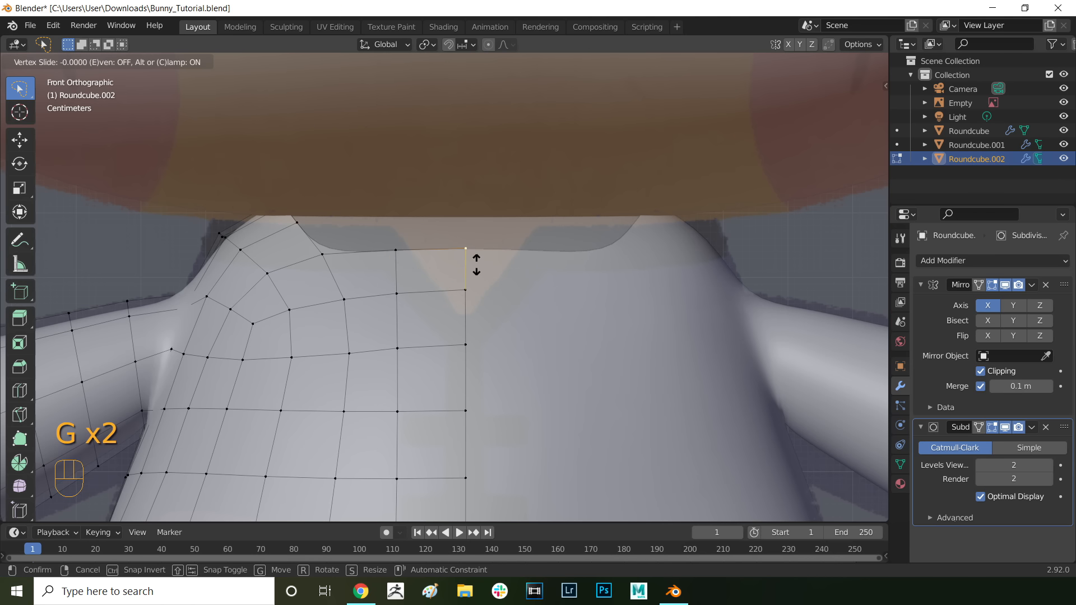
left_click_drag(443, 273, 464, 316)
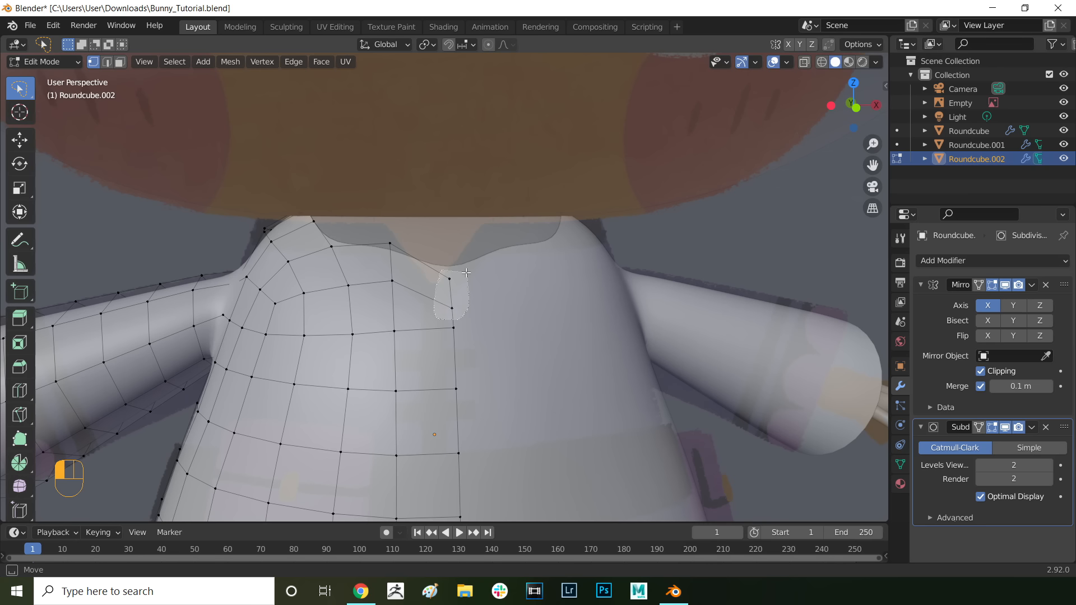
key("m")
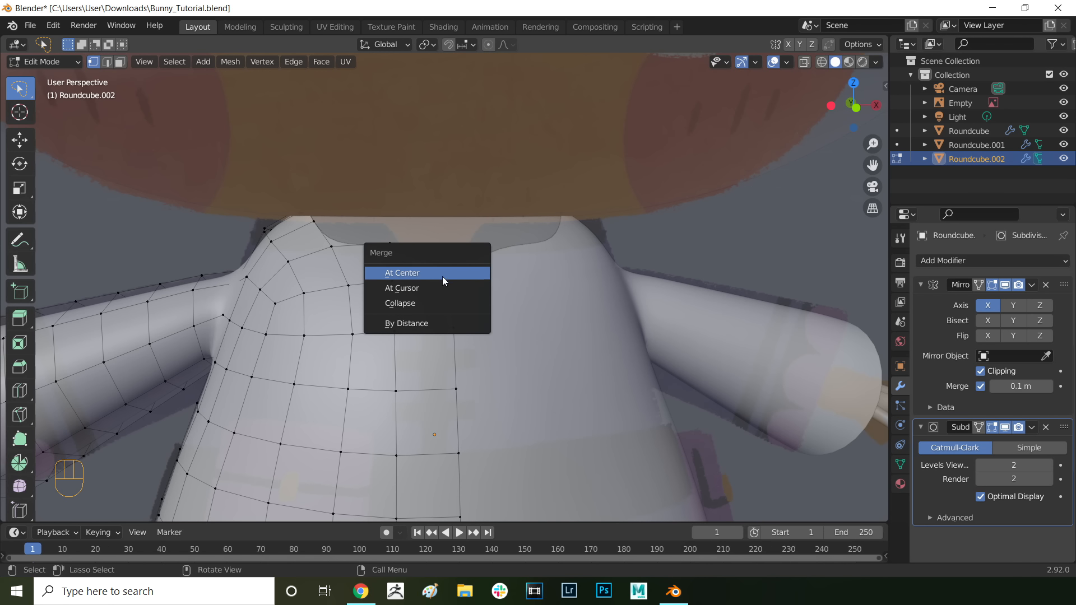
left_click(443, 275)
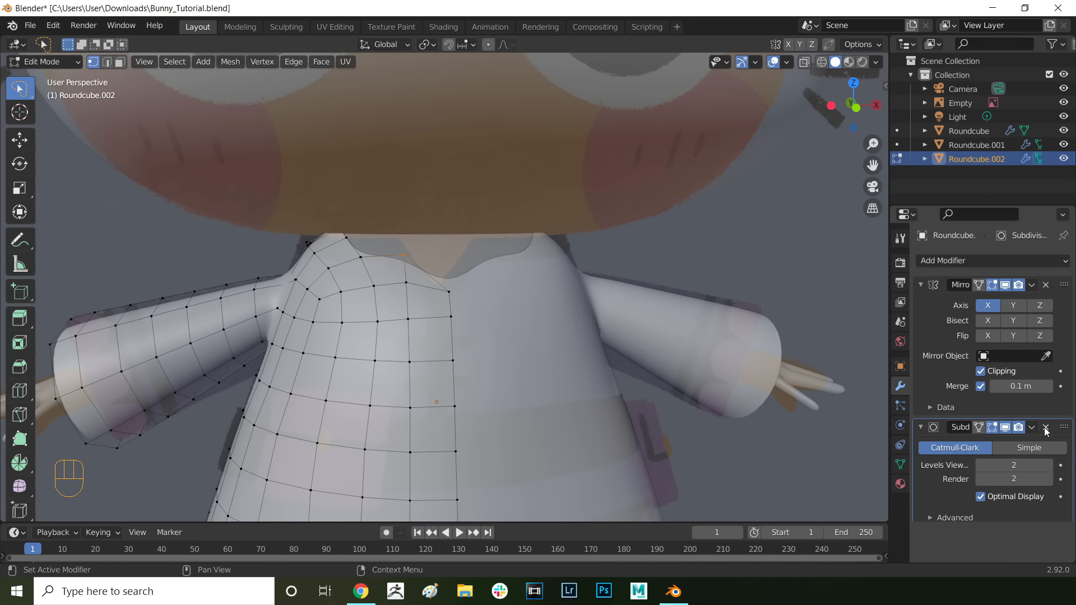
Step: Remove the shirt's Subdivision modifier and adjust the V-neck's upper corner vertex in front view
left_click(1046, 427)
key("KP_1")
scroll(400, 222, "up", 5)
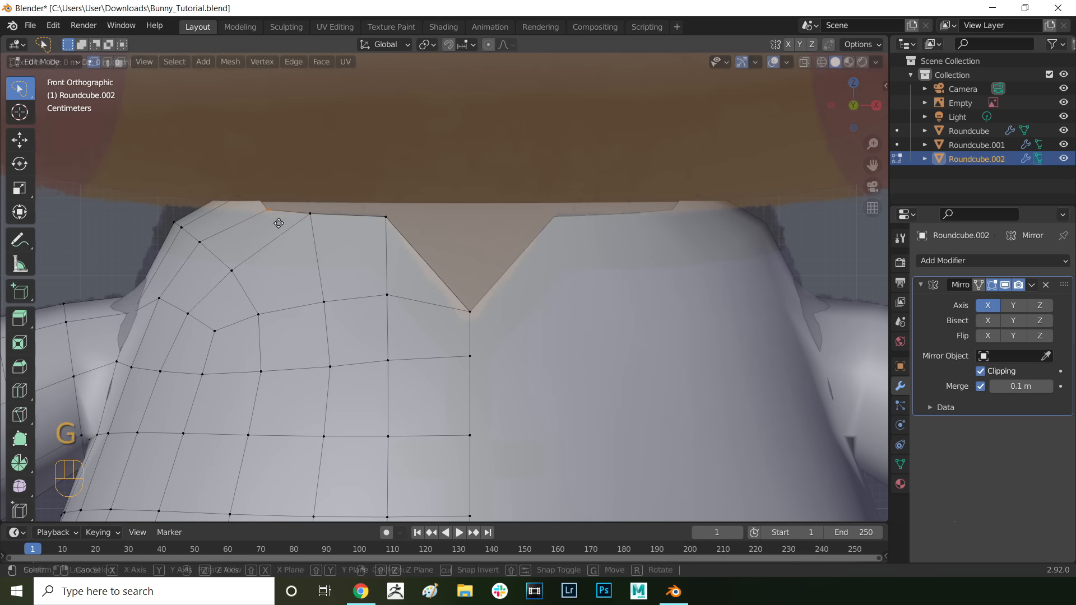
key("g")
left_click(400, 222)
Step: Move the V-neck's tip vertex and the vertex beside it slightly down to match the reference
left_click(477, 321)
key("g")
left_click(479, 331)
left_click(395, 309)
key("g")
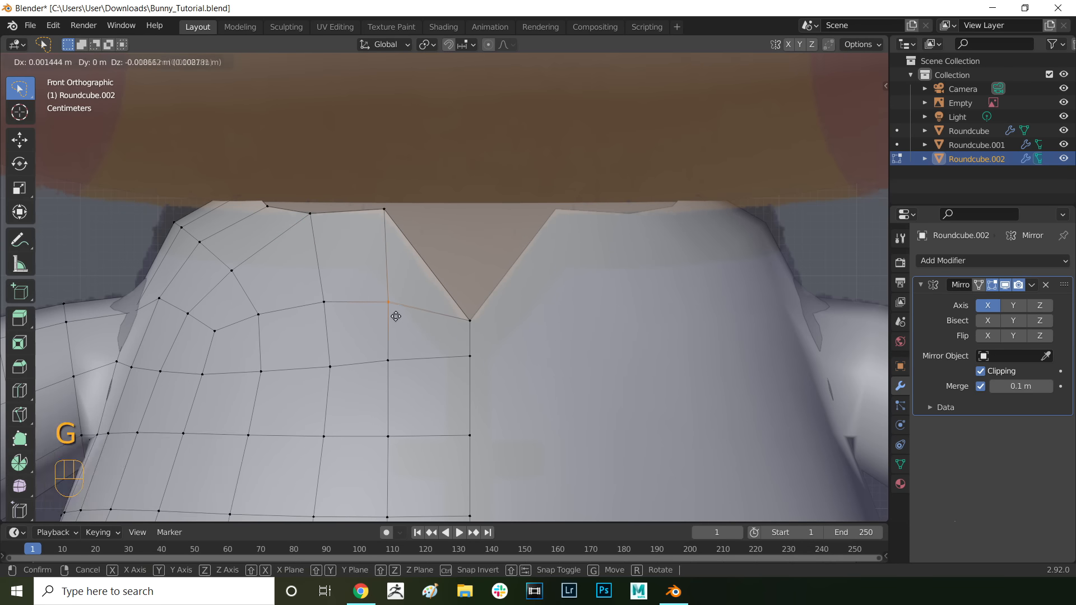
left_click(397, 317)
left_click(493, 365)
left_click(493, 371)
Step: Move the vertices beside the V-neck and along the shirt's open collar edge to even out the neckline
middle_click_drag(493, 371, 538, 387)
left_click(457, 255)
key("g")
left_click(457, 269)
middle_click_drag(457, 269, 404, 286)
left_click(387, 290)
key("g")
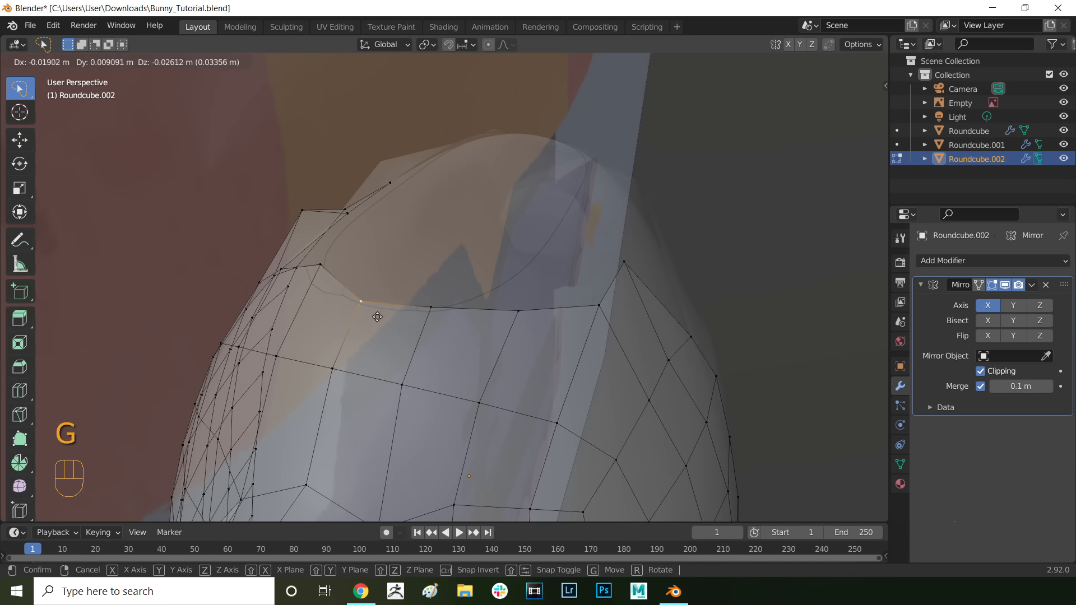
left_click(370, 309)
left_click(320, 265)
key("g")
left_click(300, 294)
Step: Nudge several collar vertices near the shoulder slightly downward so the shirt's rim follows the neck
middle_click_drag(300, 295, 269, 313)
scroll(435, 269, "down", 4)
key("g")
left_click(400, 285)
left_click(439, 293)
key("g")
left_click(421, 305)
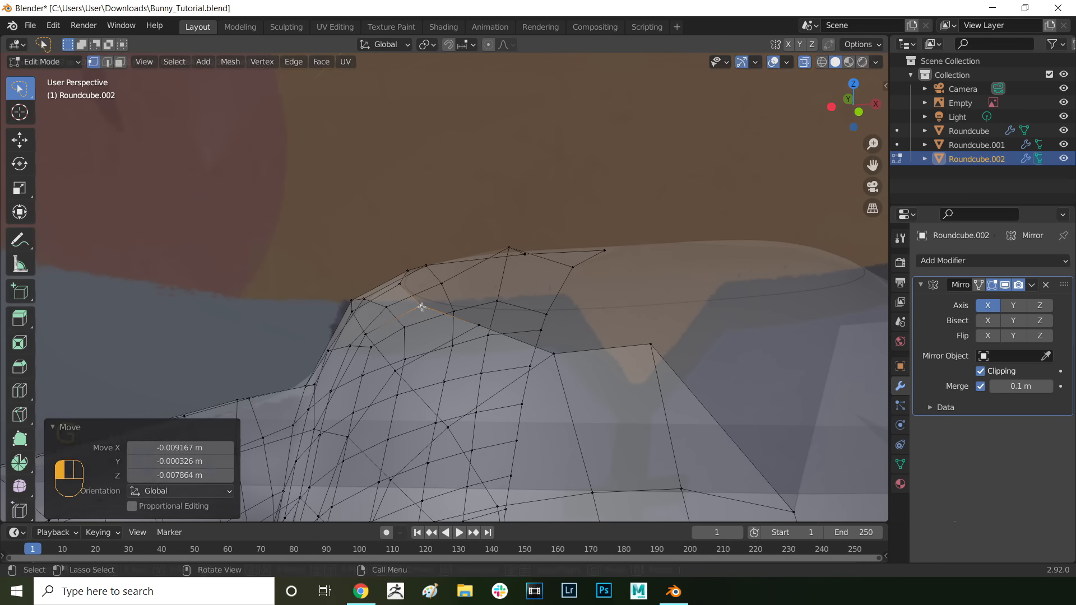
left_click(484, 319)
key("g")
left_click(467, 332)
Step: Adjust the remaining collar rim vertices from the side, pulling them down toward the shirt body
middle_click_drag(466, 332, 561, 323)
left_click(327, 299)
key("g")
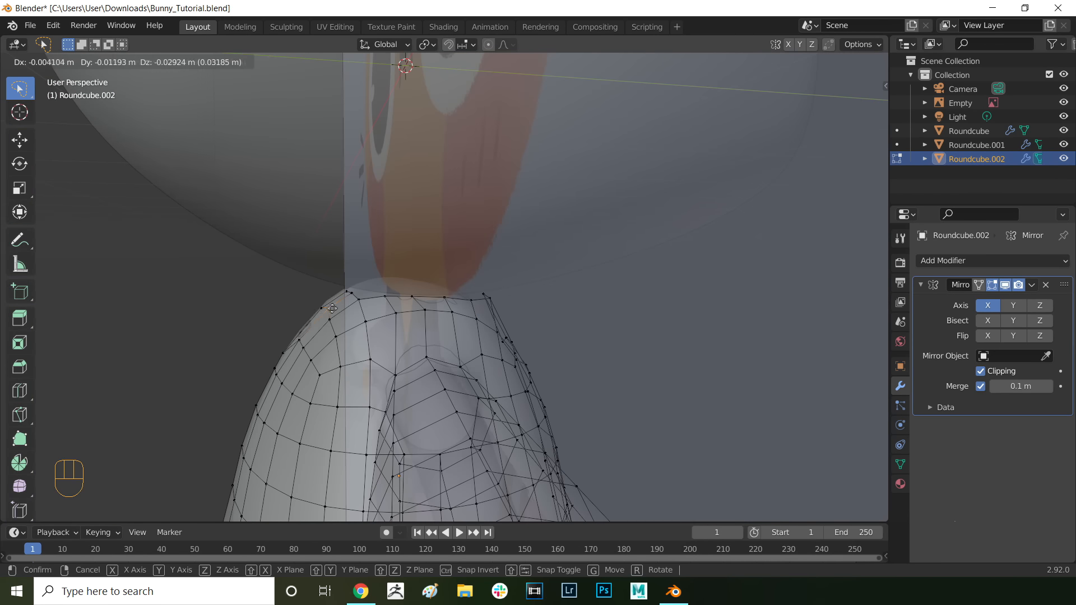
left_click(328, 311)
middle_click_drag(327, 312, 471, 313)
left_click(448, 305)
key("g")
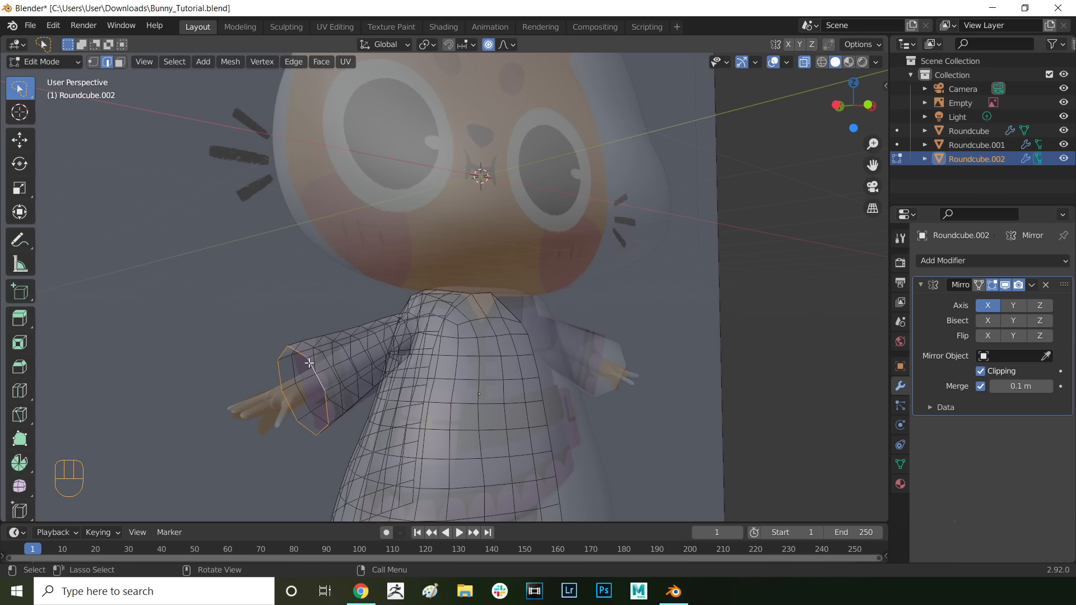
Step: Extrude the sleeve's cuff edge loop and merge it At Center to cap the opening
key("e")
left_click(302, 367)
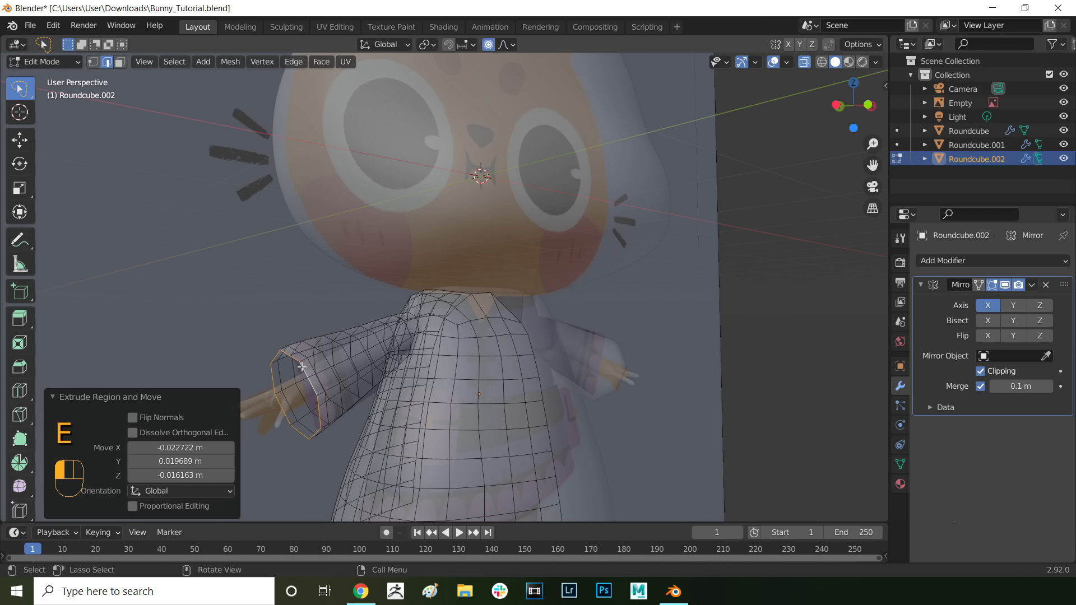
key("m")
left_click(278, 368)
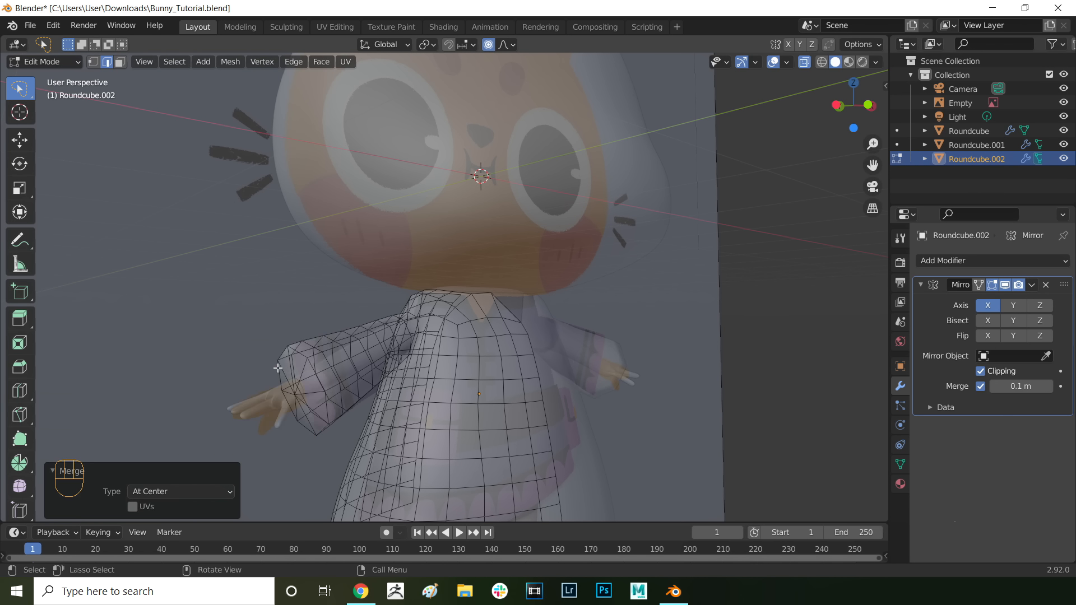
middle_click_drag(372, 371, 318, 374)
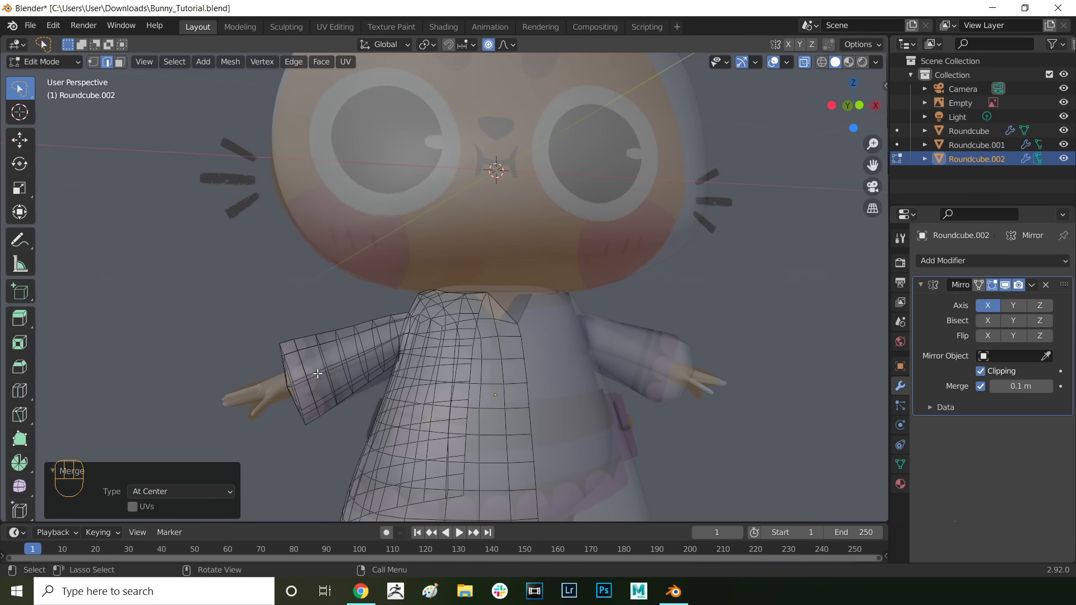
Step: Move the cuff cap's centre vertex in front view to align it with the sleeve opening
key("KP_1")
scroll(318, 373, "up", 6)
key("g")
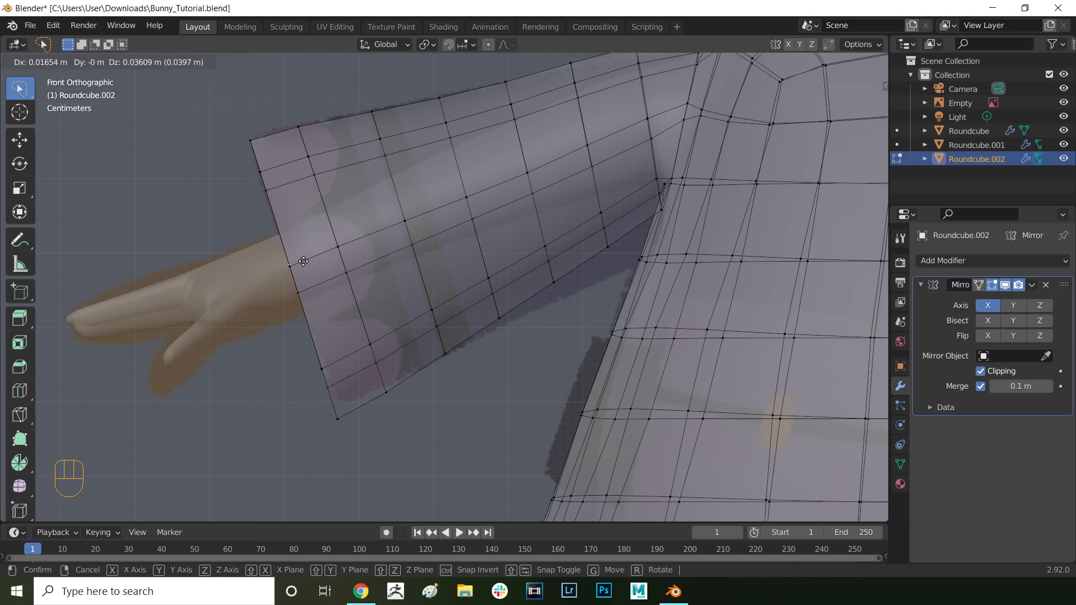
left_click(305, 263)
Step: Return the shirt to Object Mode and add a Subdivision Surface modifier
scroll(304, 263, "down", 5)
middle_click_drag(305, 263, 706, 276)
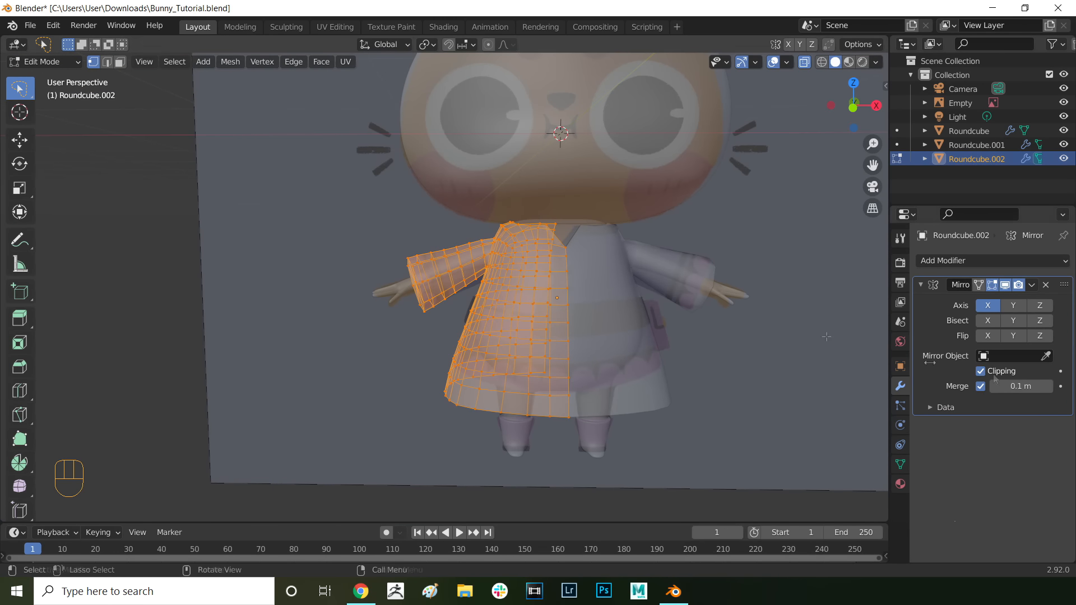
key("Tab")
left_click(992, 261)
left_click(785, 478)
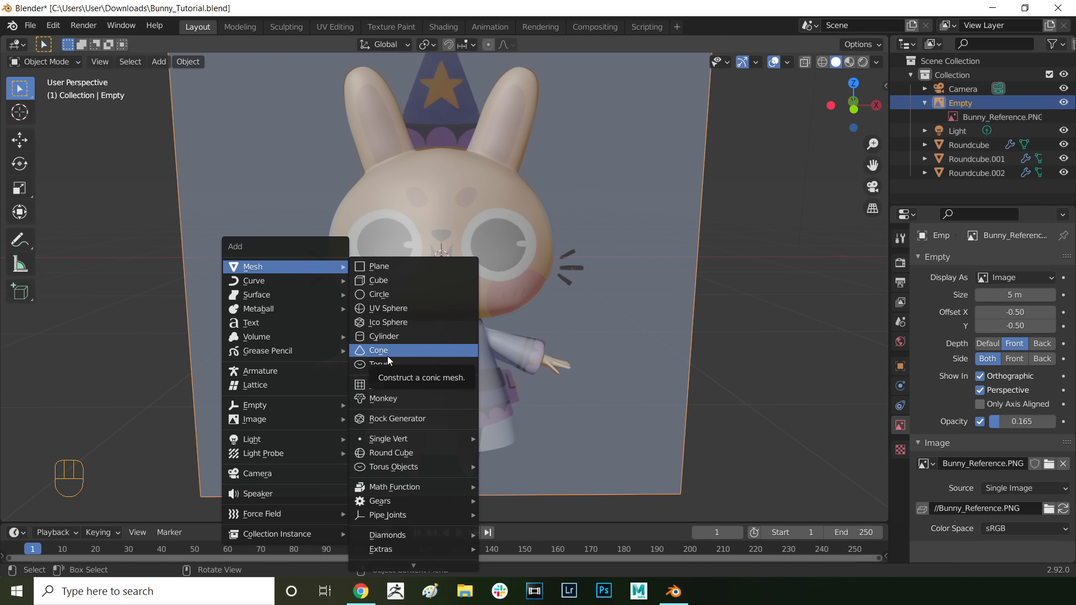
Step: Add a 32-vertex cone for the bunny's hat and shade it smooth
left_click(388, 355)
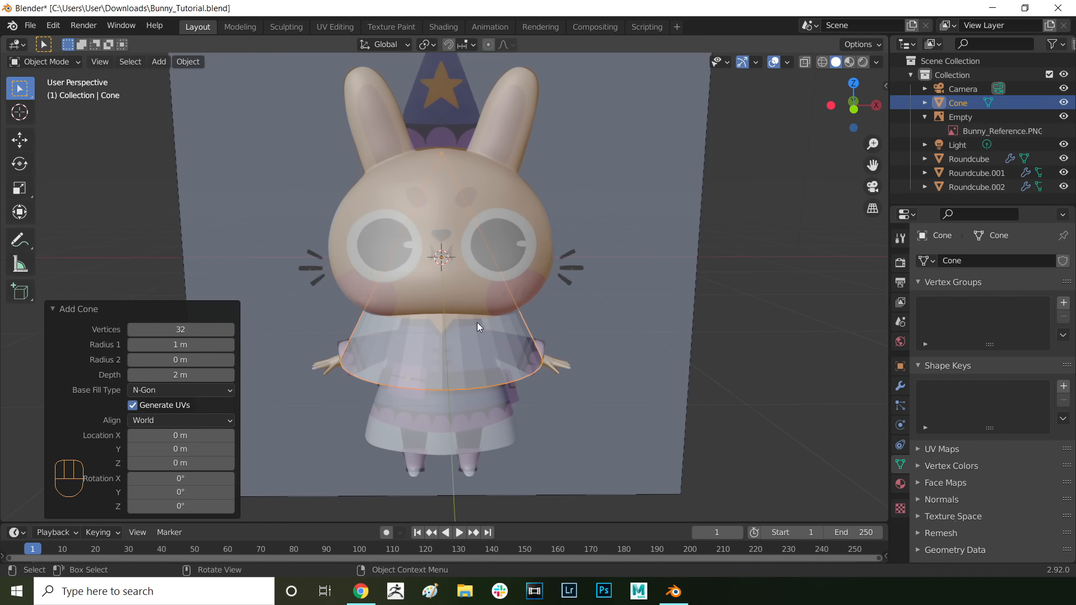
right_click(477, 327)
left_click(415, 337)
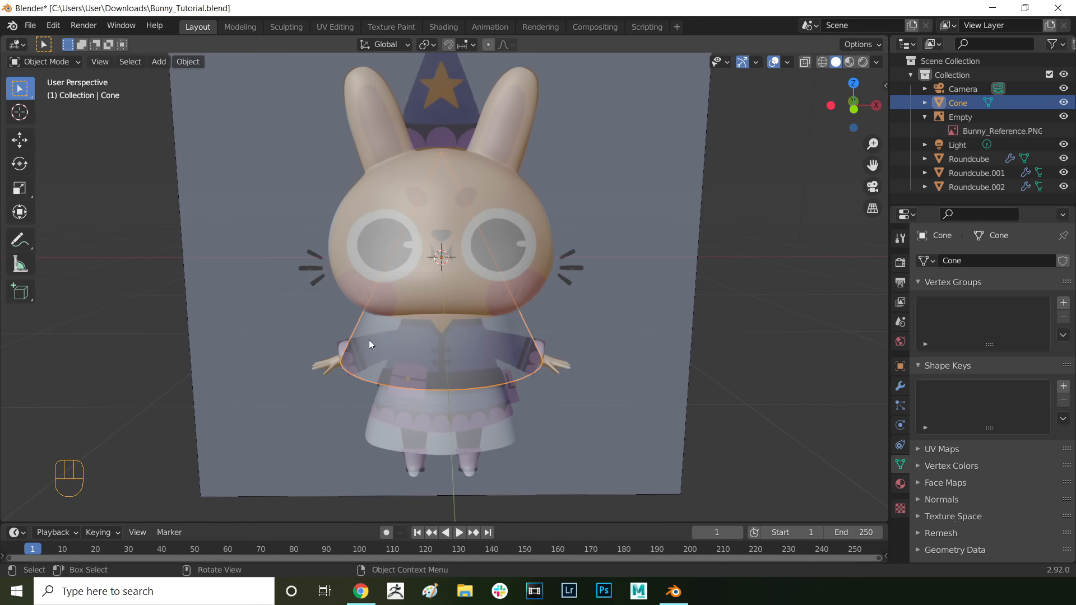
Step: Move the cone above the head and scale it in front view to match the reference hat
middle_click_drag(369, 341, 569, 292)
key("g")
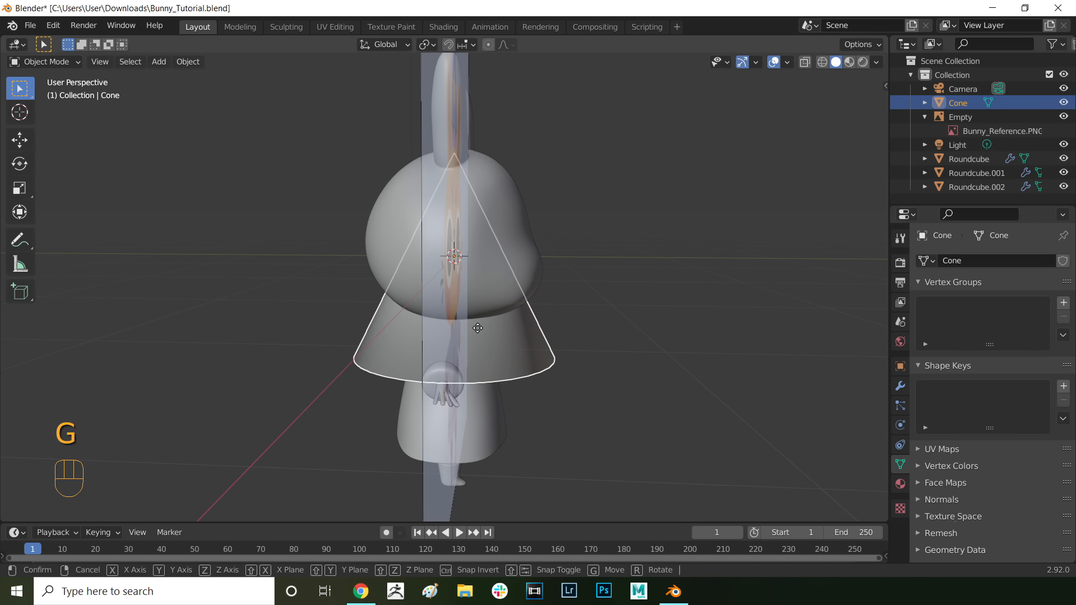
left_click(460, 156)
middle_click_drag(460, 157, 472, 206)
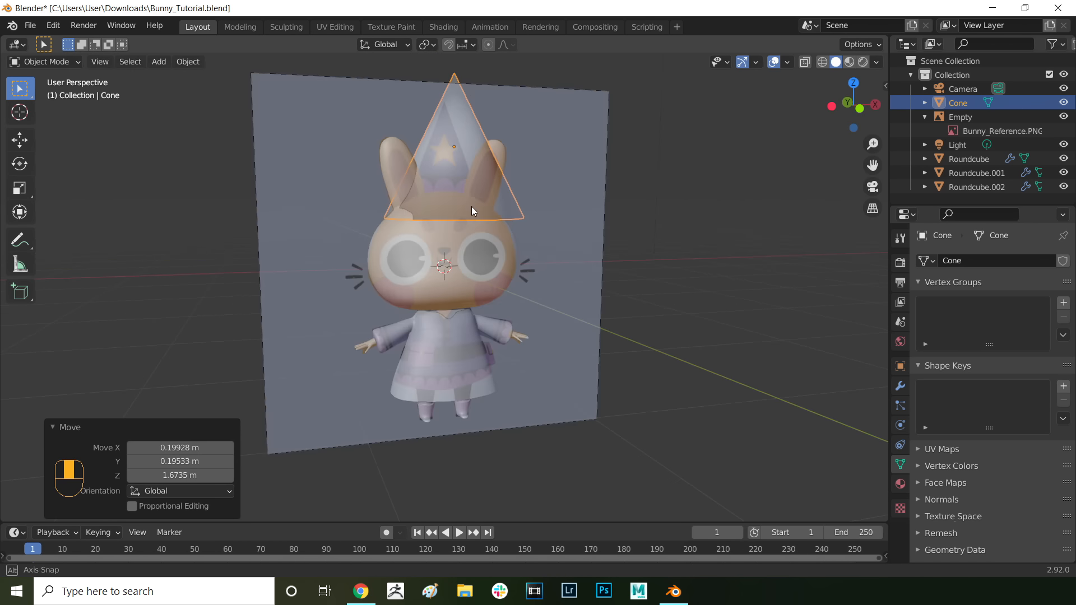
key("KP_1")
key("s")
left_click(490, 274)
key("g")
left_click(448, 280)
key("s")
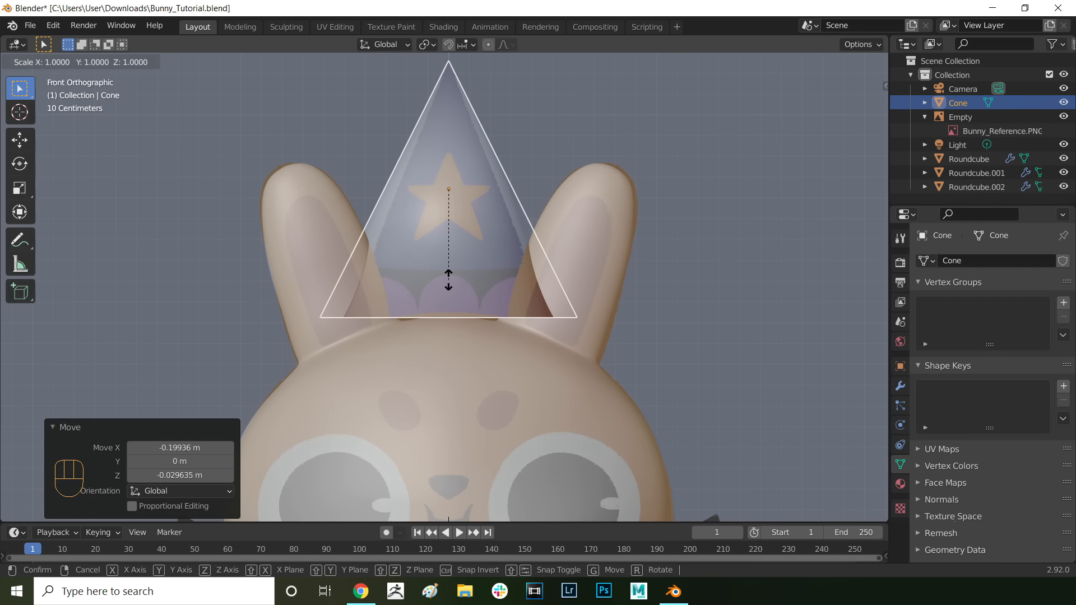
left_click(442, 260)
middle_click_drag(441, 260, 480, 240)
Step: Enter Edit Mode on the cone, lower the mesh about 0.13 m onto the head and scale its depth along Y
key("Tab")
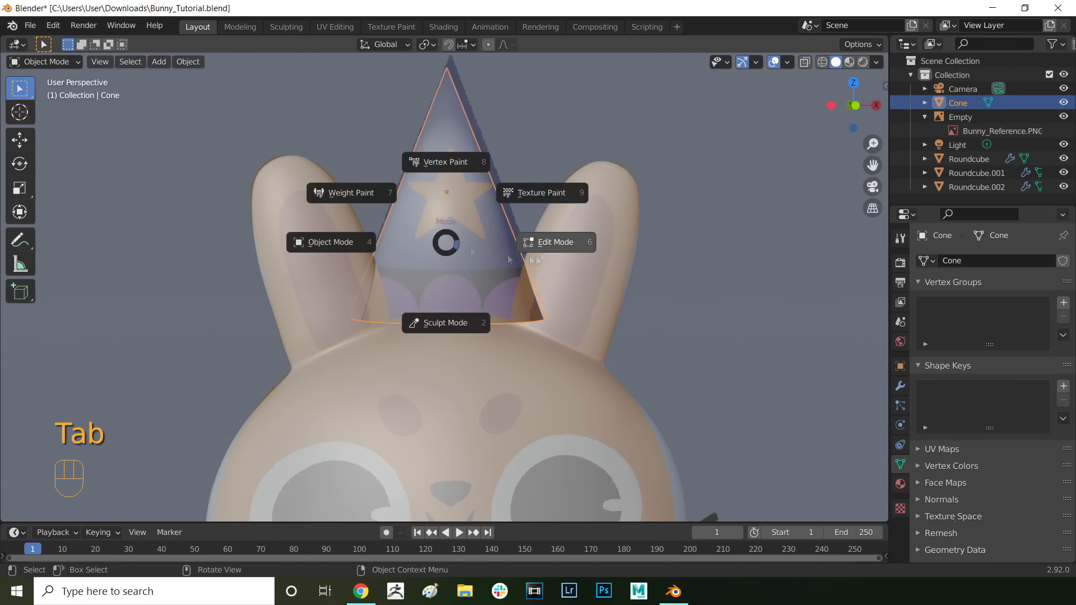
left_click(510, 259)
key("g")
left_click(422, 326)
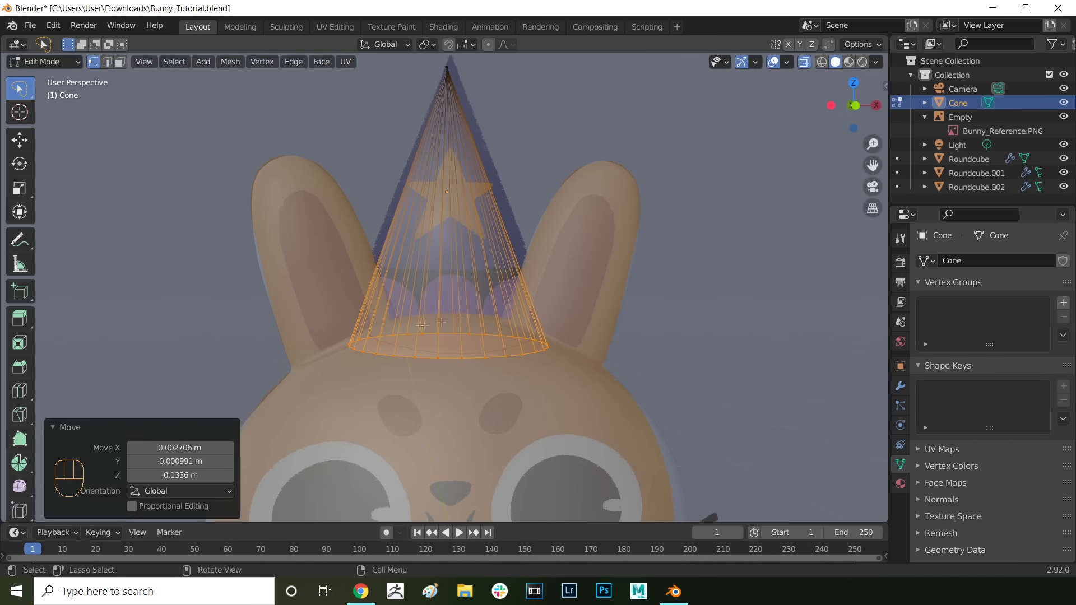
key("s")
middle_click_drag(422, 326, 529, 313)
key("z")
key("y")
left_click(507, 321)
Step: Rotate and reposition the cone mesh so the hat sits tilted on the crown of the head
key("g")
left_click(466, 322)
key("g")
left_click(570, 324)
key("r")
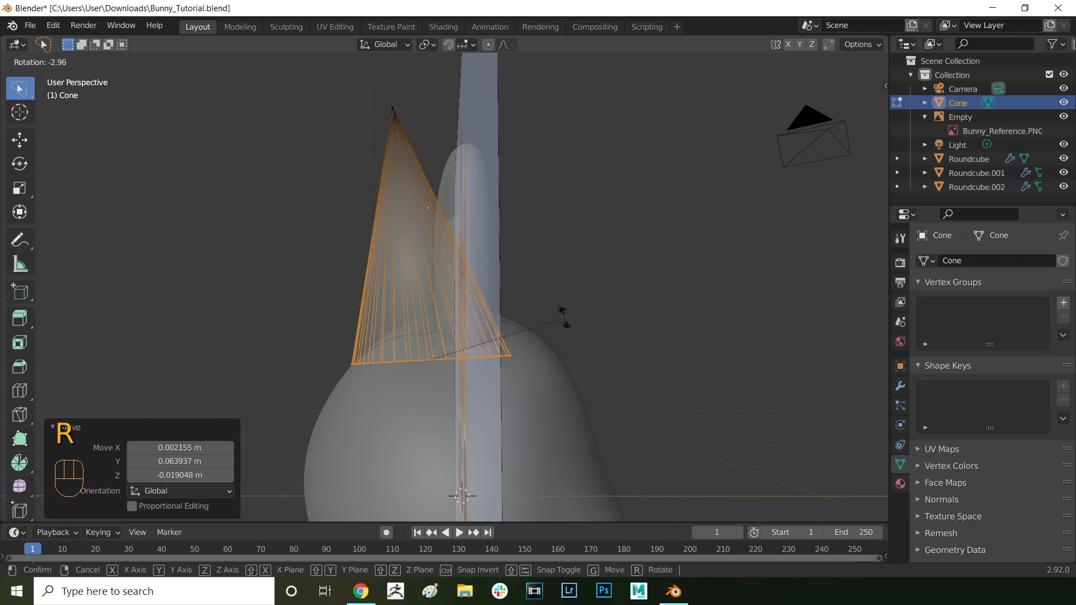
left_click(512, 300)
key("g")
left_click(545, 261)
middle_click_drag(544, 261, 712, 335)
key("g")
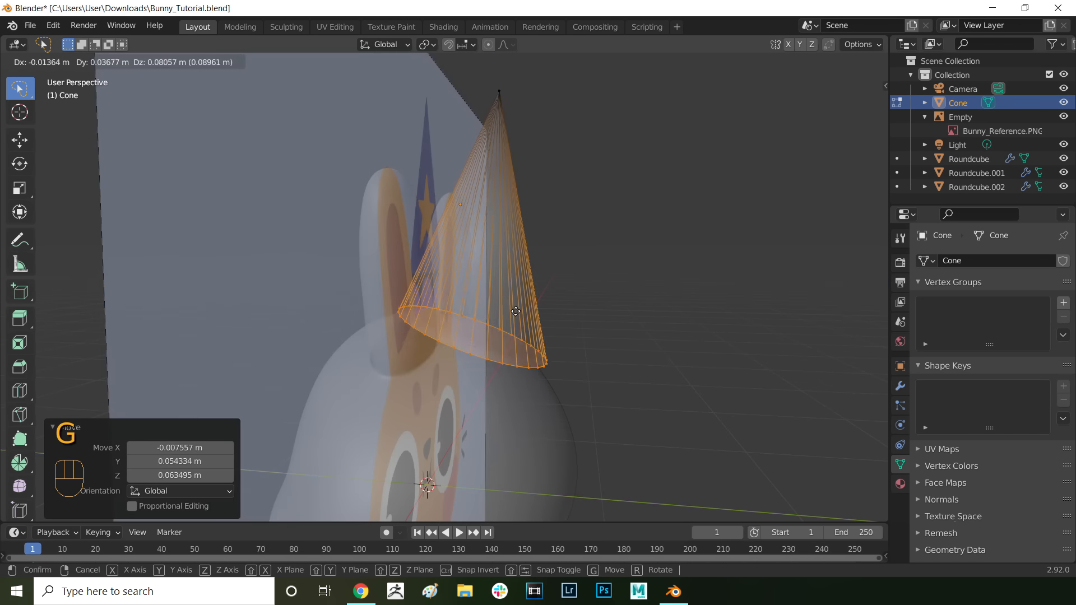
left_click(583, 323)
Step: Add a Round Cube, move it about 1.41 m in front of the head and shade it smooth
middle_click_drag(582, 323, 768, 315)
left_click(876, 62)
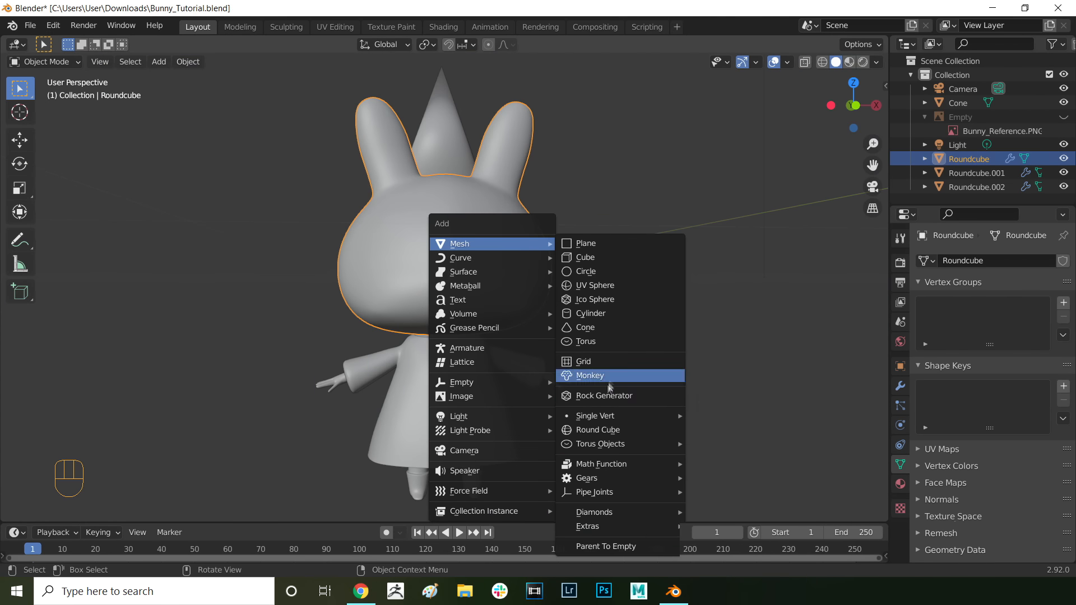
left_click(598, 430)
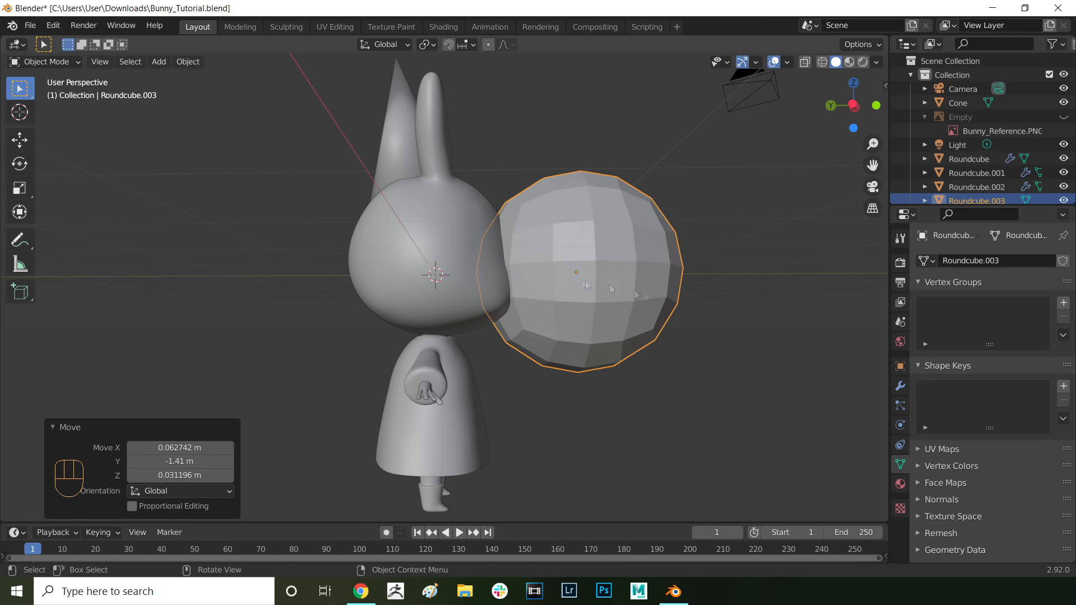
right_click(538, 251)
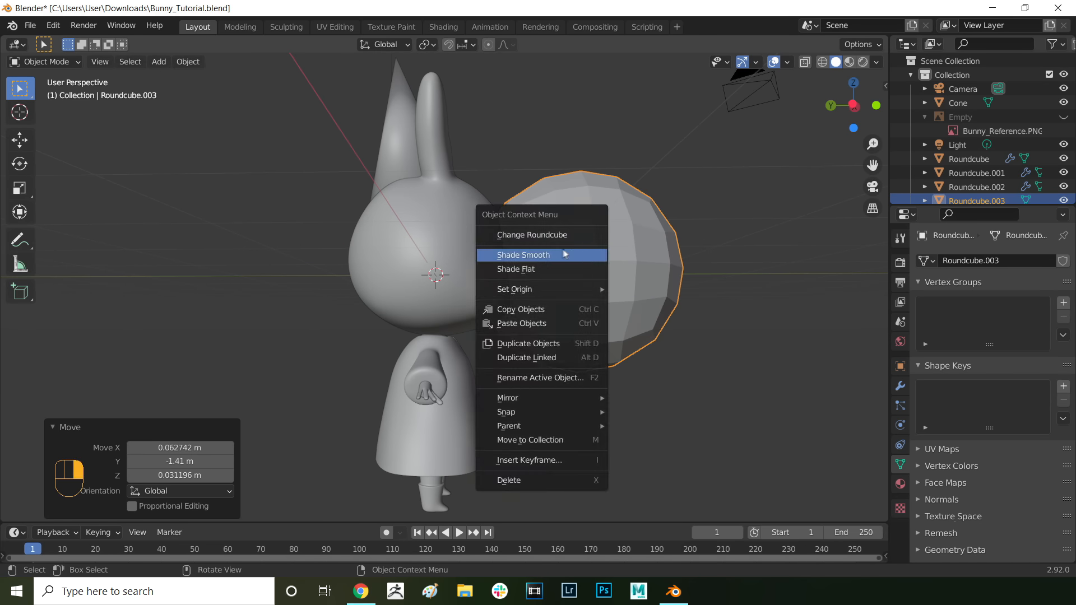
left_click(538, 251)
Step: Add a Subdivision Surface modifier to the new round cube
left_click(900, 385)
left_click(978, 261)
left_click(805, 511)
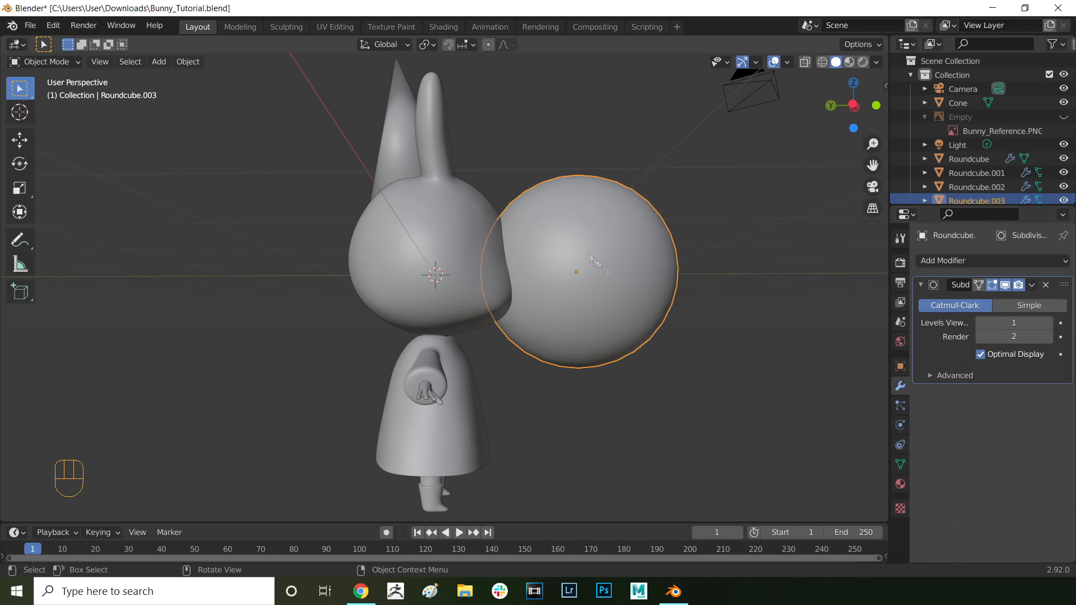
Step: Enter Edit Mode with X-ray on and delete the half of the round cube's vertices facing the head
key("Tab")
left_click(661, 247)
left_click(876, 62)
left_click(797, 341)
middle_click_drag(644, 269, 667, 276)
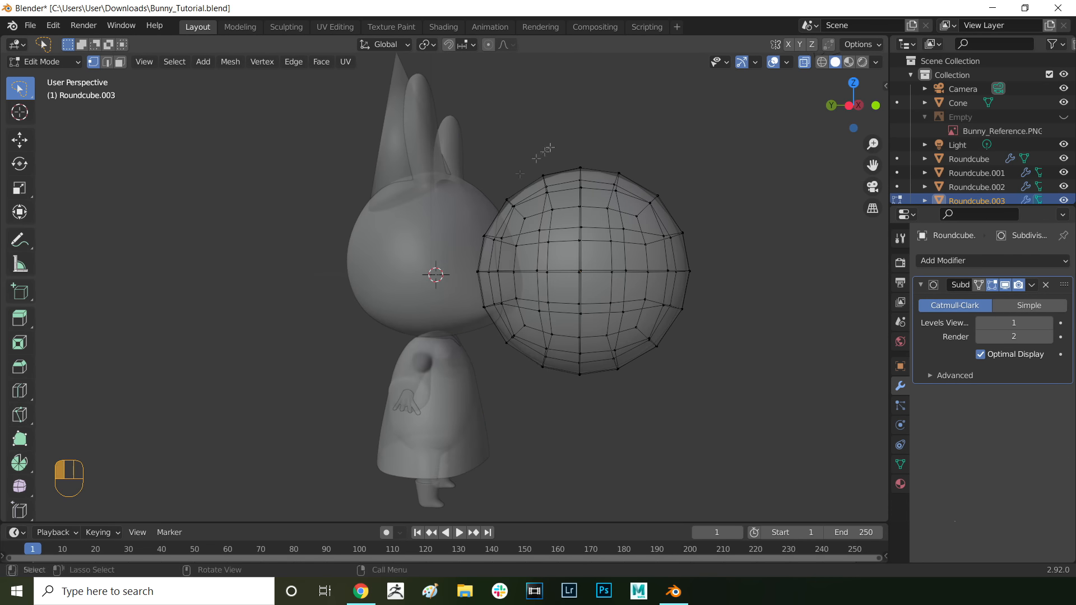
left_click_drag(554, 145, 567, 363)
key("x")
left_click(551, 357)
Step: Flatten the remaining half sphere along Y and scale it down
left_click_drag(608, 130, 634, 532)
left_click_drag(595, 474, 634, 532)
key("s")
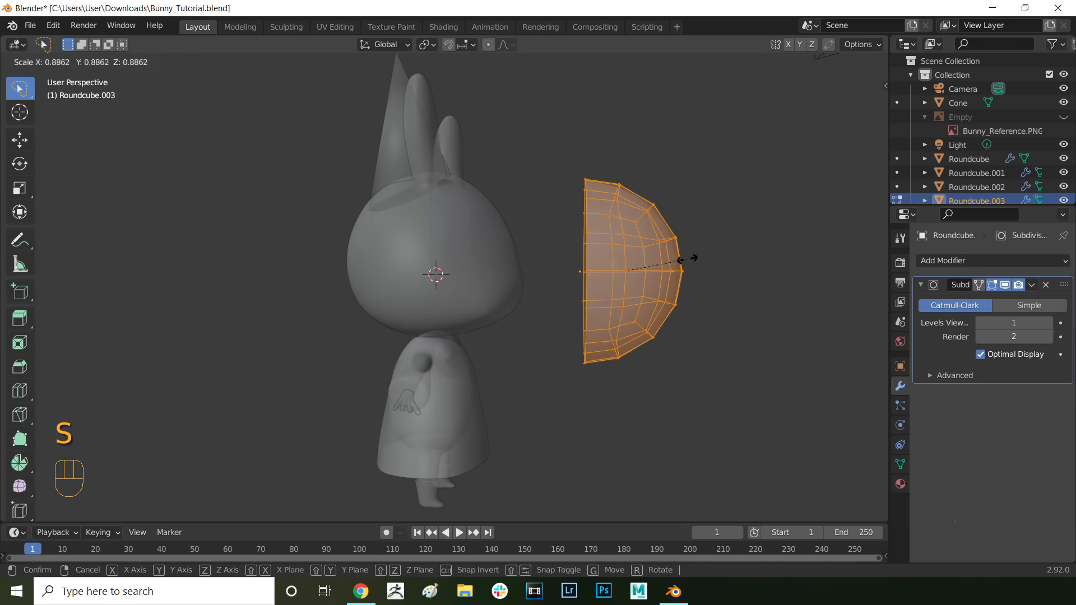
key("y")
left_click(561, 243)
key("s")
left_click(528, 251)
Step: Show the reference image again, move the half sphere to the face and shrink it toward eye size
middle_click_drag(527, 251, 484, 235)
scroll(483, 235, "up", 3)
left_click(1064, 117)
key("KP_1")
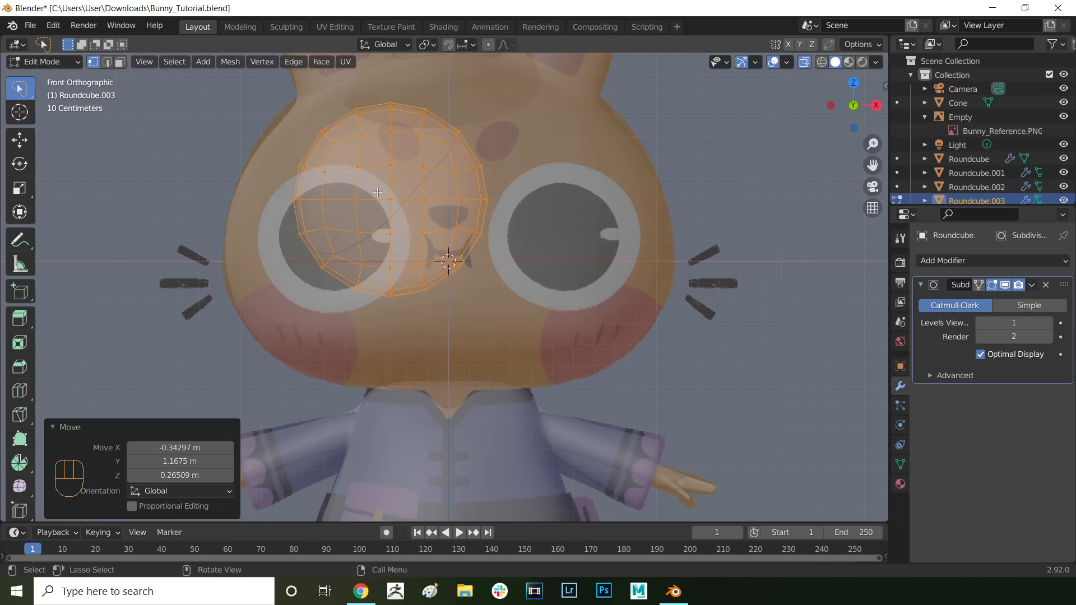
key("s")
right_click(320, 245)
key("s")
middle_click_drag(320, 245, 482, 241)
left_click(542, 235)
Step: Scale the half sphere by about 1.274 in front view and move it onto the reference's eye ring
key("KP_1")
key("s")
left_click(423, 281)
key("g")
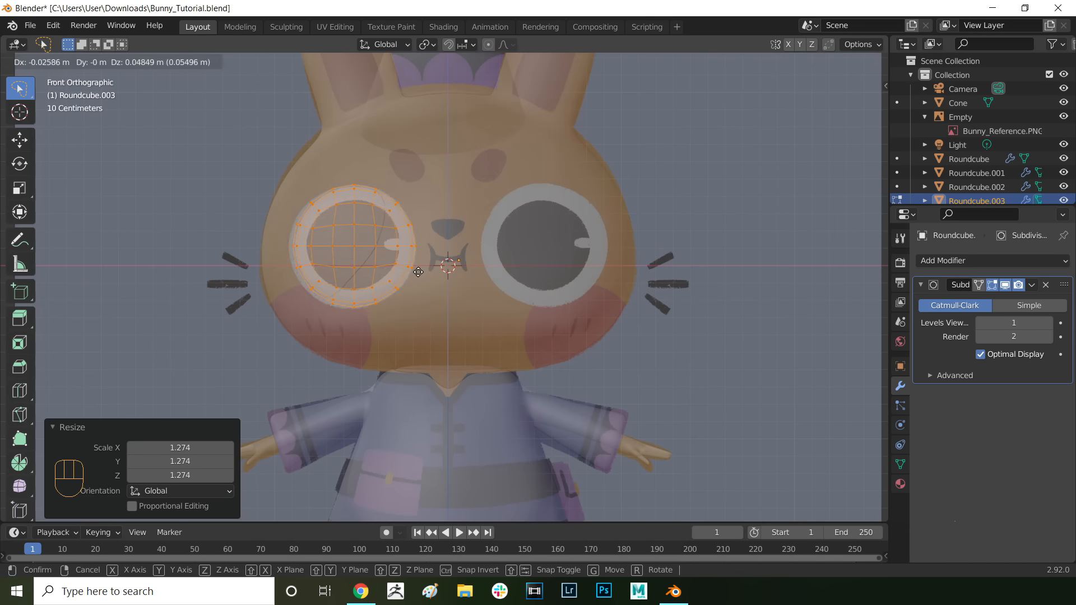
left_click(417, 273)
Step: Hide the reference, turn off X-ray and rotate the eye about X and Z to follow the face's curvature
middle_click_drag(417, 272, 444, 259)
left_click(1063, 117)
left_click(805, 62)
key("r")
left_click(574, 250)
key("r")
key("x")
left_click(425, 237)
key("r")
key("z")
left_click(708, 266)
key("r")
left_click(396, 223)
Step: Show the reference image and move the rotated eye back over its eye ring in front view
key("KP_1")
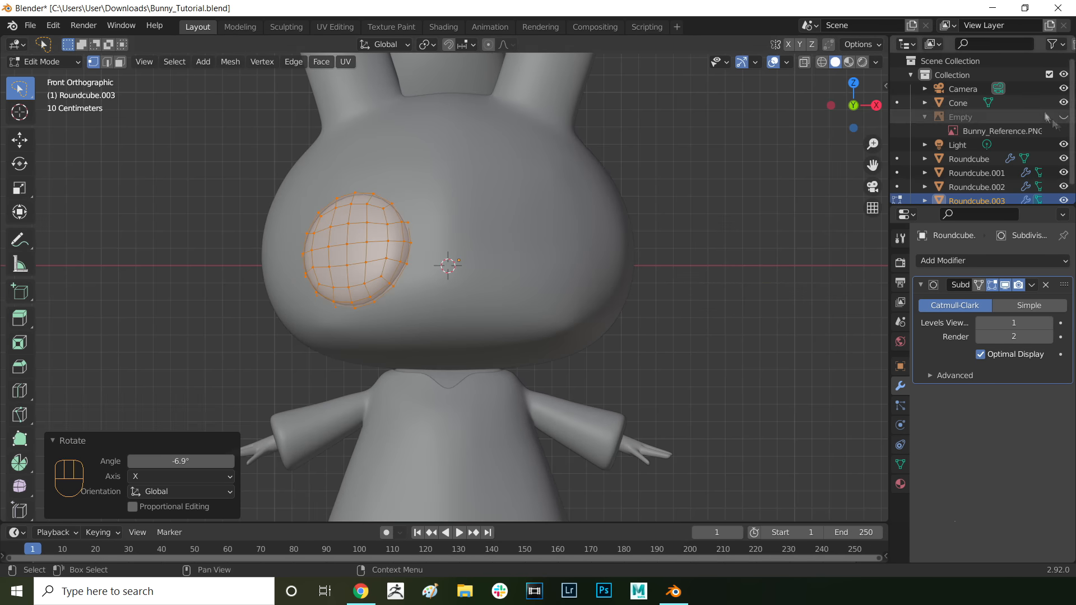
left_click(1063, 117)
key("g")
left_click(380, 239)
key("g")
left_click(379, 235)
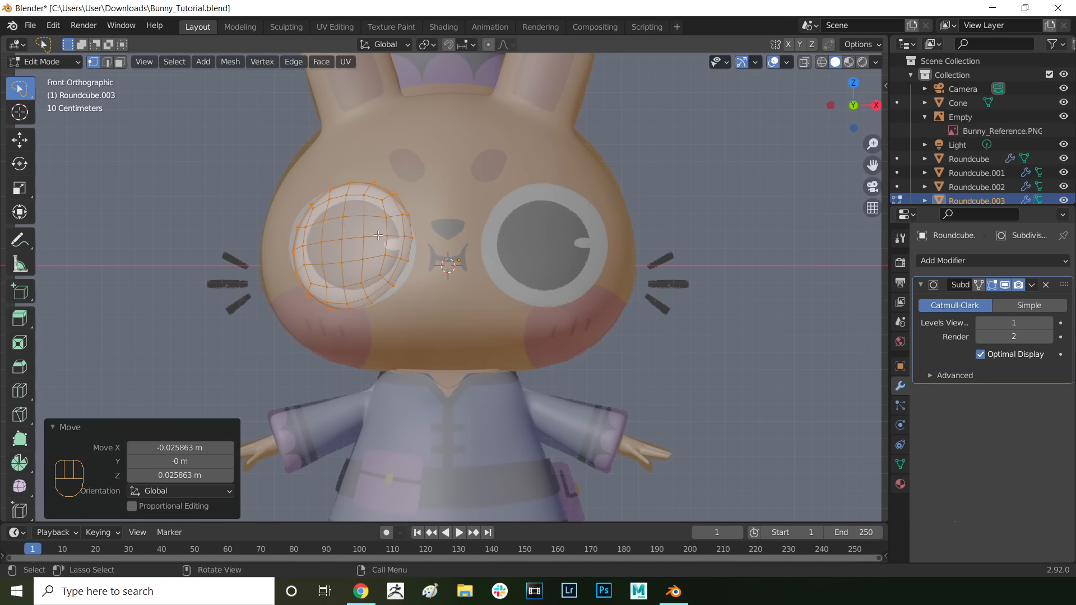
Step: Push the eye mesh about 0.045 m along Y into the head and deselect it in edge select mode
key("g")
left_click(399, 271)
key("g")
mouse_move(400, 271)
middle_mouse_down()
mouse_move(527, 286)
mouse_move(404, 280)
middle_mouse_up()
left_click(530, 288)
key("2")
left_click(811, 187)
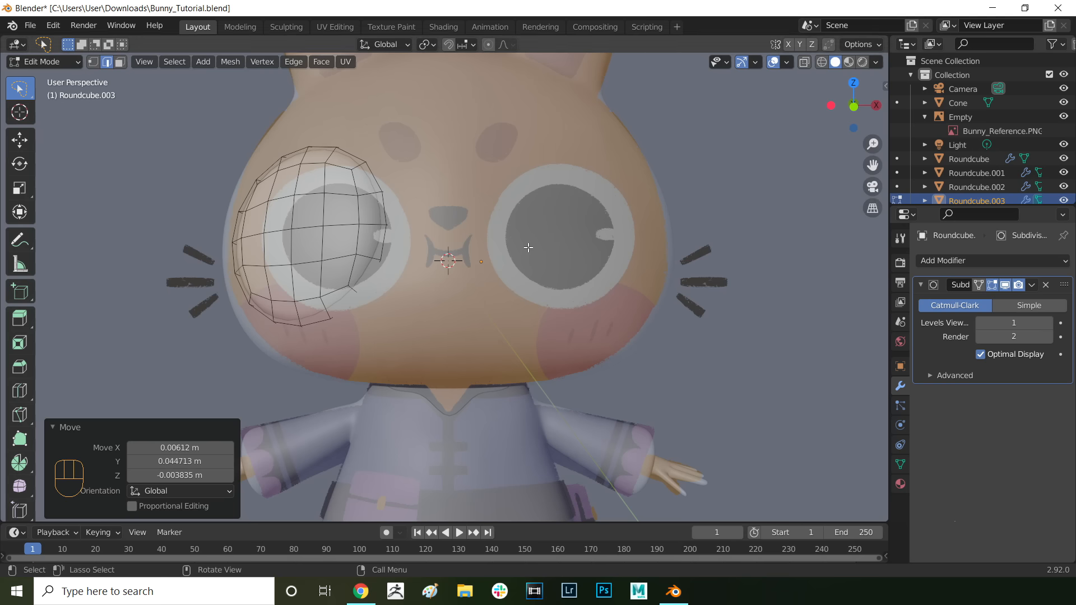
Step: Leave the eye's Edit Mode, select the head object and switch it to Sculpt Mode
key("Tab")
left_click(396, 216)
left_click(462, 180)
key("Tab")
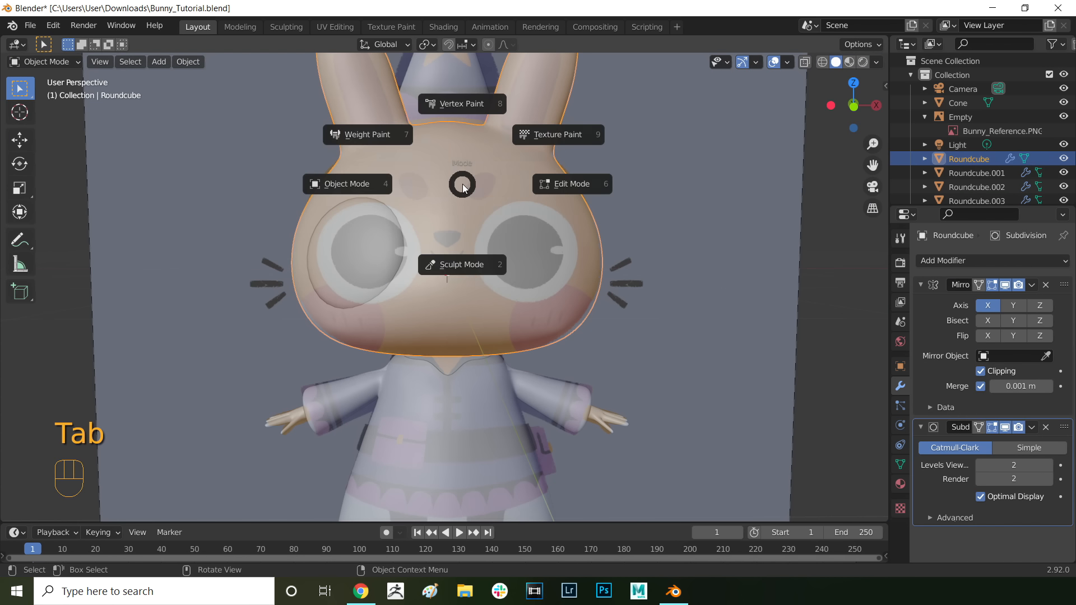
left_click(572, 182)
scroll(402, 238, "down", 2)
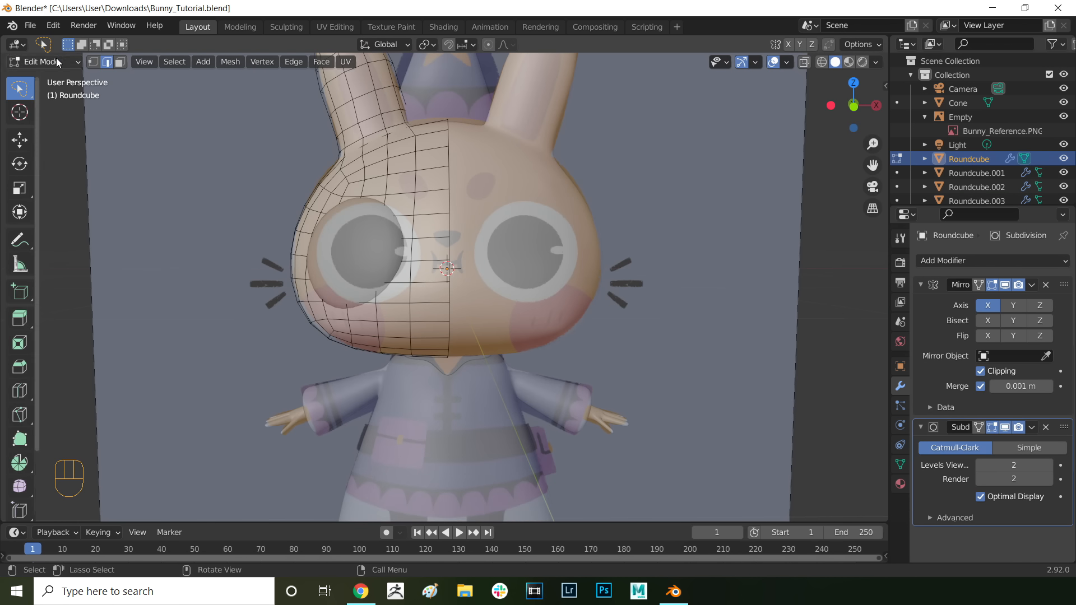
left_click(56, 61)
left_click(44, 108)
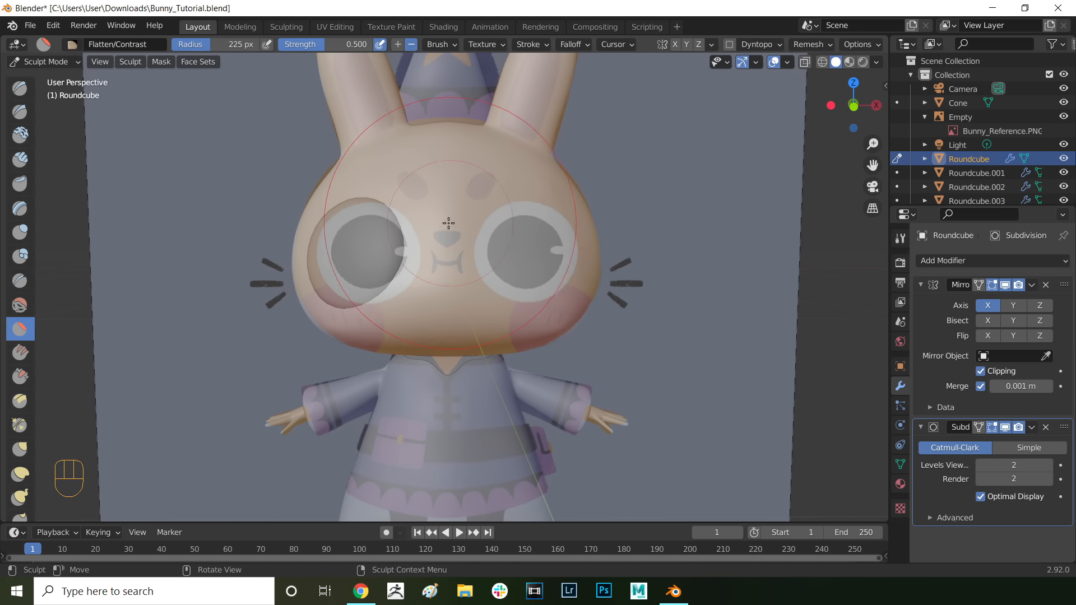
Step: Hide the reference image and select the eye object in Object Mode
scroll(419, 225, "up", 1)
left_click(1058, 118)
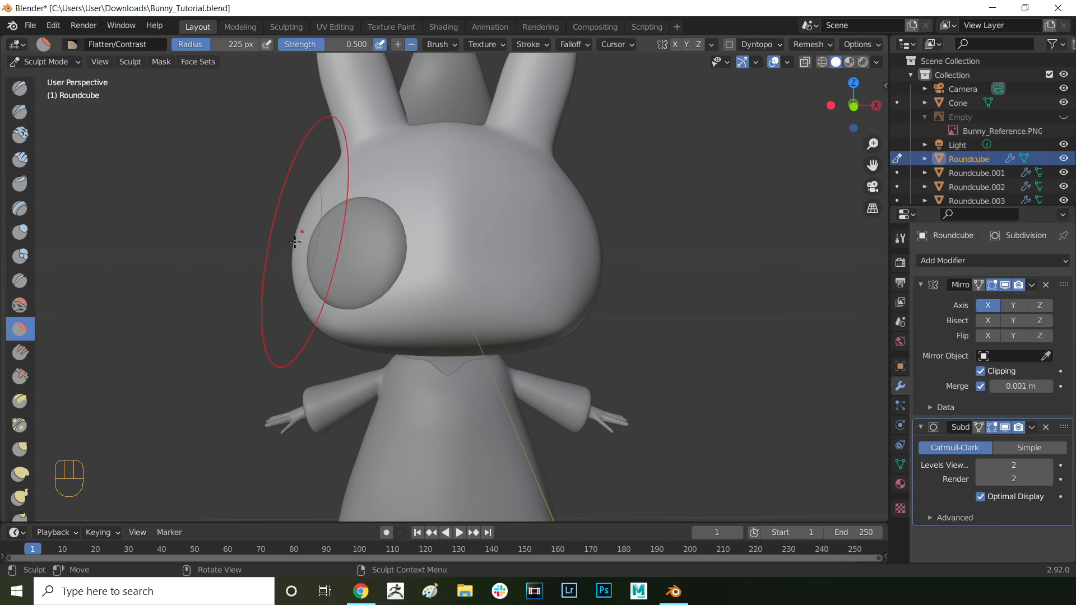
middle_click_drag(657, 231, 555, 237)
left_click(364, 297)
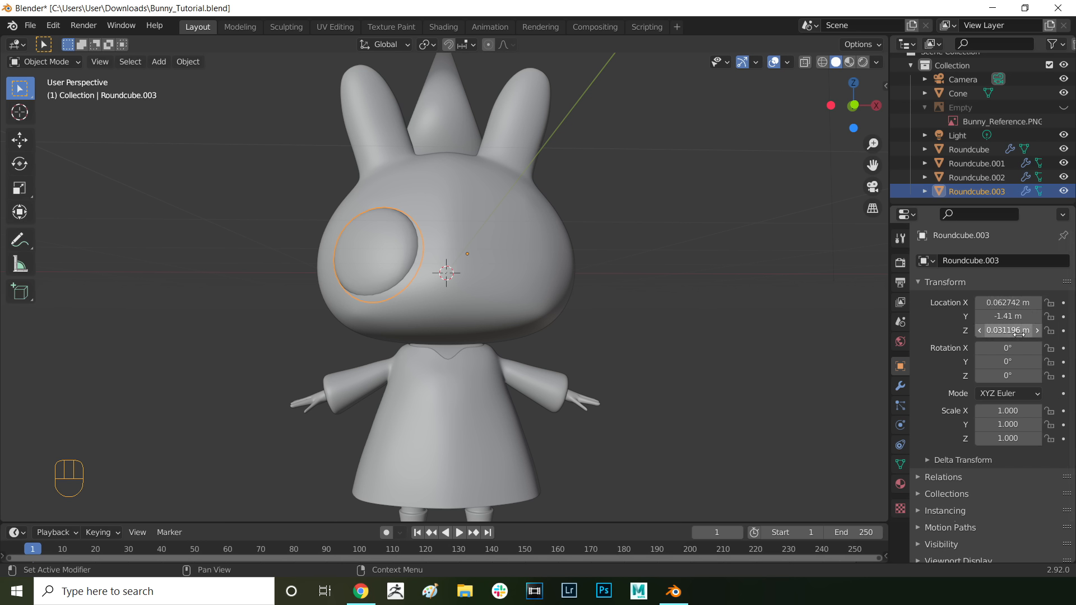
Step: Apply all transforms to the eye object, zeroing its location
left_click(901, 343)
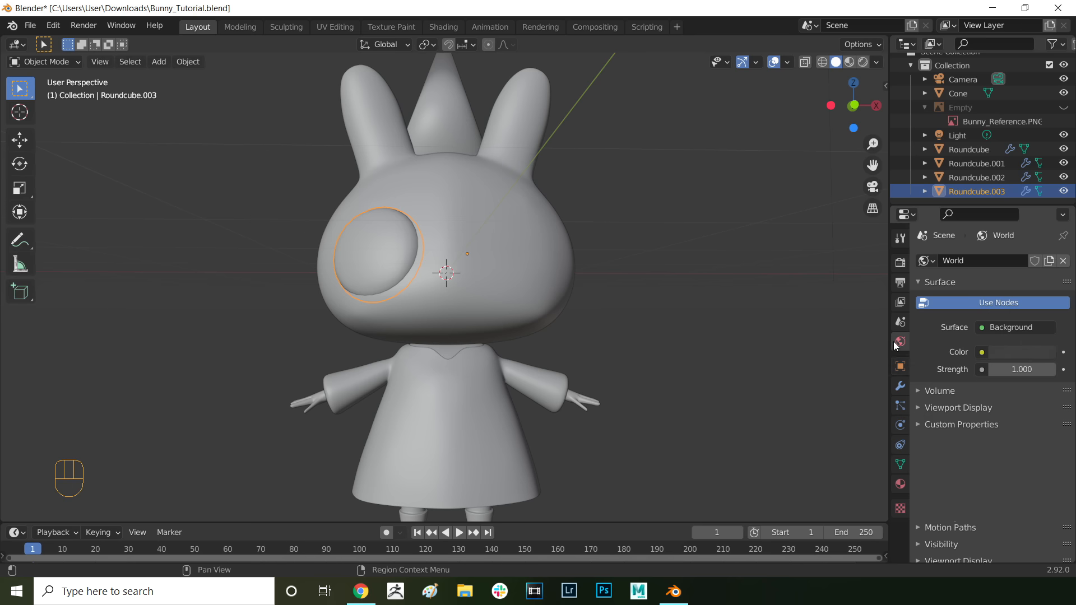
left_click(901, 364)
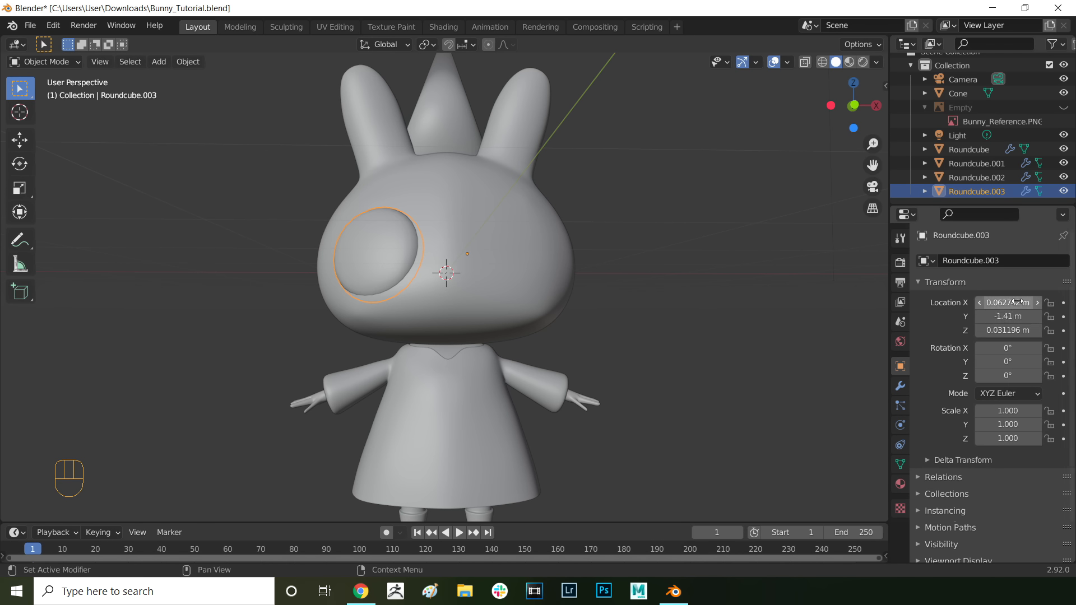
left_click(381, 237)
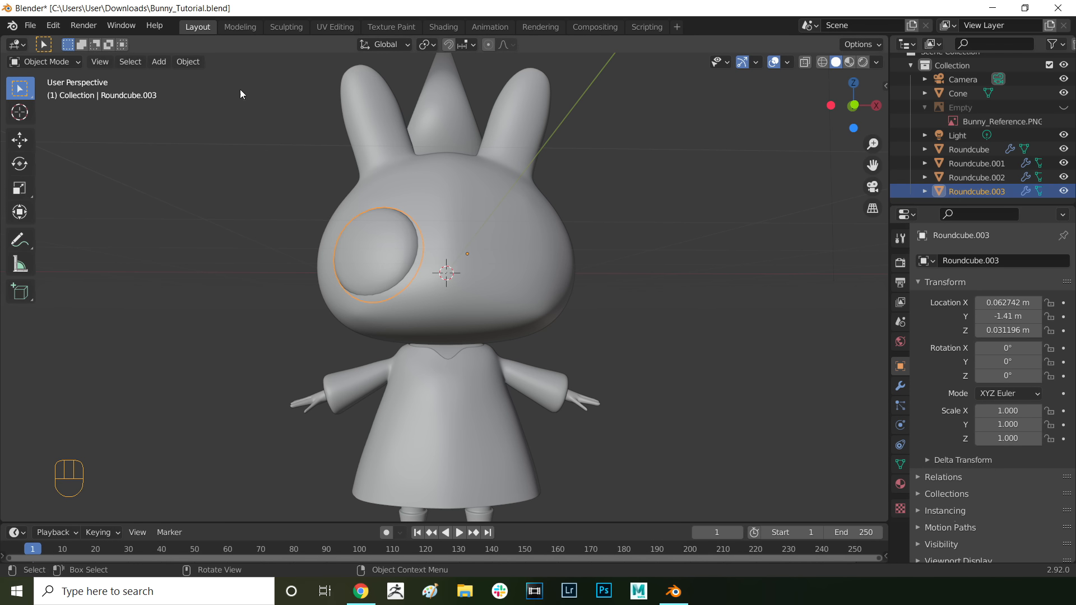
left_click(187, 62)
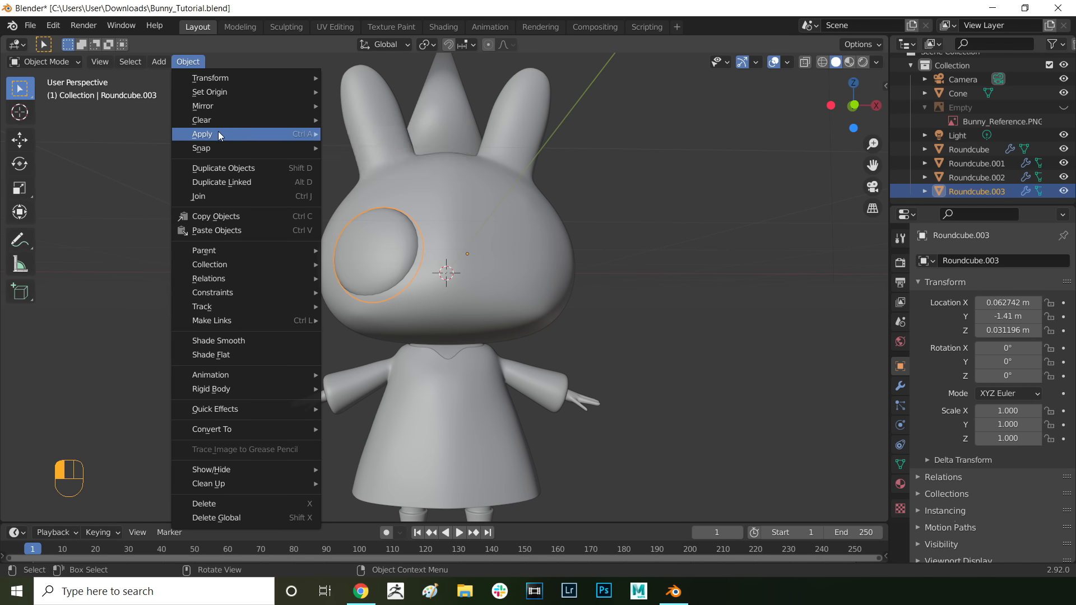
mouse_move(216, 133)
left_click(370, 176)
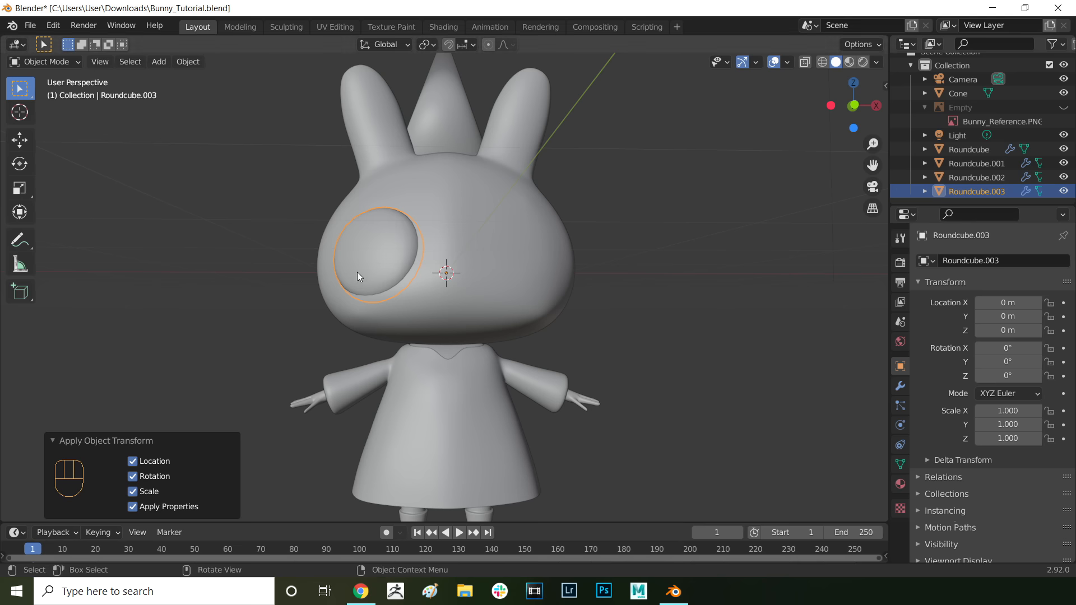
Step: Add a Mirror modifier on the X axis to the eye to create the matching eye on the other side
left_click(900, 386)
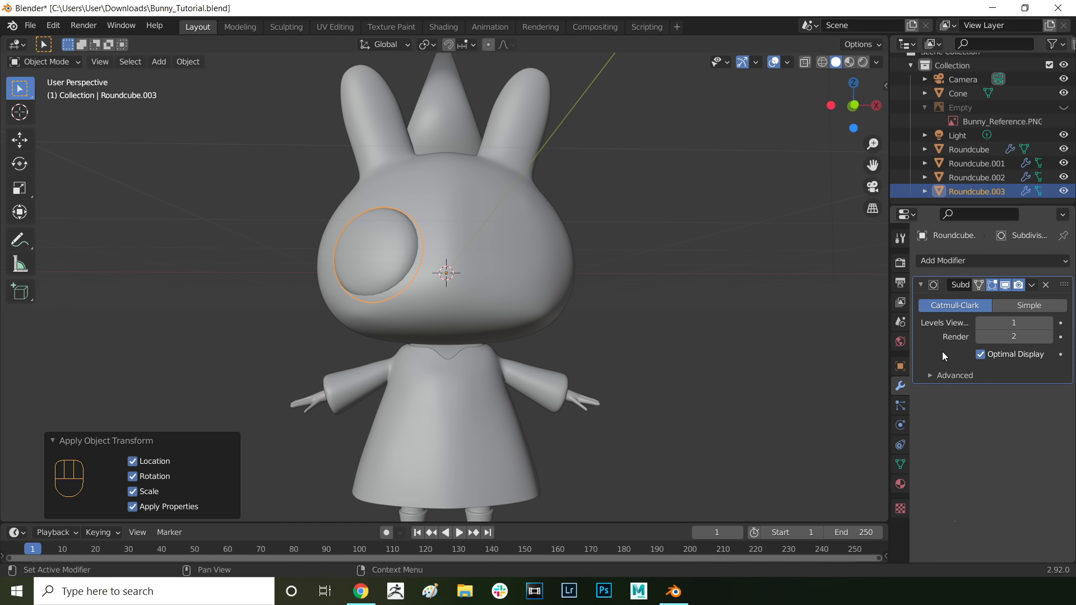
left_click(968, 262)
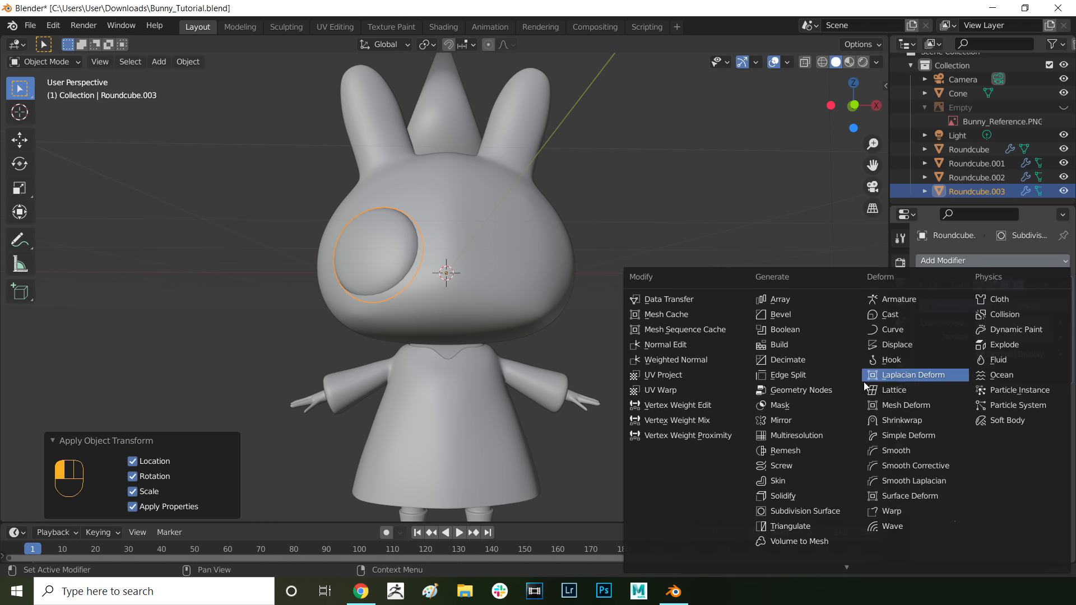
left_click(796, 422)
left_click(660, 278)
middle_click_drag(659, 277, 612, 284)
Step: Duplicate the eye object and move the copy about 0.055 m in X, -0.072 m in Y and 0.014 m in Z
left_click(956, 191)
key("ctrl+c")
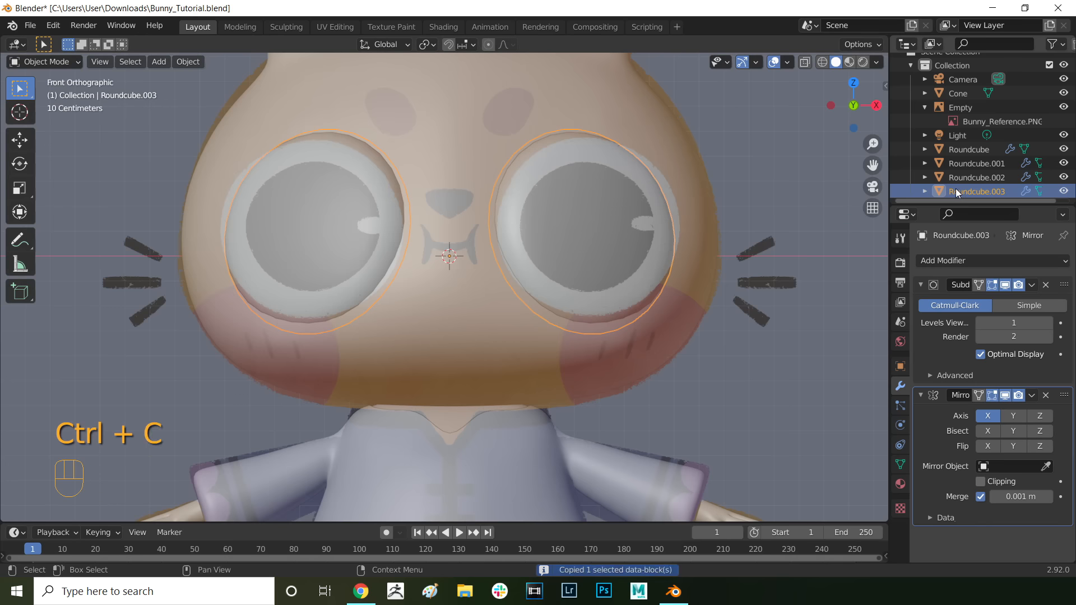
key("ctrl+v")
scroll(818, 79, "down", 1)
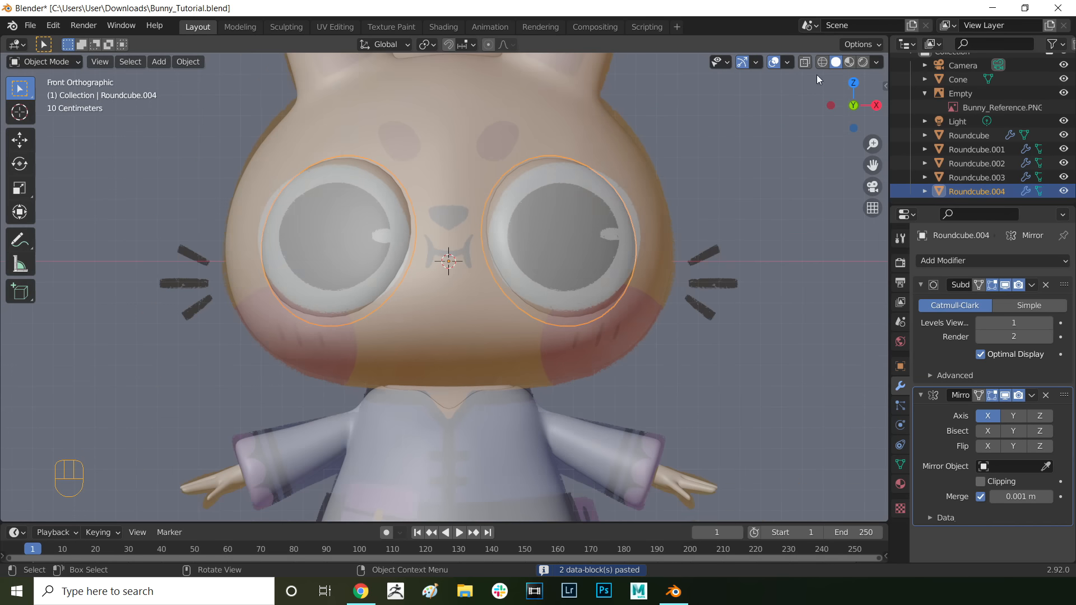
left_click(879, 63)
middle_click_drag(729, 314, 795, 314)
key("g")
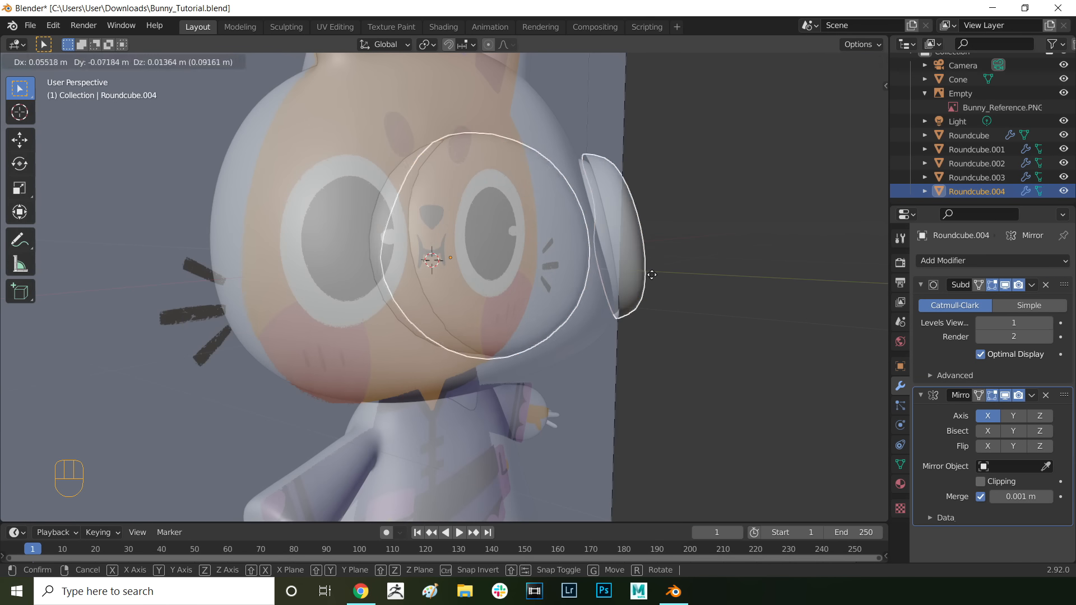
left_click(813, 308)
Step: Turn on X-ray display and switch the copied eye to Edit Mode
left_click(874, 65)
left_click(796, 341)
middle_click_drag(665, 244, 644, 199)
key("Tab")
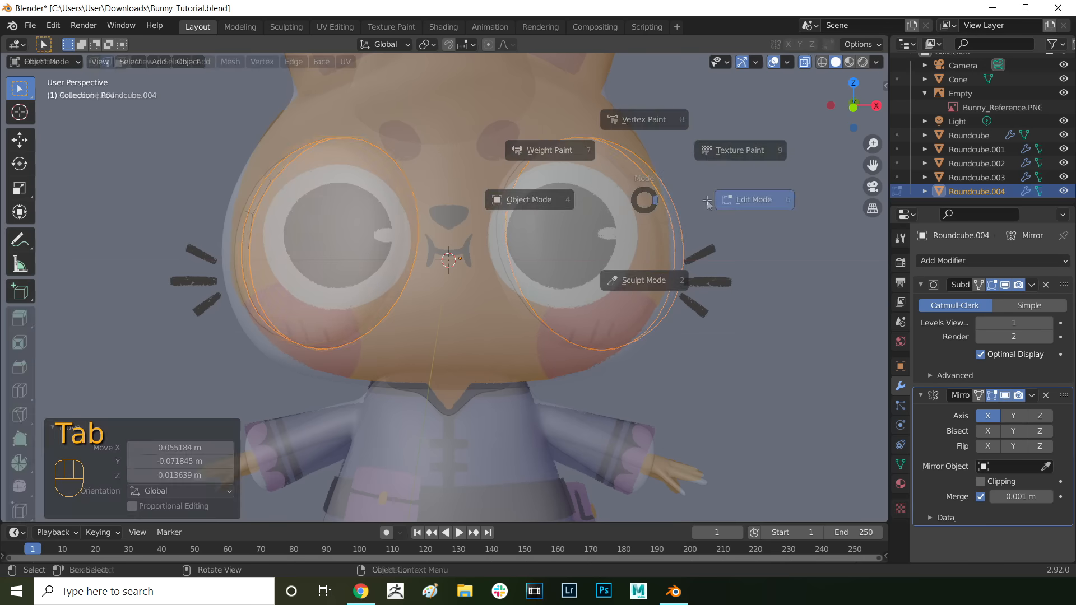
Step: Try to scale the partly selected mesh of the copied eye by about 0.74 to fit the reference pupil
scroll(360, 240, "down", 1)
key("g")
left_click(358, 250)
key("s")
left_click(349, 264)
key("KP_1")
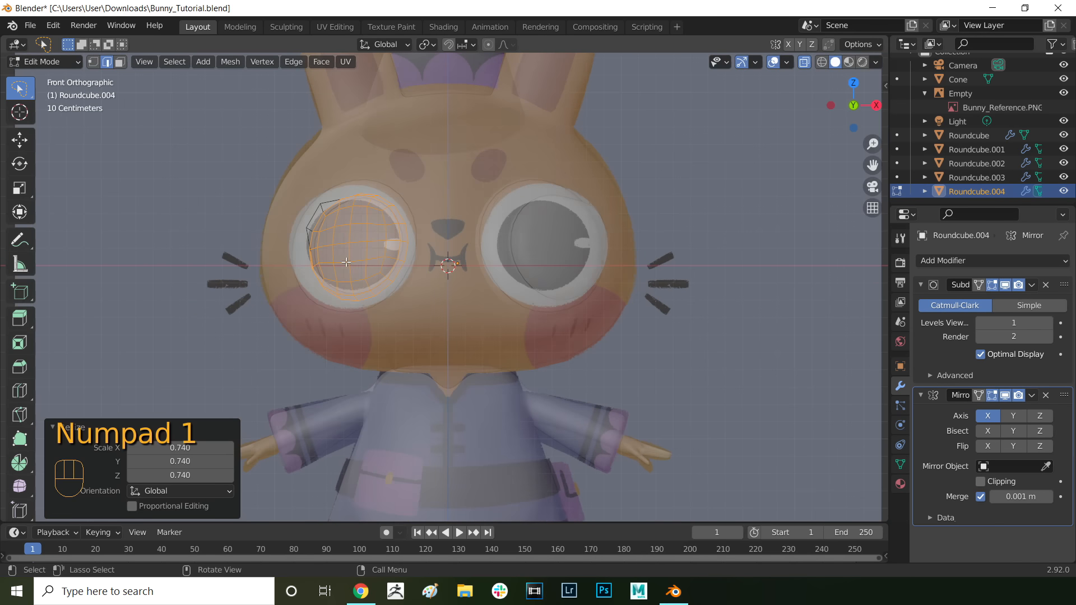
scroll(348, 260, "up", 3)
key("s")
left_click(332, 264)
key("ctrl+z")
key("ctrl+z")
Step: Select the whole copied eye mesh, scale it by about 0.72 and 0.94, and center it over the reference pupil
key("a")
key("s")
left_click(337, 212)
key("g")
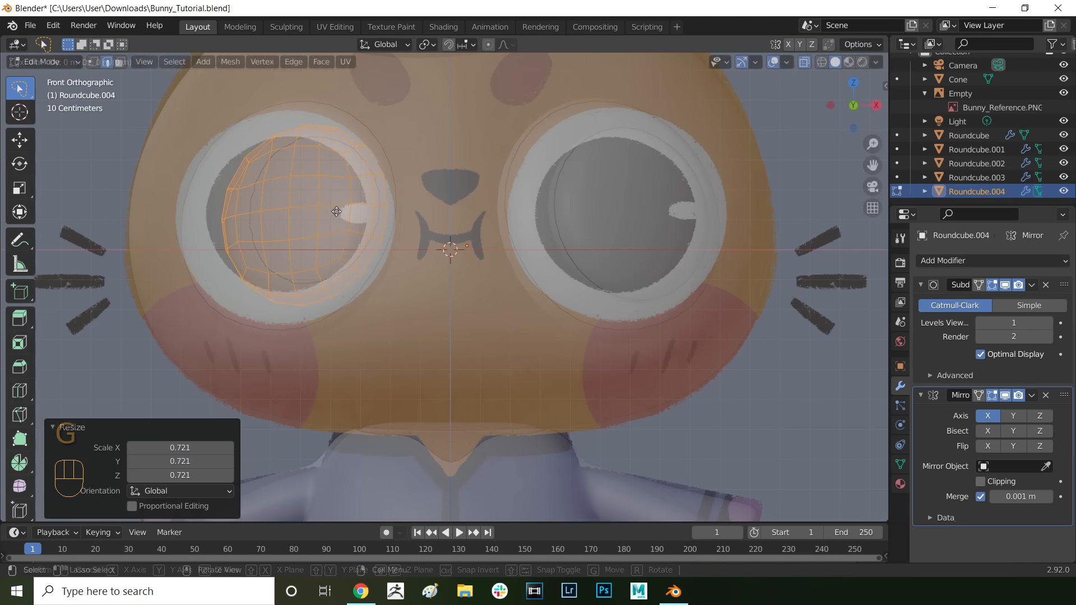
left_click(319, 211)
key("s")
left_click(317, 211)
Step: Turn off X-ray display and hide the reference image to see the pupil from the side
mouse_move(316, 211)
middle_mouse_down()
mouse_move(437, 213)
mouse_move(413, 218)
middle_mouse_up()
scroll(437, 213, "down", 2)
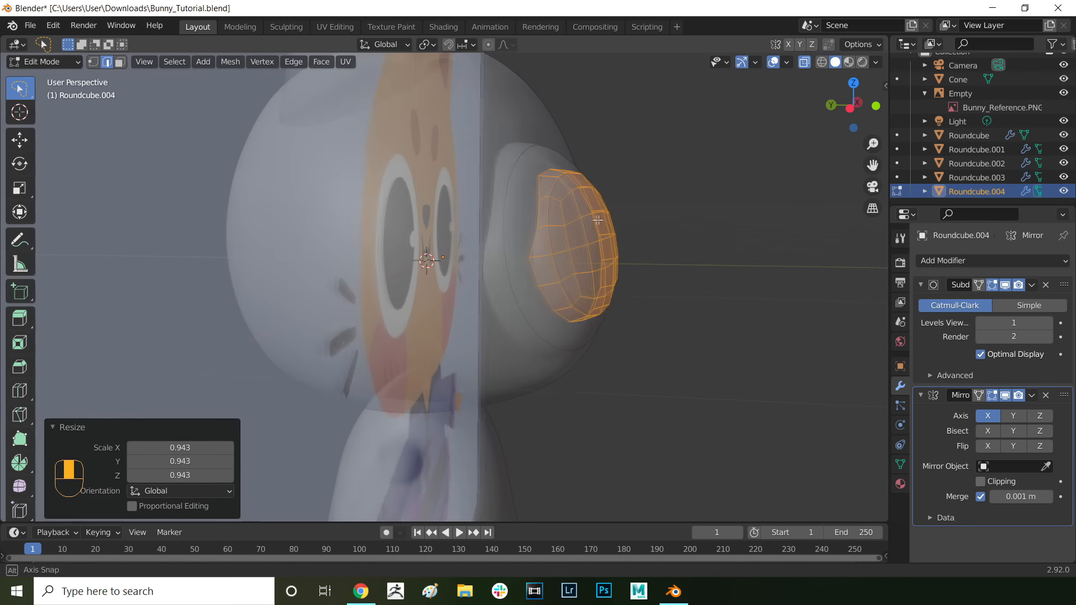
scroll(414, 217, "up", 2)
left_click(876, 62)
left_click(796, 340)
middle_click_drag(784, 193, 730, 190)
left_click(1064, 93)
scroll(672, 236, "down", 3)
middle_click_drag(522, 278, 593, 283)
scroll(593, 283, "up", 2)
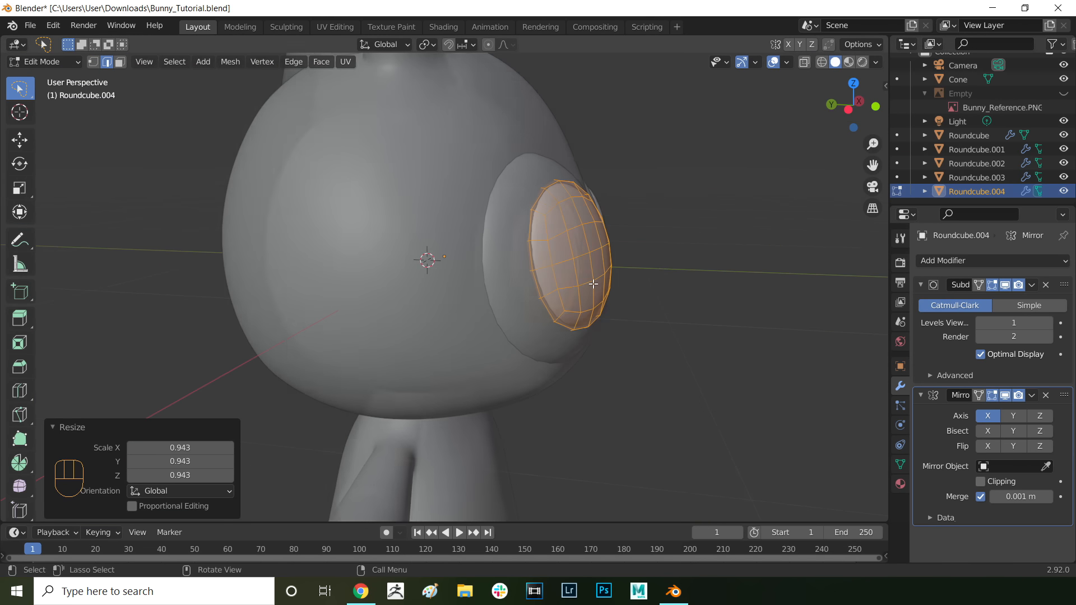
Step: Move the pupil mesh about -0.017 m along Y and flatten it along Y by a factor of about 0.88
key("KP_Decimal")
key("g")
left_click(595, 283)
key("s")
key("y")
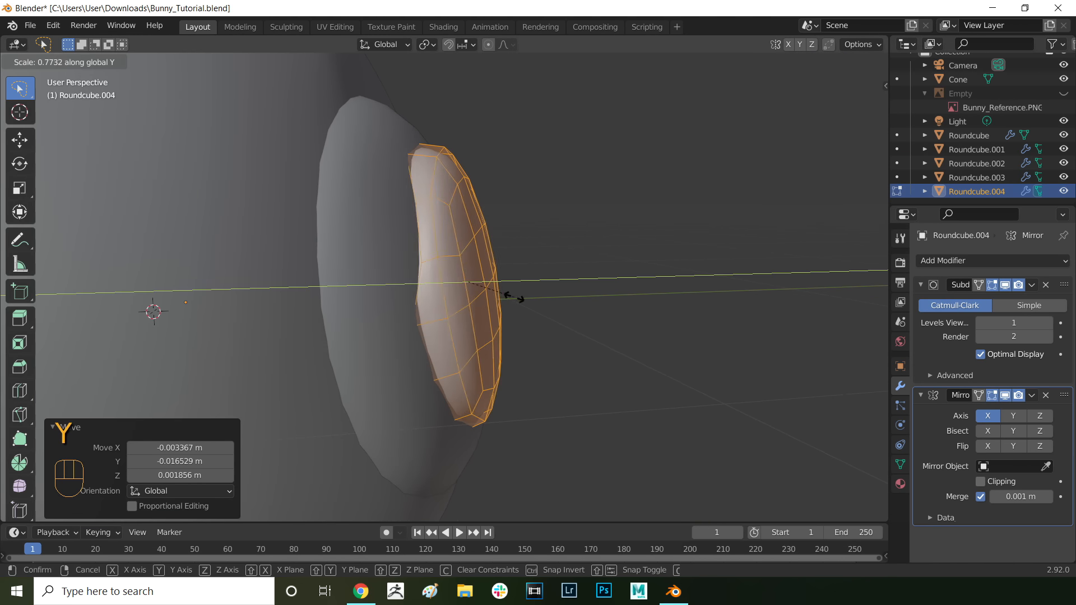
left_click(512, 292)
Step: Remove the Mirror modifier from the pupil and return it to Object Mode
scroll(595, 303, "down", 2)
middle_click_drag(614, 306, 504, 279)
scroll(505, 279, "down", 4)
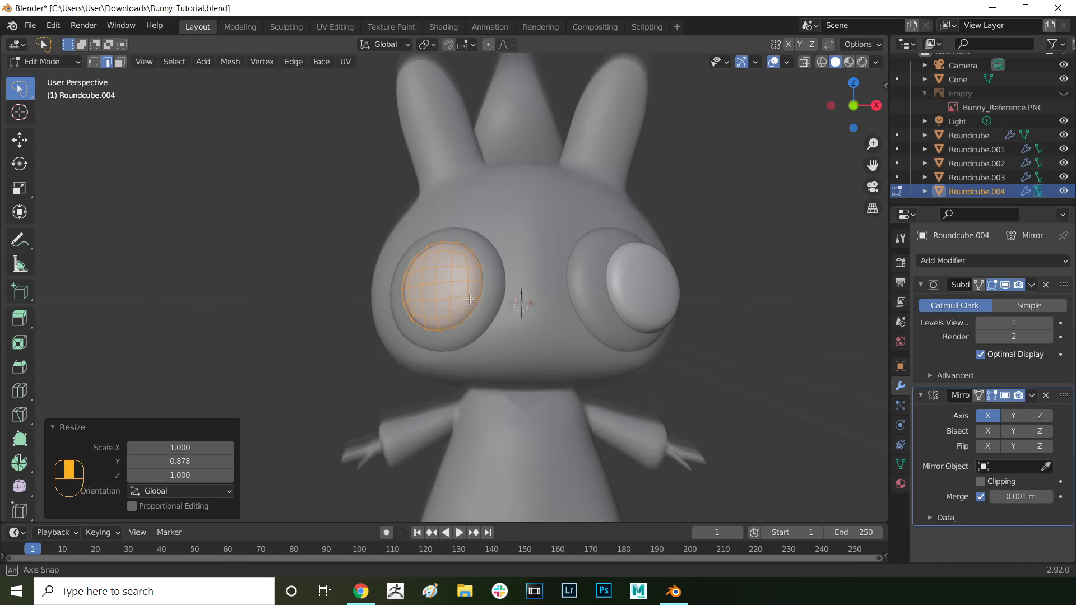
left_click(582, 278)
scroll(583, 278, "down", 2)
left_click(1046, 395)
scroll(470, 286, "up", 2)
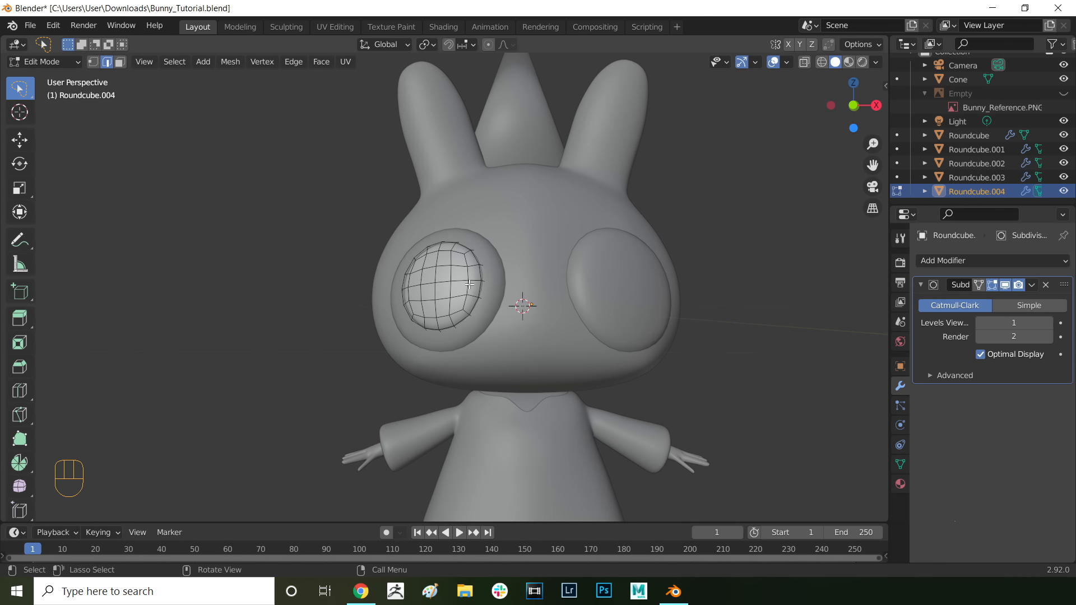
key("Tab")
left_click(376, 290)
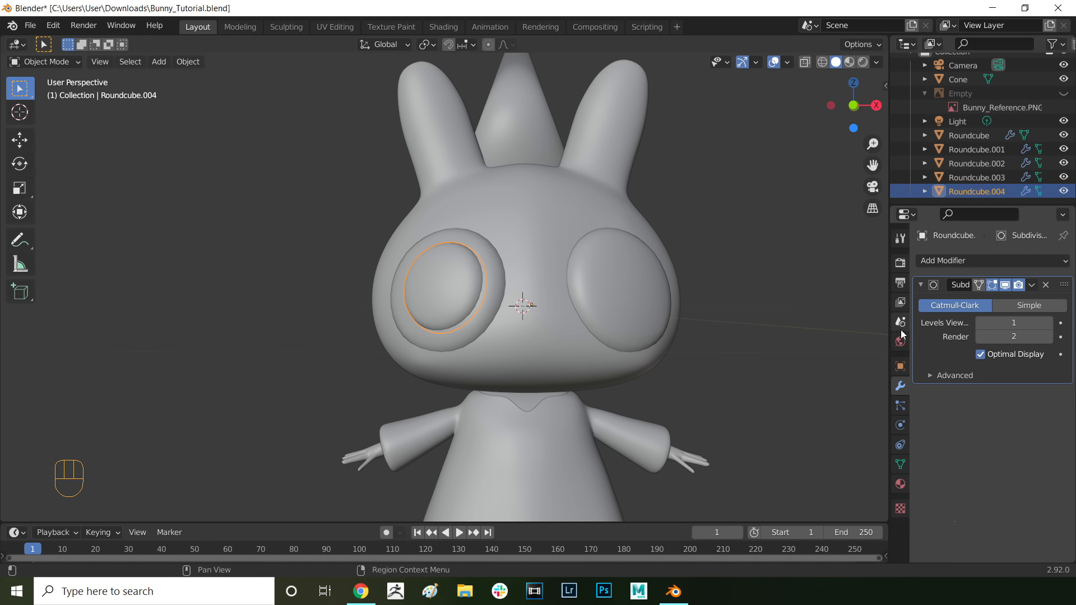
Step: Apply all transforms to the pupil object
left_click(900, 366)
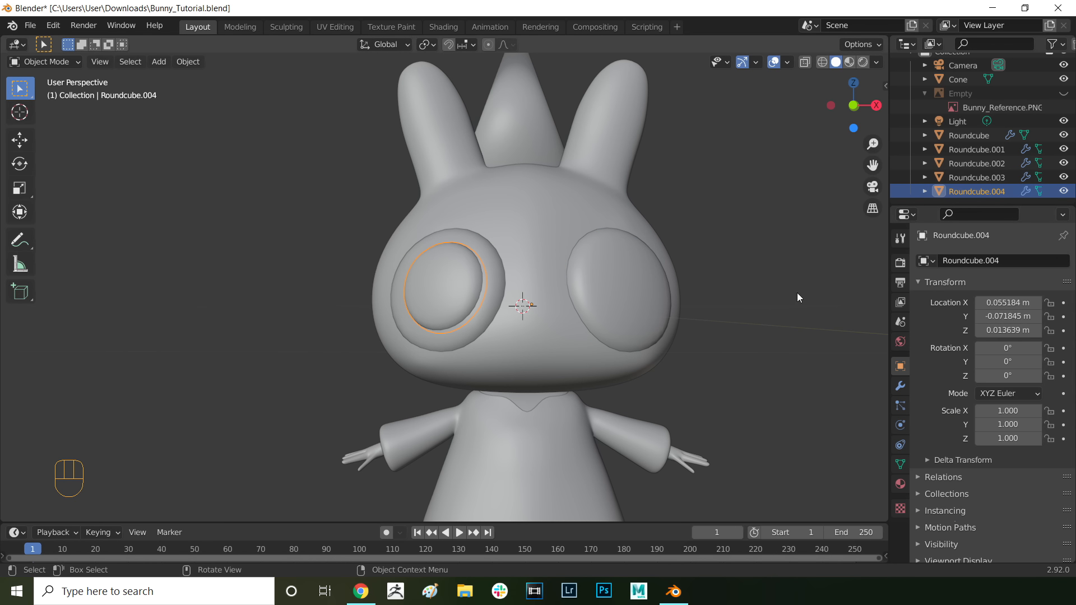
left_click(188, 63)
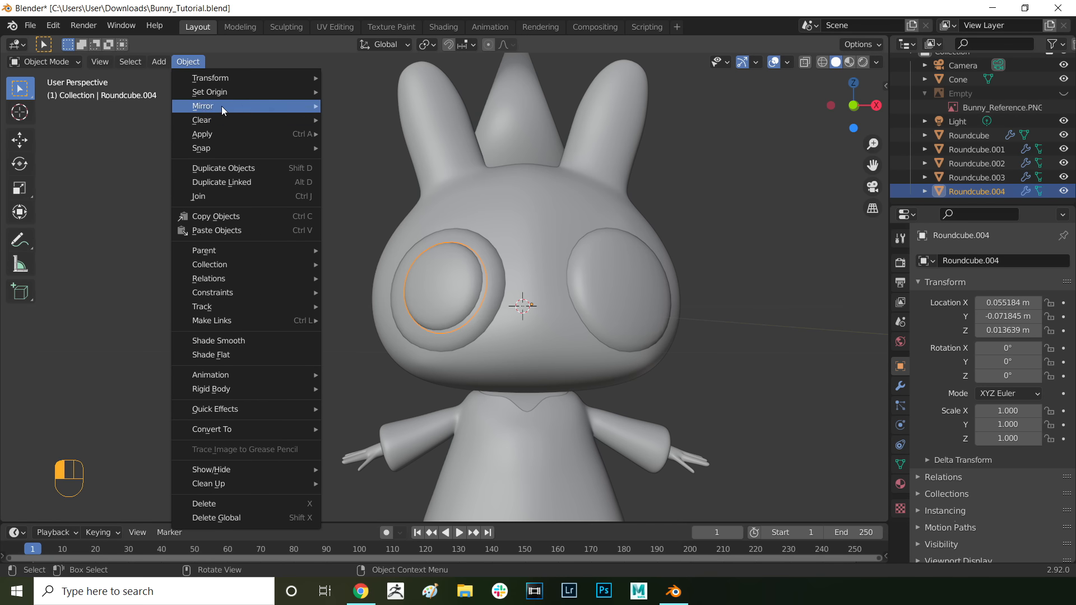
mouse_move(222, 132)
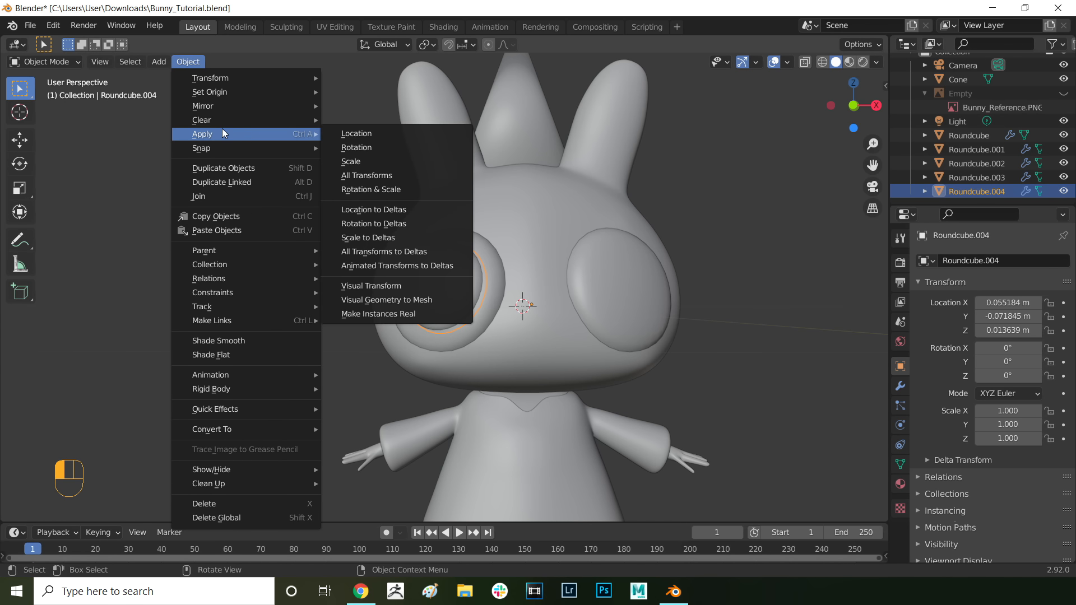
left_click(367, 175)
Step: Add a new Mirror modifier on the X axis to the pupil so it appears in both eyes
left_click(900, 386)
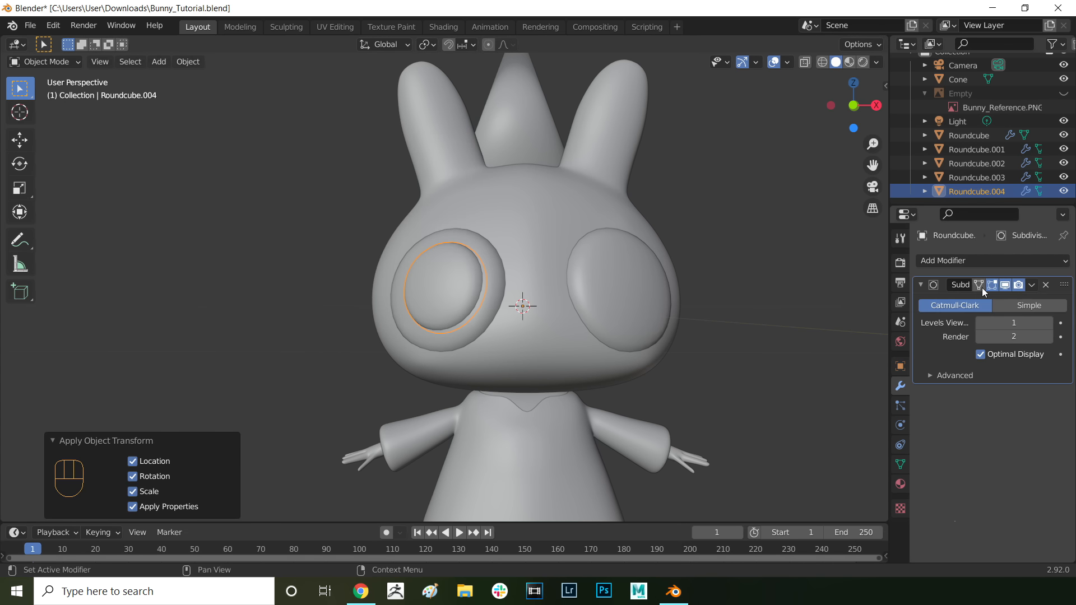
left_click(970, 261)
left_click(789, 422)
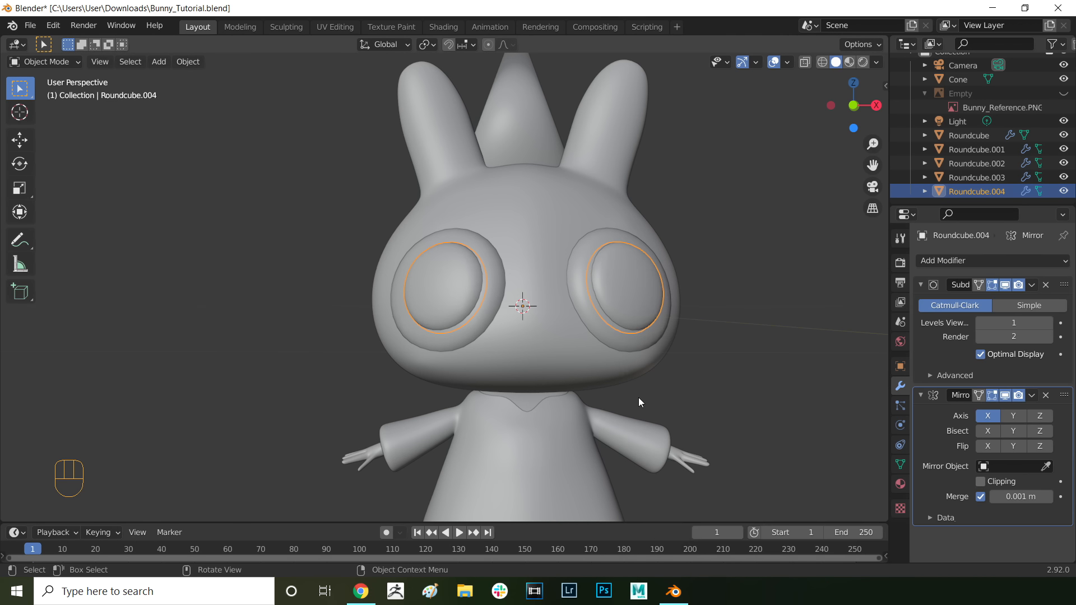
middle_click_drag(637, 401, 632, 368)
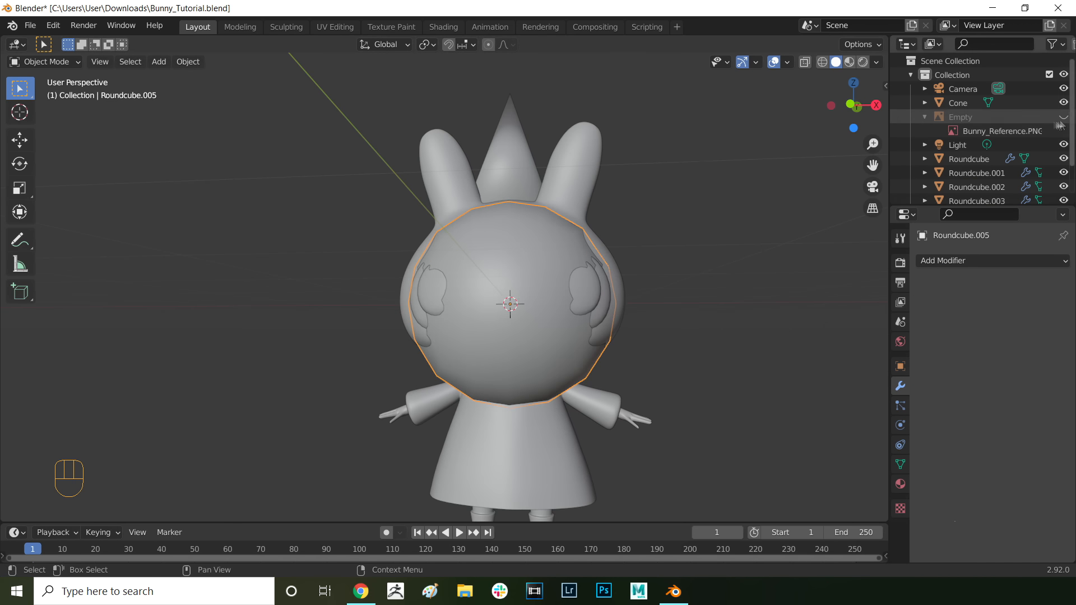
Step: Shrink the new round cube in front view and move it in front of the forehead near the reference brow spots
key("KP_1")
key("s")
left_click(511, 303)
scroll(512, 303, "up", 3)
scroll(539, 208, "up", 2)
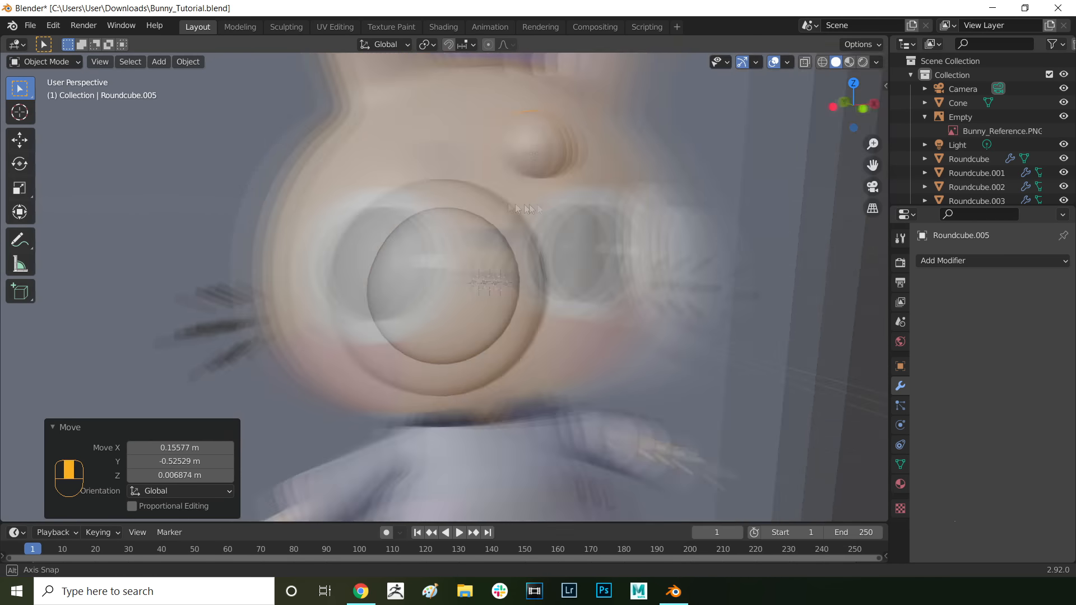
key("g")
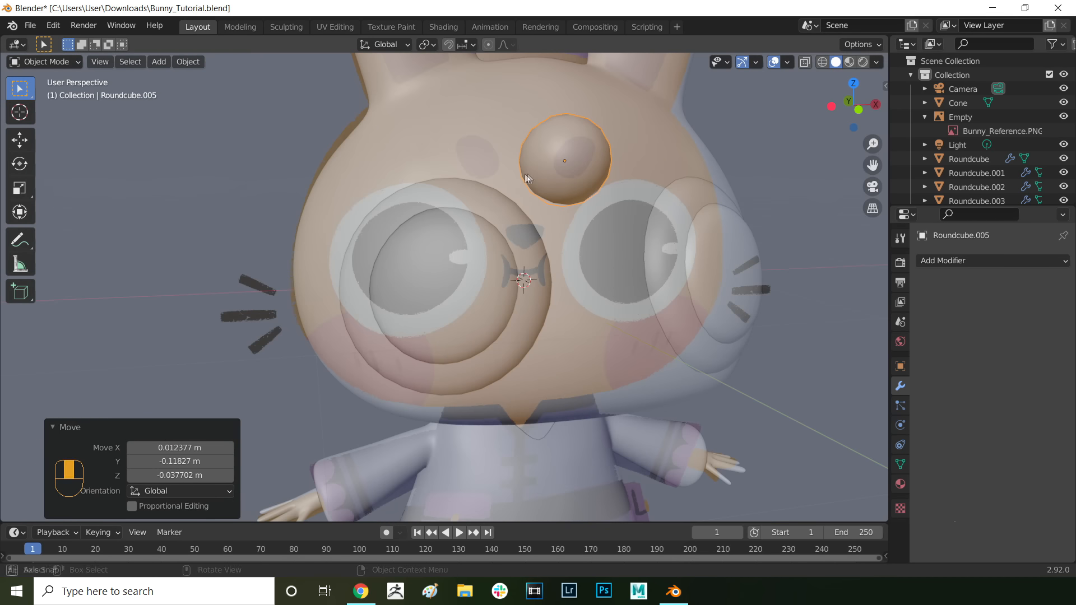
key("Up")
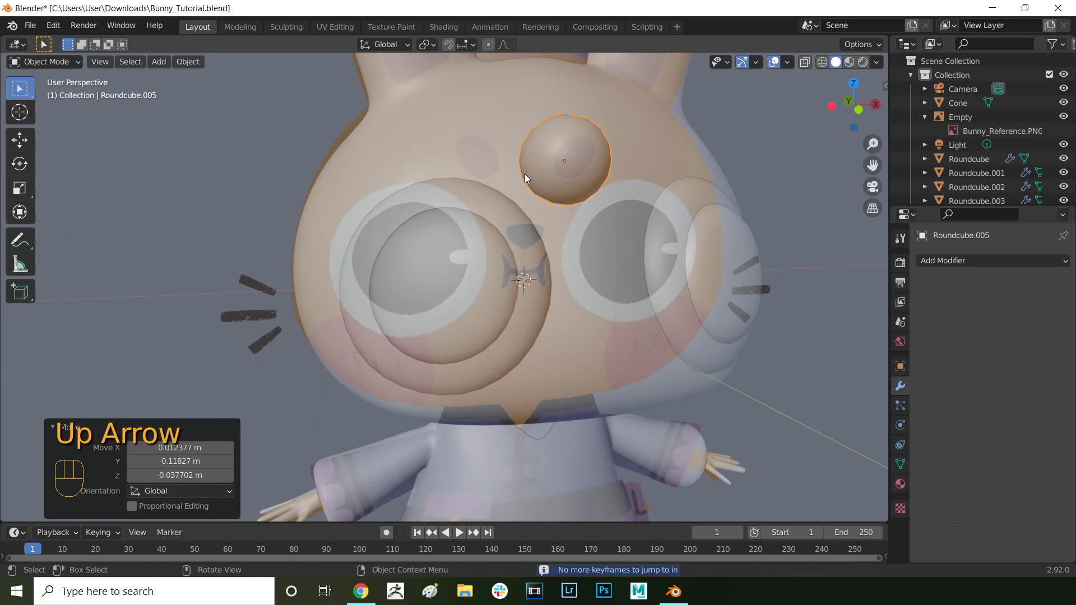
Step: Squash the round cube into an oval rotated -60.7° in front view and scale it down toward the reference brow's size
key("KP_1")
key("s")
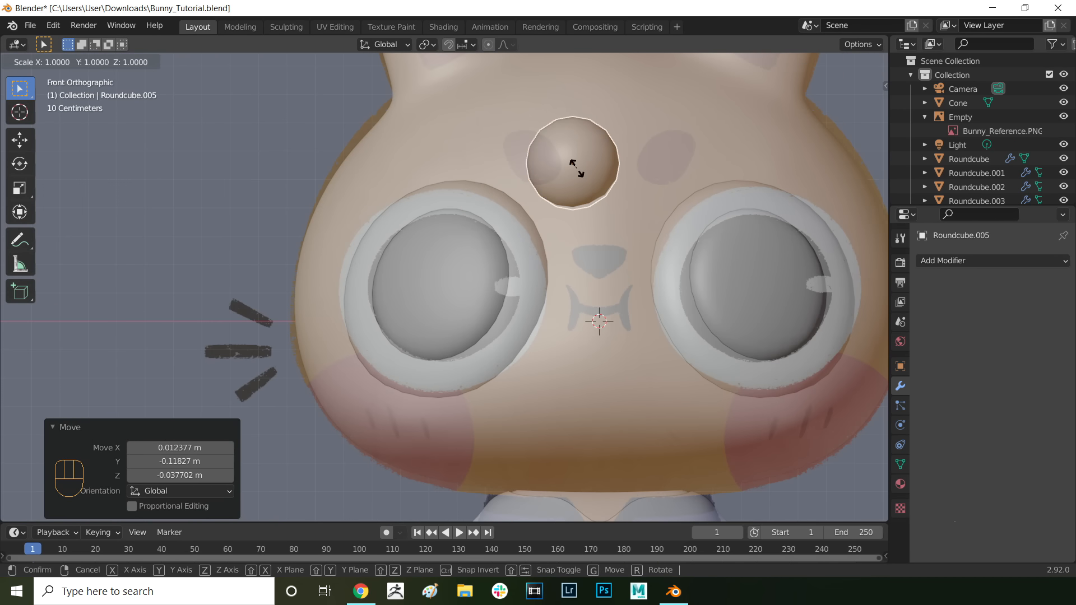
left_click(576, 155)
key("r")
left_click(561, 159)
key("s")
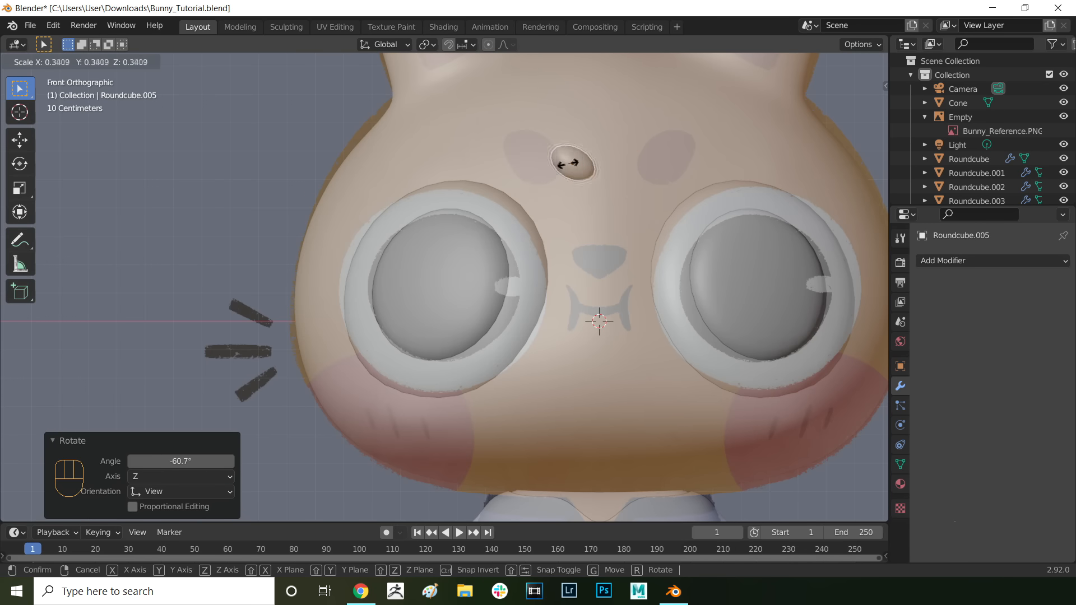
left_click(569, 162)
Step: Rotate the oval brow from the side and move it about 0.056 m along Y into the head's surface
key("g")
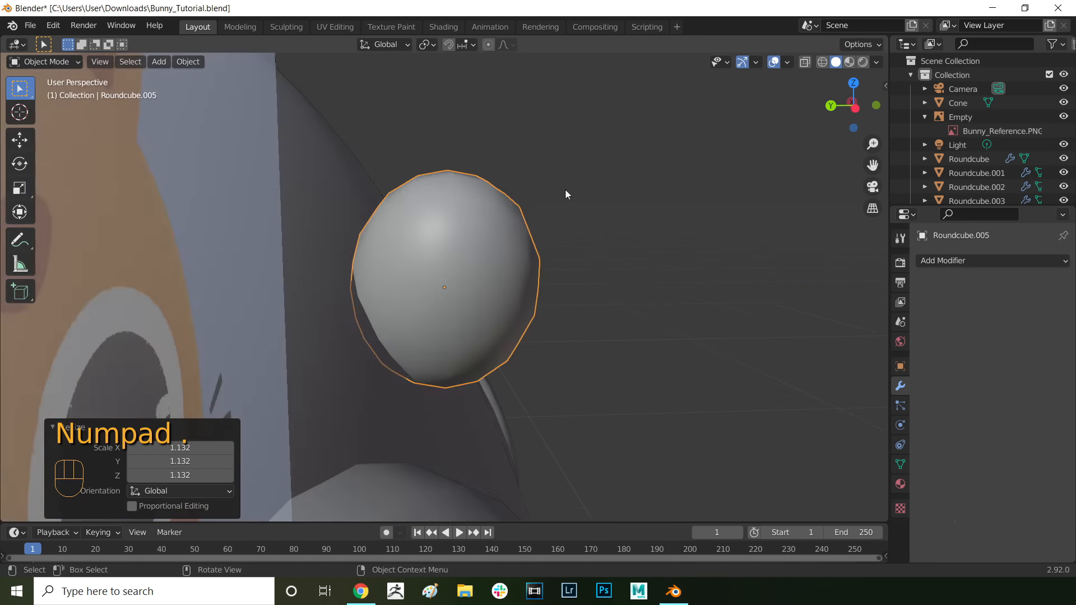
key("r")
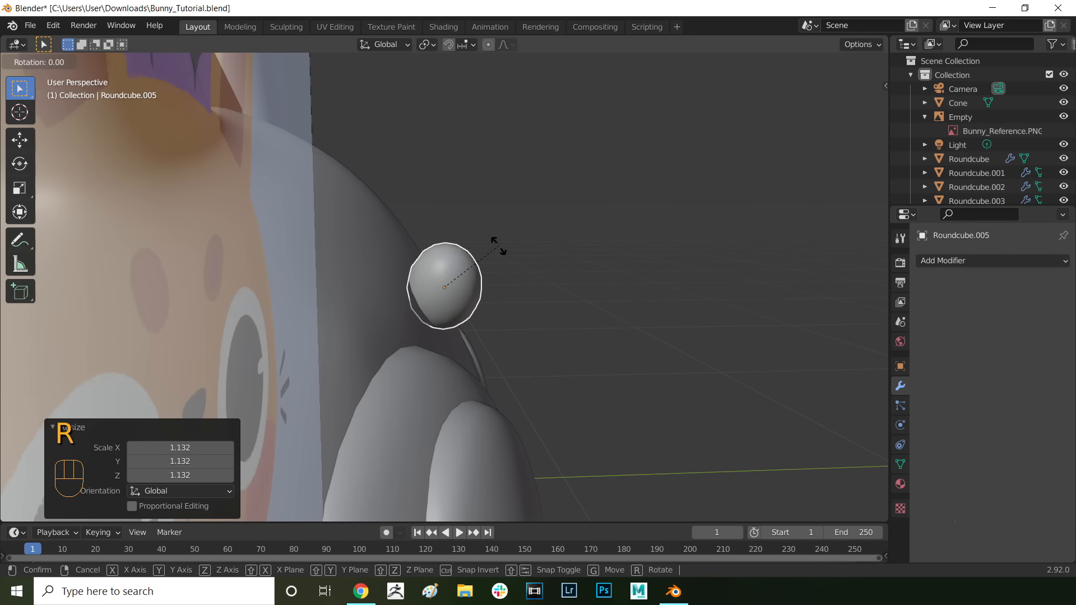
key("g")
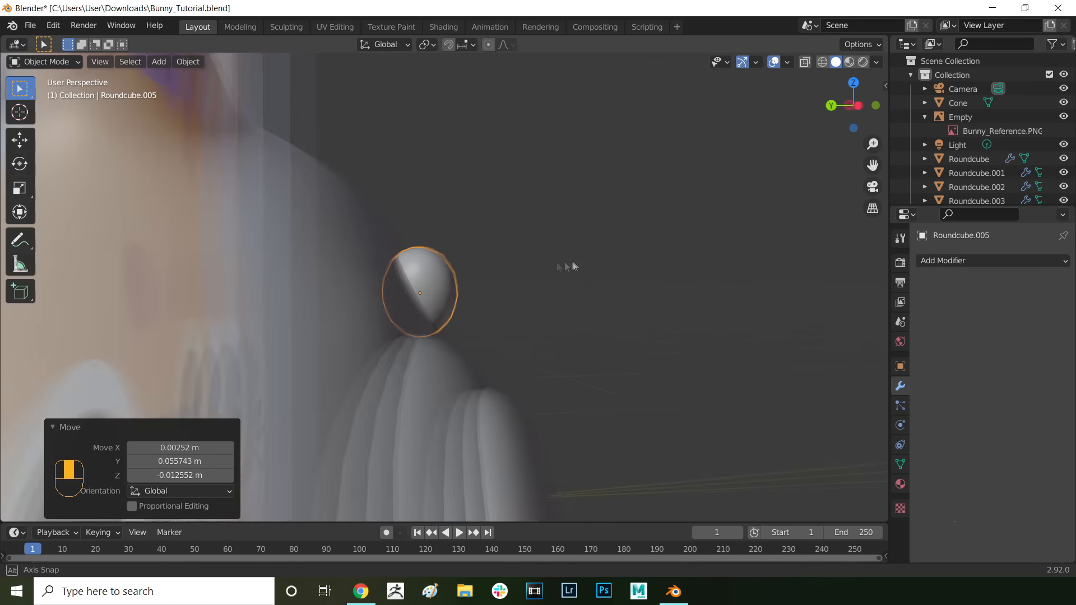
key("r")
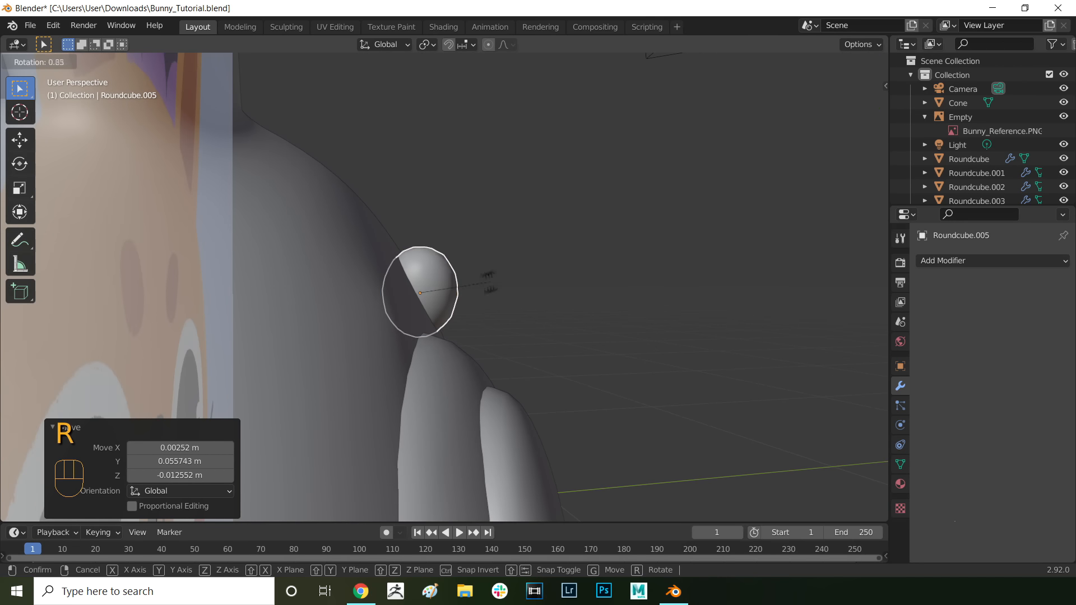
left_click(593, 289)
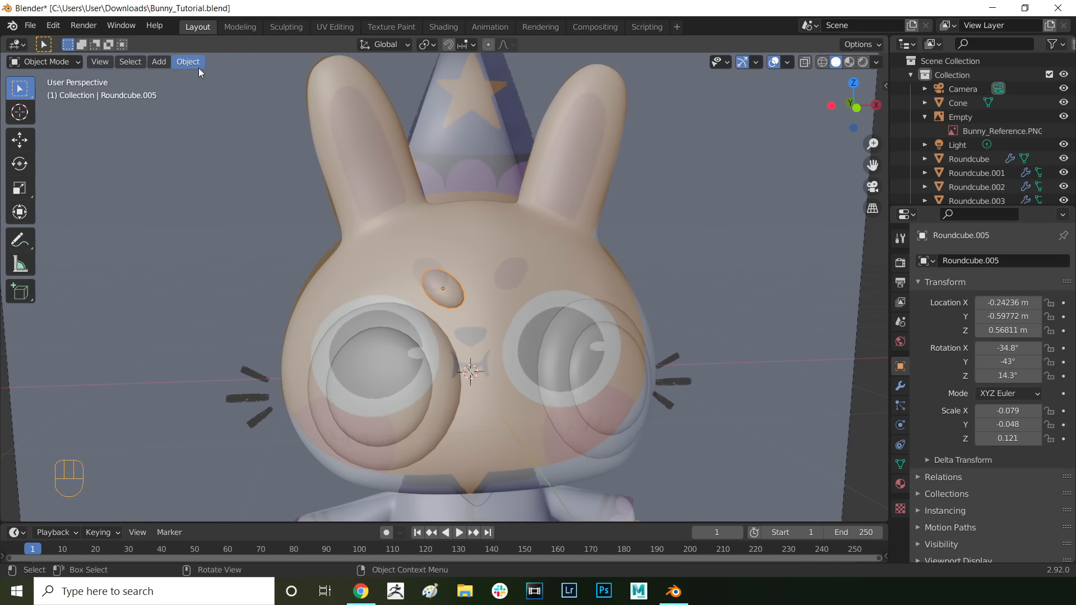
Step: Apply all transforms to the oval brow and add a Mirror modifier on the X axis
left_click(198, 67)
mouse_move(216, 134)
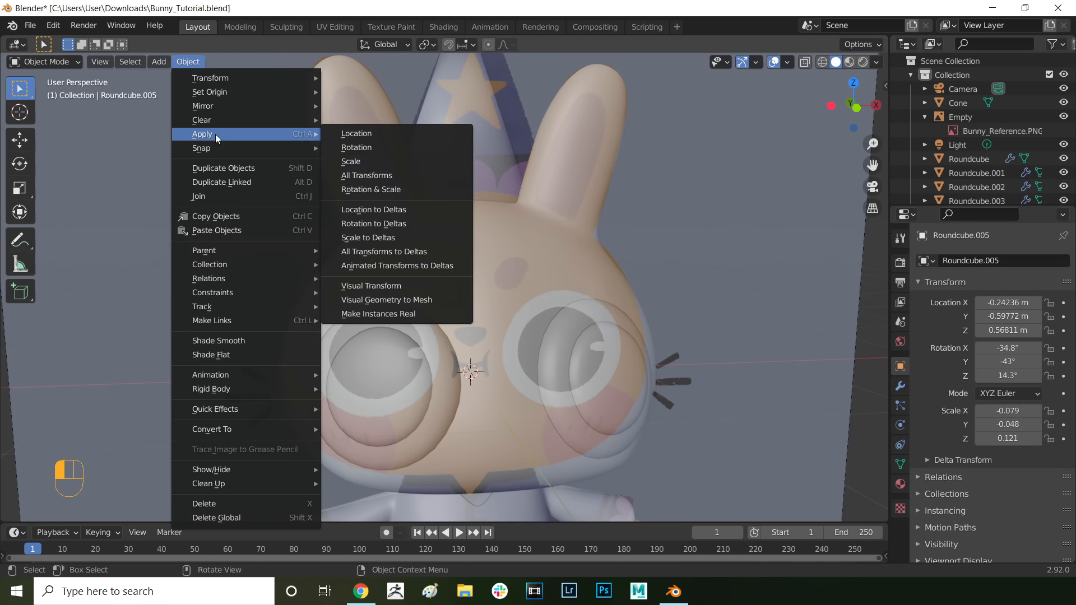
left_click(372, 175)
left_click(900, 386)
left_click(991, 261)
left_click(780, 421)
Step: Add a new round cube in front view and shade it smooth
key("KP_1")
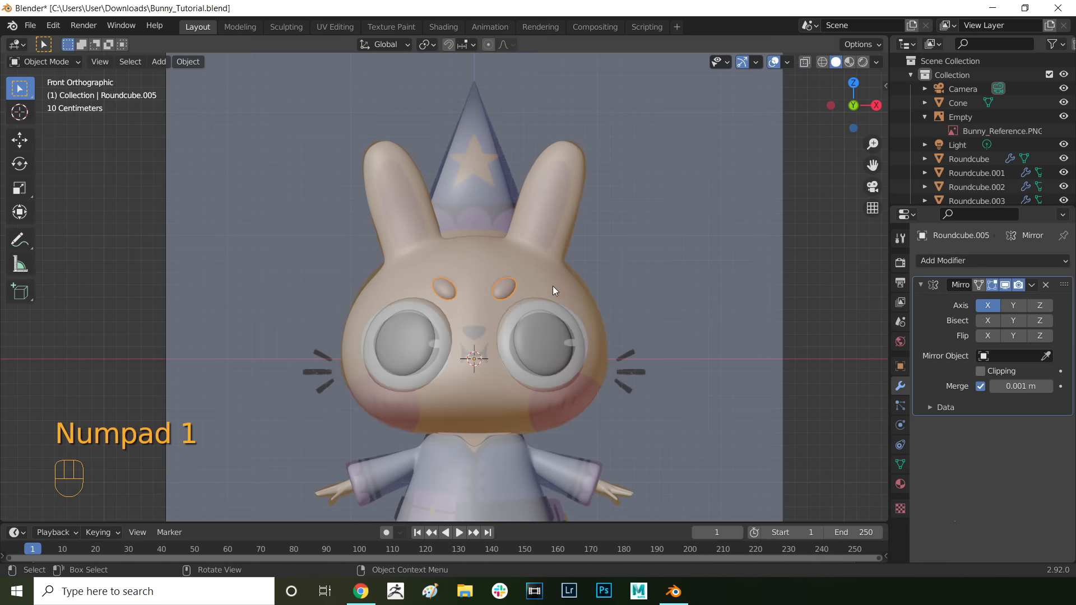
scroll(553, 286, "up", 5)
key("shift+a")
mouse_move(360, 296)
left_click(477, 456)
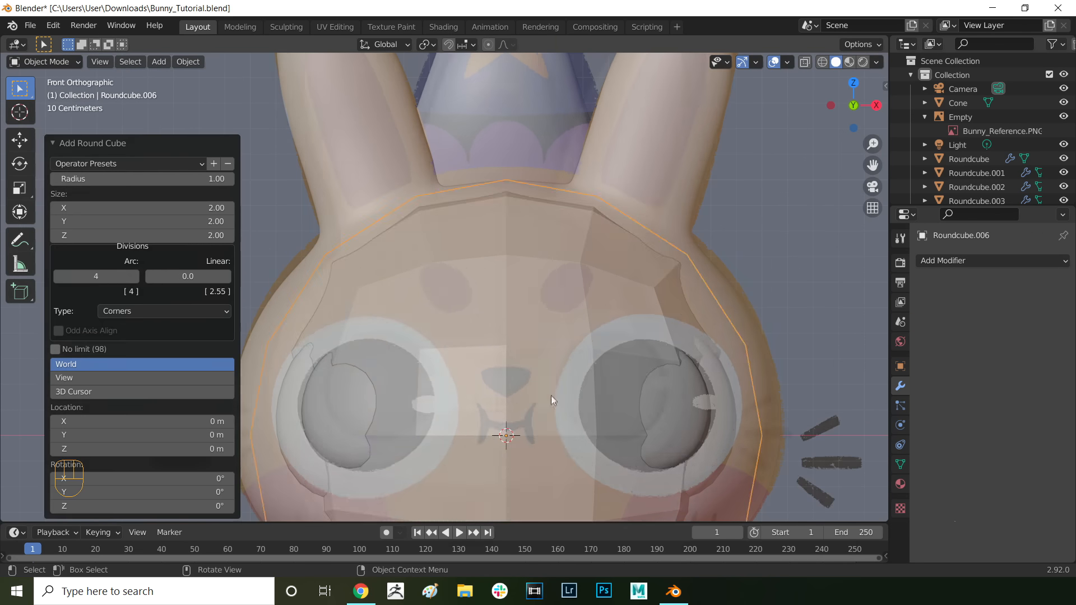
scroll(550, 395, "down", 4)
right_click(423, 401)
left_click(419, 338)
Step: Scale the round cube by 0.057 and place it over the reference nose, in front of the face
key("s")
left_click(474, 360)
scroll(494, 393, "up", 2)
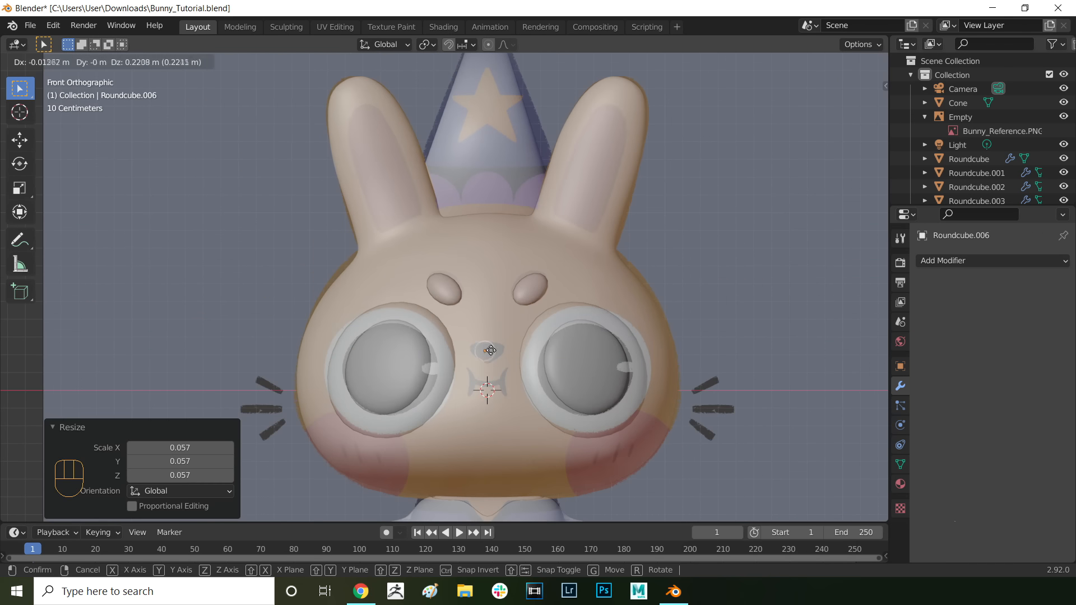
key("z")
left_click(491, 351)
middle_click_drag(493, 349, 679, 329)
key("g")
left_click(658, 366)
mouse_move(658, 365)
middle_mouse_down()
mouse_move(525, 331)
mouse_move(417, 359)
mouse_move(493, 362)
middle_mouse_up()
left_click(496, 359)
key("g")
Step: Delete the vertices on one half of the nose mesh with X-ray turned on
key("Tab")
left_click(876, 62)
left_click(798, 339)
mouse_move(497, 122)
left_mouse_down()
mouse_move(504, 298)
mouse_move(611, 195)
left_mouse_up()
key("x")
left_click(613, 195)
Step: Add an X-axis Mirror modifier with Clipping to the nose and enable proportional editing
left_click(990, 261)
left_click(782, 421)
scroll(444, 288, "up", 2)
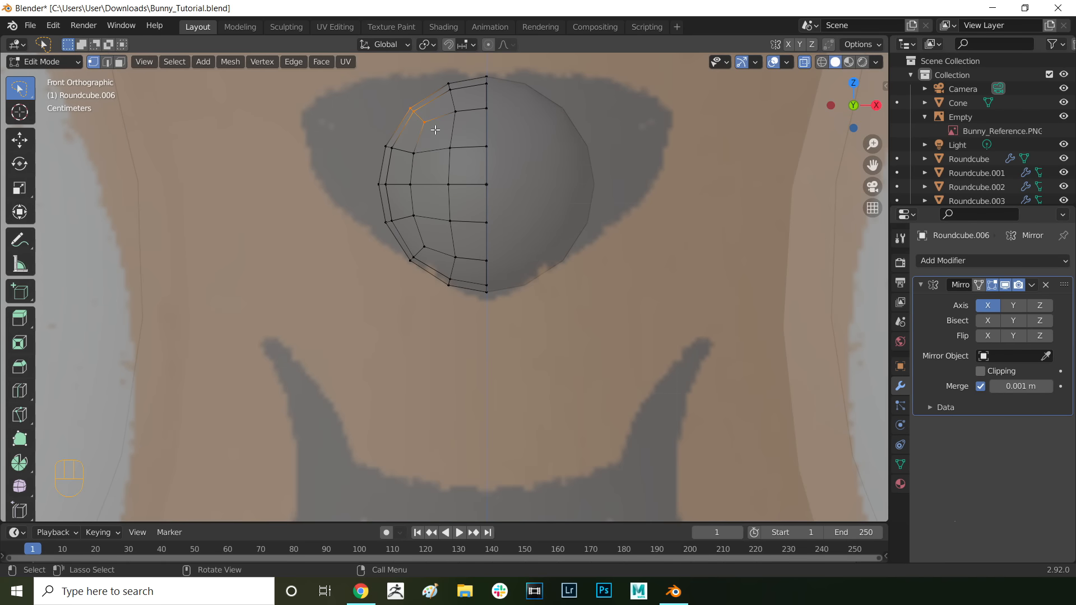
key("Escape")
scroll(430, 154, "down", 1)
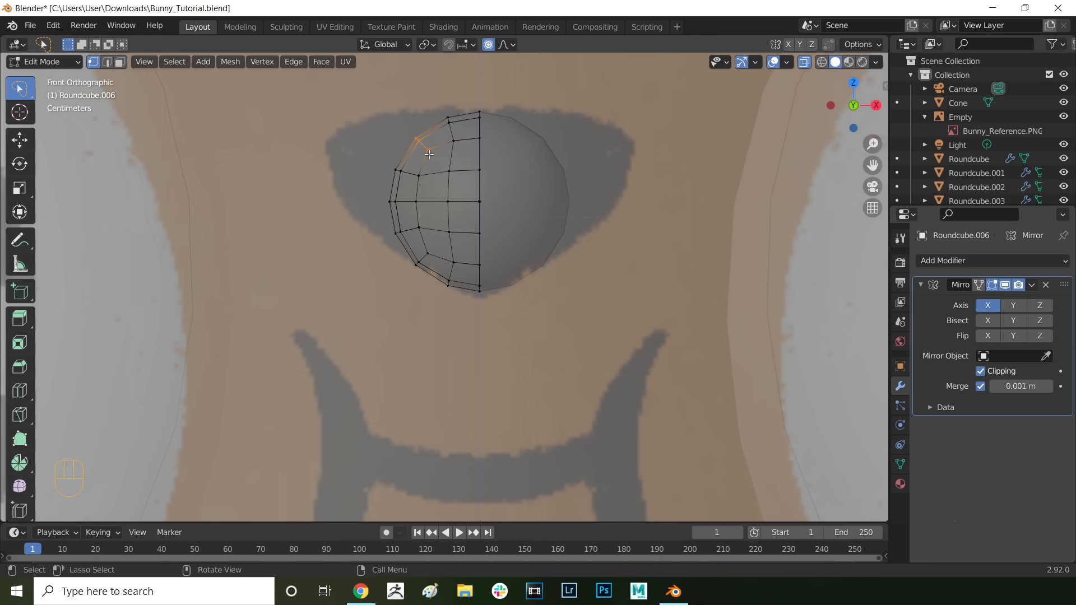
Step: Pull the nose's outer side outward with proportional editing to follow the reference nose's rounded triangle
left_click(424, 158)
key("g")
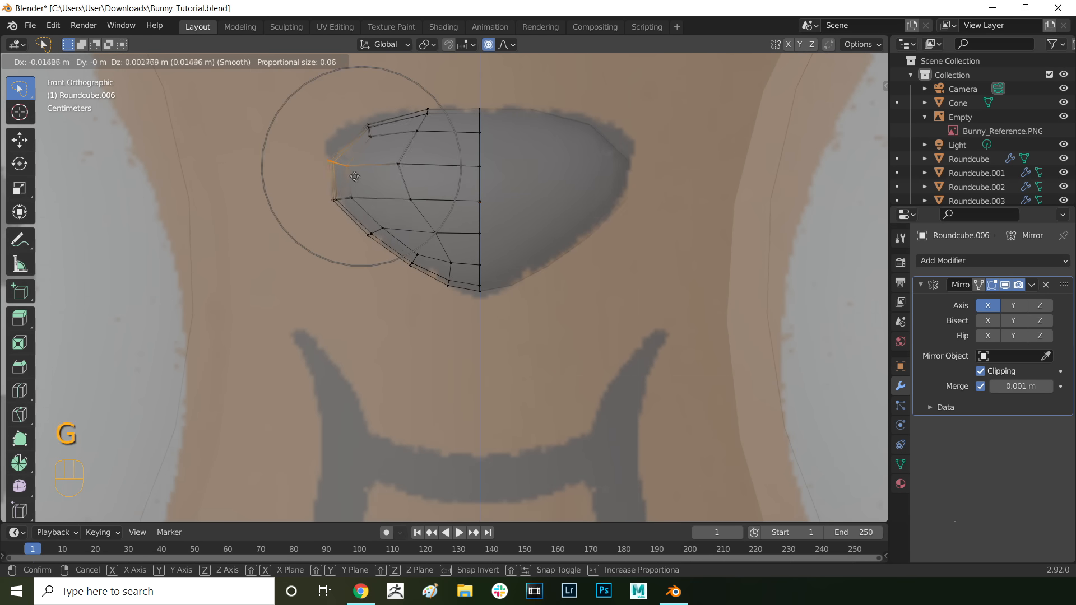
left_click(391, 139)
Step: Straighten the nose's vertical edge loop by scaling it to 0 on X, and move it about 0.012 m toward the centre without proportional editing
scroll(390, 159, "up", 1)
key("2")
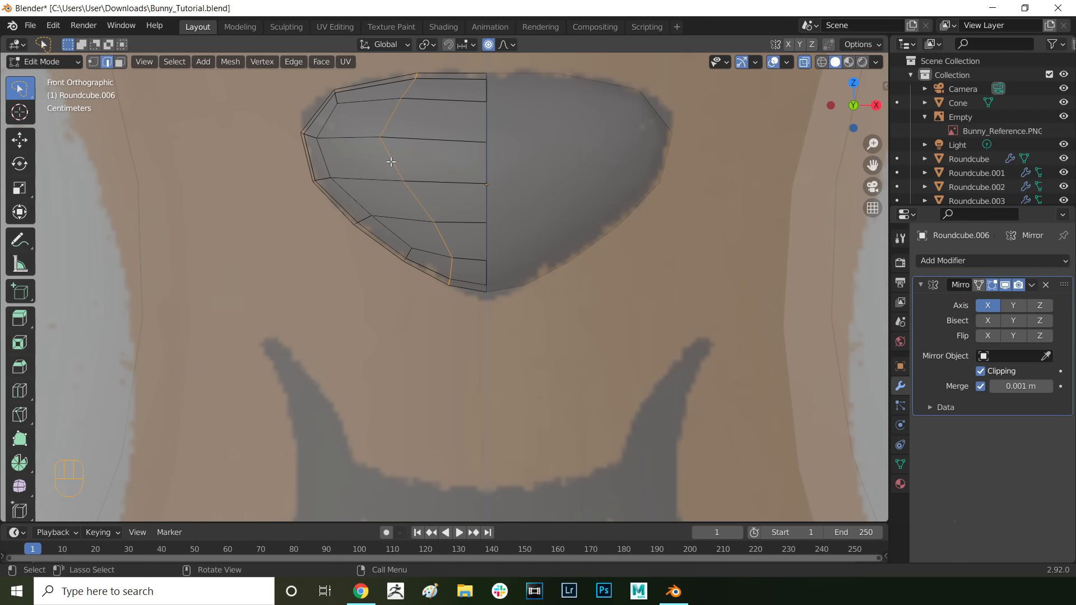
key("s")
key("x")
key("0")
key("Return")
key("g")
key("Escape")
key("o")
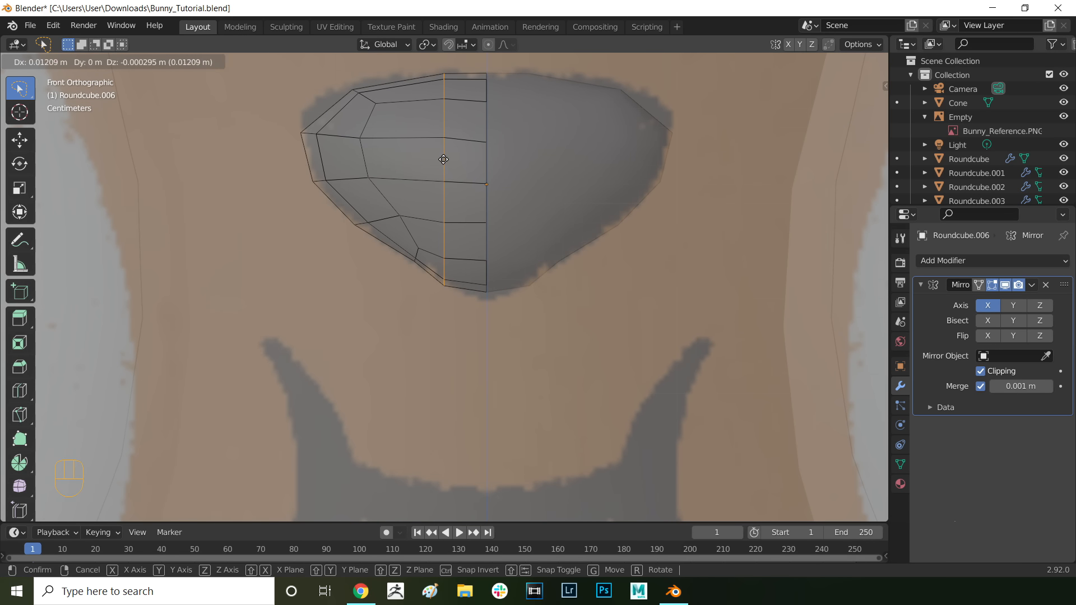
left_click(443, 159)
Step: Move the vertices along the nose's lower edge to follow the reference outline
key("1")
left_click_drag(449, 270, 460, 284)
key("g")
left_click(459, 278)
left_click_drag(418, 257, 419, 264)
key("g")
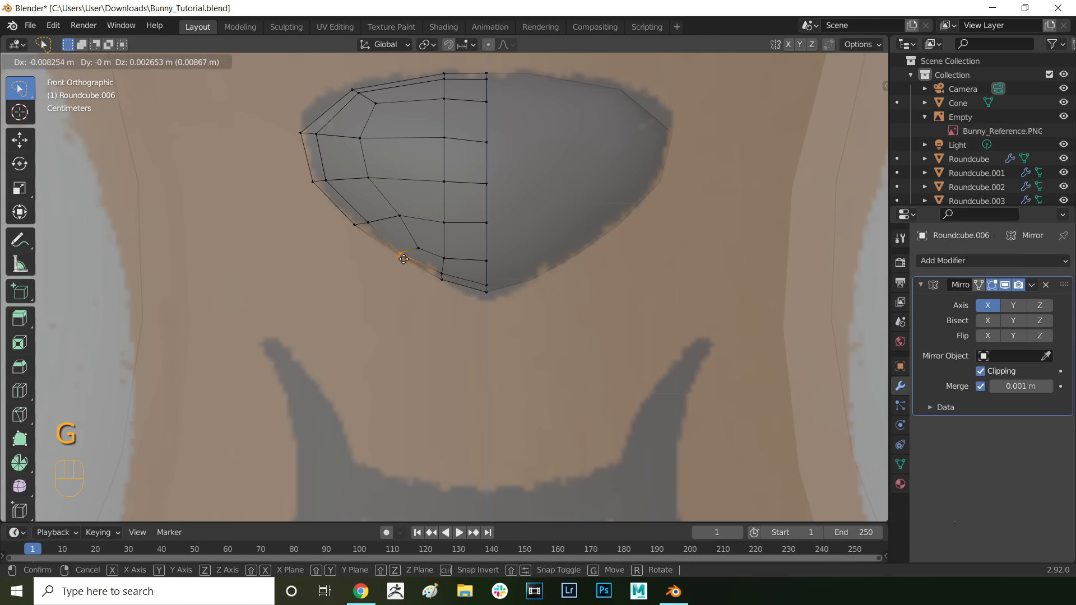
left_click(409, 264)
Step: Reposition the nose's inner vertices so the front faces are evenly spaced
left_click(419, 250)
key("g")
left_click(422, 245)
left_click(400, 218)
key("g")
left_click(395, 219)
left_click(369, 179)
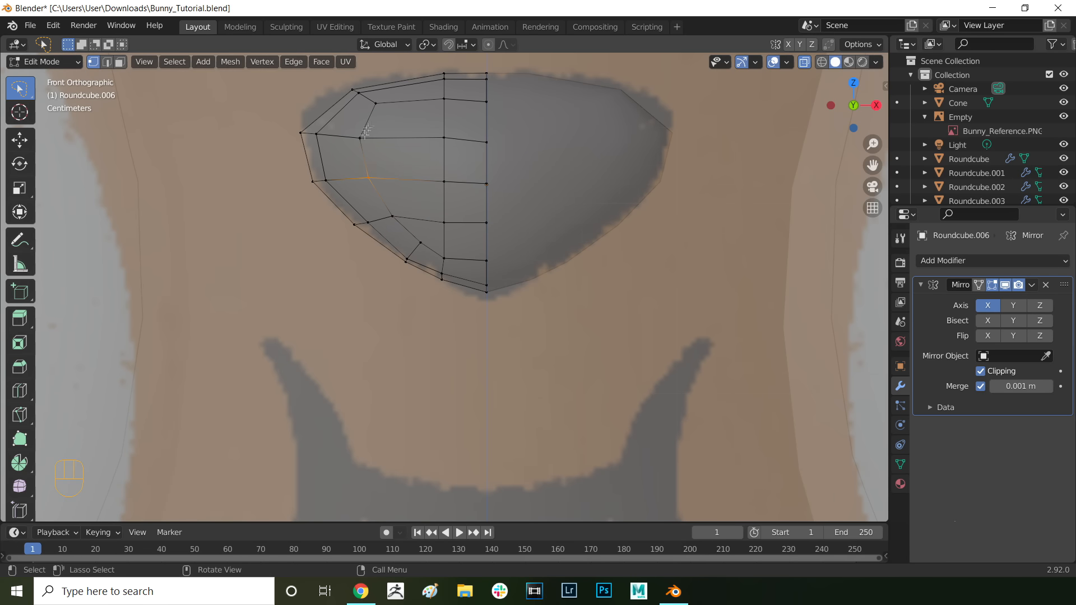
left_click(393, 185)
Step: Move the nose's upper corner vertices outward to fit the reference outline
scroll(393, 185, "down", 1)
left_click(369, 123)
key("g")
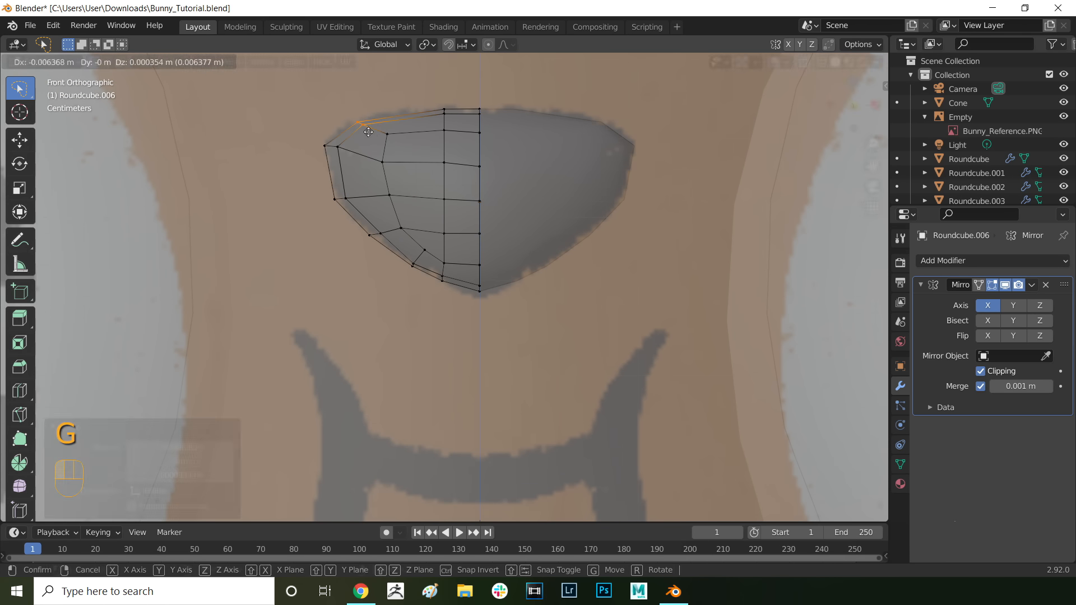
left_click(367, 126)
scroll(443, 221, "down", 3)
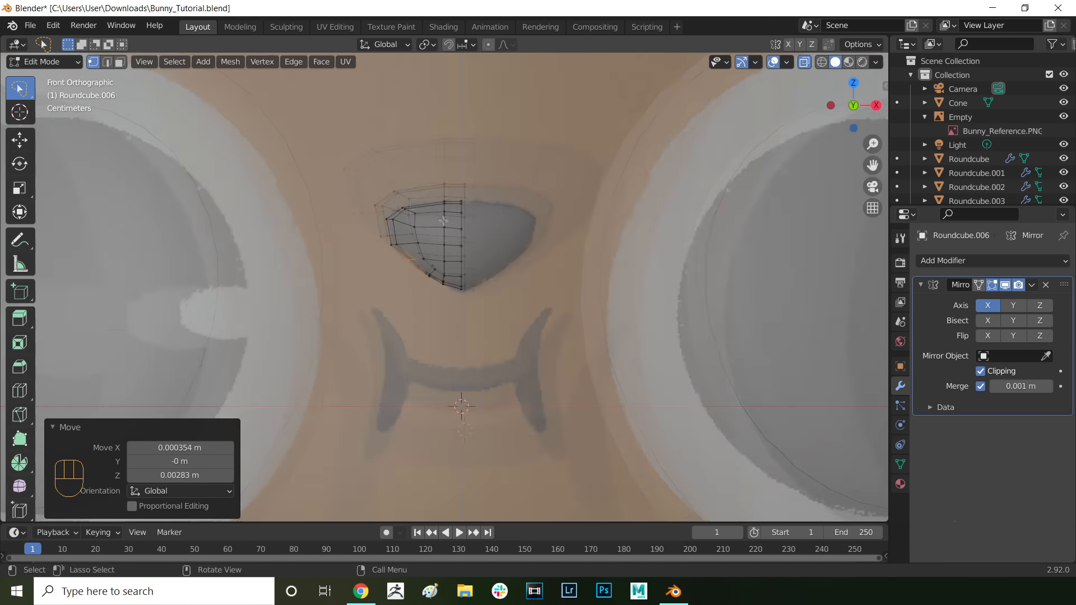
Step: Return to Object Mode with X-ray off and move the nose about 0.042 m along Y into the face
middle_click_drag(443, 221, 552, 277)
key("Tab")
key("alt+z")
key("g")
Step: Hide the reference image to check the whole bunny model, and show it again
left_click(1064, 117)
scroll(470, 258, "down", 6)
middle_click_drag(454, 255, 469, 258)
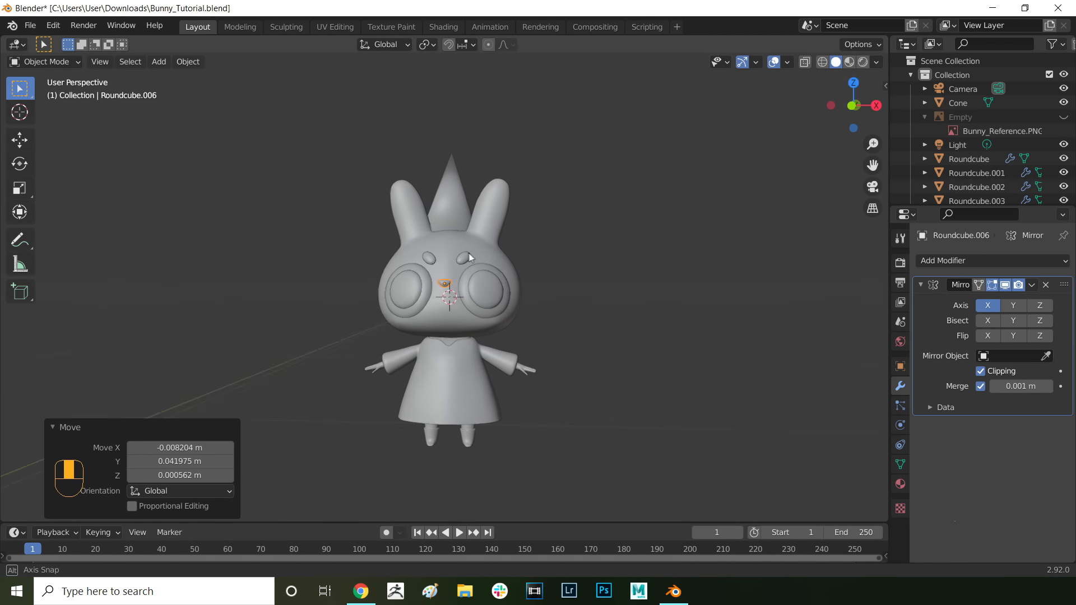
key("ctrl+Tab")
key("alt+h")
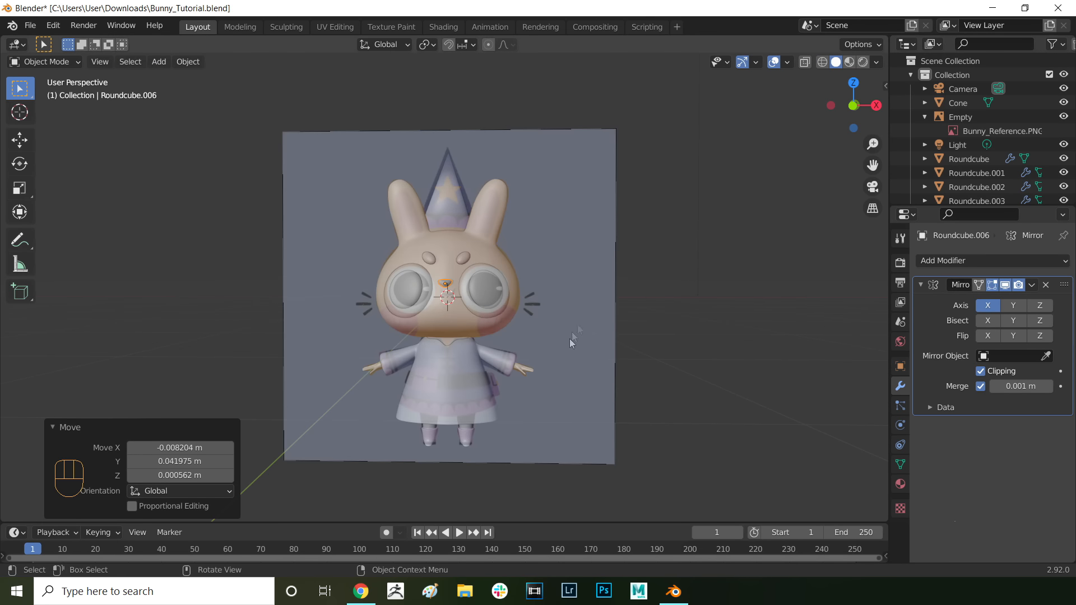
Step: Add a cylinder with 32 vertices and shade it smooth
left_click(519, 299)
scroll(519, 299, "up", 3)
key("shift+a")
mouse_move(422, 295)
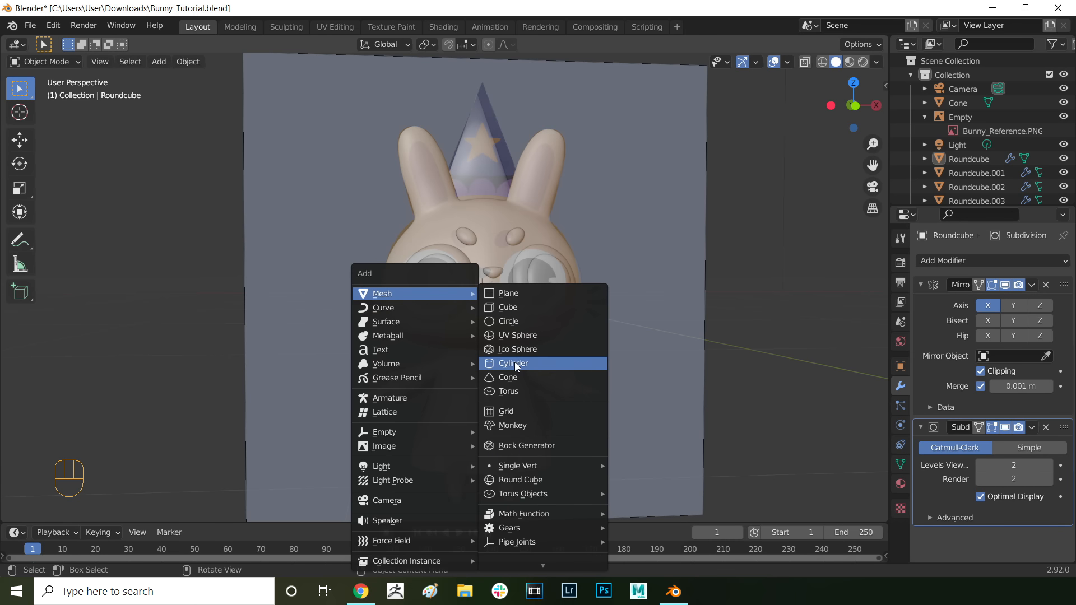
left_click(515, 362)
right_click(466, 321)
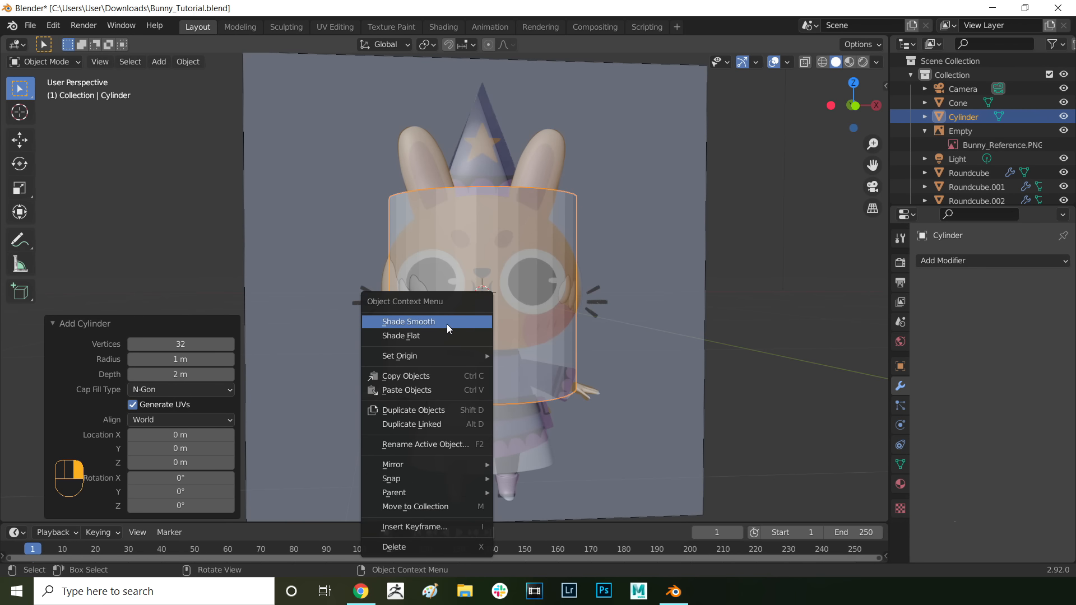
left_click(446, 324)
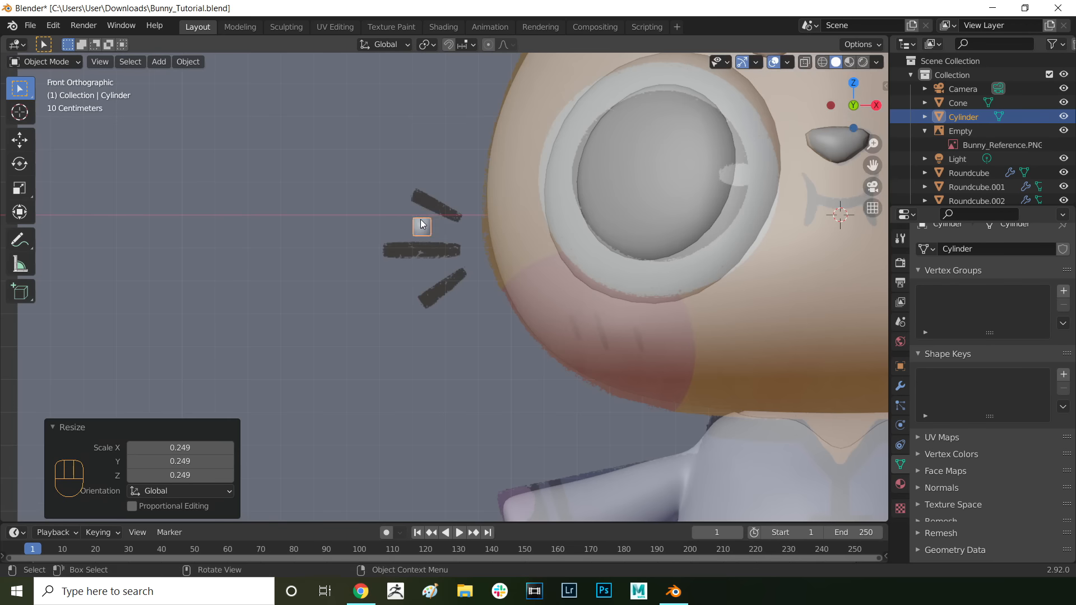
Step: Scale the cylinder by 0.687 and lengthen it along Z to match the size of a reference whisker
key("s")
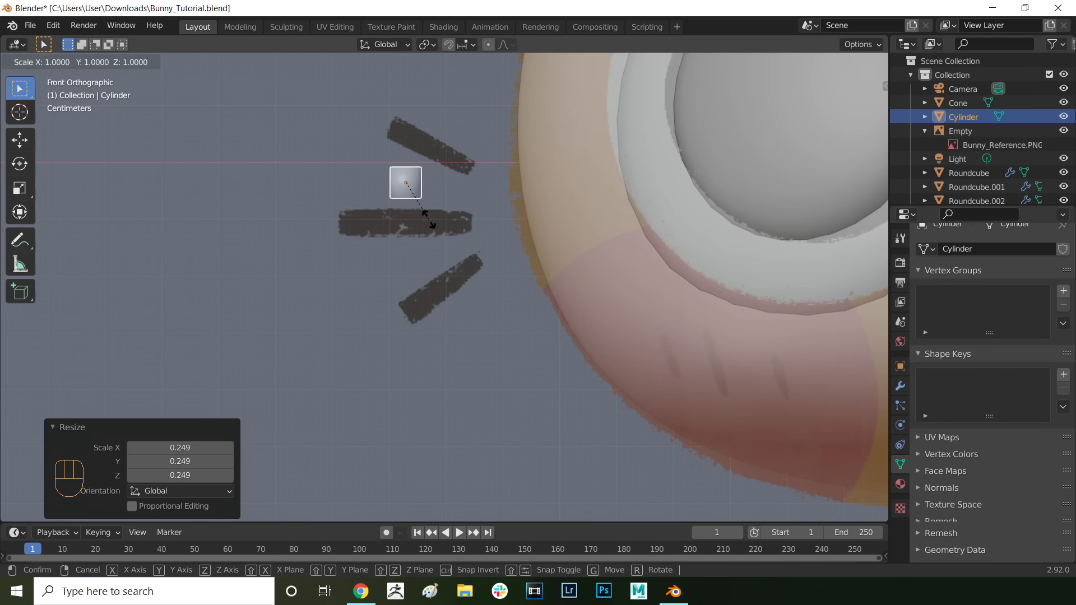
left_click(486, 97)
scroll(443, 152, "up", 1)
key("s")
left_click(427, 173)
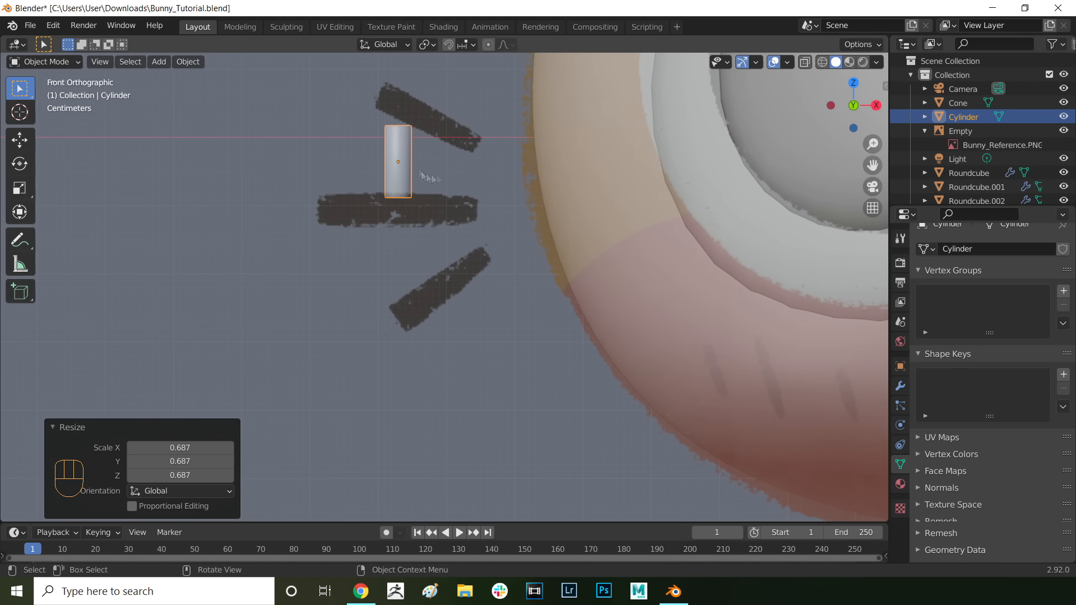
middle_click_drag(414, 164, 442, 290, "shift")
scroll(432, 286, "up", 1)
key("s")
key("z")
left_click(420, 272)
Step: Rotate the cylinder about -67.7° in front view and fit it onto the upper reference whisker
key("r")
left_click(402, 282)
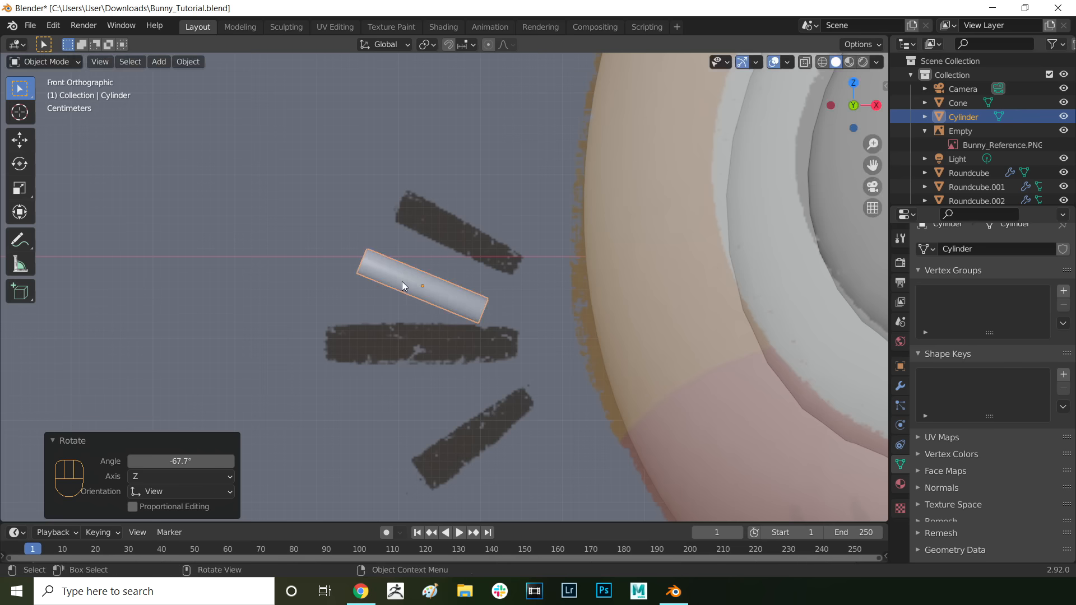
key("g")
left_click(421, 246)
key("r")
left_click(434, 224)
Step: Duplicate the cylinder in Edit Mode onto the middle reference whisker, then rotate and scale the copy to fit
key("Tab")
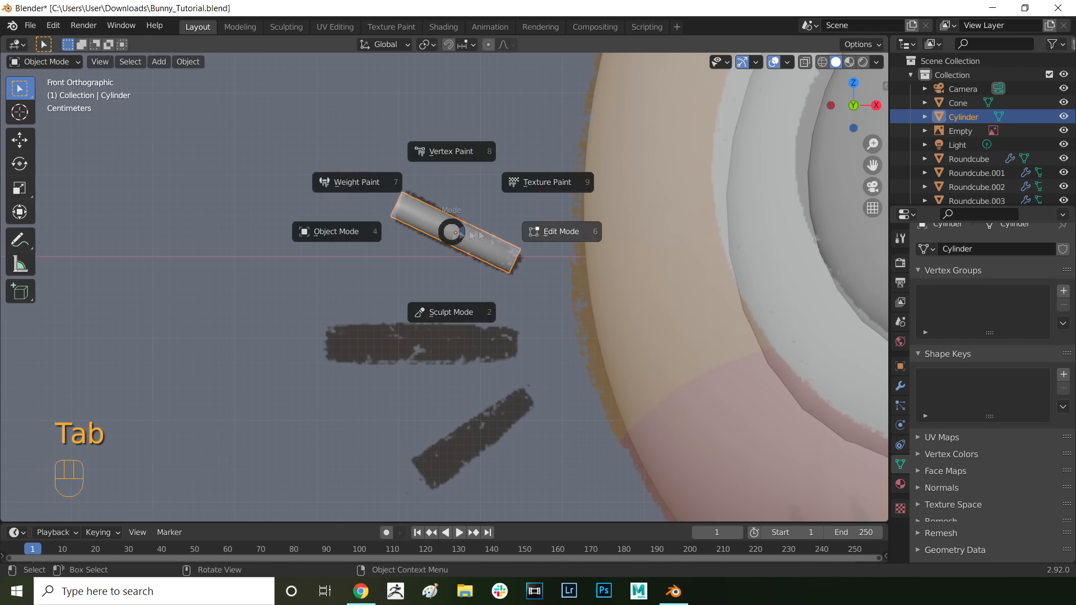
left_click(498, 228)
key("ctrl+a")
key("shift+d")
left_click(401, 405)
key("r")
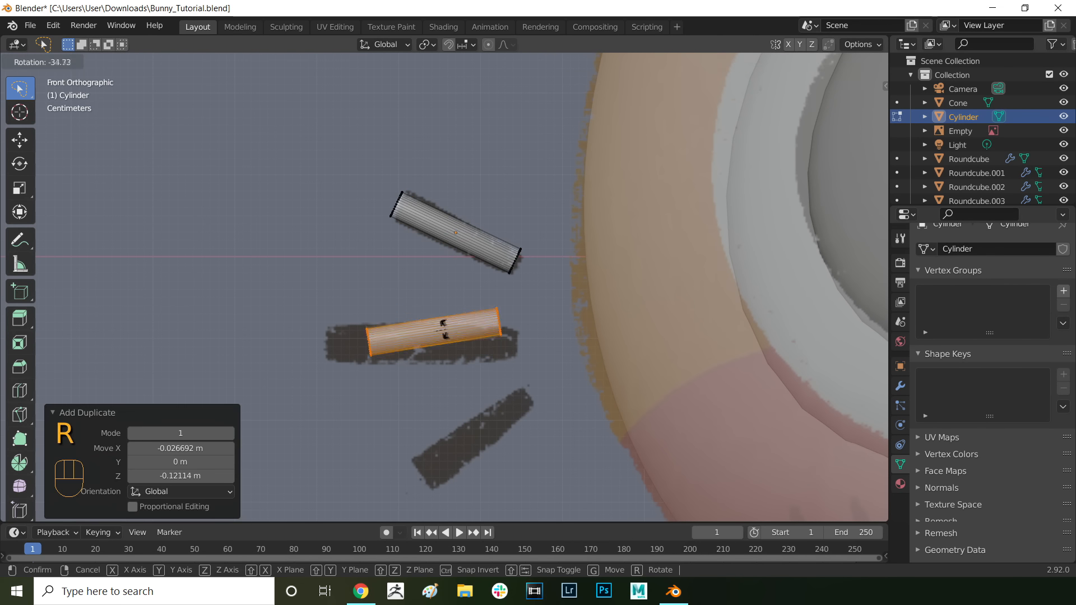
left_click(444, 331)
key("s")
middle_click_drag(377, 298, 372, 303)
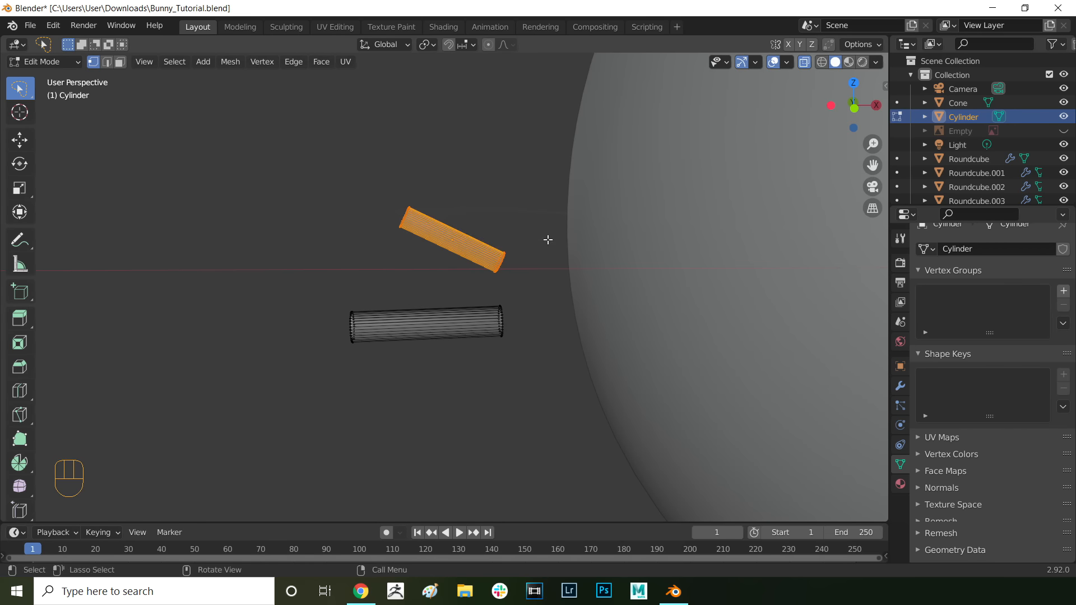
Step: Rotate a copy of the upper whisker by -61.3° and fit it onto the lower reference whisker
left_click(536, 401)
left_click(1063, 131)
key("KP_1")
key("KP_1")
key("r")
left_click(453, 325)
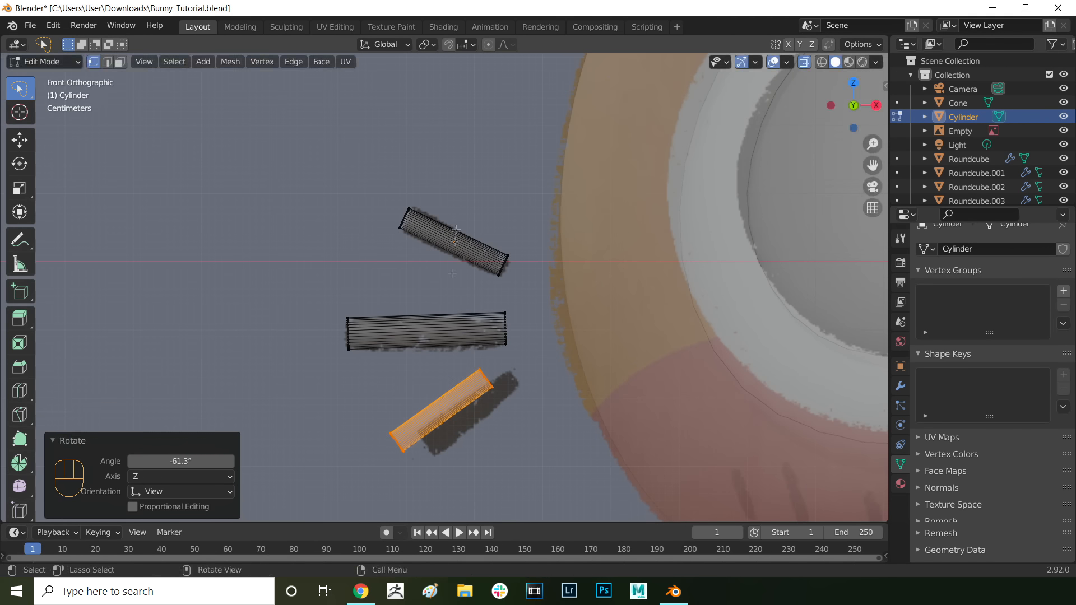
key("g")
left_click(482, 326)
Step: Move all three whiskers about -0.445 m along Y toward the front of the face, and turn off X-ray
left_click(538, 342)
left_click(876, 62)
middle_click_drag(476, 292, 595, 311)
key("a")
key("g")
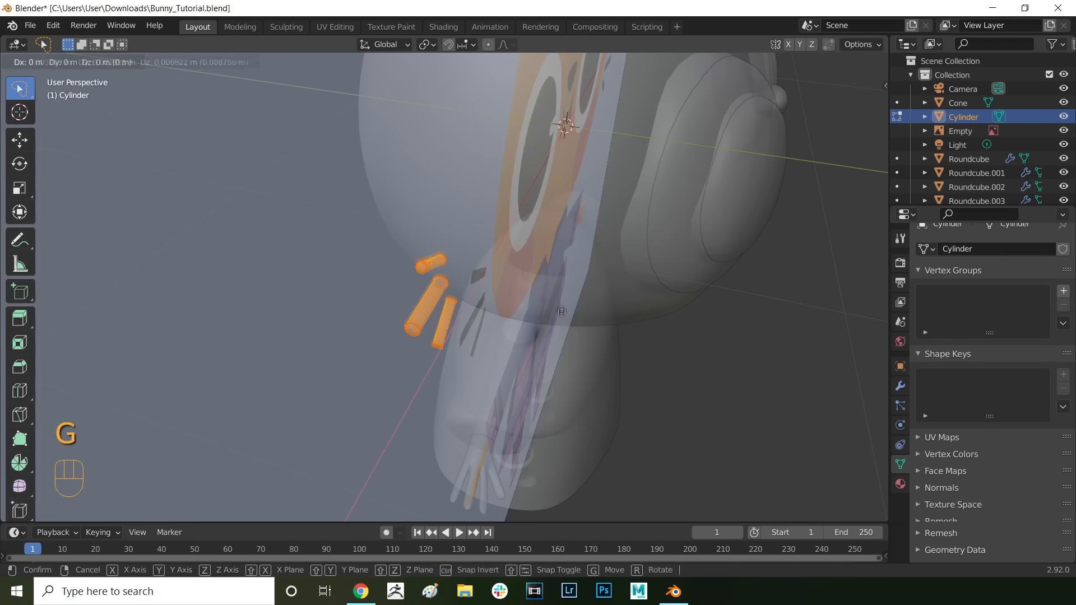
key("y")
left_click(711, 315)
middle_click_drag(711, 314, 614, 261)
scroll(644, 247, "down", 1)
left_click(876, 62)
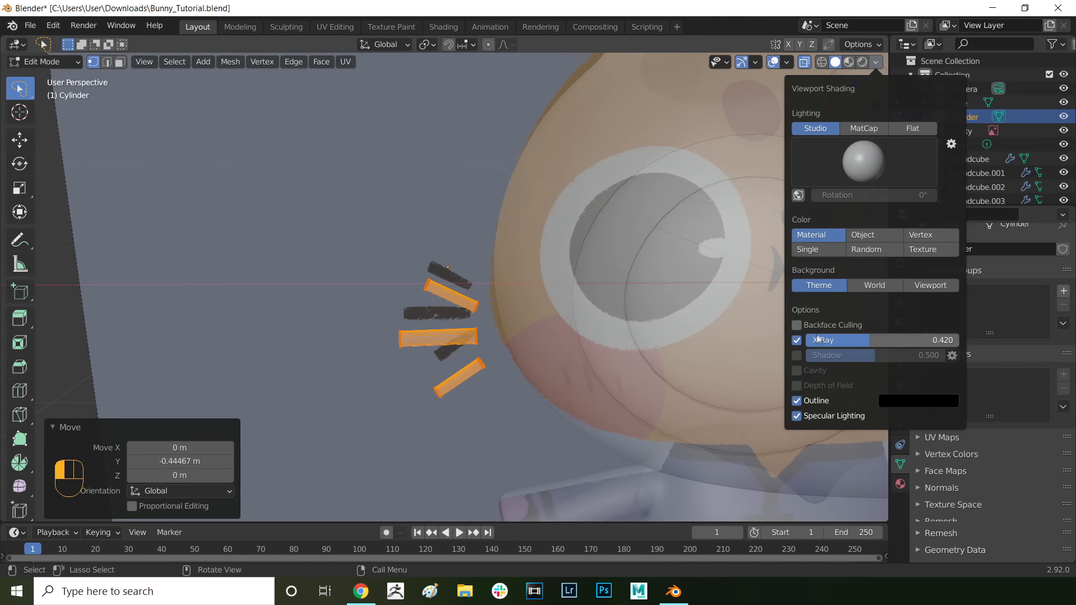
left_click(799, 340)
scroll(491, 257, "down", 4)
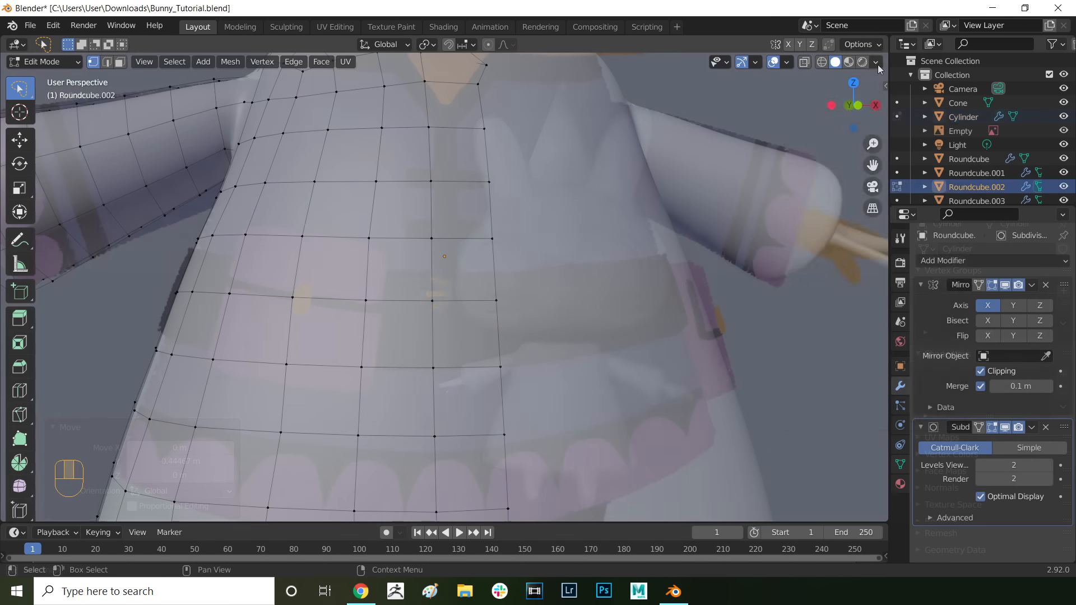
Step: Turn on X-ray for the dress mesh and even out its side vertices in front view by repeating the last transform
left_click(875, 62)
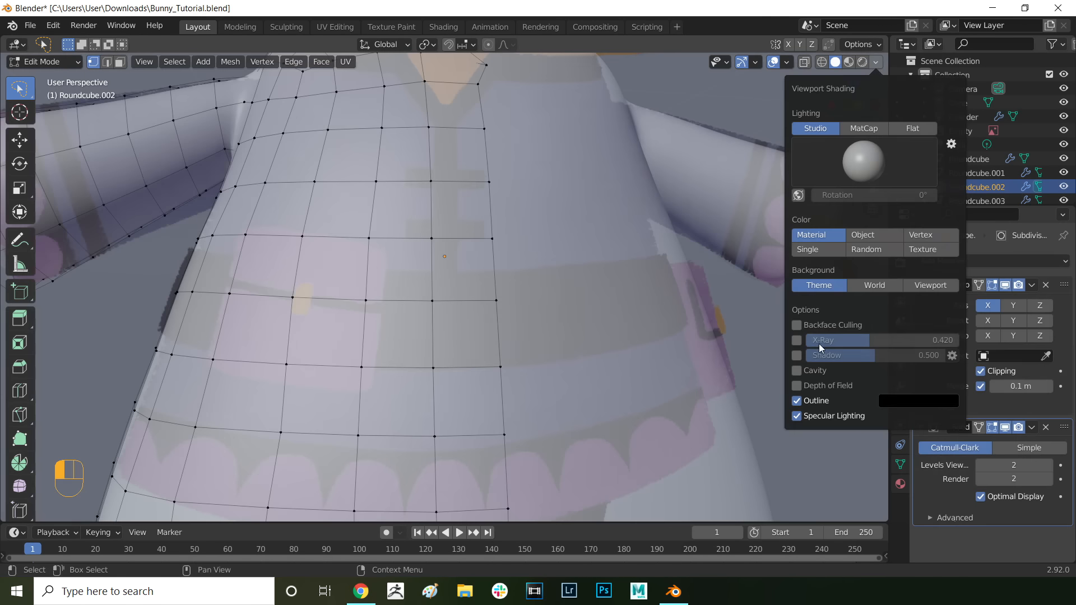
left_click(797, 340)
key("KP_1")
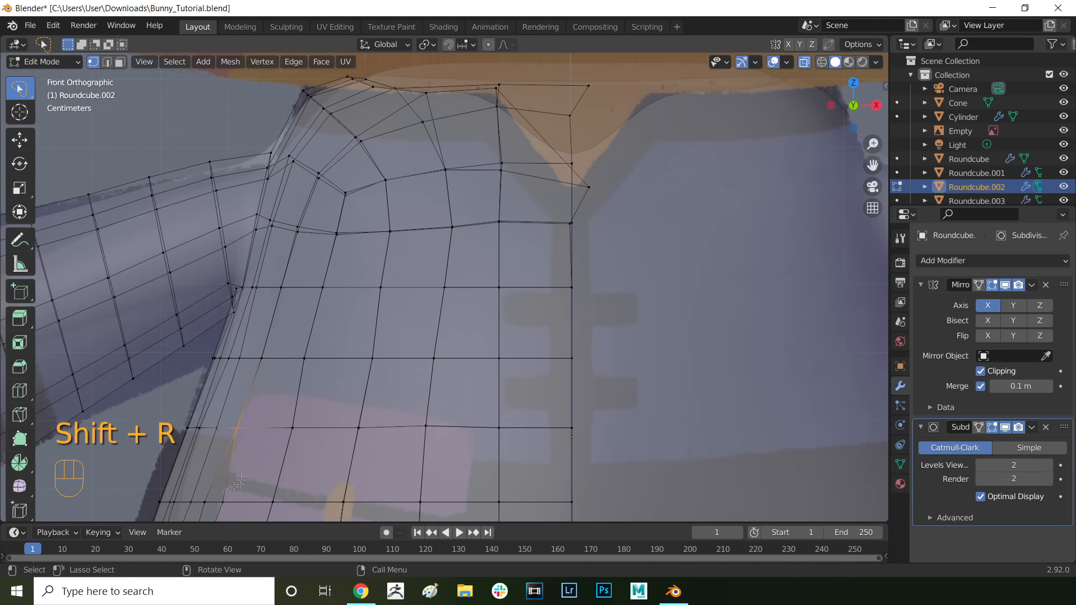
left_click_drag(245, 490, 197, 512)
key("shift+r")
scroll(224, 494, "down", 2)
middle_click_drag(238, 474, 327, 260, "shift")
scroll(328, 260, "up", 1)
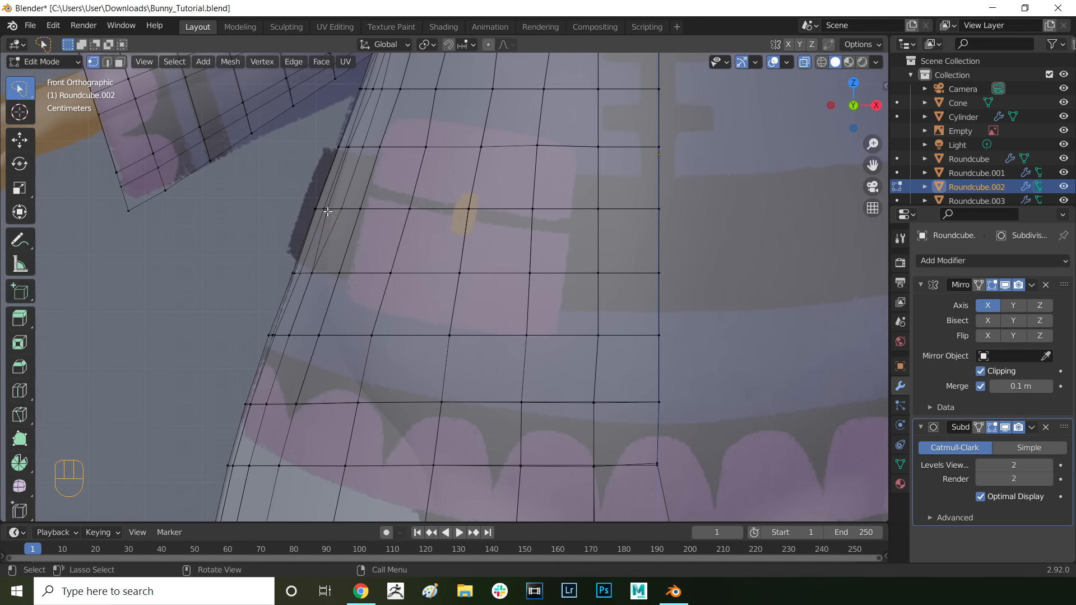
scroll(327, 212, "up", 3)
middle_click_drag(327, 211, 288, 287, "shift")
scroll(287, 286, "up", 1)
left_click_drag(331, 265, 277, 296)
key("shift+t")
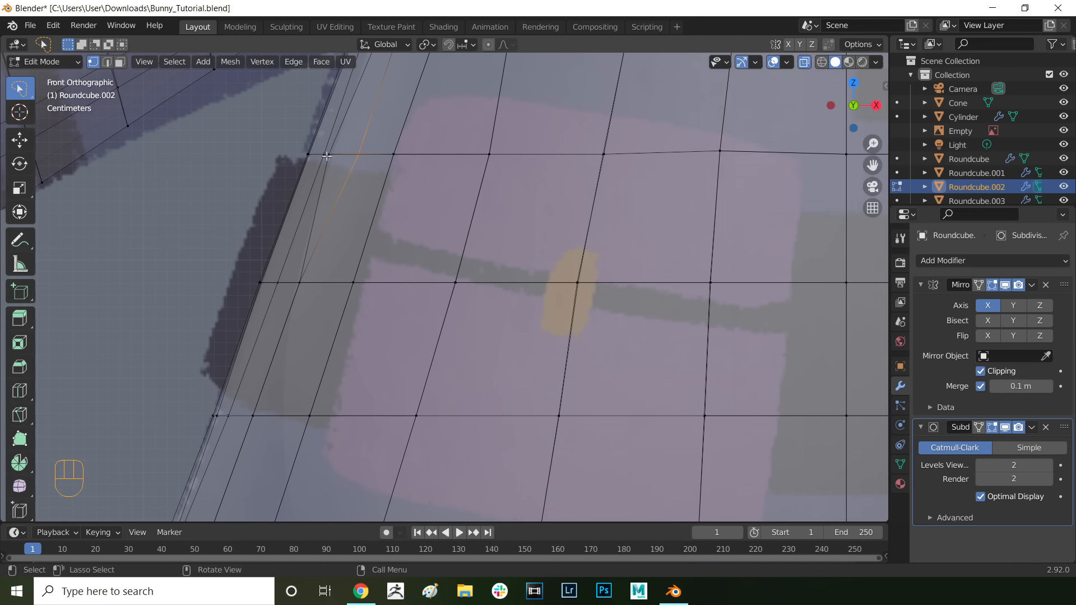
Step: Adjust the dress hem's centre vertices and shift a vertex in the row above by about -0.008 m on X and 0.003 m on Z
key("KP_Decimal")
scroll(426, 280, "up", 8)
key("g")
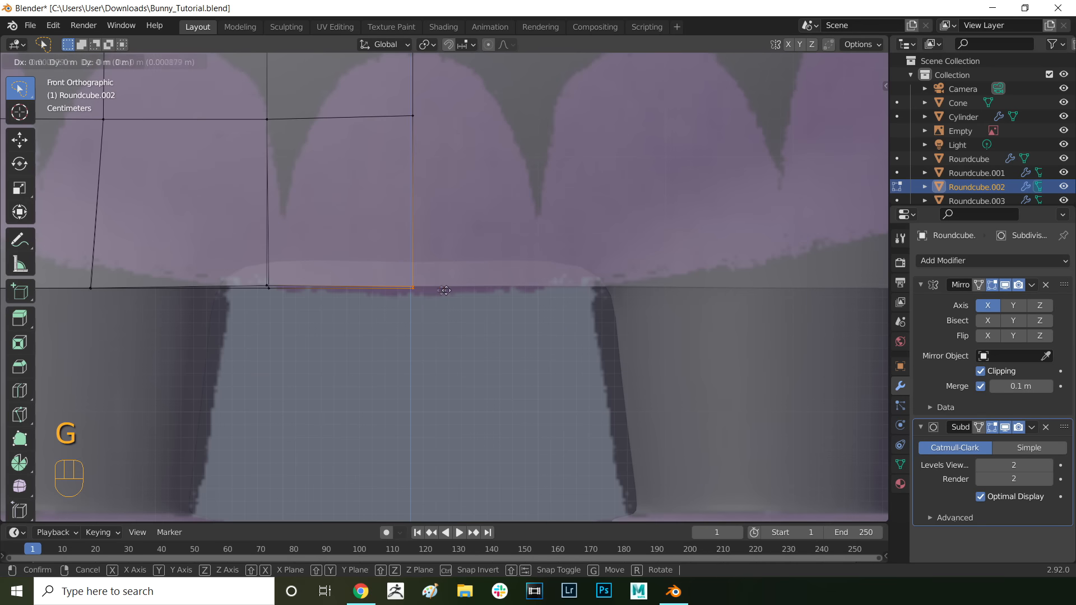
left_click(414, 290)
scroll(449, 240, "down", 8)
scroll(437, 240, "up", 2)
left_click_drag(367, 169, 394, 245)
key("g")
left_click(394, 244)
scroll(394, 245, "down", 3)
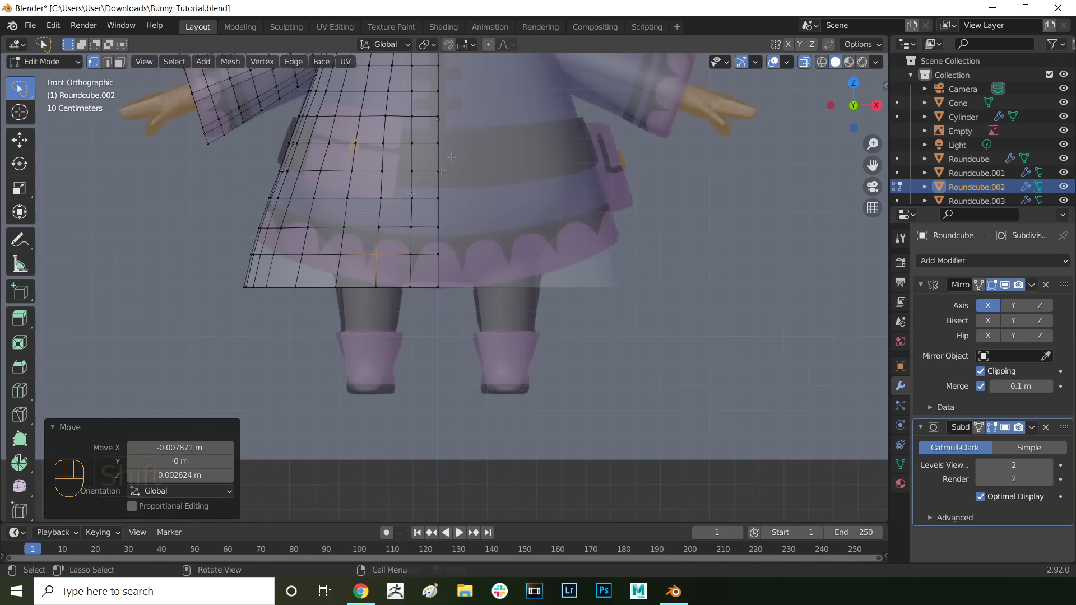
Step: Move the centre vertex of the dress neckline to match the V-shaped collar point on the reference
scroll(450, 278, "up", 6)
left_click(461, 264)
key("g")
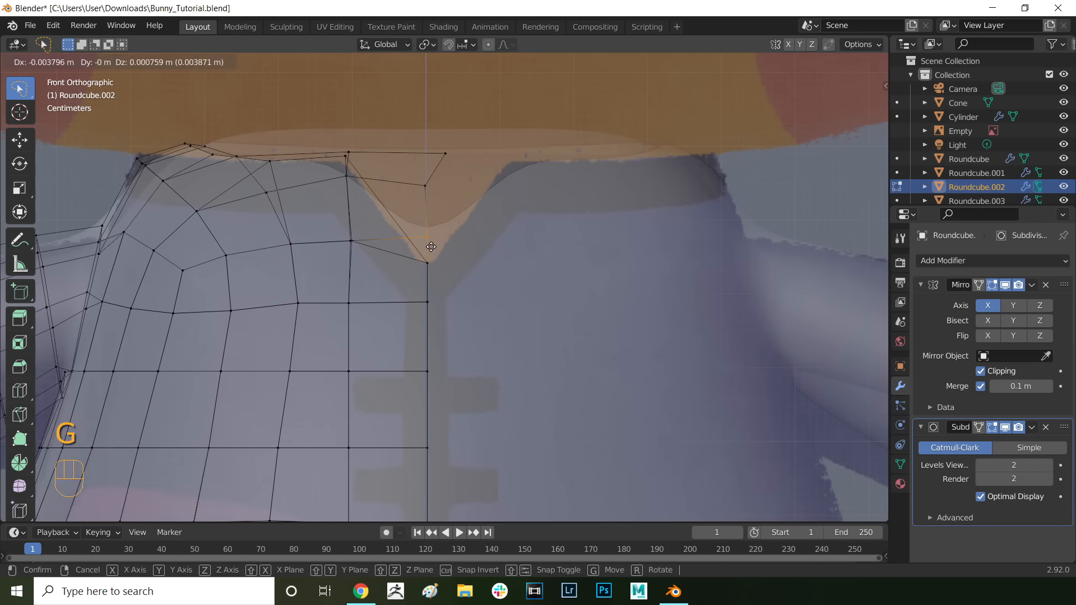
left_click(430, 245)
key("g")
left_click(430, 245)
Step: Extrude the two face rows at the dress's belt along their normals by about 0.0525 m
scroll(430, 245, "down", 3)
key("3")
left_click_drag(229, 205, 514, 208)
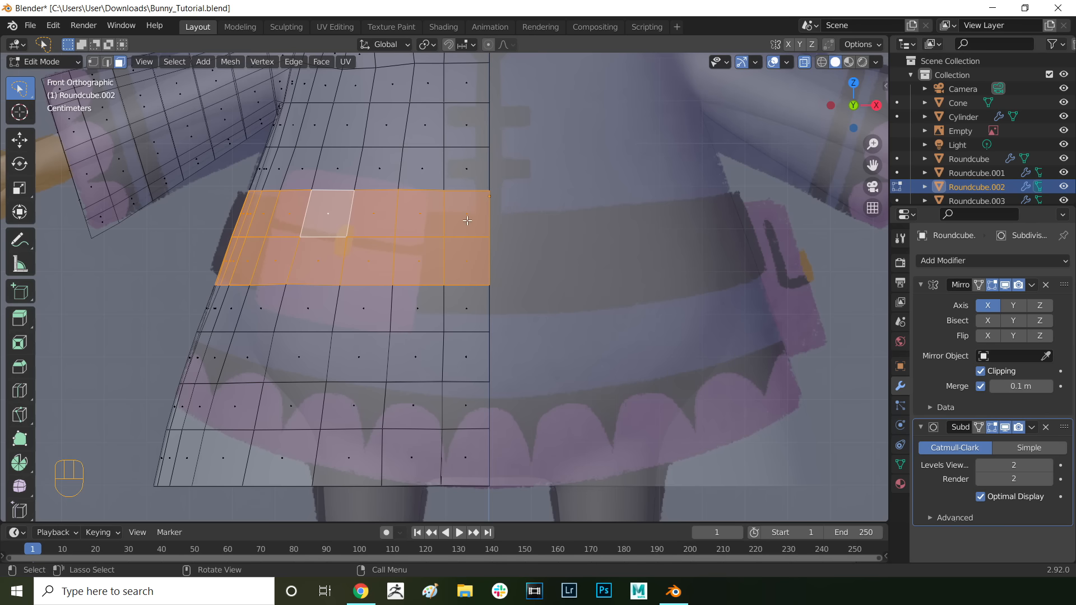
right_click(467, 221)
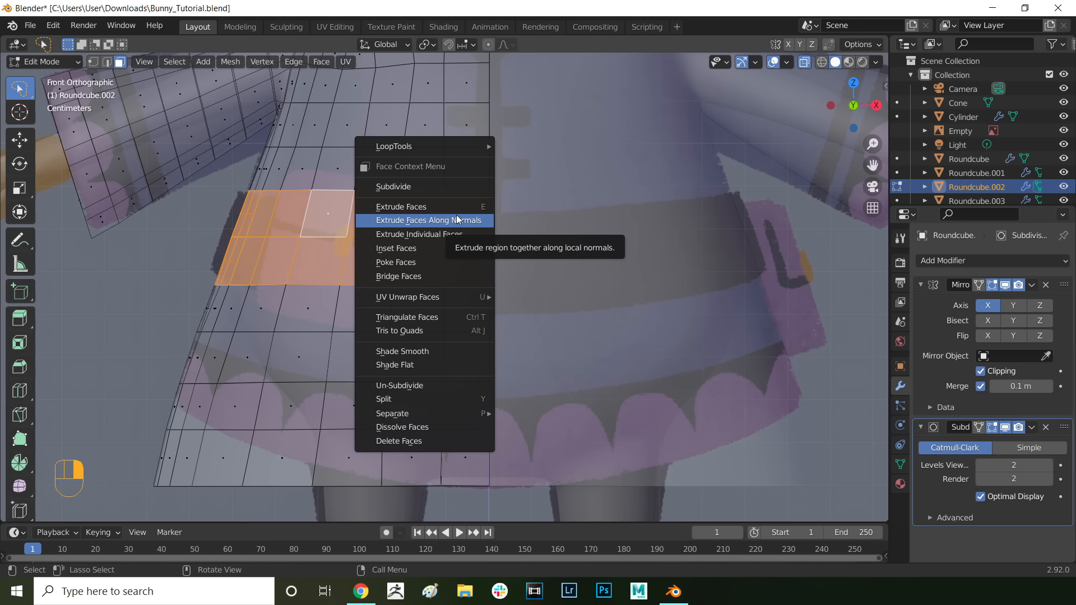
left_click(431, 220)
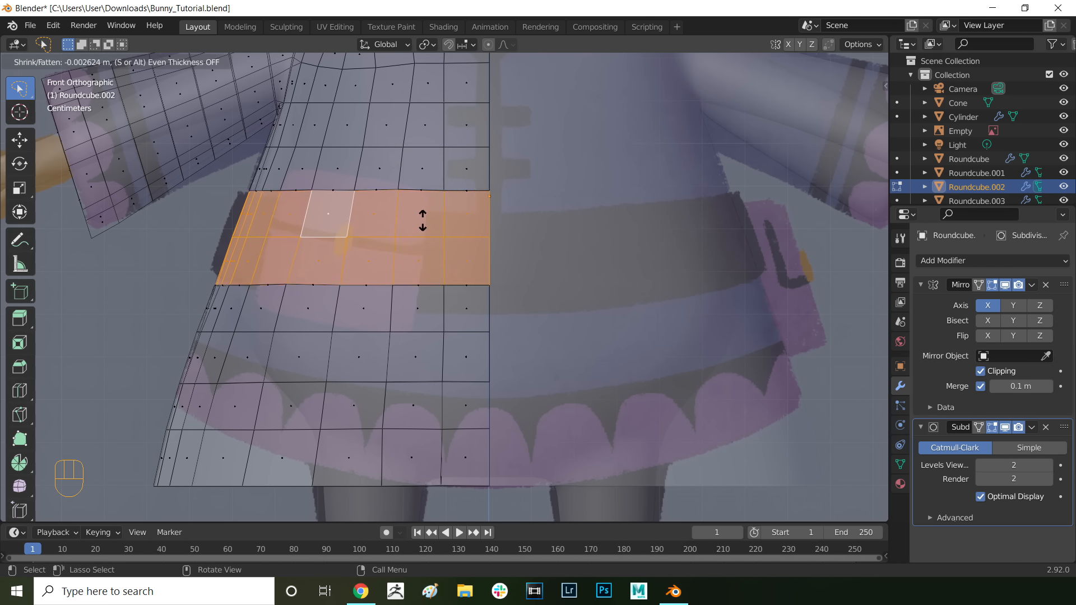
left_click(421, 208)
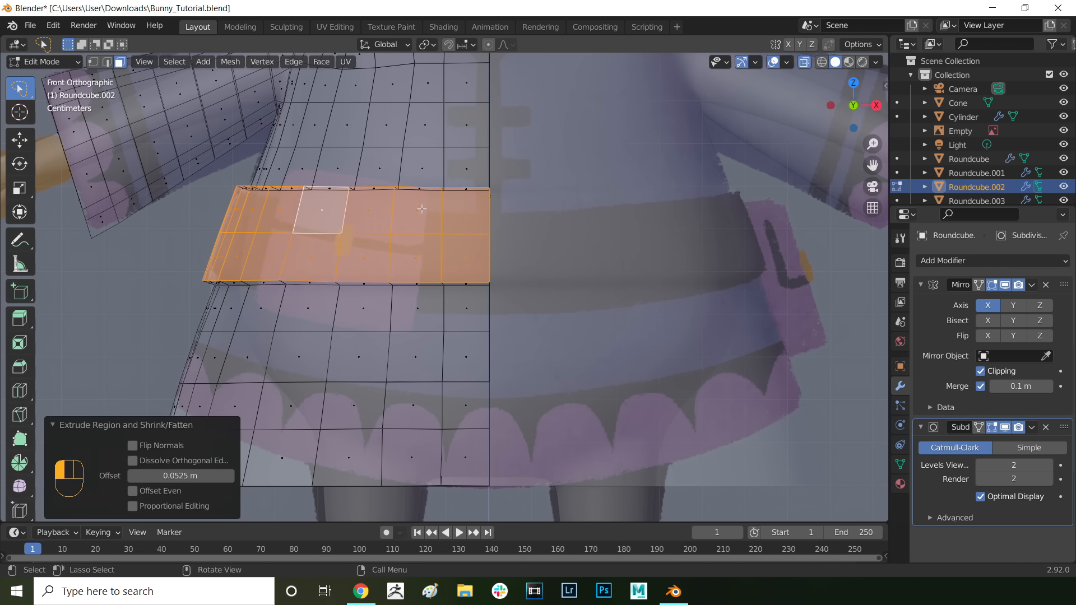
Step: Add single loop cuts around the belt's thin rims, sliding them slightly to support the raised edges
middle_click_drag(338, 242, 589, 281)
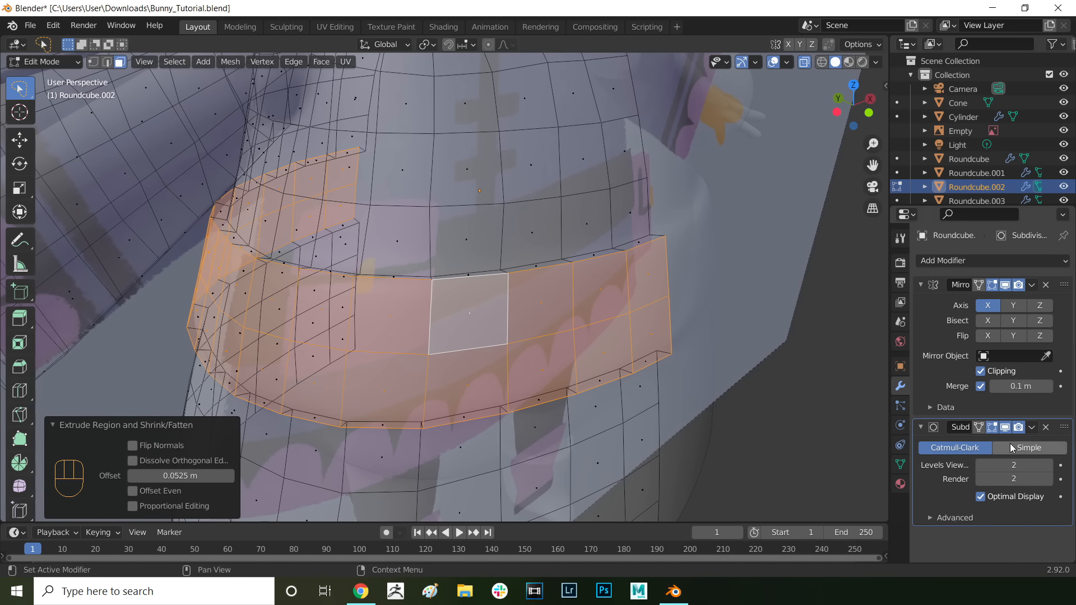
key("ctrl+r")
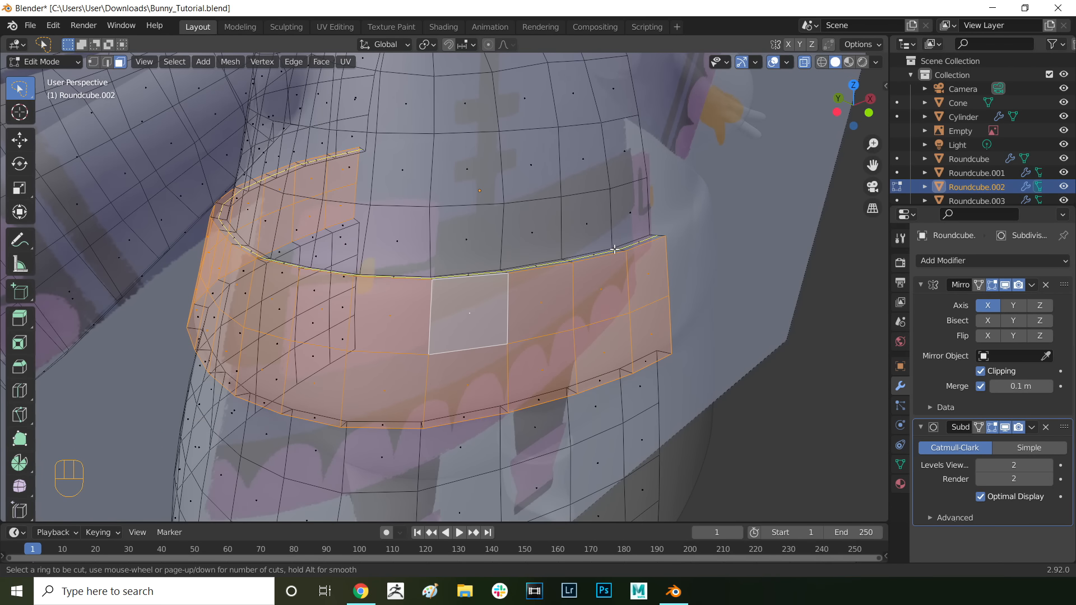
left_click(615, 248)
left_click(614, 248)
key("ctrl+r")
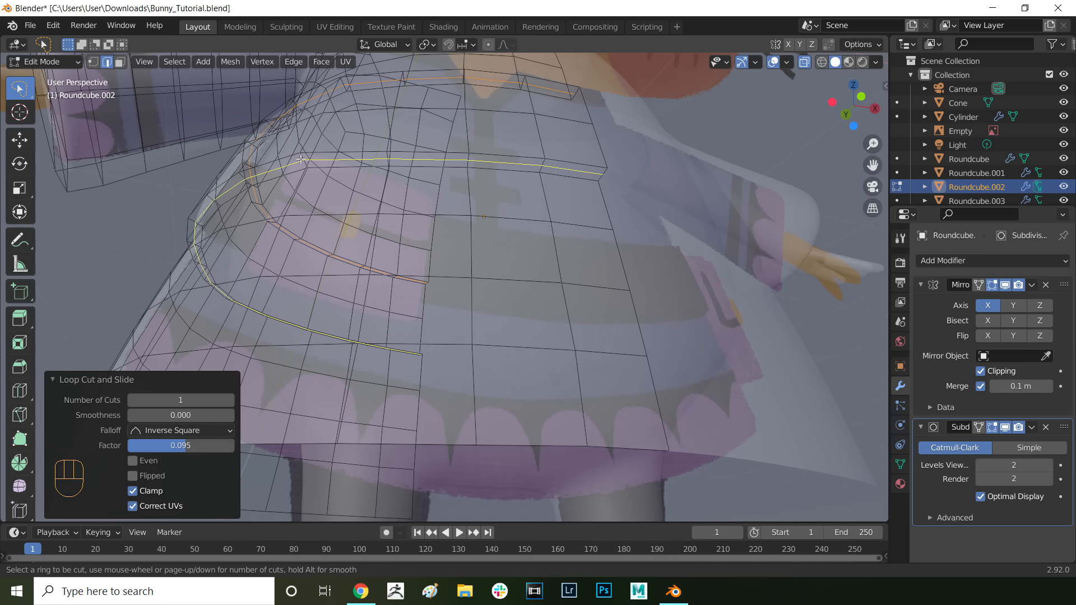
left_click(301, 160)
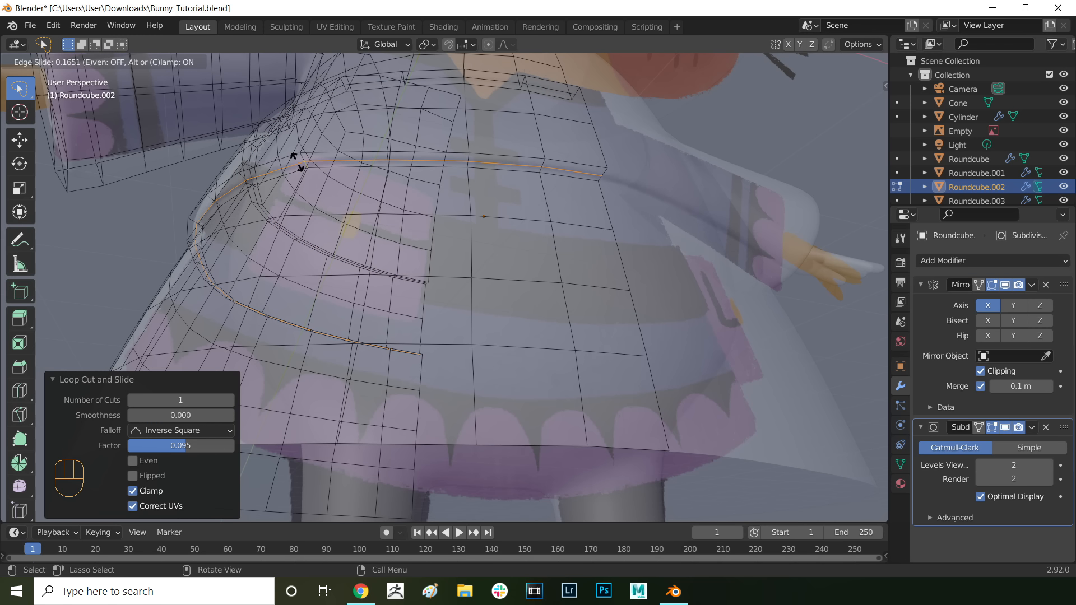
left_click(297, 161)
Step: Mark the edge loops along the belt's upper and lower rims as sharp
middle_click_drag(303, 165, 414, 278)
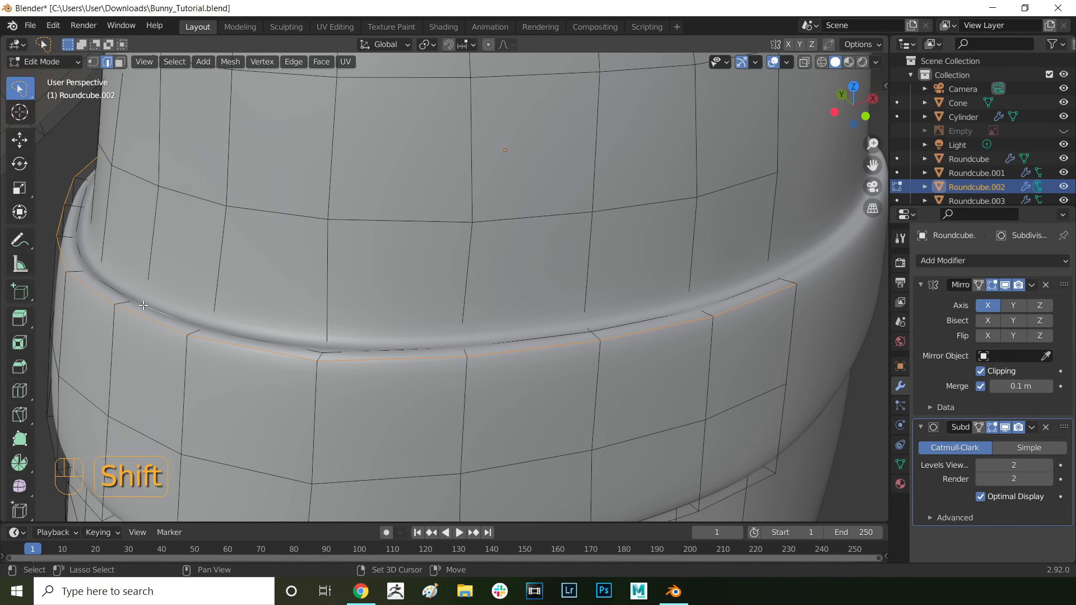
middle_click_drag(223, 331, 223, 258)
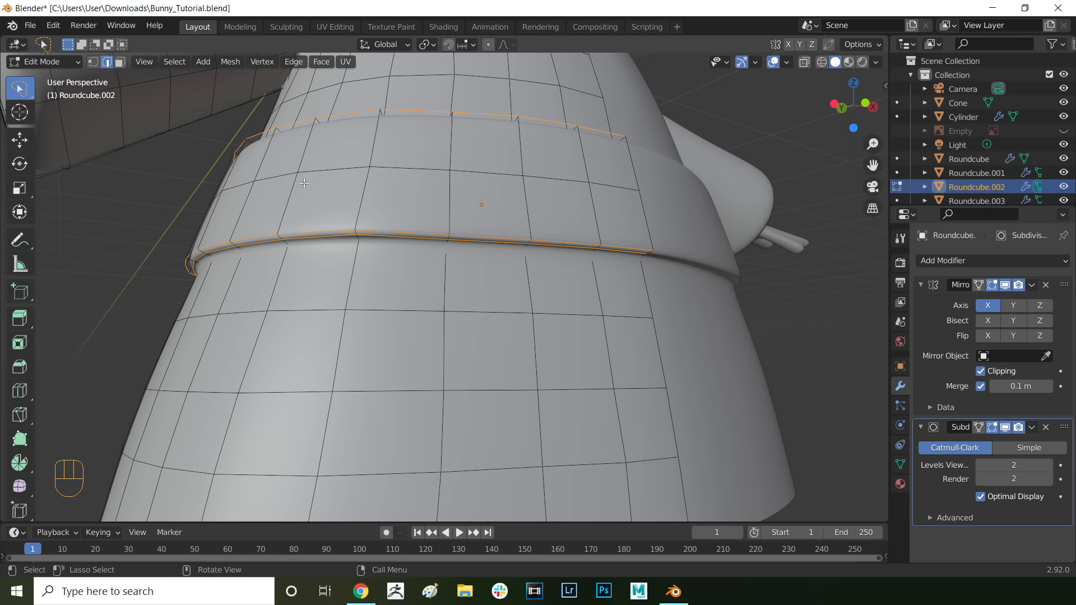
right_click(304, 183)
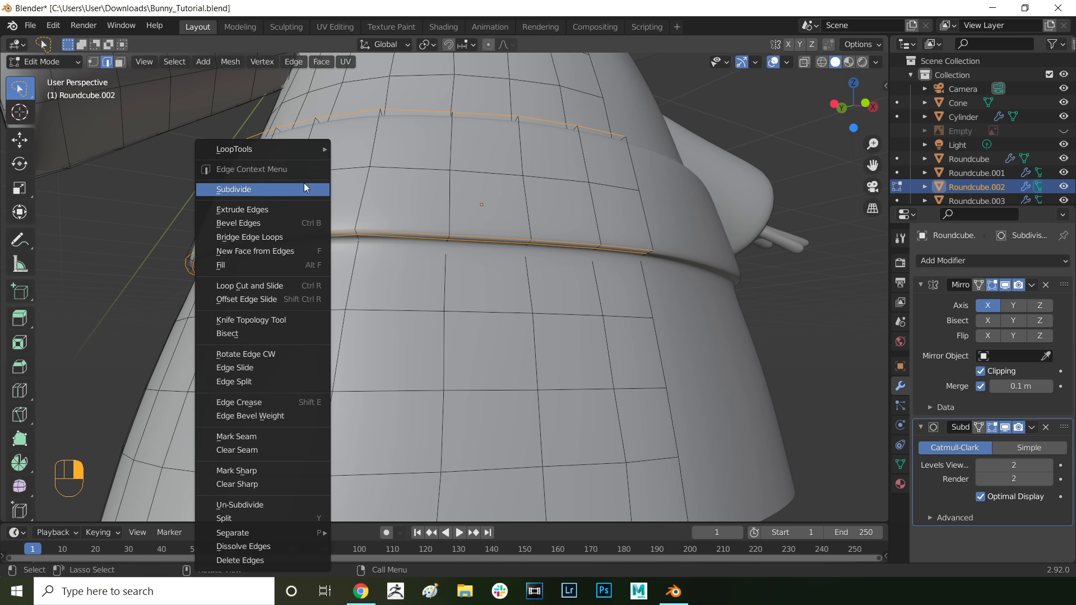
left_click(263, 472)
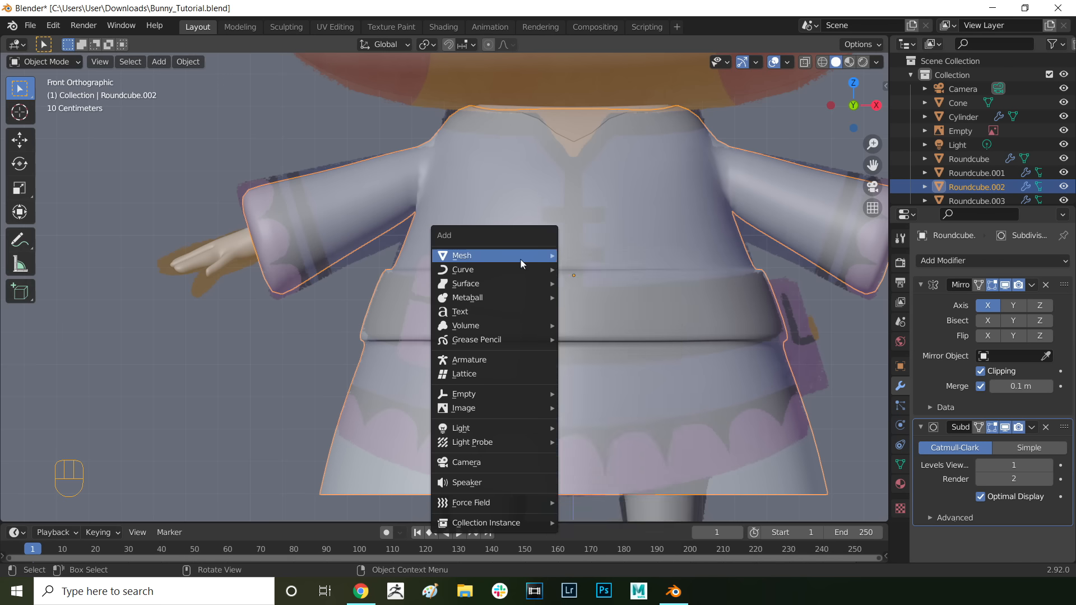
Step: Add a round cube mesh, turn on X-ray in front view and delete the vertices of its +X half
mouse_move(493, 255)
mouse_move(610, 487)
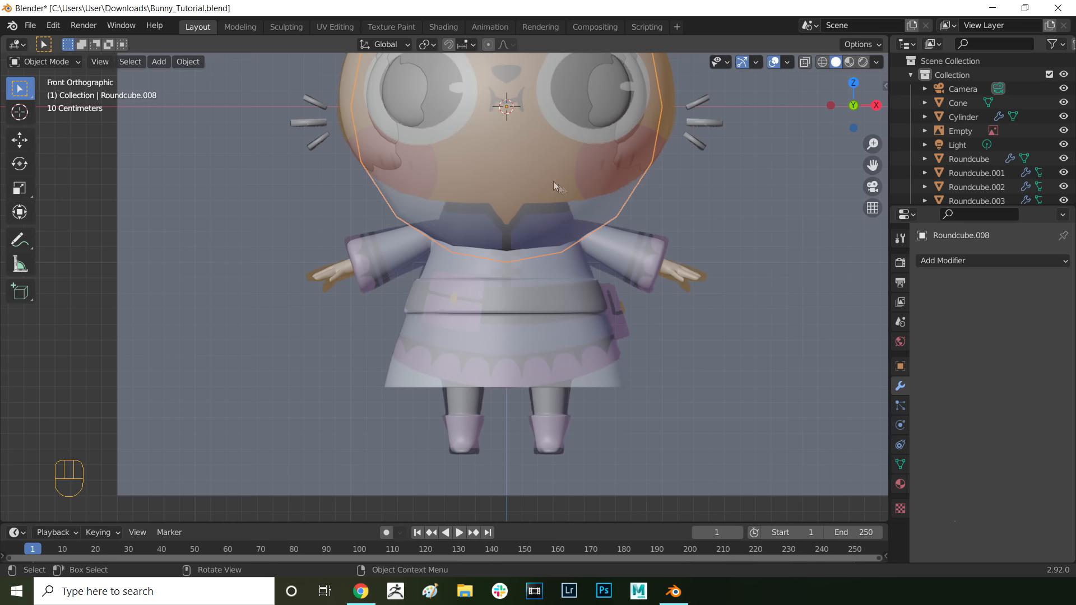
key("Tab")
key("1")
mouse_move(556, 151)
middle_mouse_down()
mouse_move(541, 191)
mouse_move(552, 185)
middle_mouse_up()
key("KP_1")
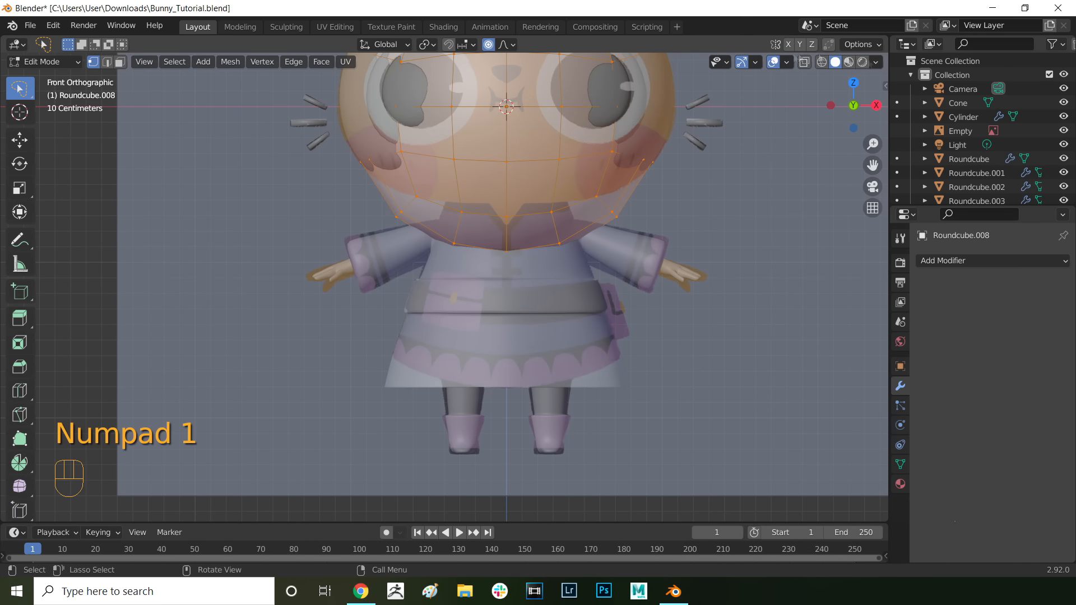
left_click(875, 62)
left_click(800, 339)
middle_click_drag(583, 107, 532, 243, "shift")
mouse_move(533, 66)
left_mouse_down()
mouse_move(493, 381)
mouse_move(639, 224)
left_mouse_up()
key("x")
left_click(637, 183)
Step: Add Mirror and Subdivision Surface modifiers to the half round cube and fit it over the reference belt pouch
left_click(992, 260)
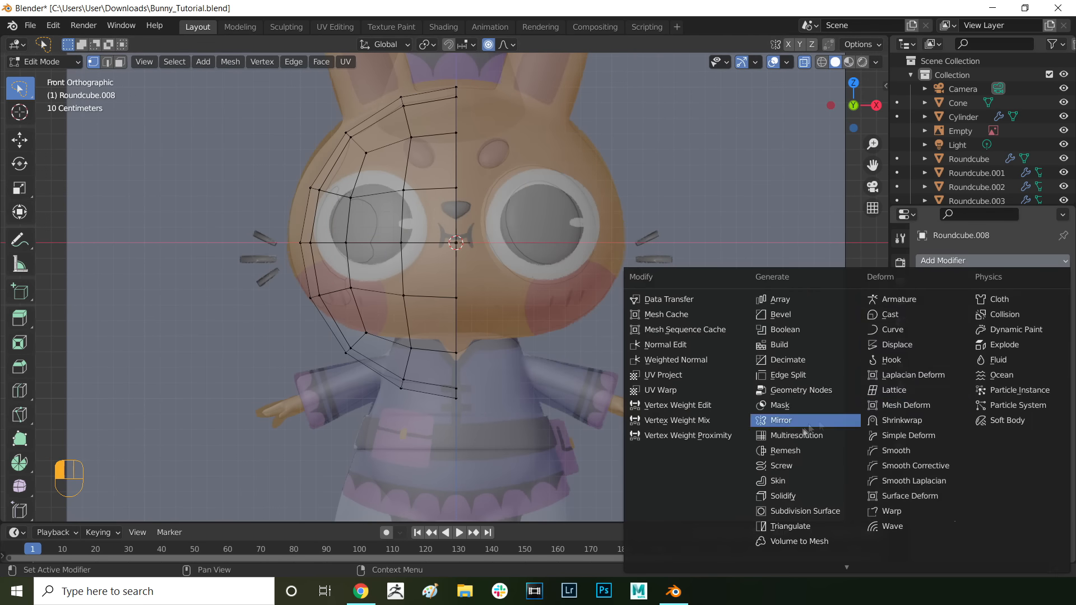
left_click(793, 432)
left_click_drag(420, 328, 476, 426)
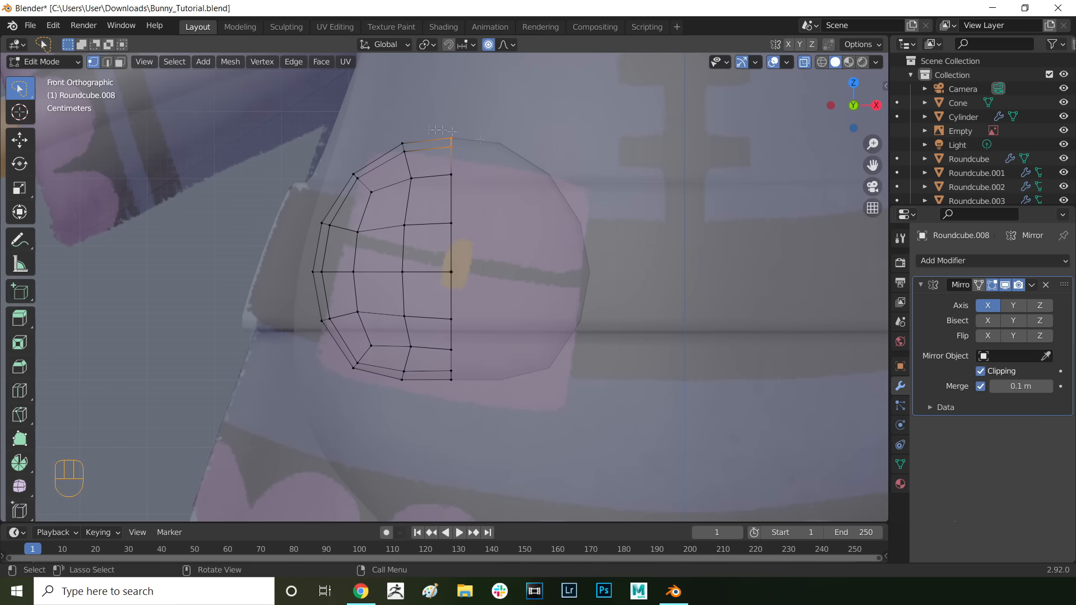
left_click(992, 261)
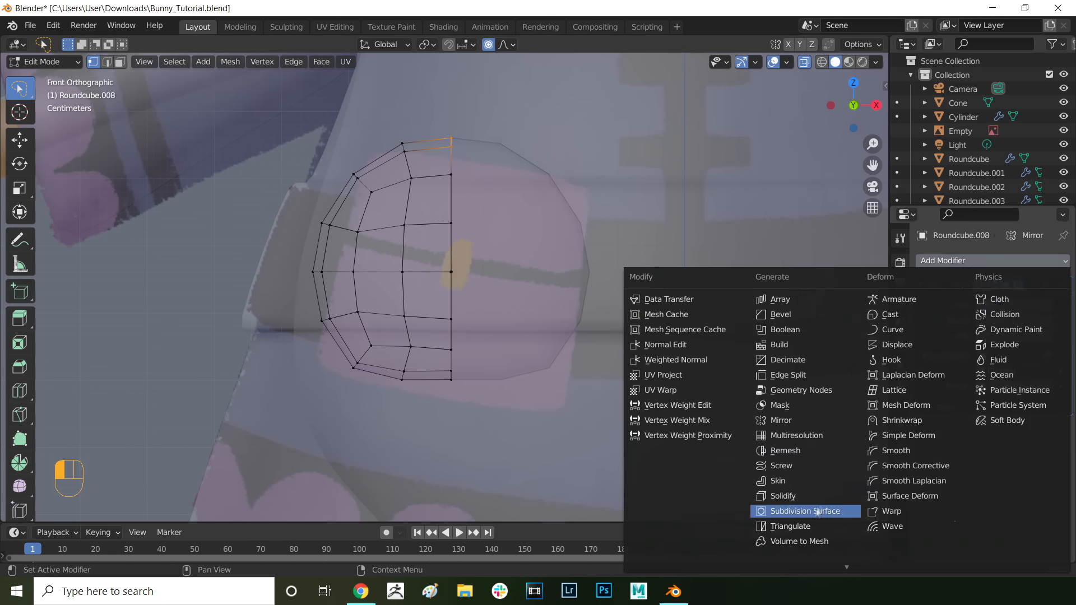
left_click(684, 512)
Step: Square off the pouch by moving its top-centre and outer corner vertices with proportional editing to match the reference
mouse_move(443, 124)
left_mouse_down()
mouse_move(446, 155)
mouse_move(469, 144)
left_mouse_up()
key("g")
scroll(470, 151, "up", 10)
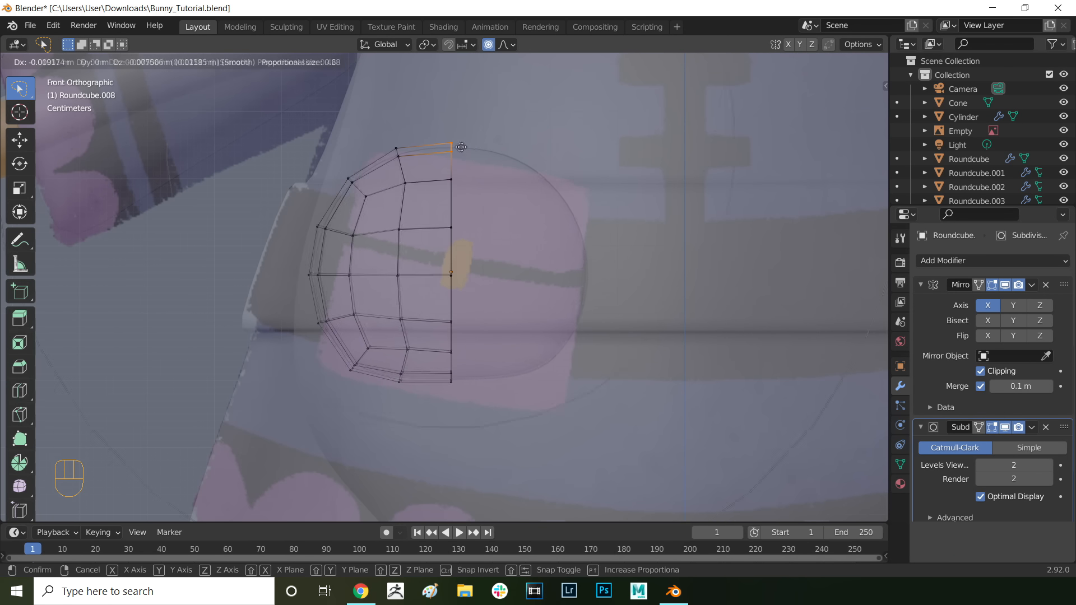
left_click(456, 158)
left_click_drag(339, 162, 380, 179)
key("g")
left_click(362, 193)
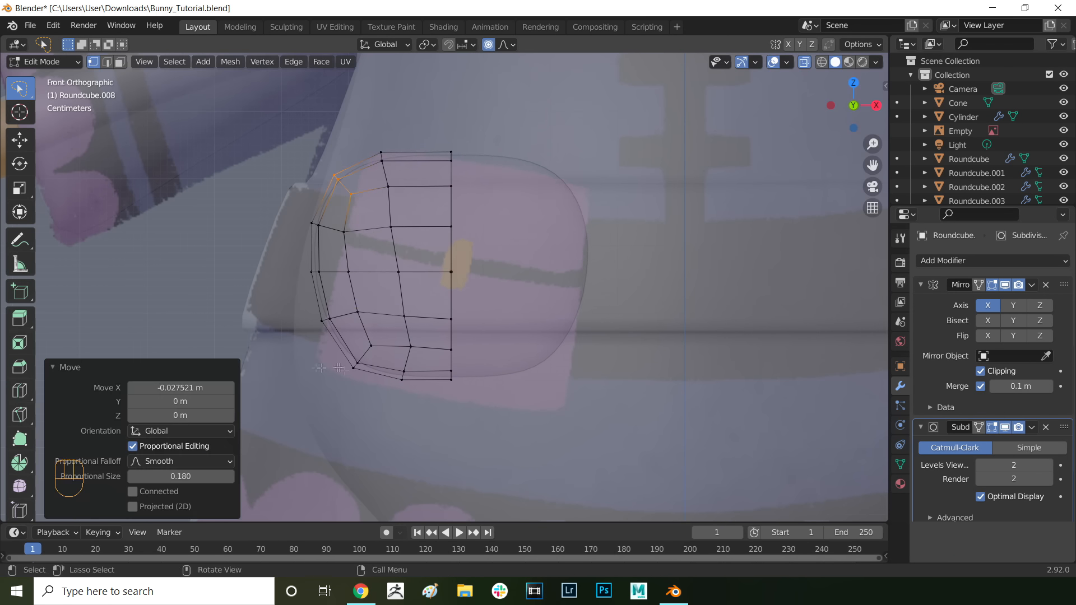
left_click_drag(338, 354, 380, 344)
key("g")
left_click(361, 347)
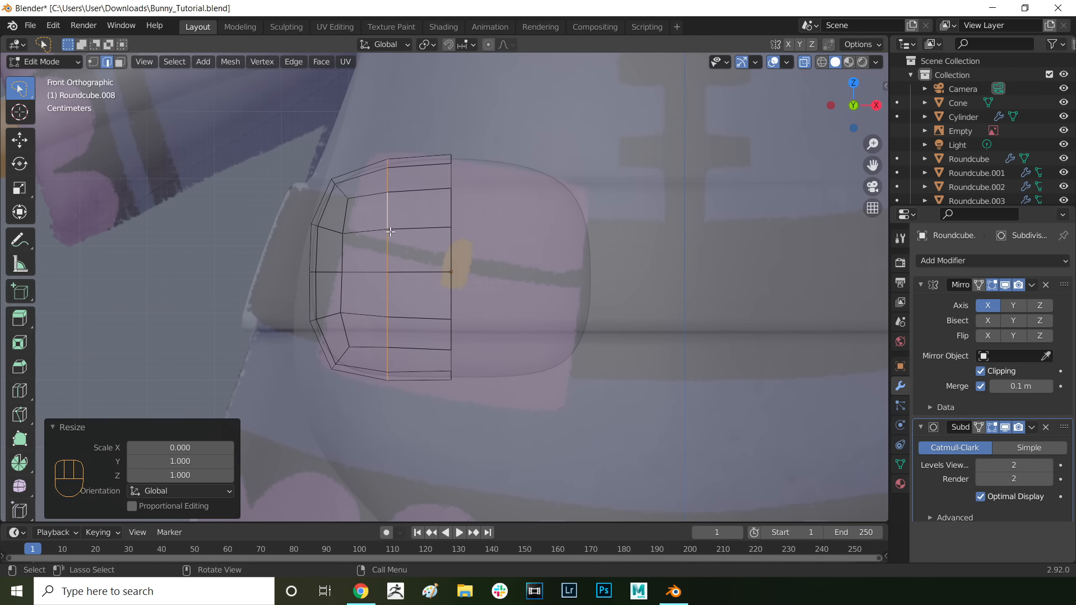
Step: Undo the last resize and straighten the pouch's inner vertical edge loop by scaling it to 0 on X
key("ctrl+z")
key("s")
key("x")
key("0")
left_click(390, 236)
scroll(367, 308, "up", 2)
Step: Level the pouch's four inner horizontal vertex rows by scaling each to 0 on Z
left_click(340, 374)
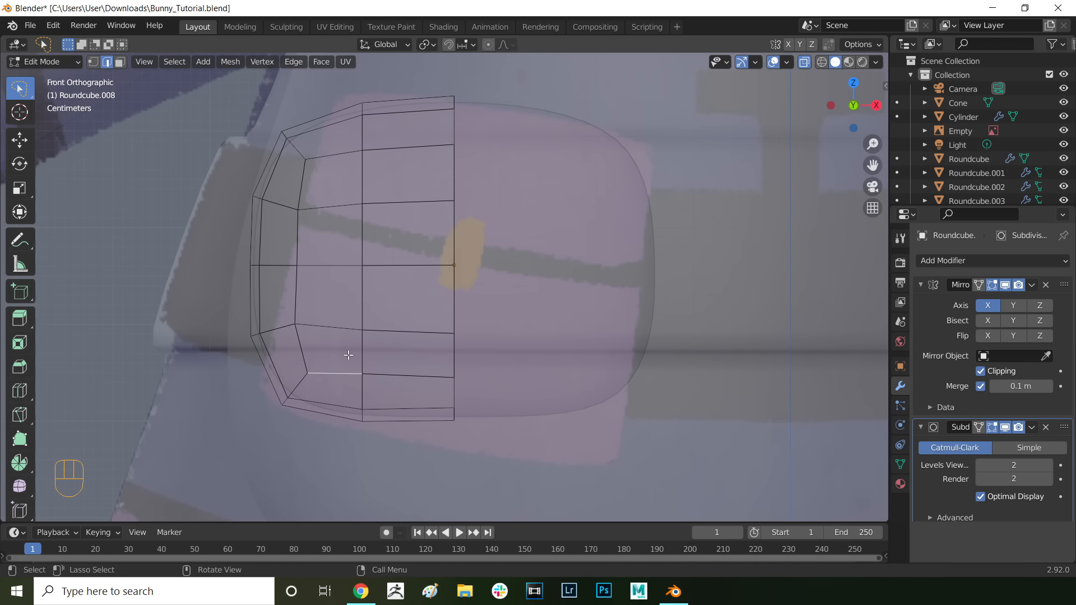
key("1")
left_click_drag(335, 359, 524, 377)
key("s")
key("z")
key("0")
left_click(516, 368)
mouse_move(339, 306)
left_mouse_down()
mouse_move(289, 346)
mouse_move(504, 312)
left_mouse_up()
key("shift+r")
left_click_drag(306, 195, 482, 193)
key("shift+r")
left_click_drag(382, 134, 482, 138)
key("shift+r")
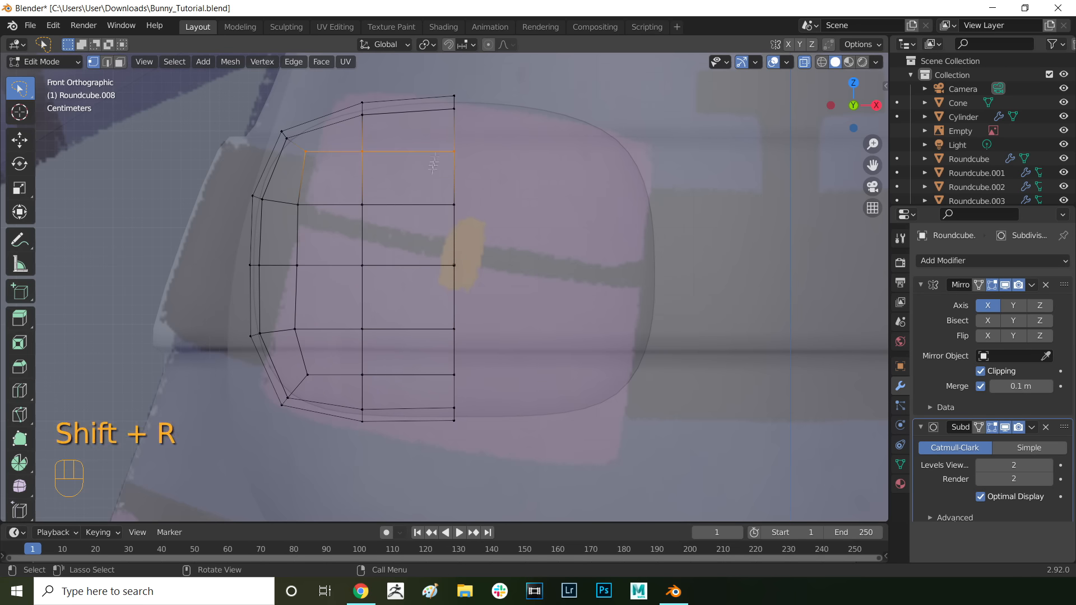
key("g")
left_click(394, 430)
Step: Flatten the pouch's front faces by scaling them to 0 on Y
left_click_drag(426, 402, 520, 401)
key("s")
key("y")
key("0")
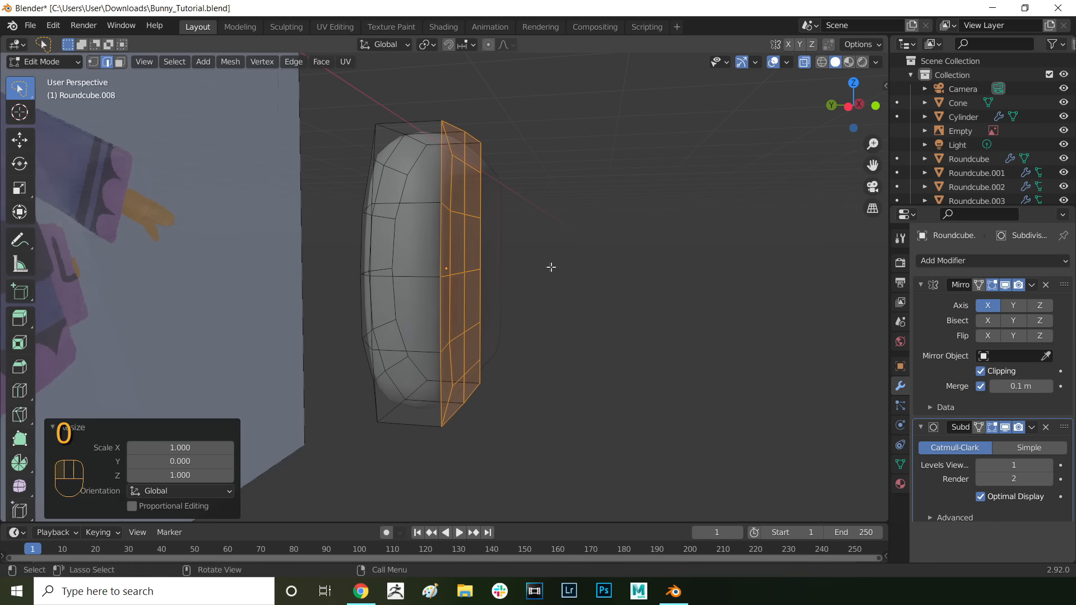
Step: Flatten the pouch's back faces against the dress side by scaling them to 0 on Y
middle_click_drag(550, 267, 580, 269)
mouse_move(412, 117)
left_mouse_down()
mouse_move(440, 442)
mouse_move(444, 367)
left_mouse_up()
key("s")
key("y")
key("0")
left_click(445, 367)
mouse_move(444, 367)
middle_mouse_down()
mouse_move(490, 318)
mouse_move(500, 325)
middle_mouse_up()
mouse_move(433, 117)
left_mouse_down()
mouse_move(368, 368)
mouse_move(456, 482)
left_mouse_up()
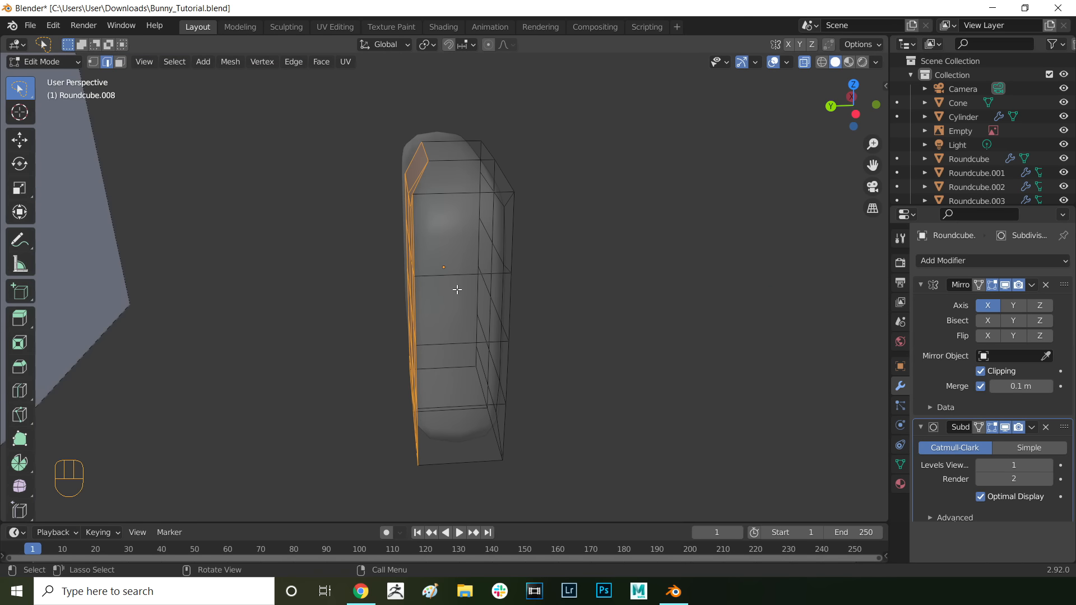
key("s")
key("y")
key("0")
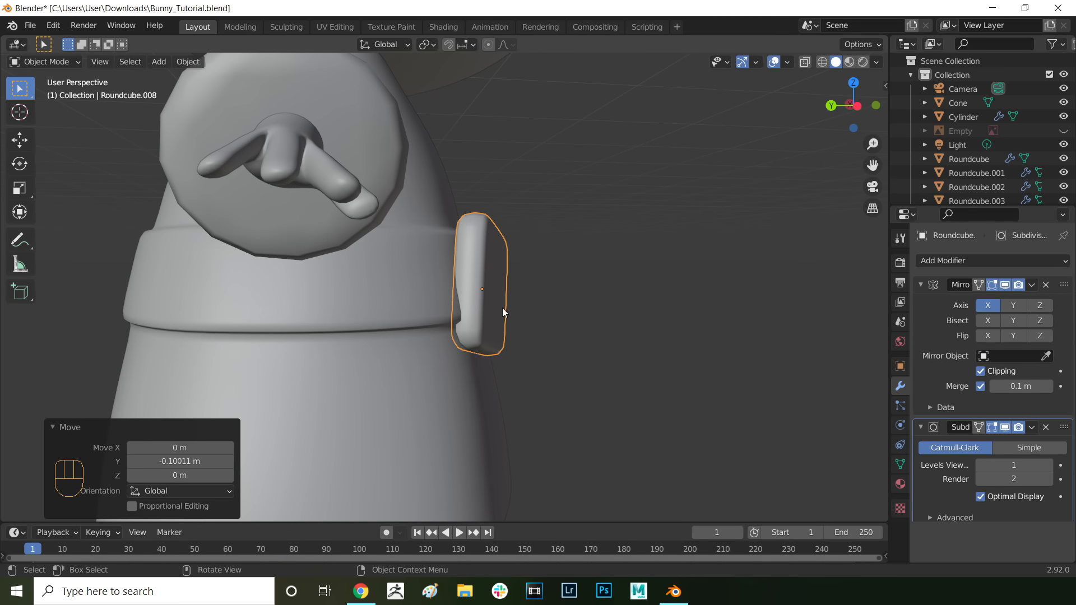
Step: Tilt the pouch to follow the belt, raise it about 0.029 m on Z and rotate it about -3.63° in the view
key("r")
key("g")
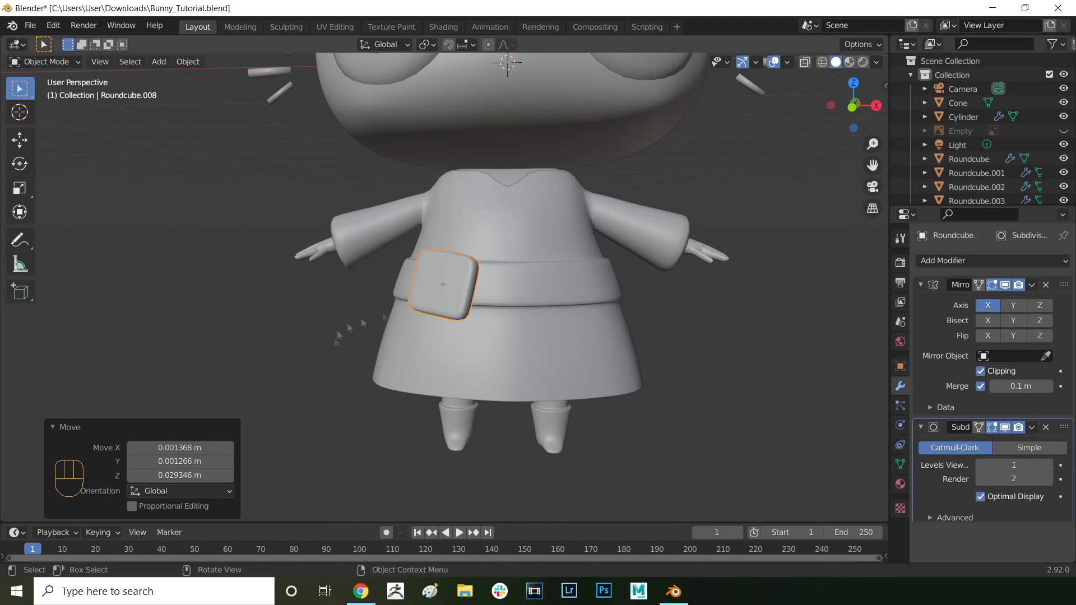
key("r")
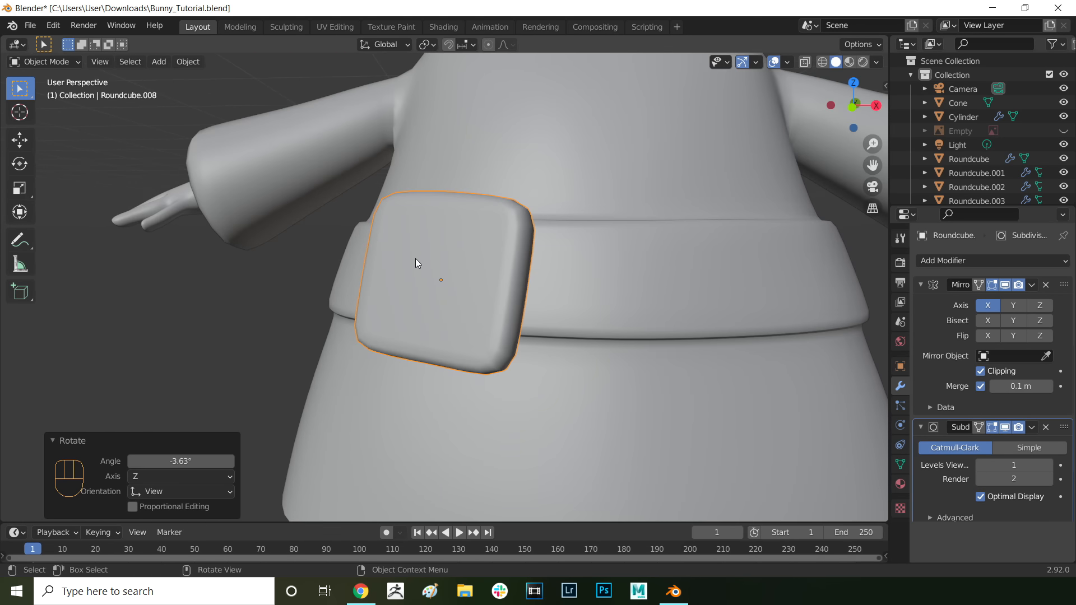
Step: Duplicate the pouch, scale the copy down to a small clasp and move it about -0.05 m along Y
key("shift+d")
key("s")
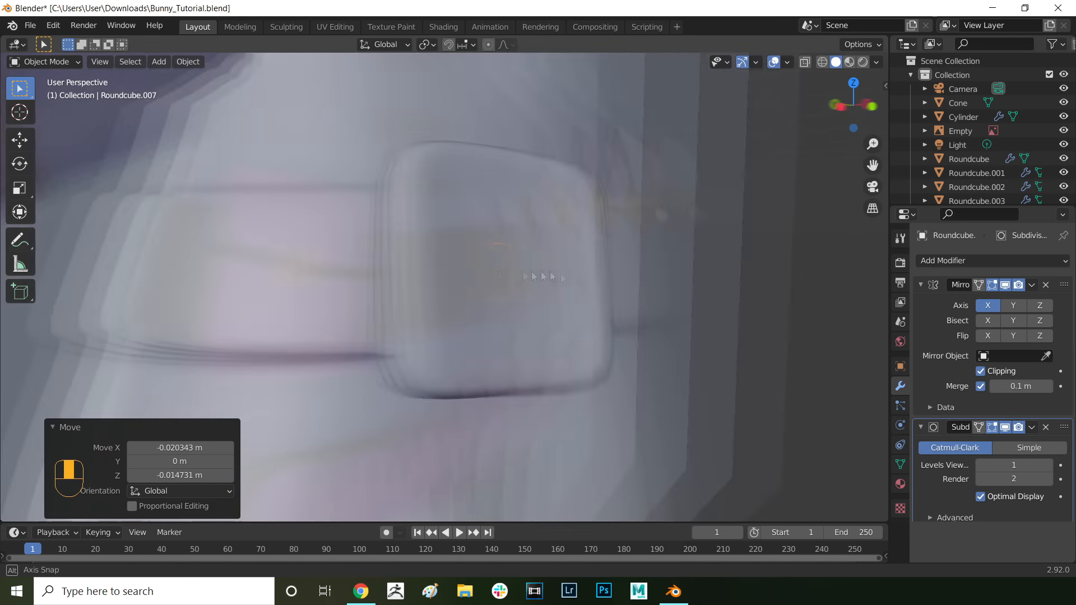
key("g")
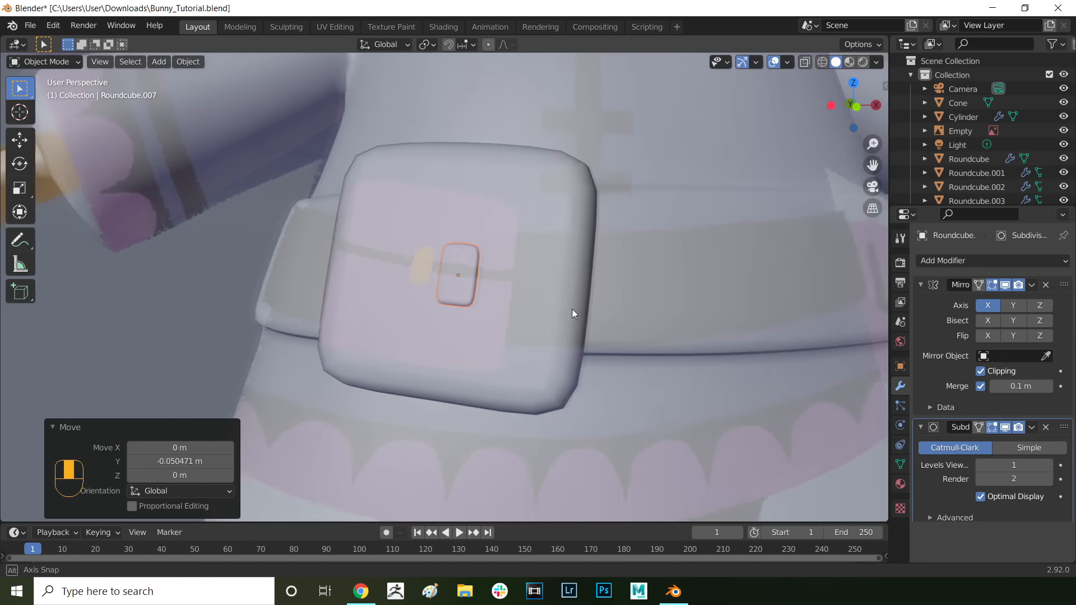
Step: Scale the pouch up slightly and shift it about 0.002 m on X and -0.027 m on Z
key("KP_2")
key("KP_5")
key("s")
left_click(504, 329)
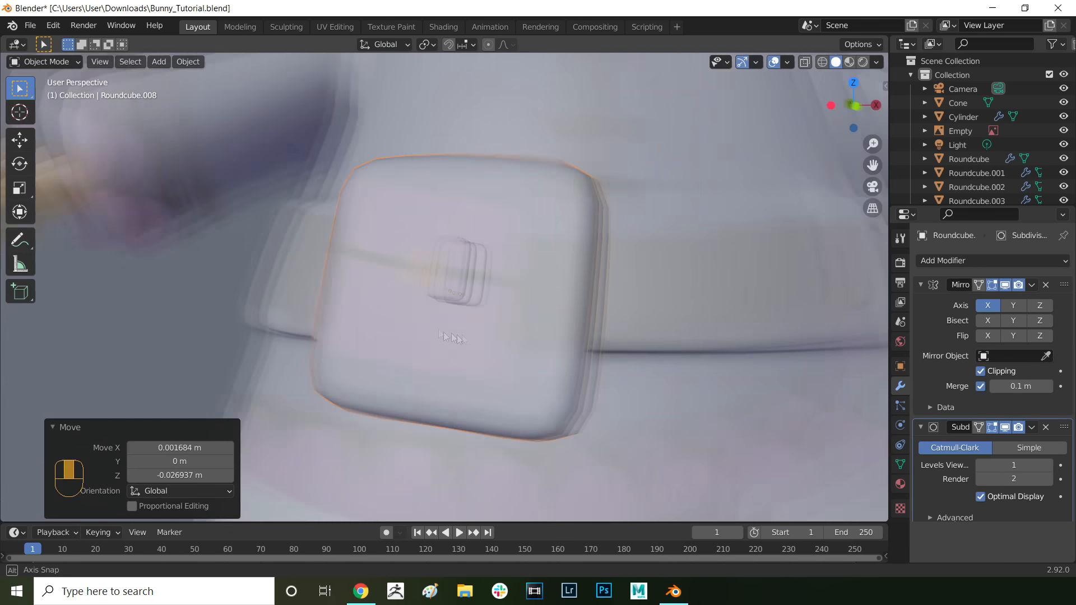
Step: Move the clasp about -0.03 m along Y, turn off X-ray and fine-tune its depth against the pouch front
key("g")
key("y")
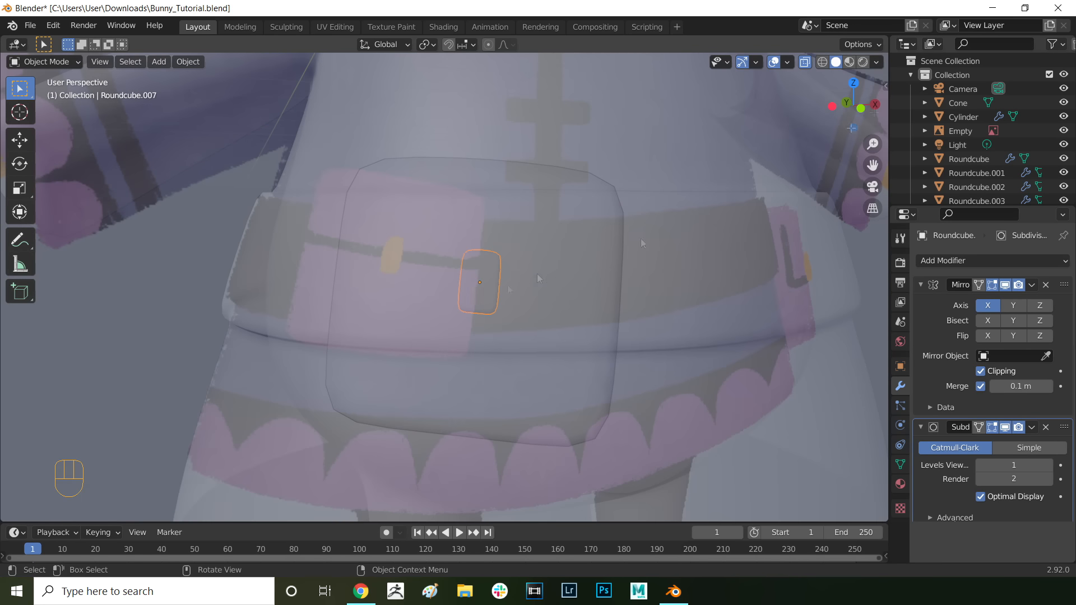
mouse_move(537, 279)
middle_mouse_down()
mouse_move(674, 273)
mouse_move(623, 278)
mouse_move(652, 270)
middle_mouse_up()
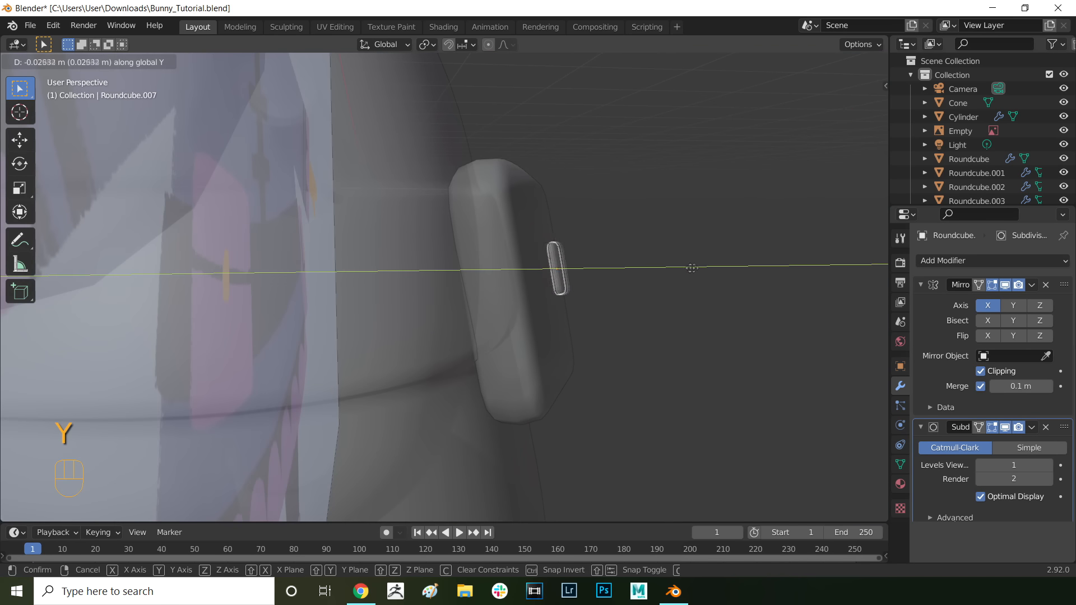
left_click(684, 268)
left_click(878, 62)
left_click(799, 342)
scroll(652, 271, "up", 3)
key("g")
key("y")
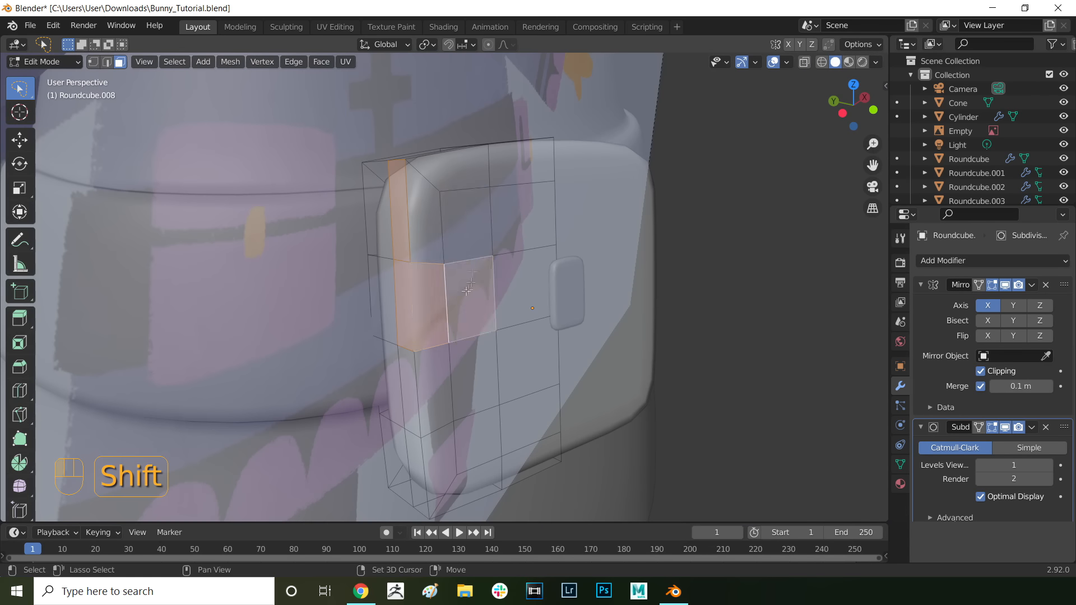
Step: Select the faces covering the pouch's upper half and extrude them to form the closing flap
left_click(431, 256, "shift")
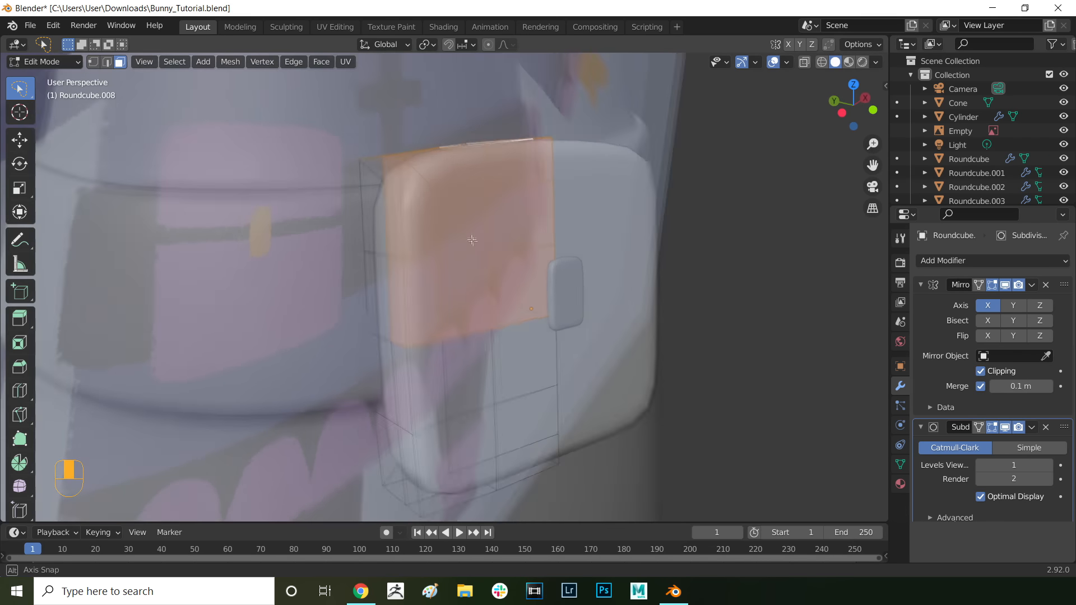
right_click(473, 305)
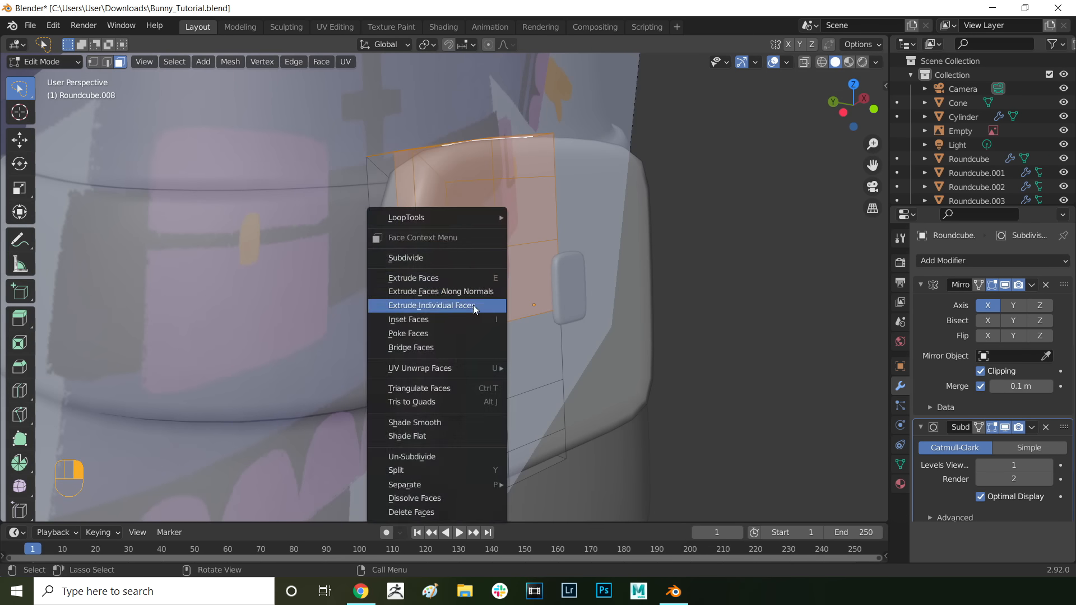
left_click(473, 305)
left_click(531, 275)
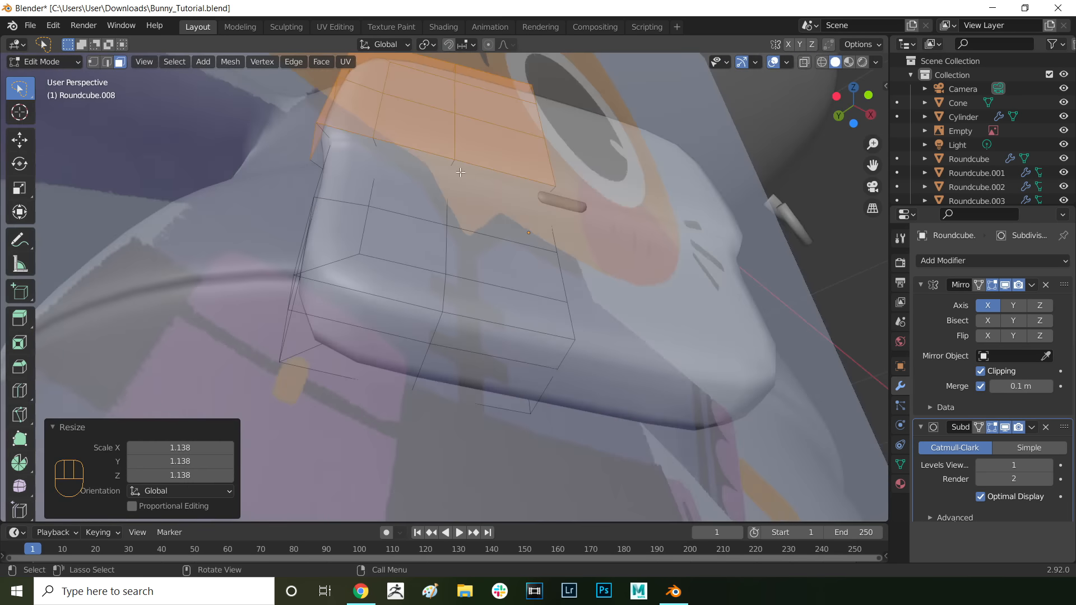
Step: Scale the flap faces to 0.952 and add an edge loop along the pouch to sharpen its shape
key("s")
left_click(521, 194)
key("ctrl+r")
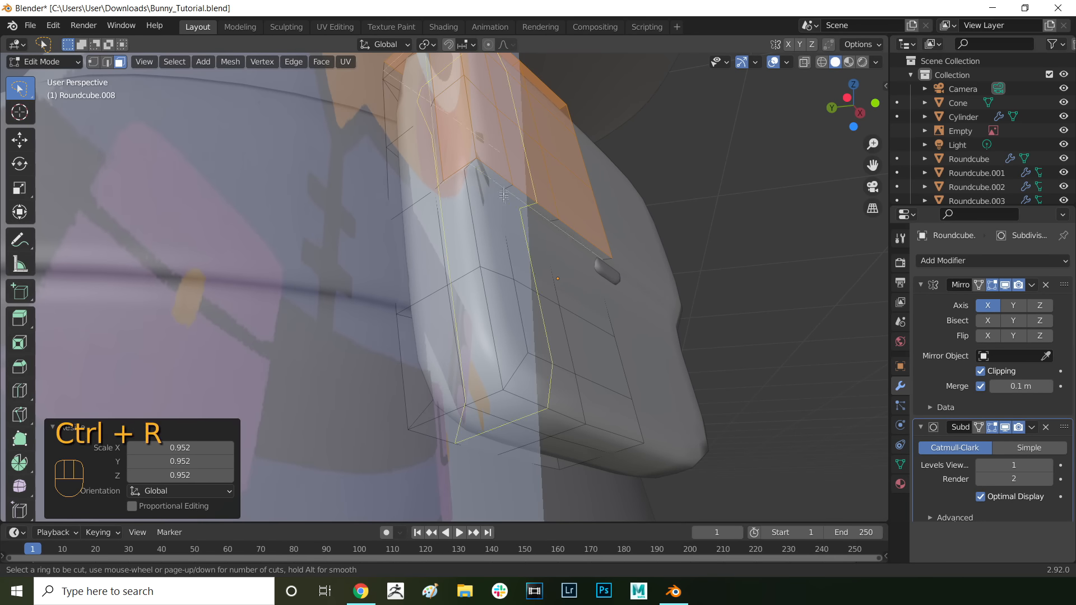
left_click(509, 187)
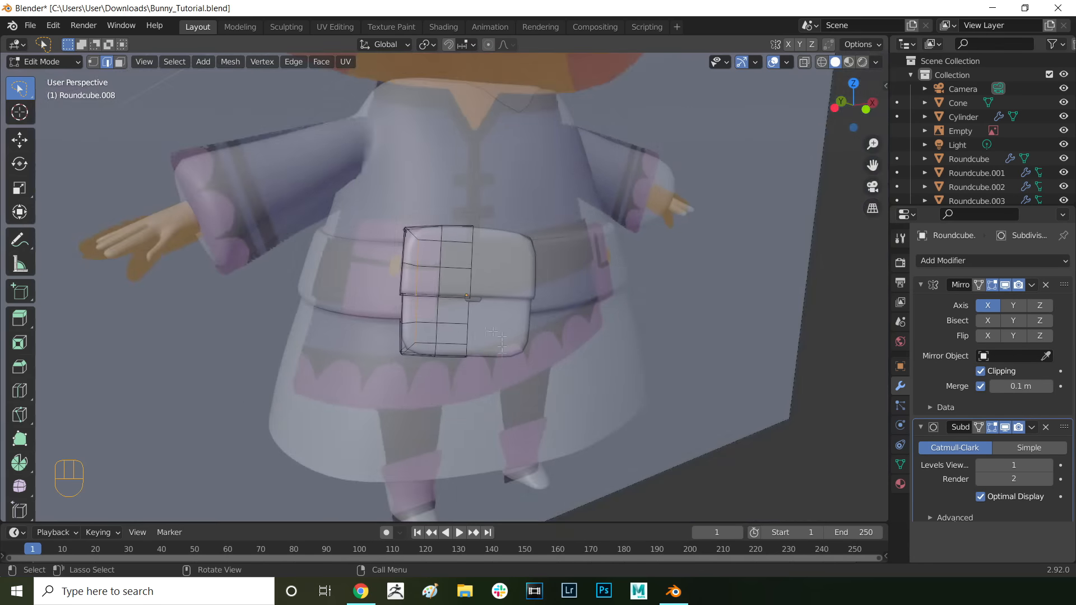
Step: Copy and paste the pouch and clasp, moving the copies about 1.001 m on X, 0.287 m on Y and -0.004 m on Z
key("ctrl+c")
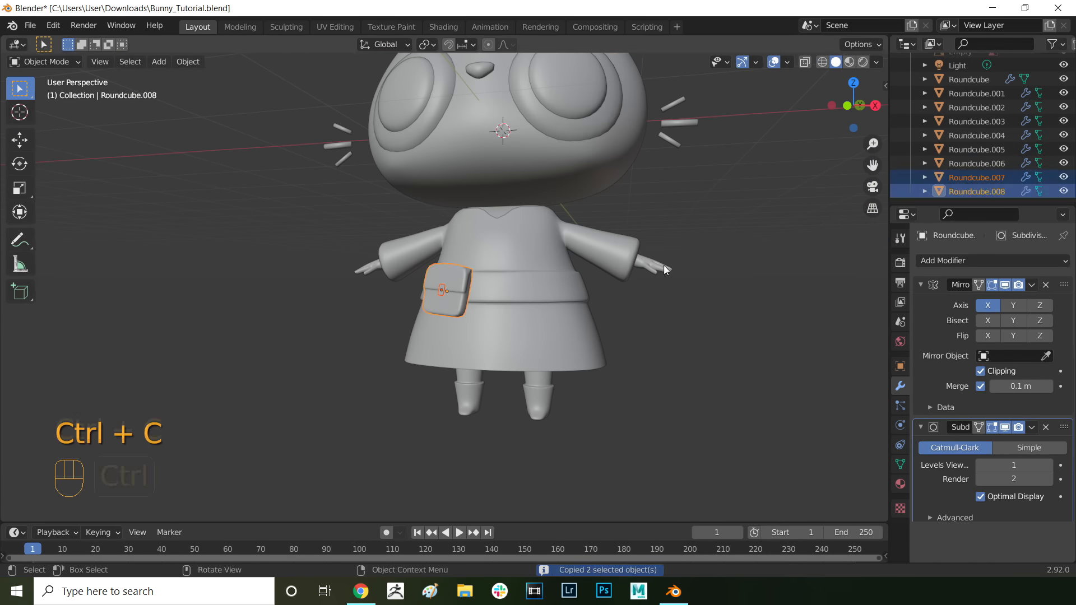
key("ctrl+v")
scroll(966, 191, "down", 2)
left_click(975, 177)
left_click(966, 191, "shift")
key("g")
left_click(602, 305)
middle_click_drag(654, 355, 610, 357)
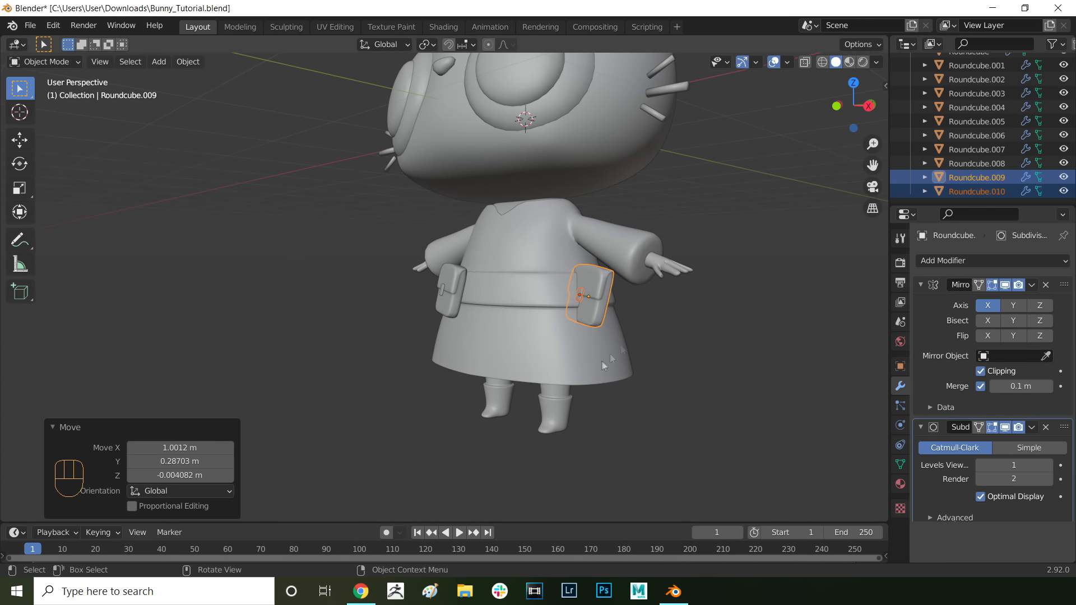
scroll(1057, 139, "up", 5)
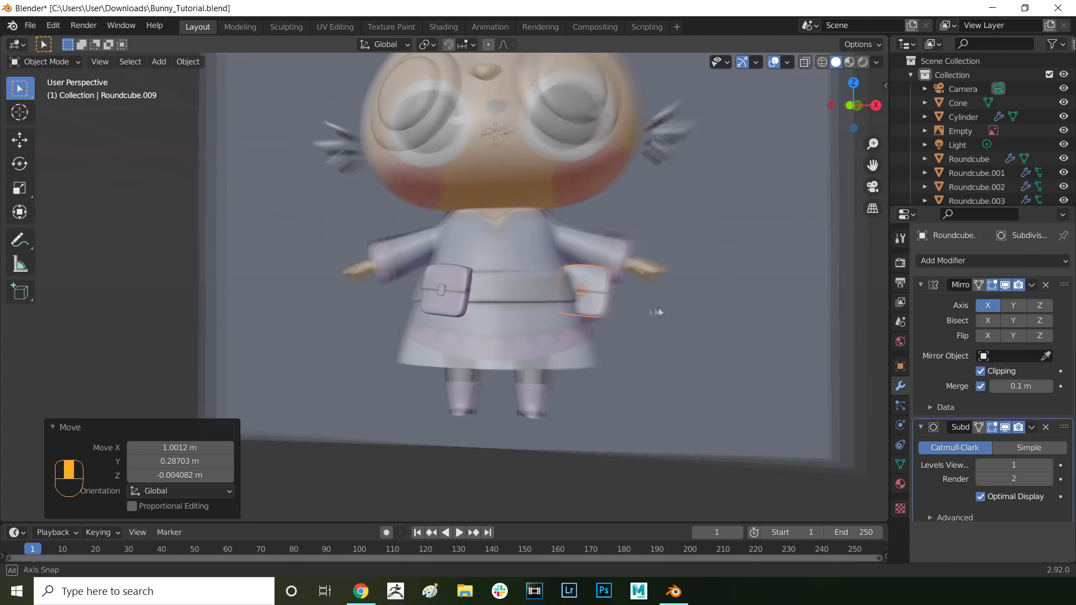
Step: Rotate the copied pouch and clasp around the Z axis to follow the other side of the belt
key("r")
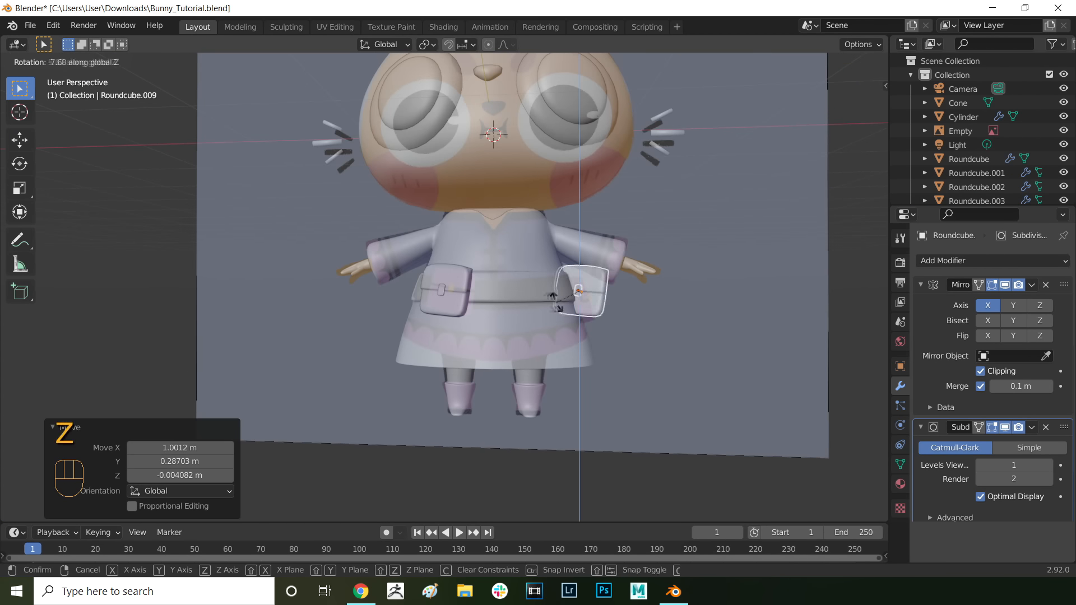
left_click(582, 316)
key("KP_1")
key("r")
key("z")
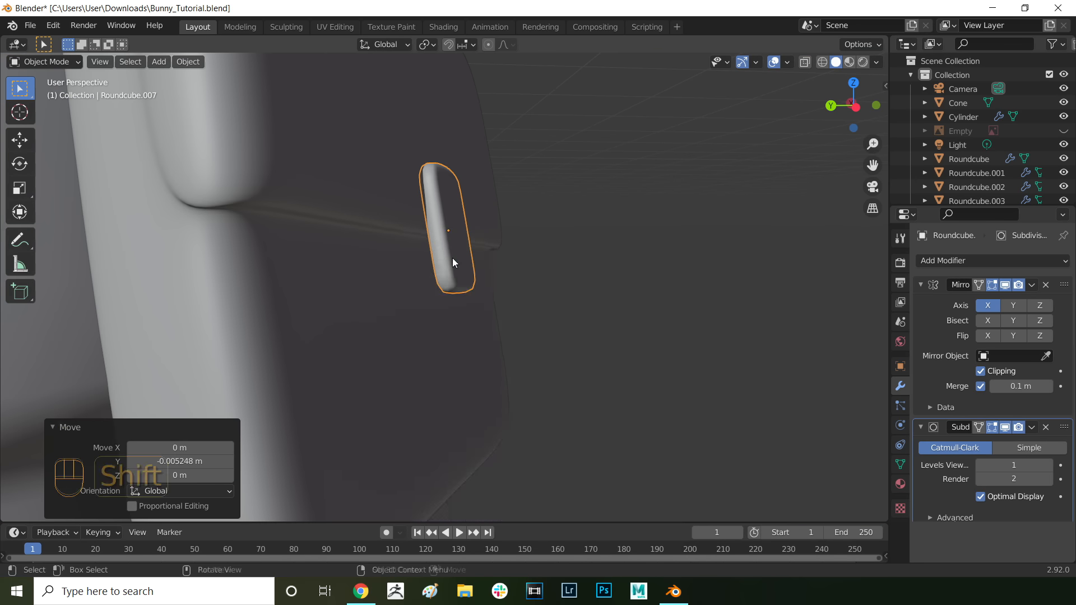
Step: Add a 32-vertex cylinder with 1 m radius and 2 m depth, then scale it down to 0.092
key("shift+a")
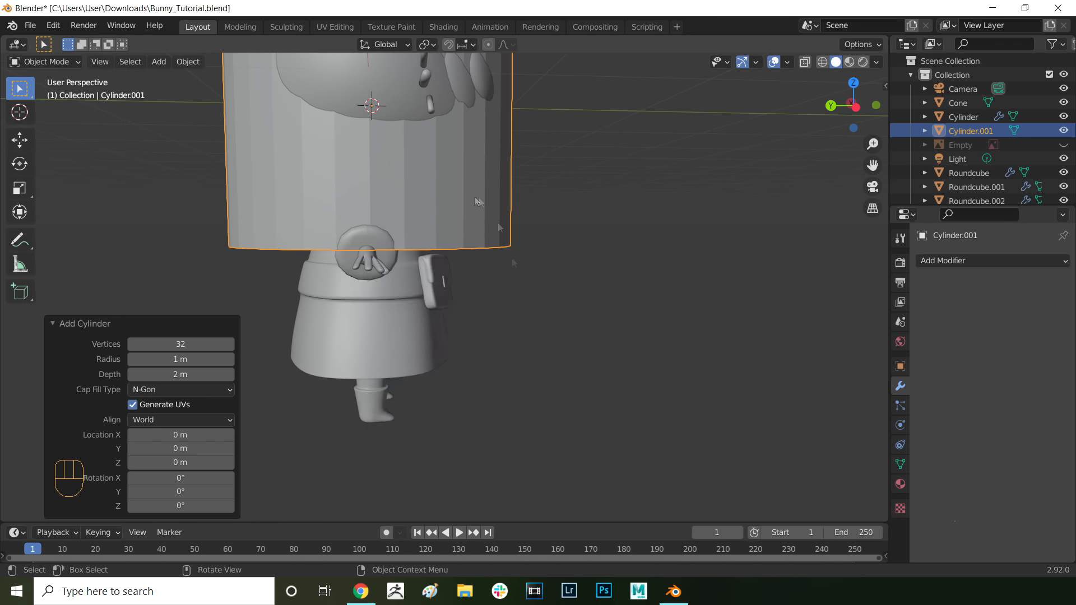
right_click(425, 212)
key("s")
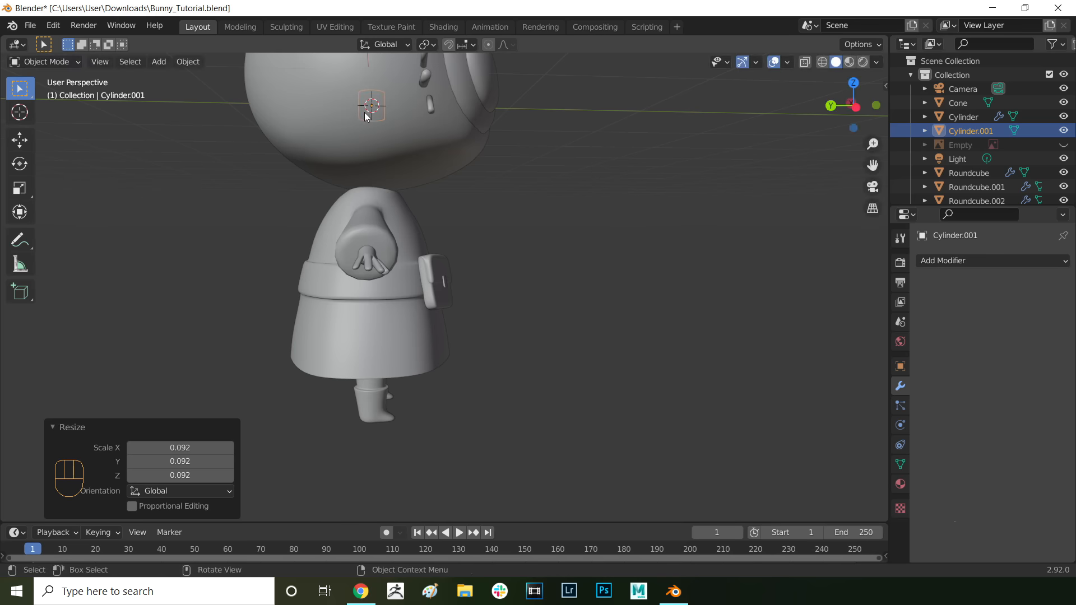
Step: Move the small cylinder onto the first pouch's clasp and scale it down further to fit there
key("g")
key("KP_Decimal")
scroll(448, 295, "down", 3)
key("s")
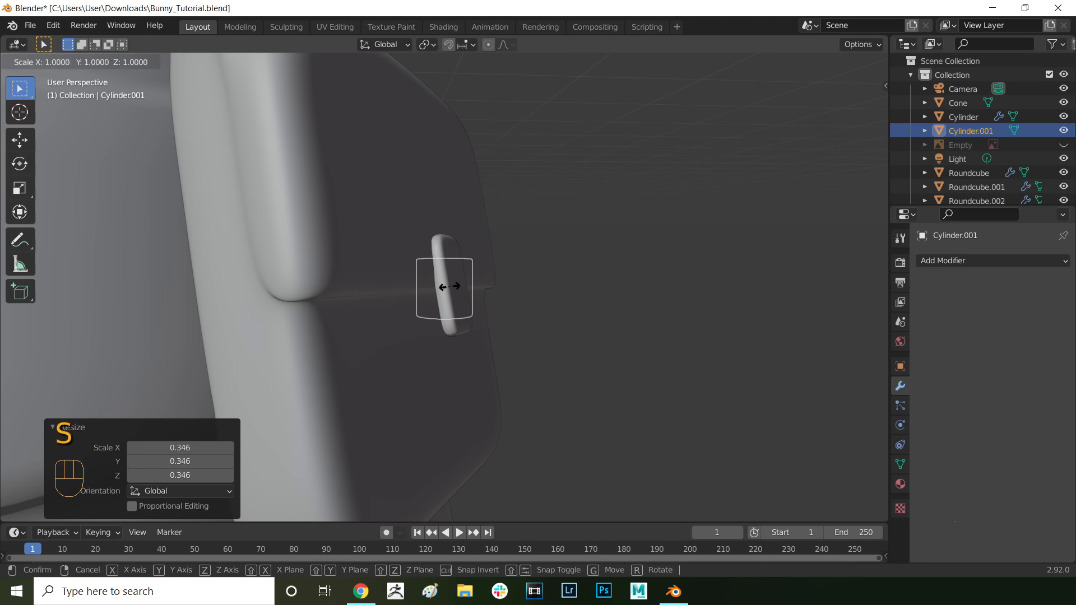
left_click(447, 291)
left_click(447, 312)
key("g")
left_click(474, 328)
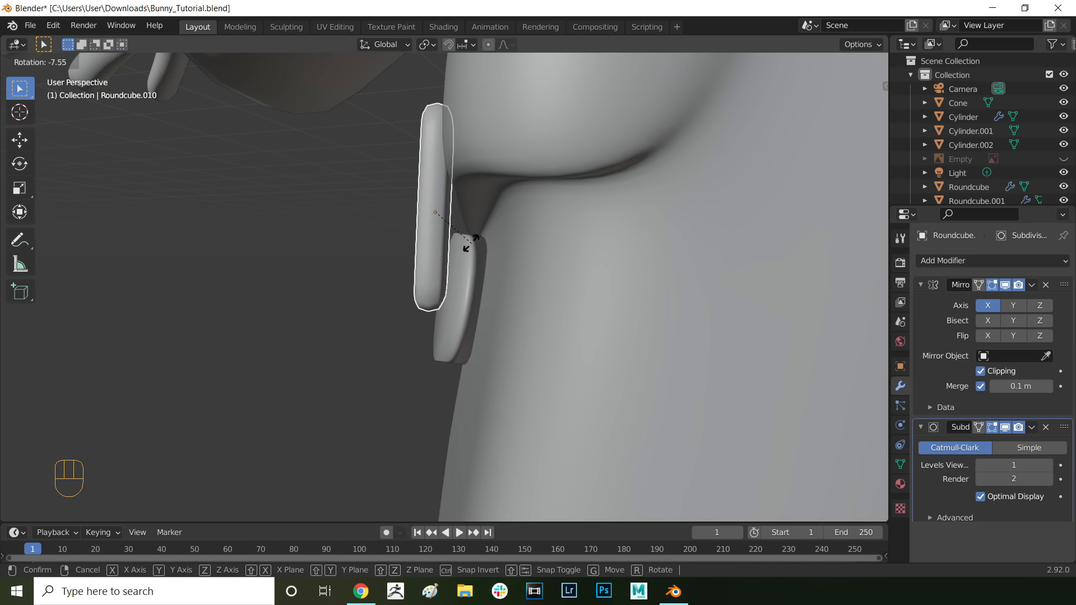
Step: Reposition the second pouch's clasp, then rotate and move its cylinder to lie against the pouch front
key("g")
left_click(473, 242)
middle_click_drag(473, 242, 637, 303)
left_click(435, 299)
key("r")
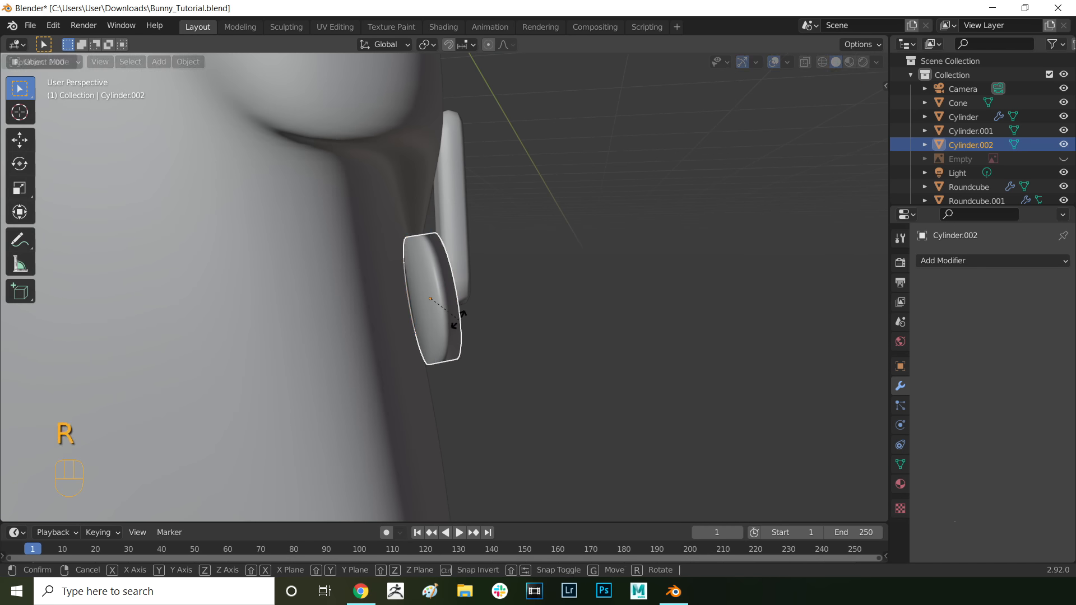
left_click(443, 321)
key("g")
left_click(434, 317)
Step: Rotate the second pouch's clasp 5.76° in the view and move it closer to the pouch front
left_click(461, 285)
key("r")
left_click(453, 286)
key("g")
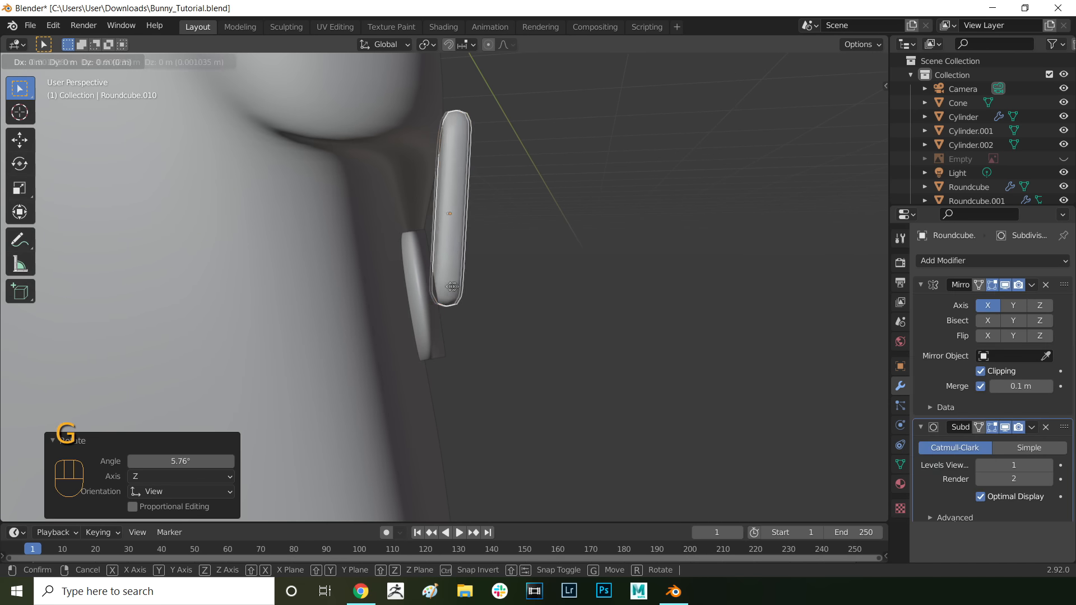
left_click(448, 289)
scroll(450, 292, "down", 5)
middle_click_drag(504, 375, 449, 375)
key("g")
left_click(439, 286)
Step: Fine-tune the placement of the second pouch's clasp parts from another angle
scroll(377, 330, "down", 3)
scroll(392, 324, "down", 4)
middle_click_drag(460, 325, 576, 327)
left_click(577, 327)
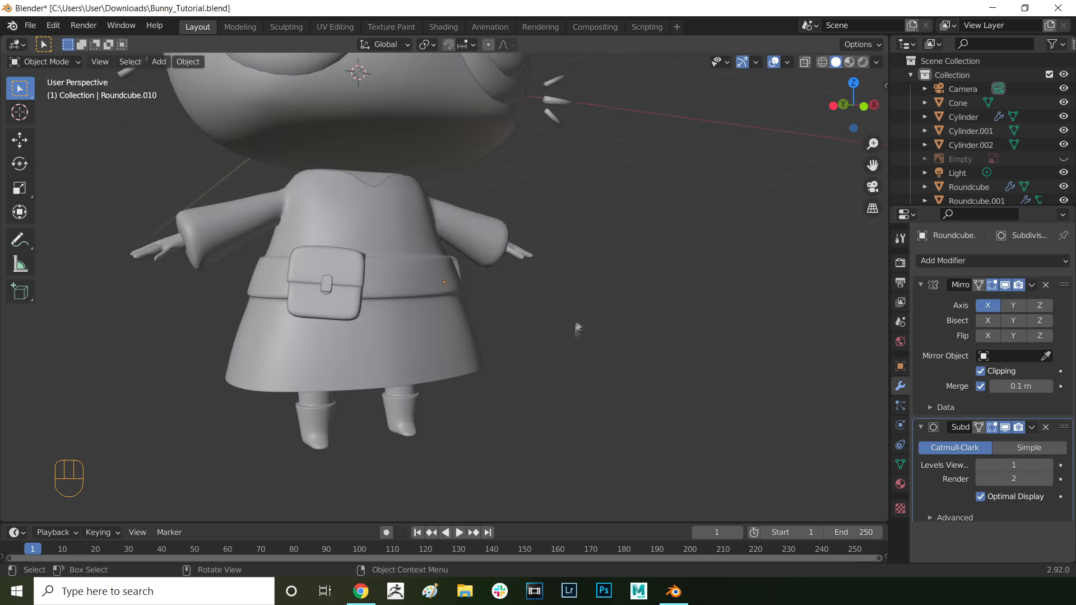
scroll(437, 308, "up", 8)
left_click(428, 310)
key("g")
left_click(429, 294)
middle_click_drag(430, 294, 557, 314)
scroll(550, 325, "down", 5)
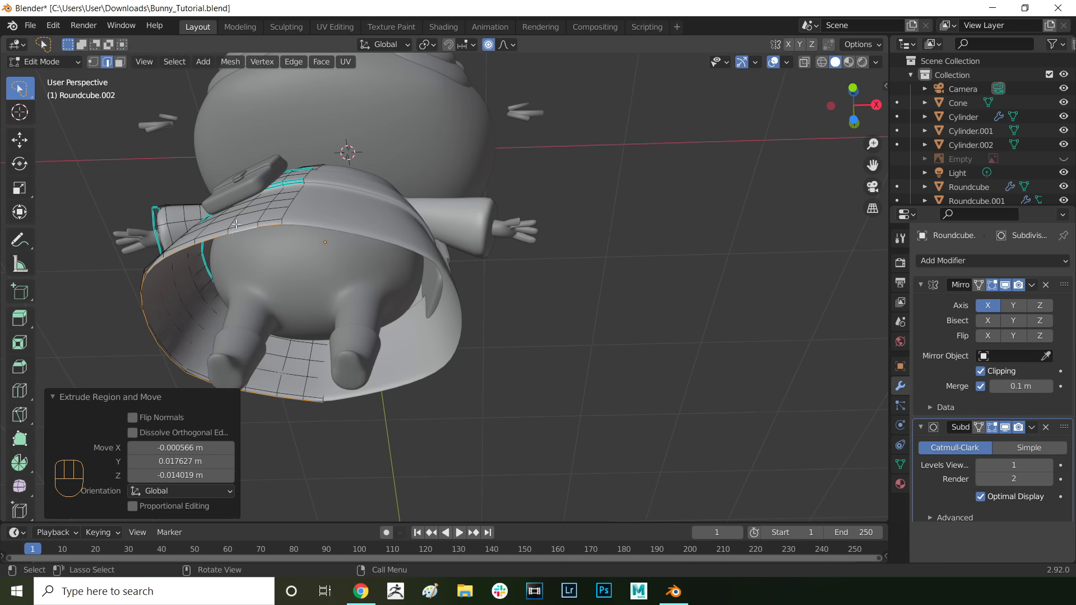
Step: Merge the dress's extruded bottom edge at its center and move the merged vertex toward the middle of the underside
right_click(169, 221)
key("m")
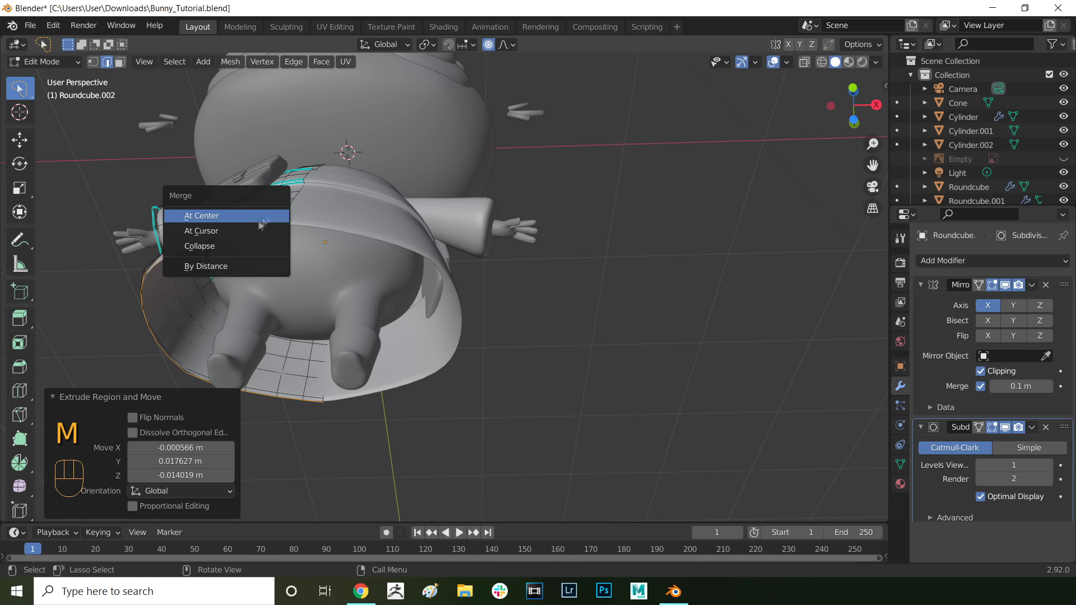
left_click(185, 213)
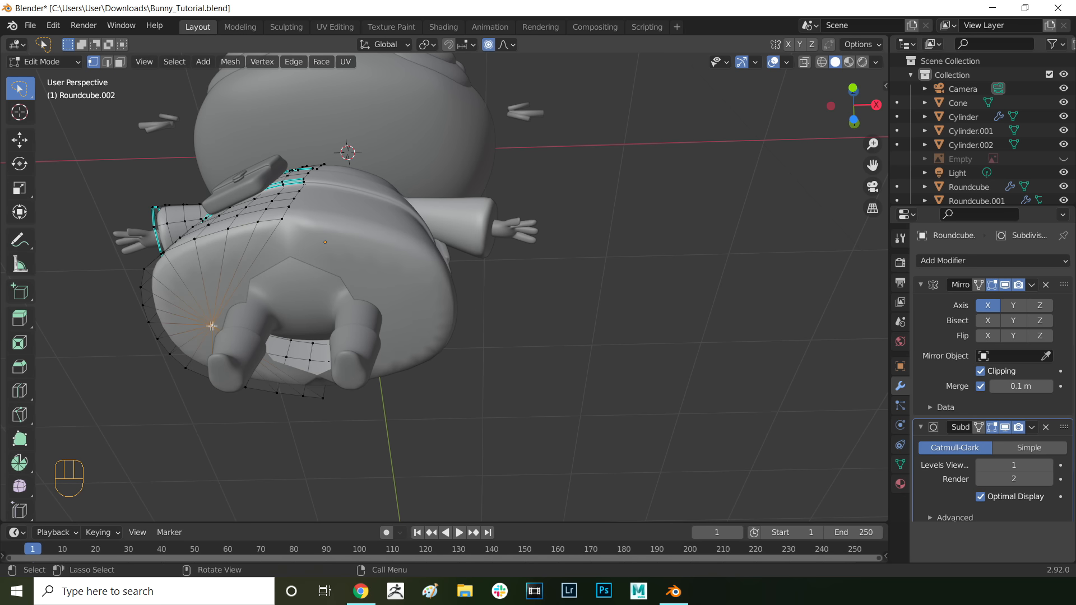
key("g")
left_click(295, 317)
scroll(179, 185, "up", 4)
middle_click_drag(296, 317, 351, 276)
key("g")
left_click(175, 204)
Step: Add an edge loop to the dress's closed underside and select the vertical loop running down the dress front
key("ctrl+r")
left_click(273, 356)
left_click(272, 371)
left_click(290, 154, "alt")
middle_click_drag(308, 247, 312, 326)
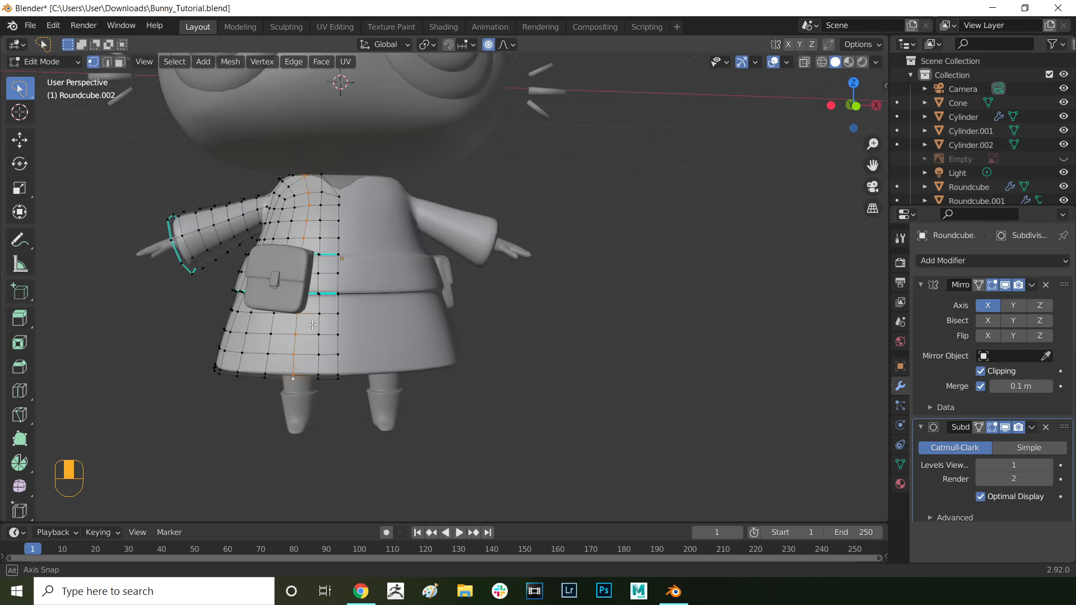
mouse_move(661, 332)
middle_mouse_down()
mouse_move(723, 334)
mouse_move(673, 353)
mouse_move(627, 320)
mouse_move(699, 360)
mouse_move(641, 331)
middle_mouse_up()
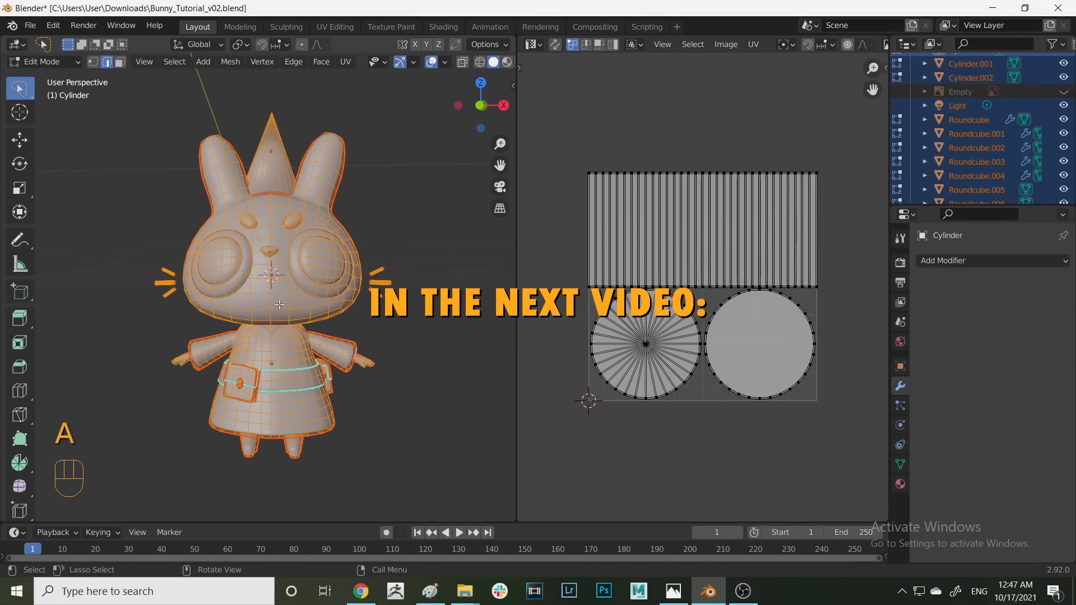
key("u")
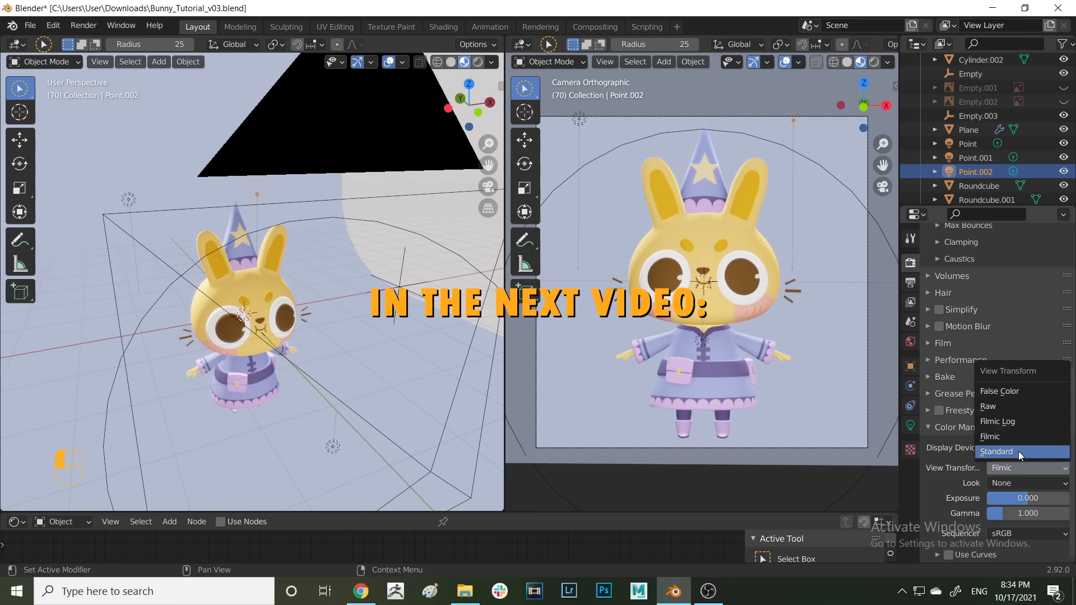
Step: Set the color management view transform to Standard
left_click(1020, 454)
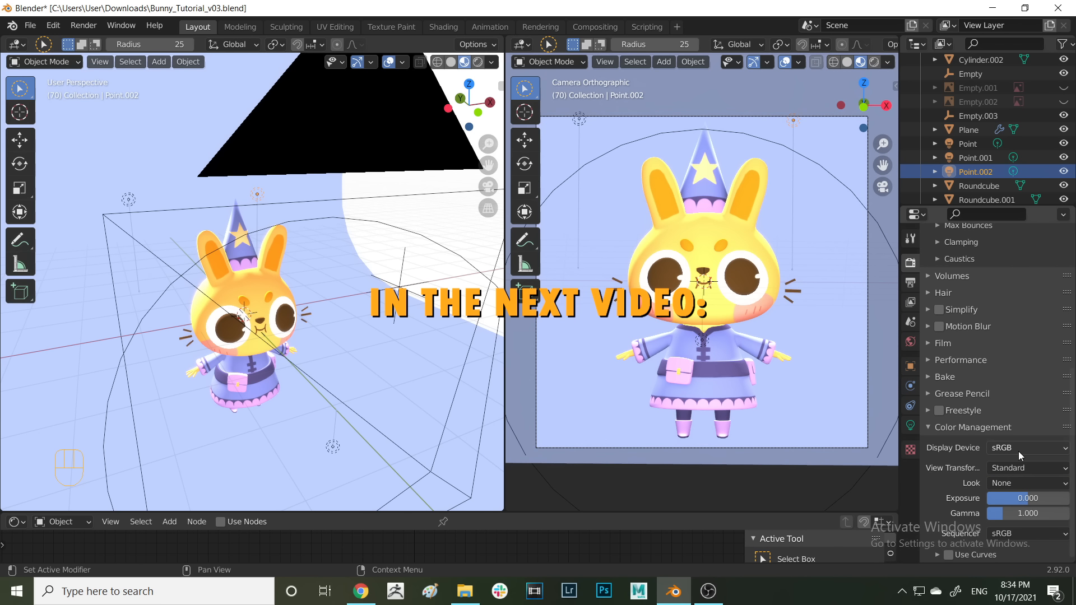